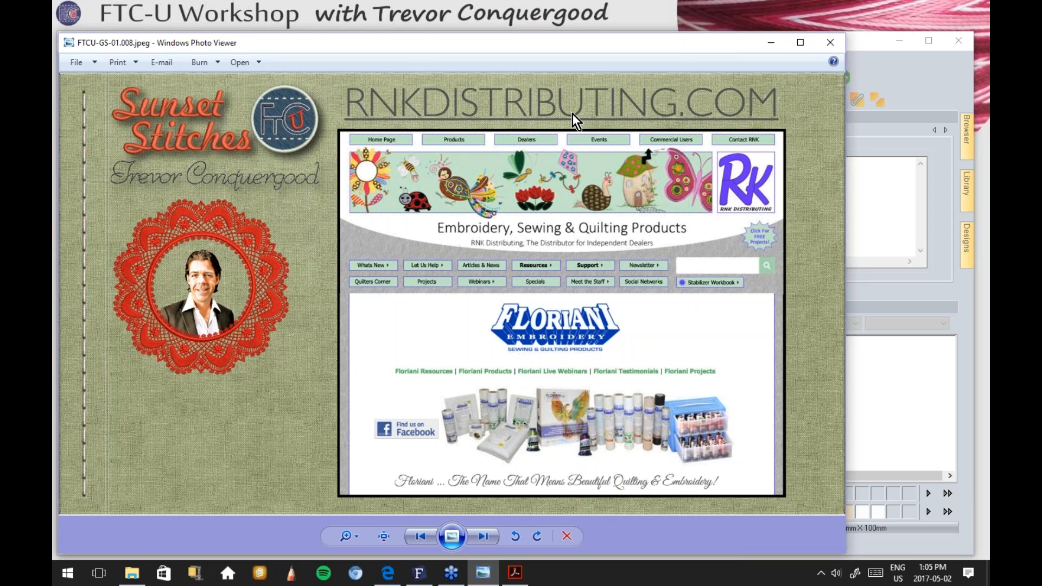
Step: Bring the browser showing the FTCU – Getting Started page in front of Photo Viewer
click(388, 573)
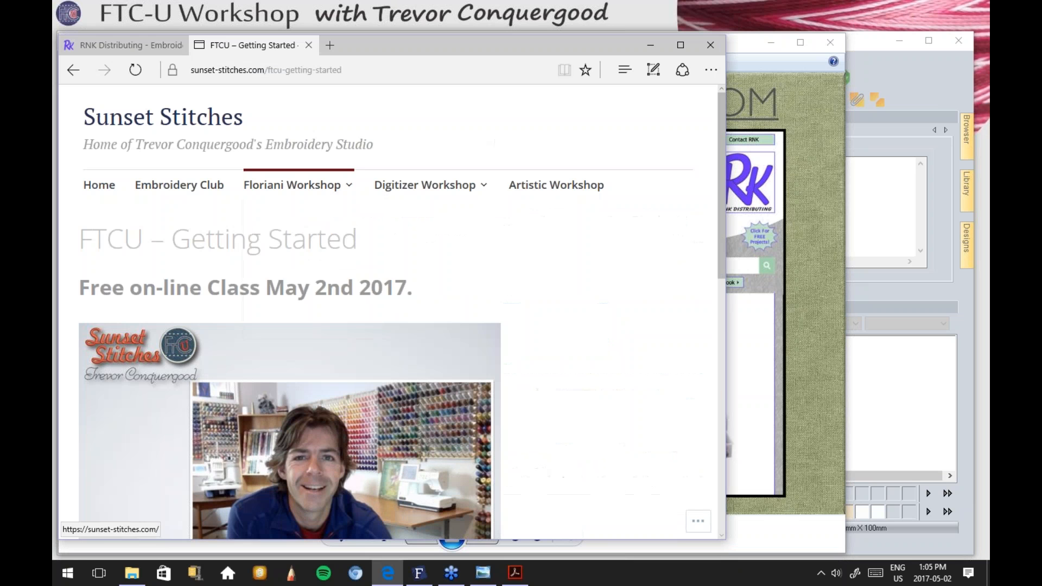
Step: Switch to the RNK Distributing tab and browse the rnkdistributing.com homepage
click(147, 45)
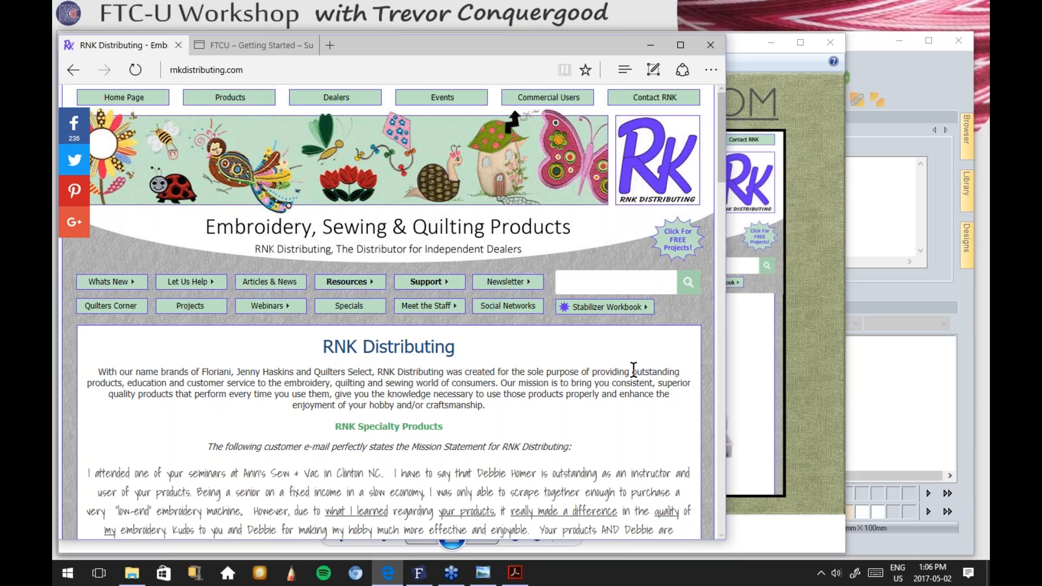
scroll(634, 369, down, 1)
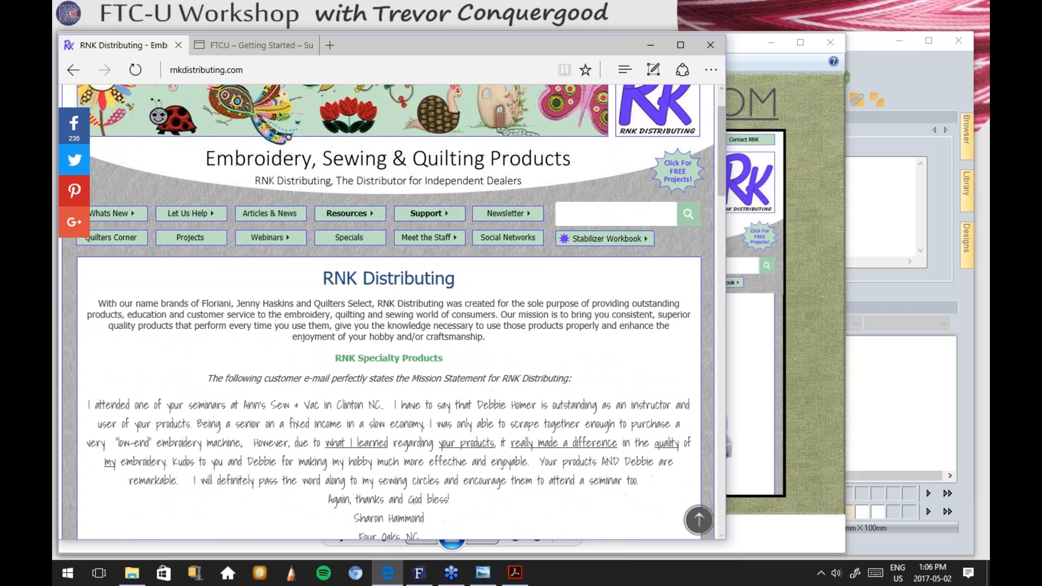
scroll(390, 312, down, 7)
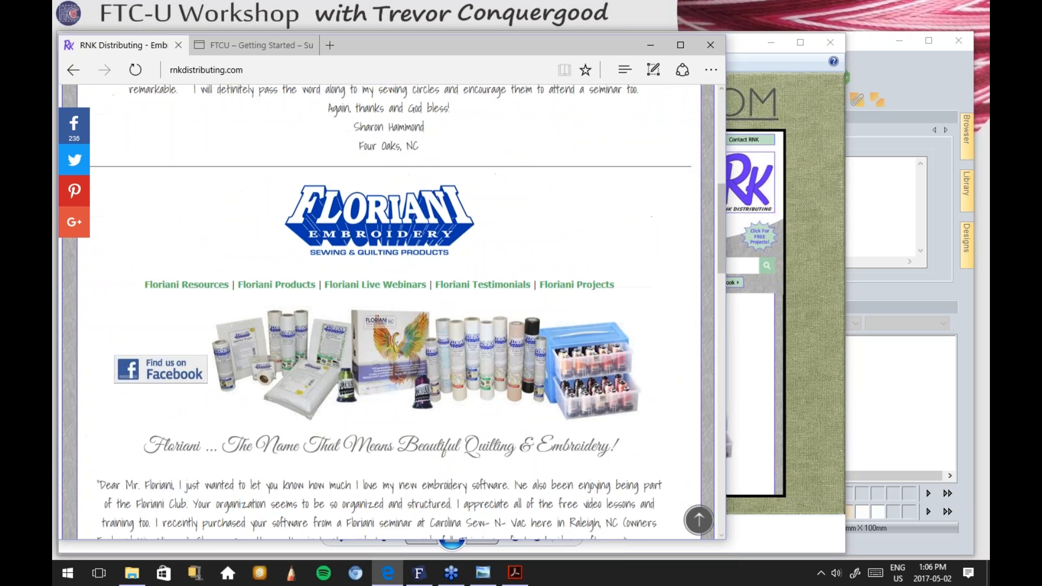
scroll(636, 377, down, 8)
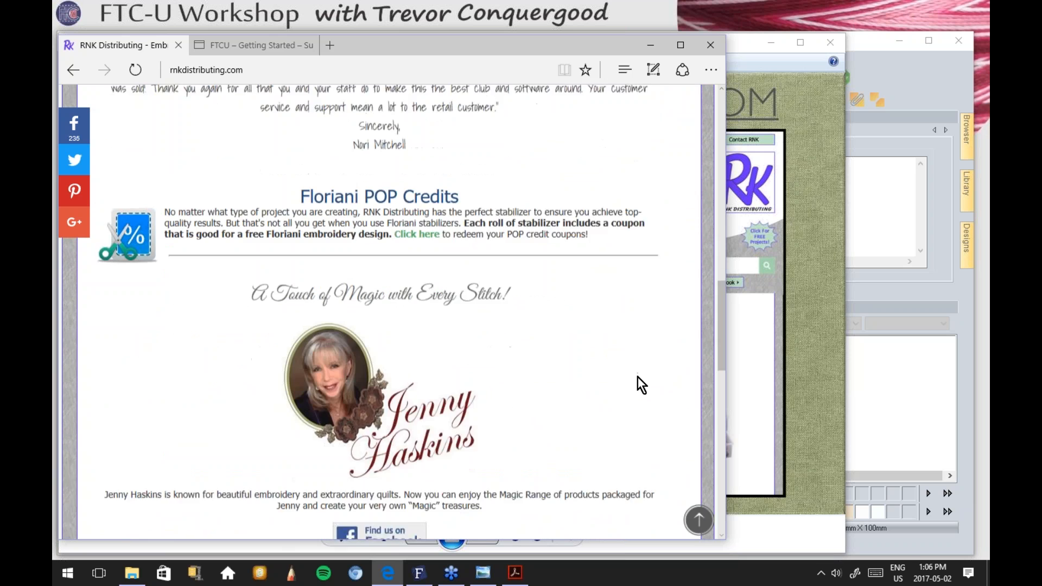
scroll(636, 376, down, 8)
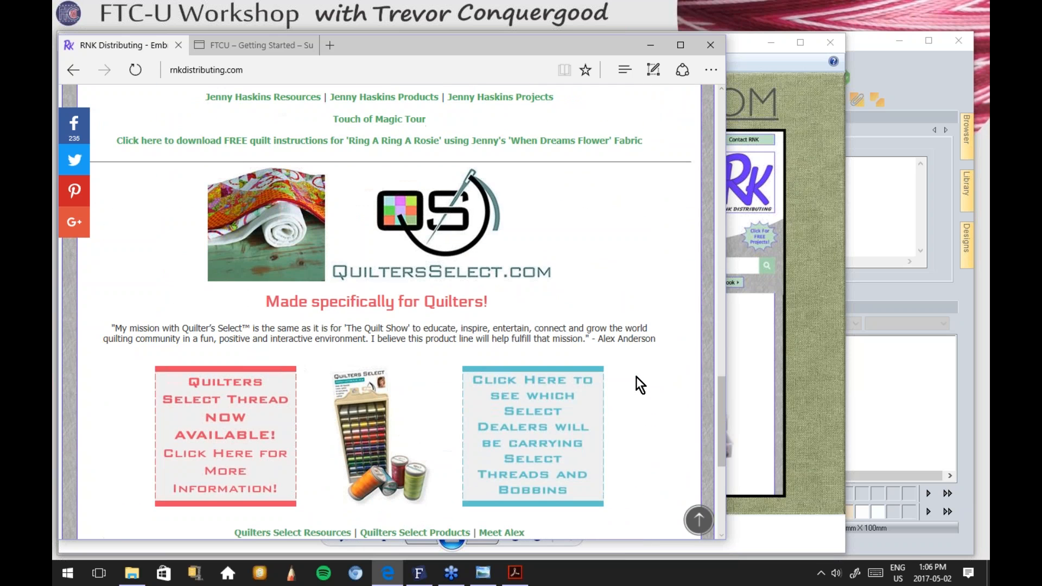
scroll(636, 375, down, 2)
scroll(636, 374, up, 2)
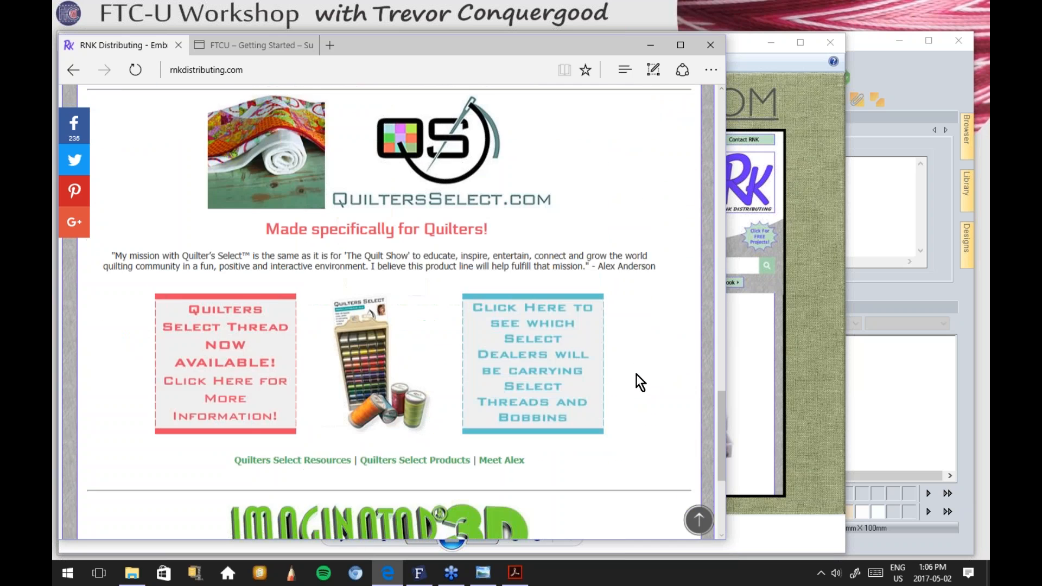
scroll(636, 377, up, 2)
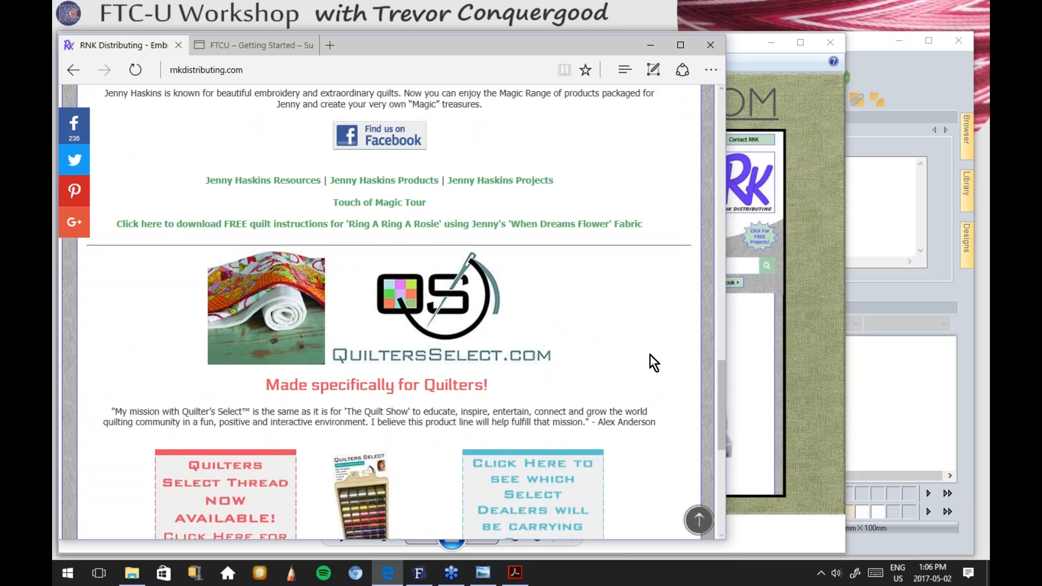
scroll(650, 354, up, 4)
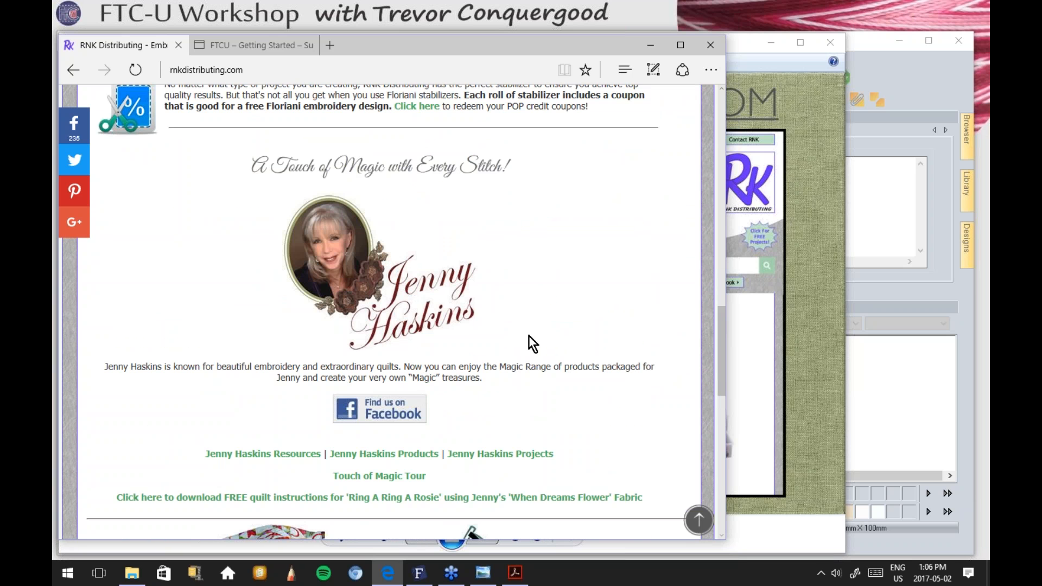
scroll(675, 292, up, 10)
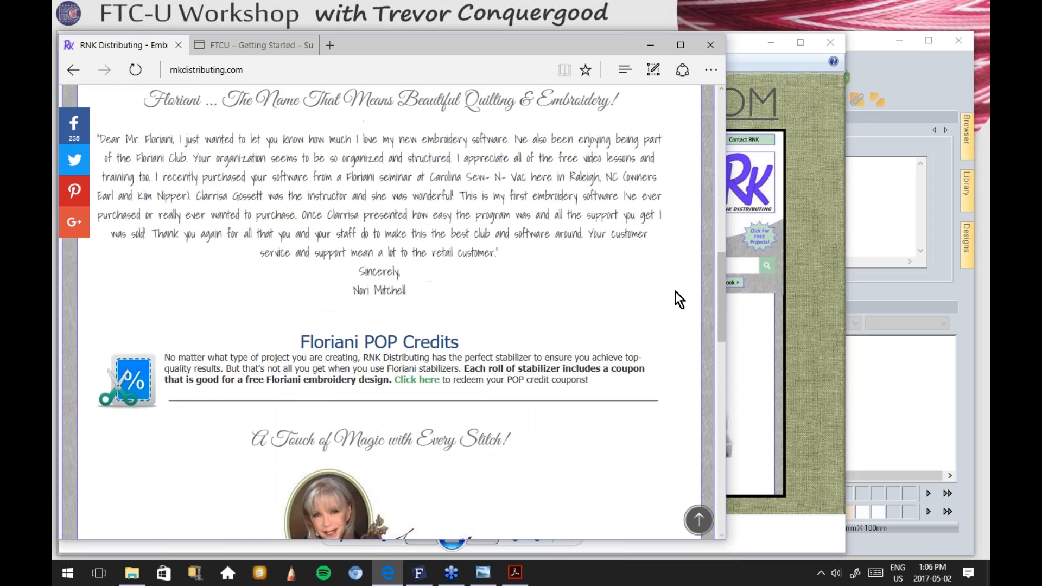
scroll(675, 291, up, 5)
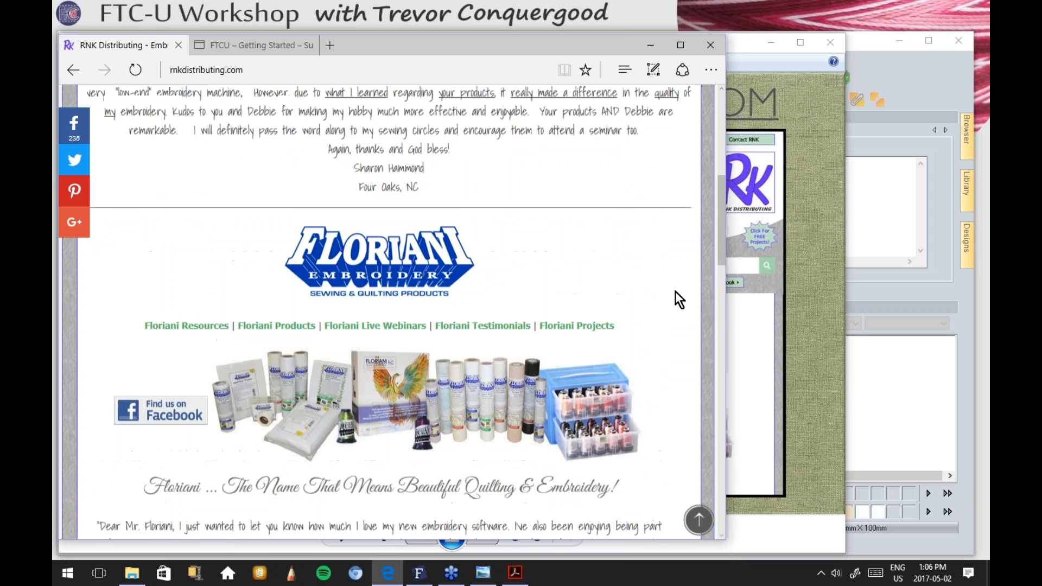
scroll(675, 293, up, 5)
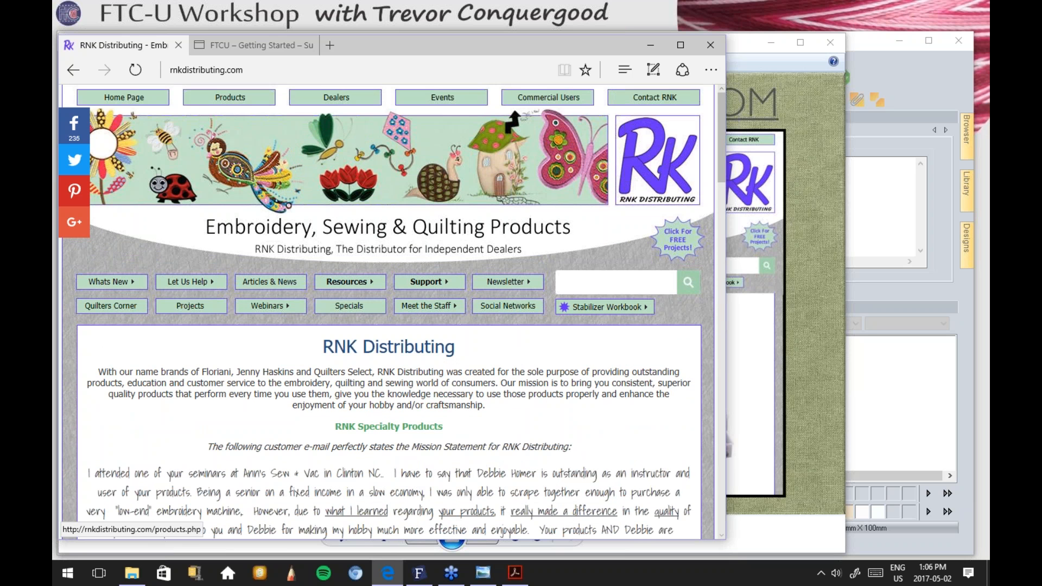
Step: Go through RNK's Products page to the Floriani Embroidery Software product page
click(230, 100)
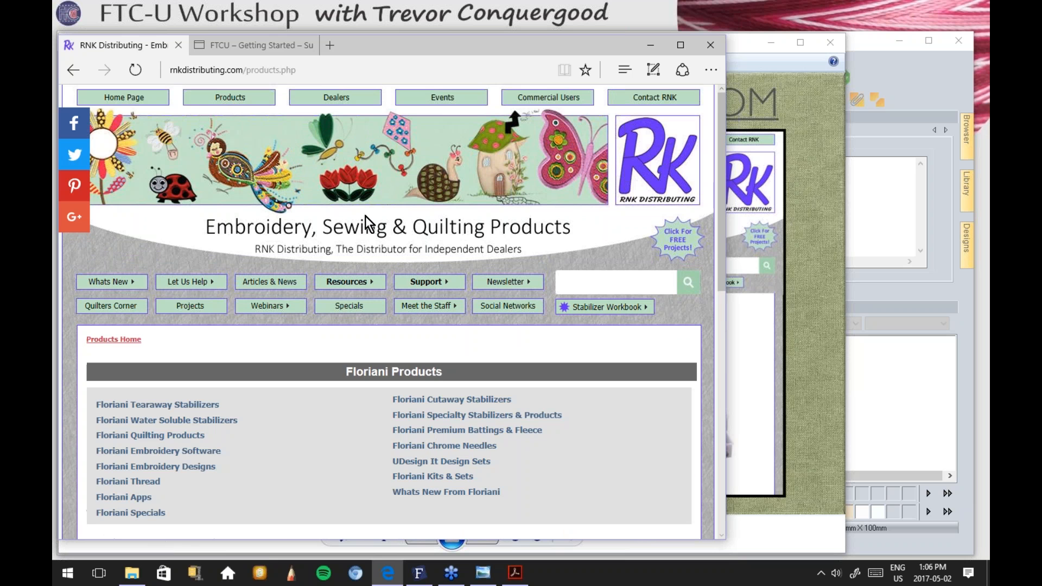
scroll(320, 292, down, 3)
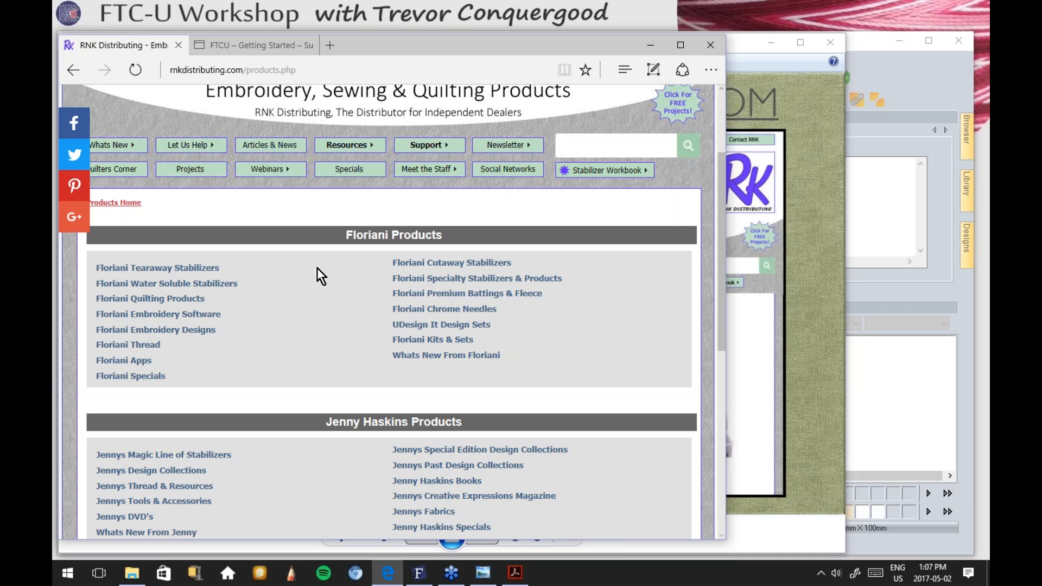
click(167, 315)
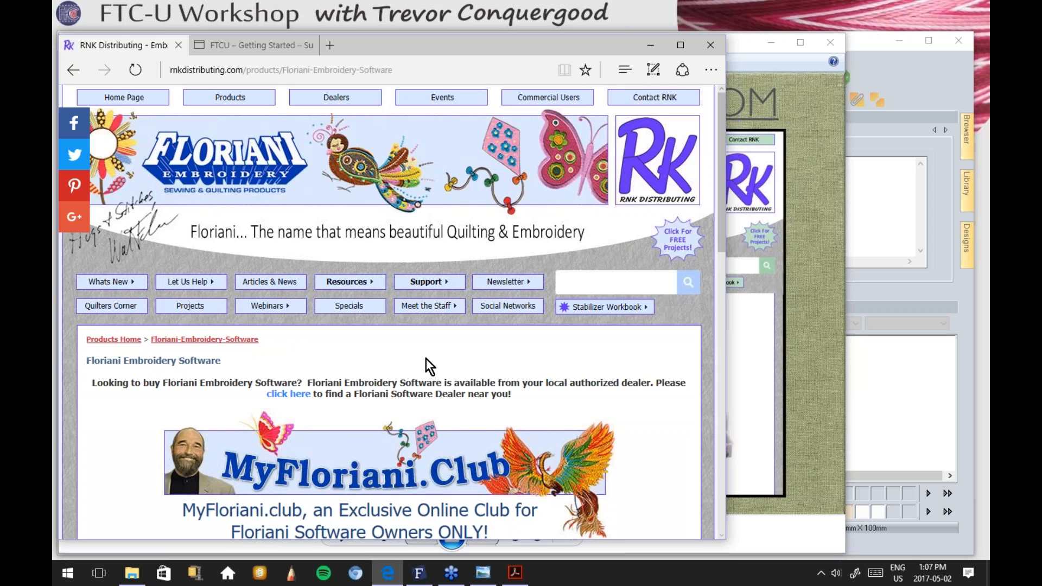
scroll(426, 367, down, 4)
scroll(425, 358, down, 4)
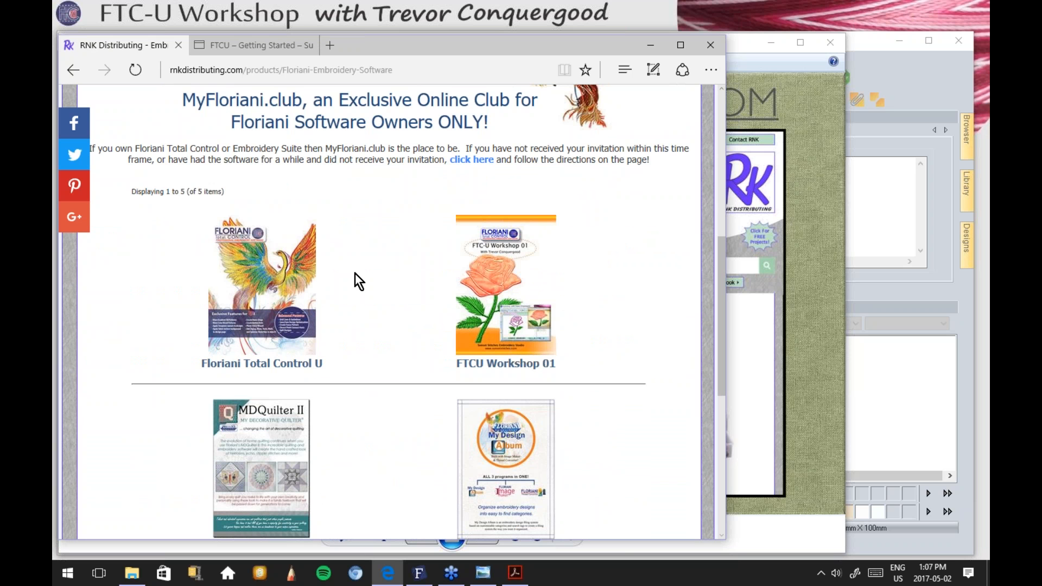
scroll(354, 270, up, 8)
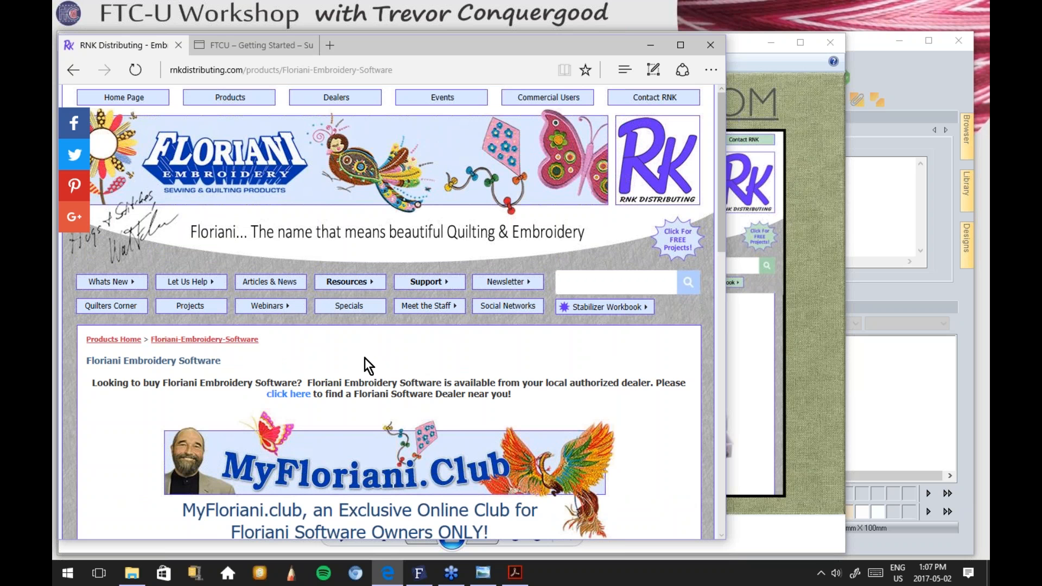
Step: Read through the Floriani Embroidery Software page, then minimize Edge to reveal the slide
scroll(365, 359, down, 3)
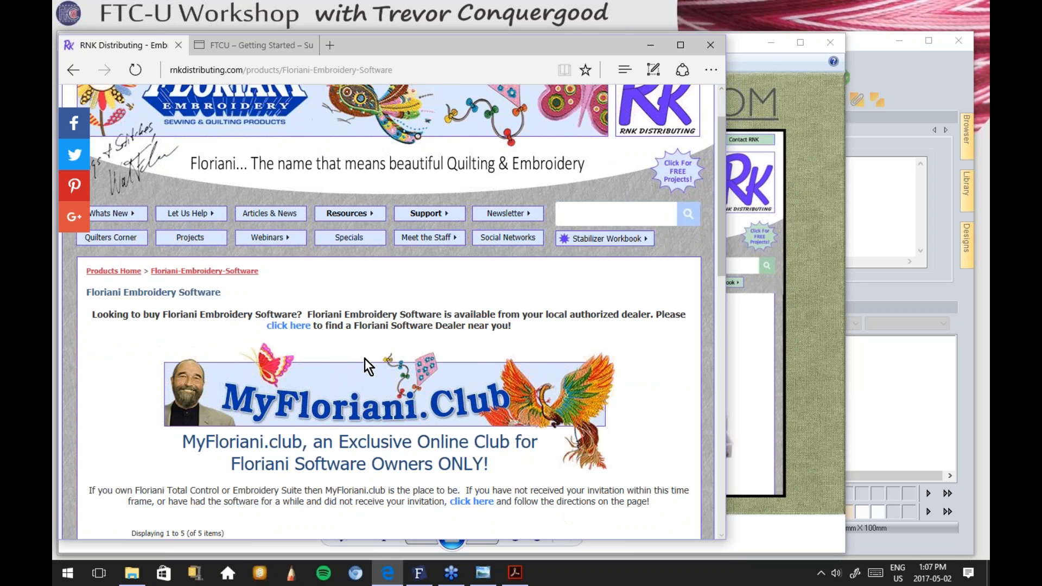
scroll(365, 360, down, 2)
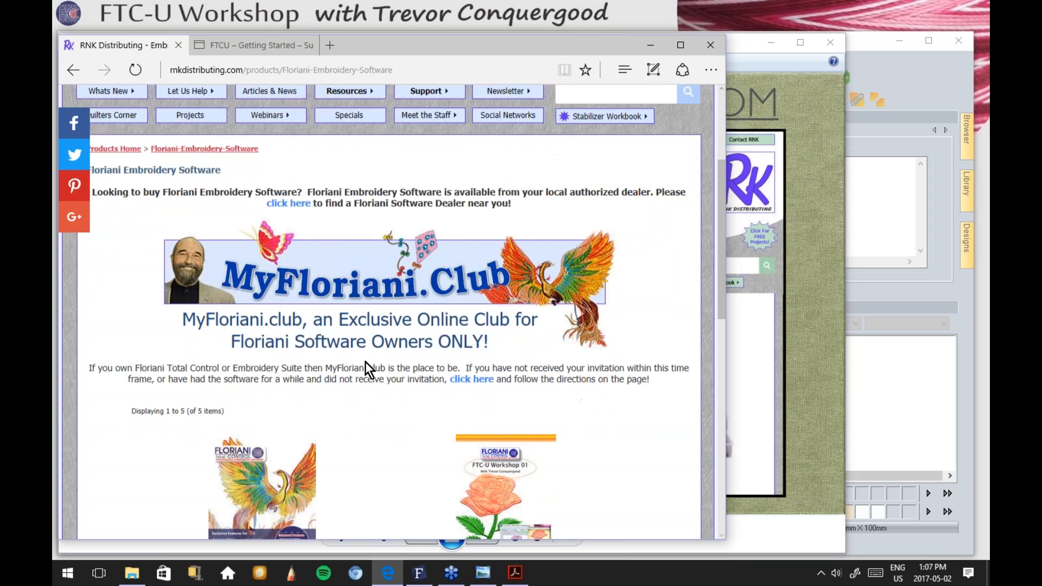
scroll(365, 361, down, 1)
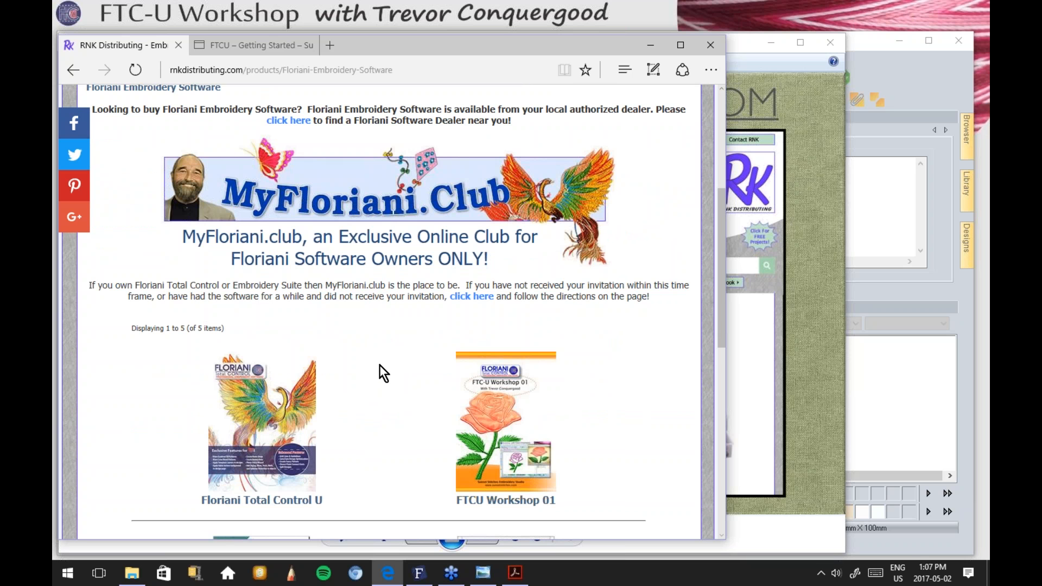
scroll(380, 365, down, 2)
scroll(379, 365, up, 4)
scroll(379, 365, up, 3)
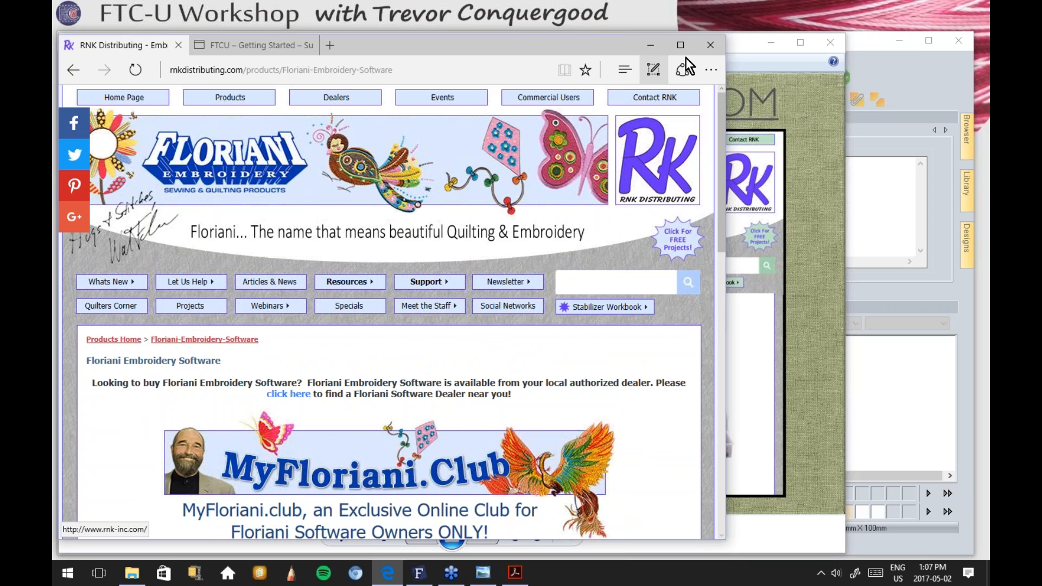
click(651, 46)
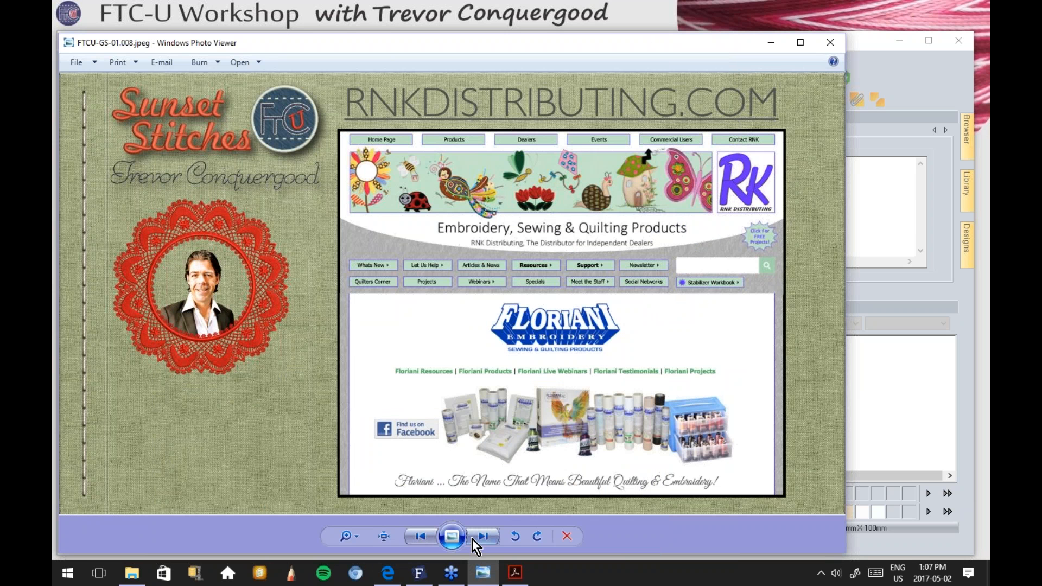
Step: Advance to the My Floriani Today slide and bring Floriani Total Control U forward
click(477, 539)
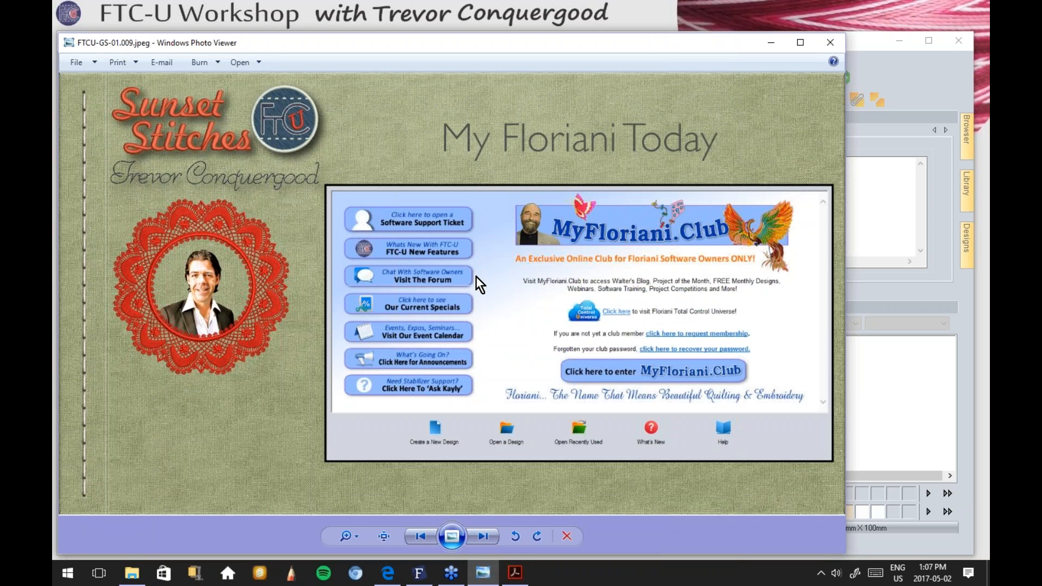
click(418, 573)
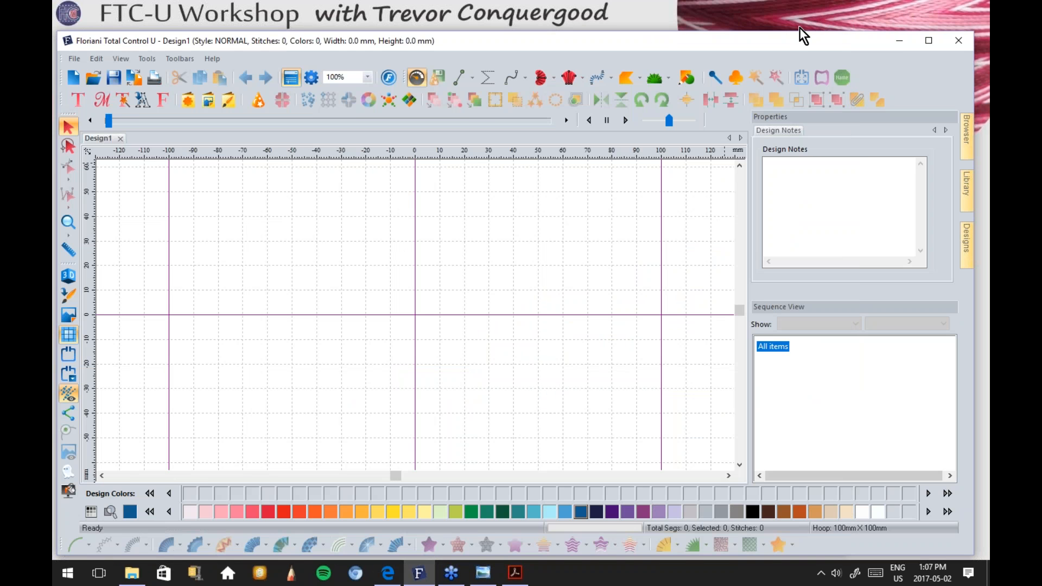
click(799, 27)
Step: Choose Help > My Floriani Today in Floriani Total Control U
click(801, 27)
click(210, 59)
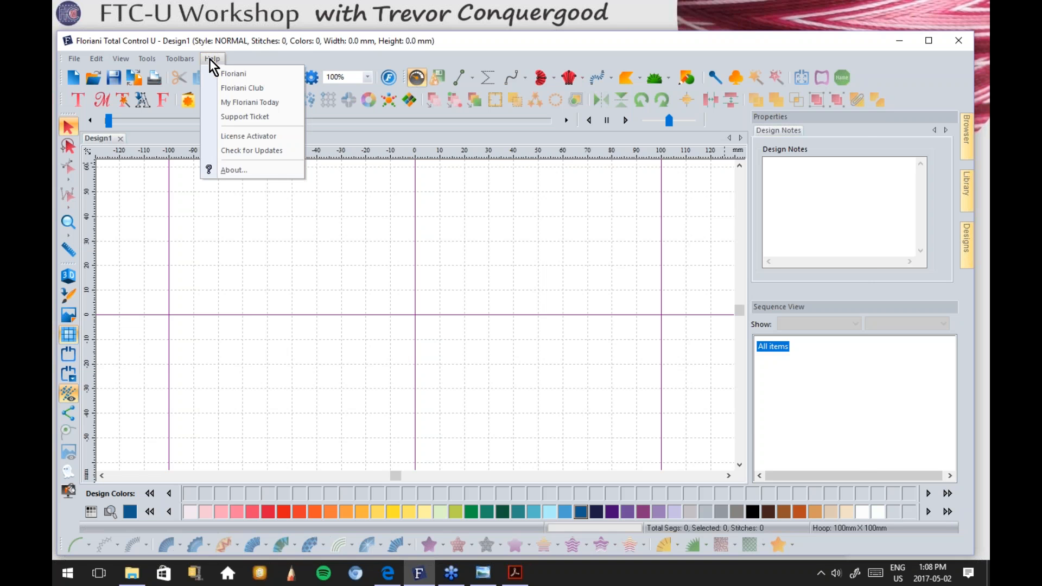
click(268, 102)
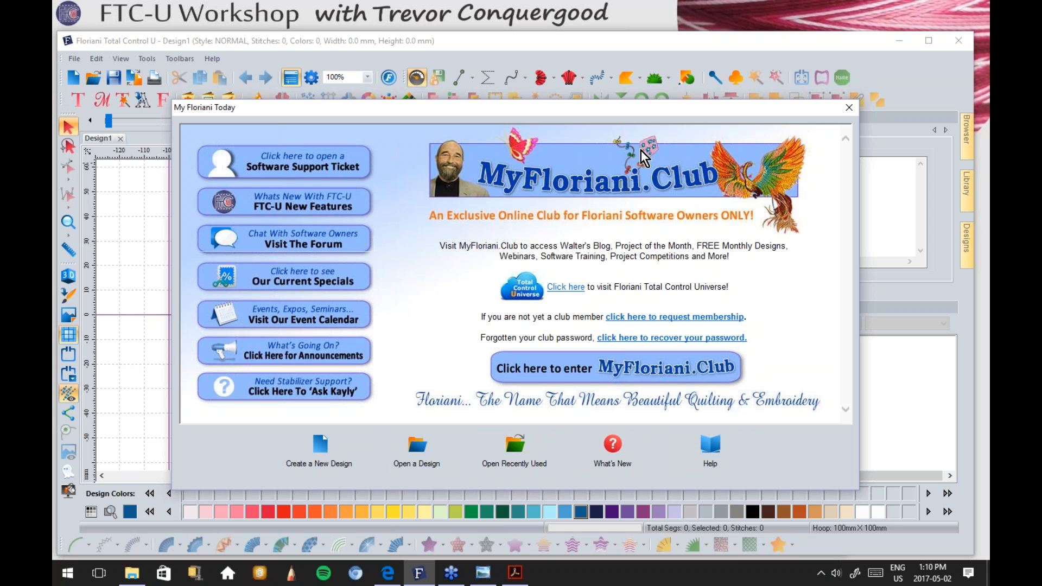
Step: Sign in to MyFloriani.Club with the saved login e-mail and password
click(636, 369)
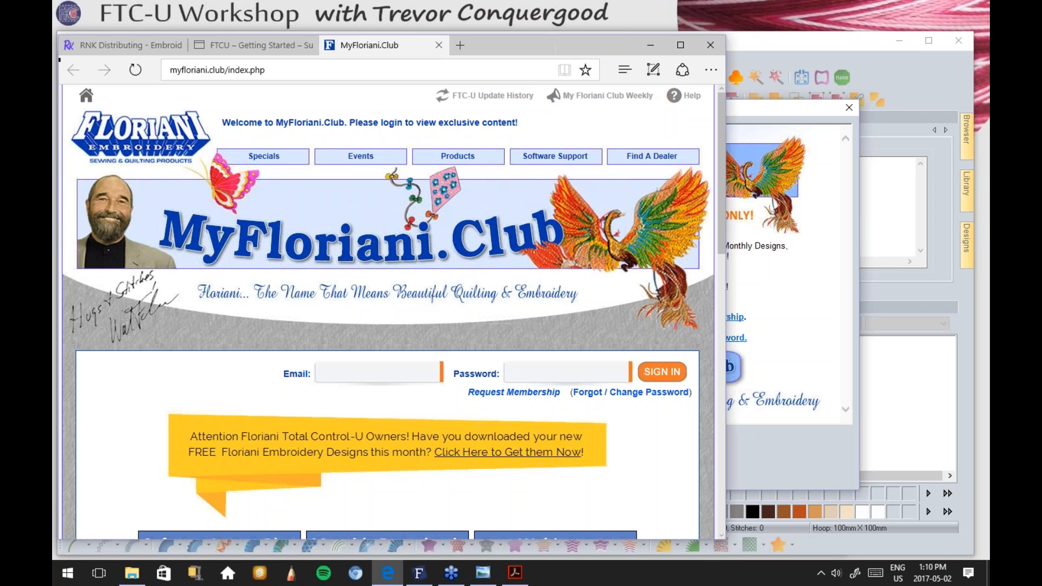
click(381, 372)
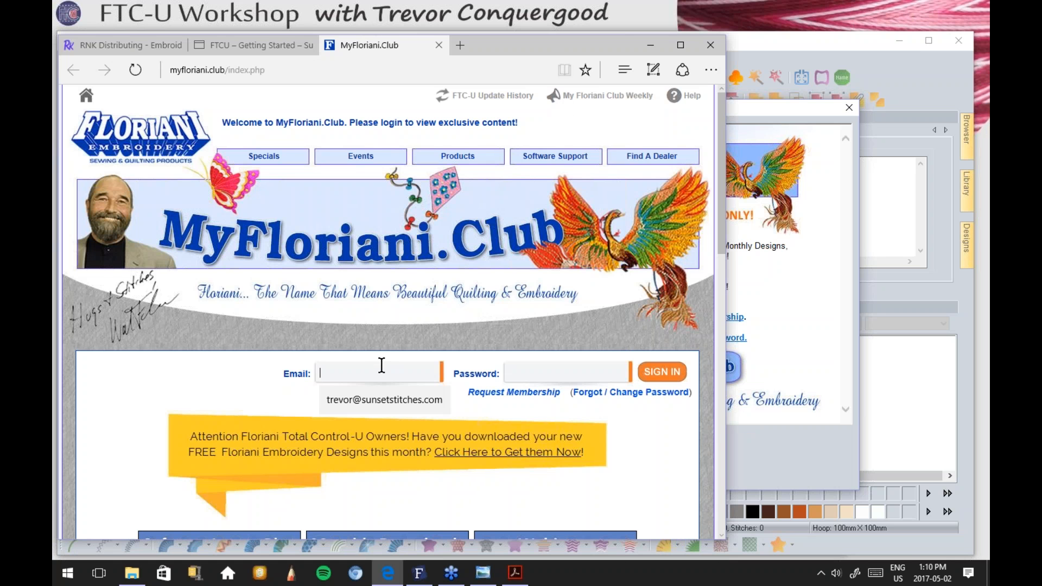
click(387, 399)
click(659, 373)
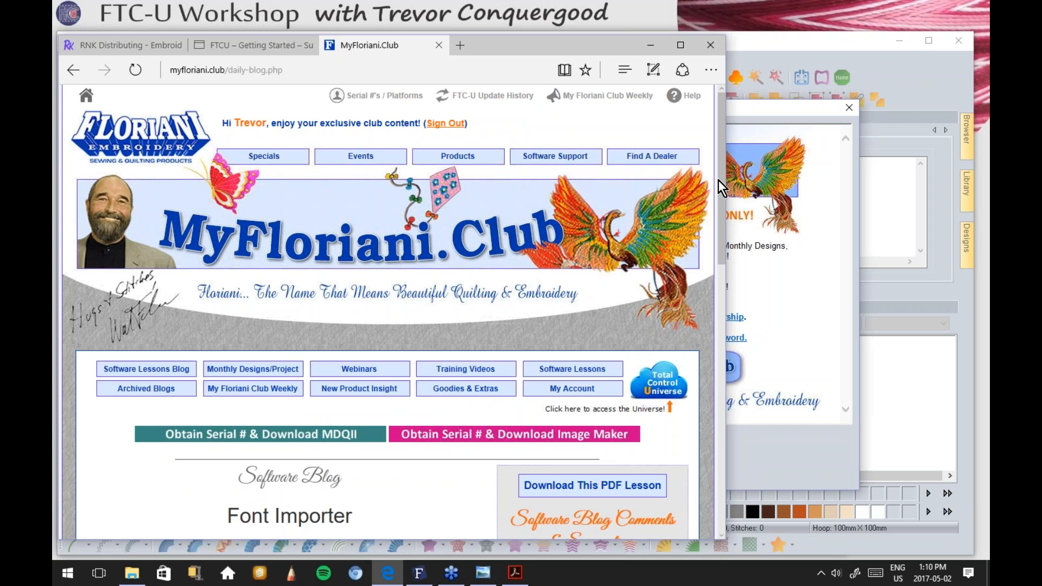
Step: Open Archived Blogs and browse the list of past software blog posts
drag(722, 171, 711, 256)
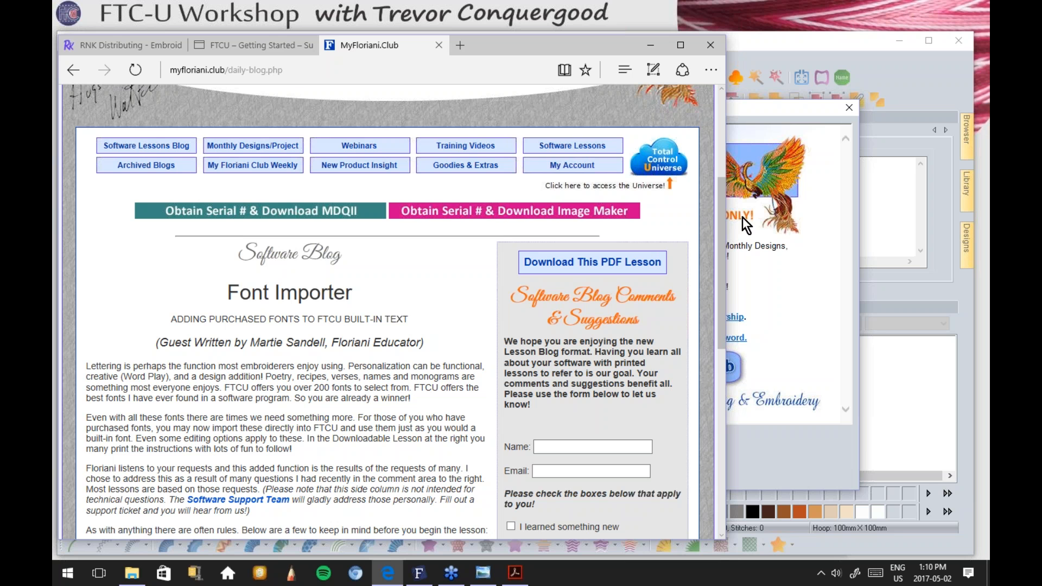
mouse_move(724, 207)
mouse_down()
mouse_move(720, 370)
mouse_move(715, 193)
mouse_up()
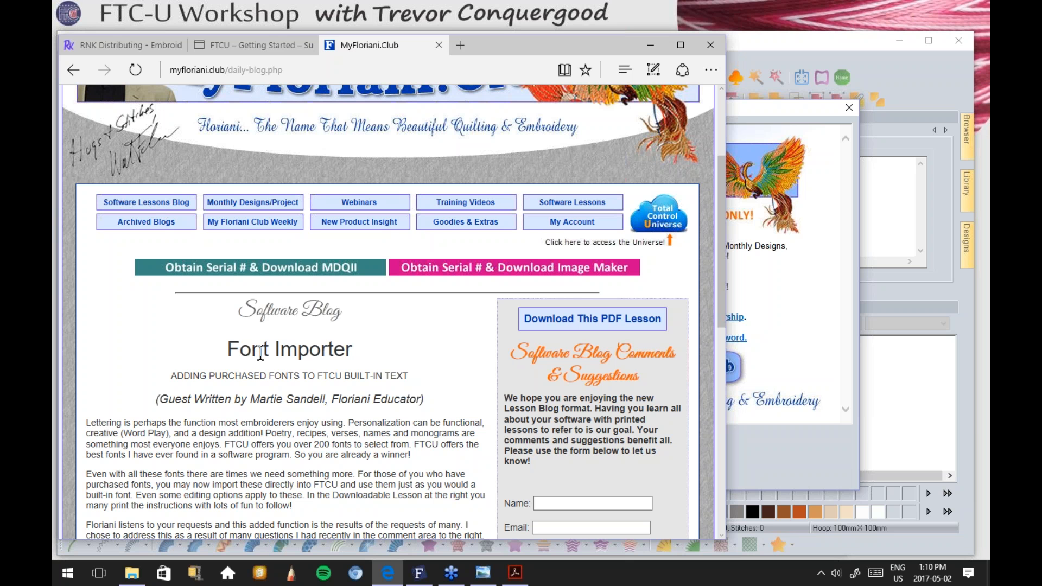
click(148, 222)
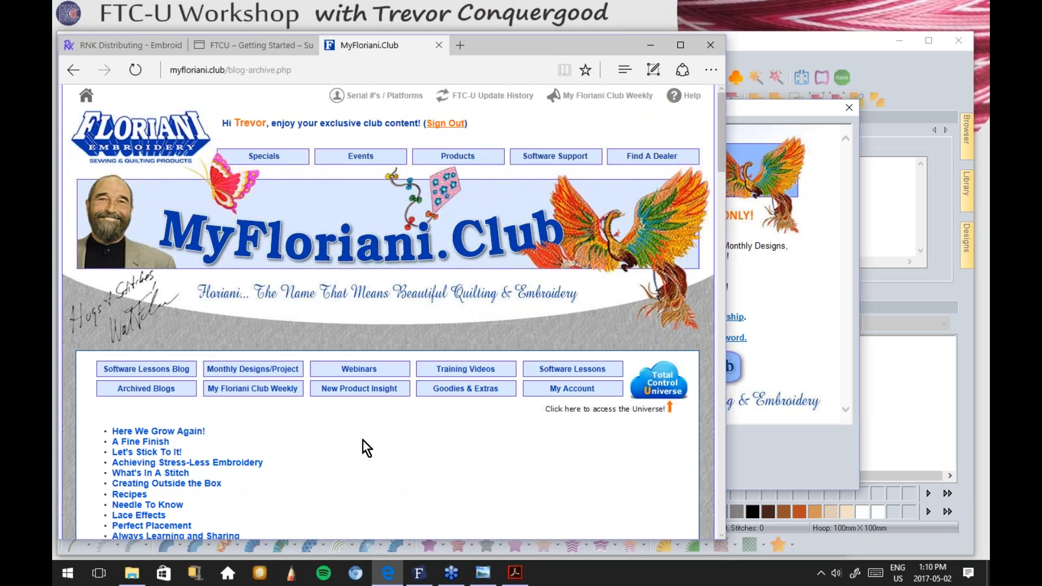
scroll(363, 439, down, 4)
scroll(385, 318, down, 3)
scroll(385, 314, down, 3)
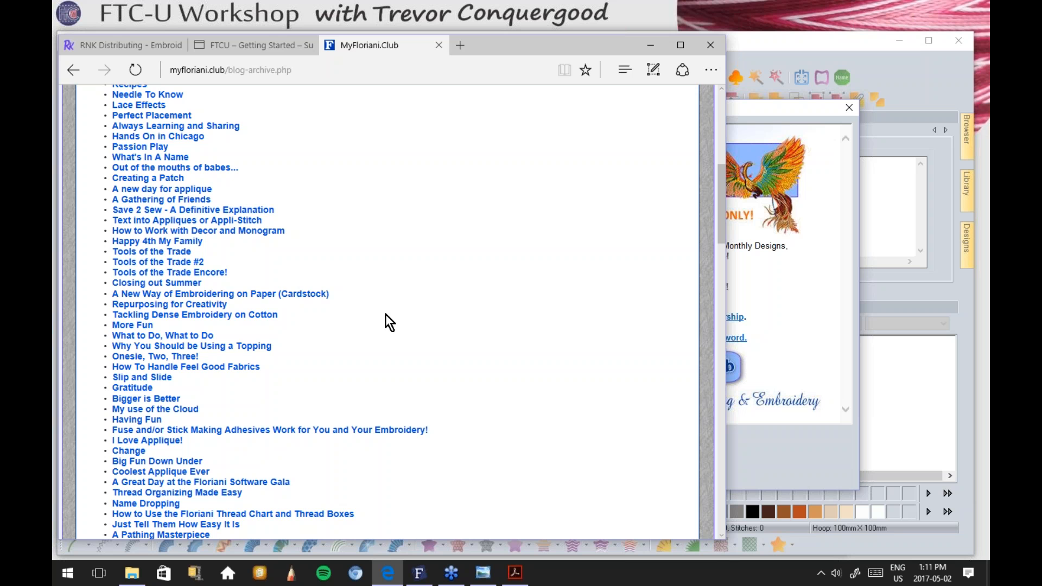
scroll(430, 280, down, 3)
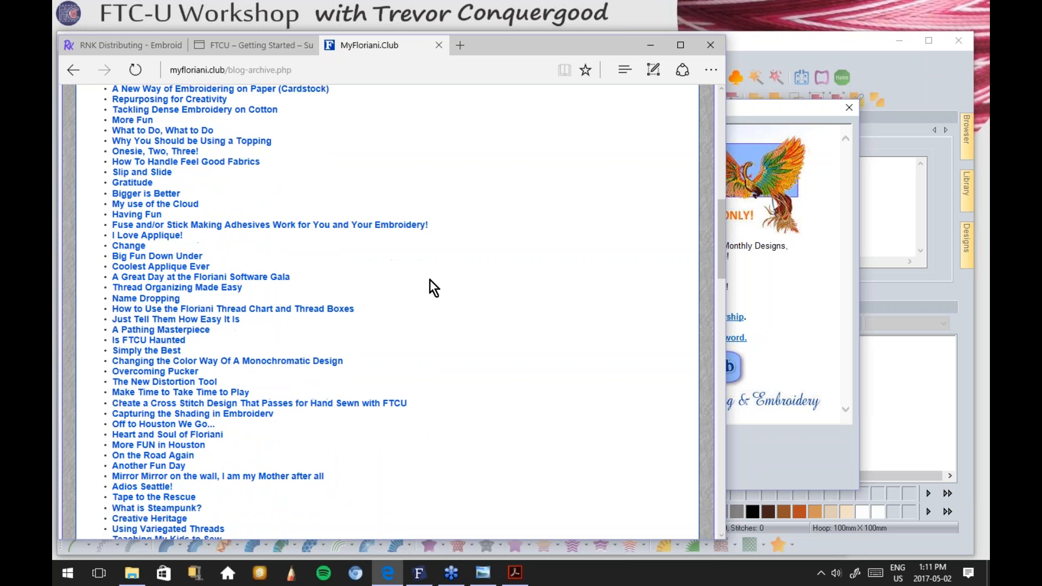
scroll(429, 281, down, 10)
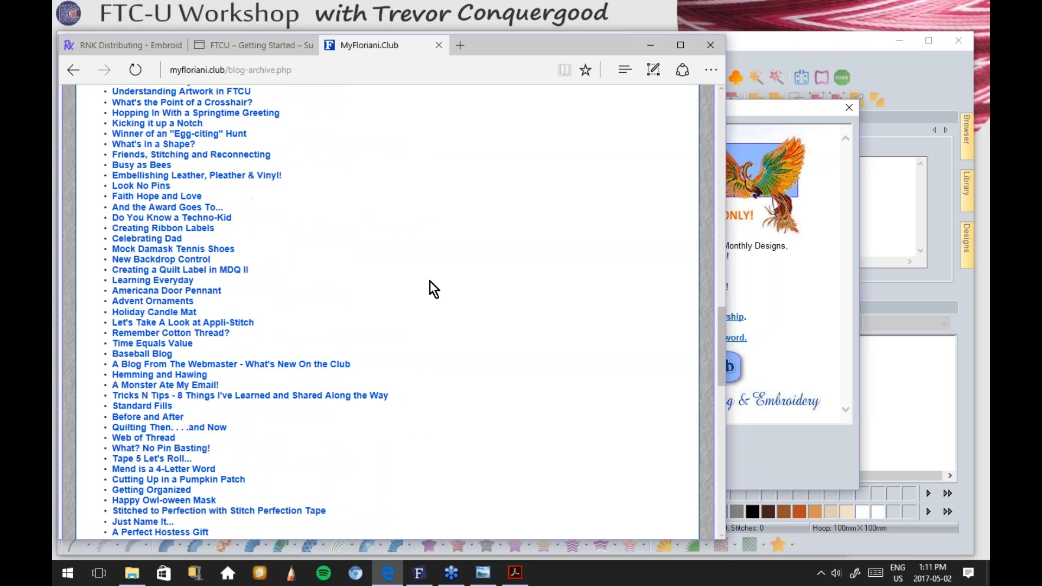
scroll(430, 282, up, 10)
scroll(430, 281, up, 6)
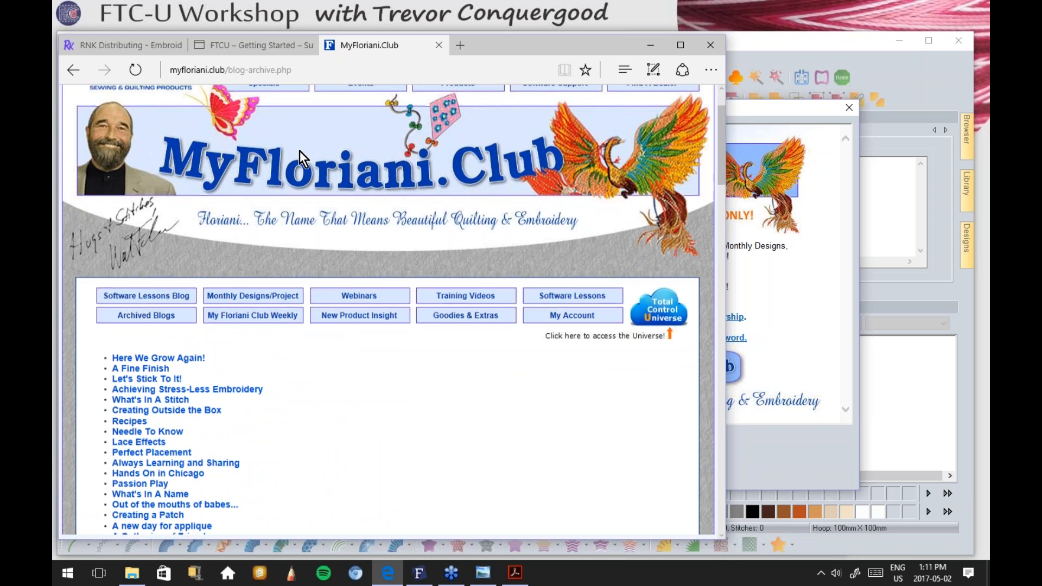
scroll(300, 151, down, 1)
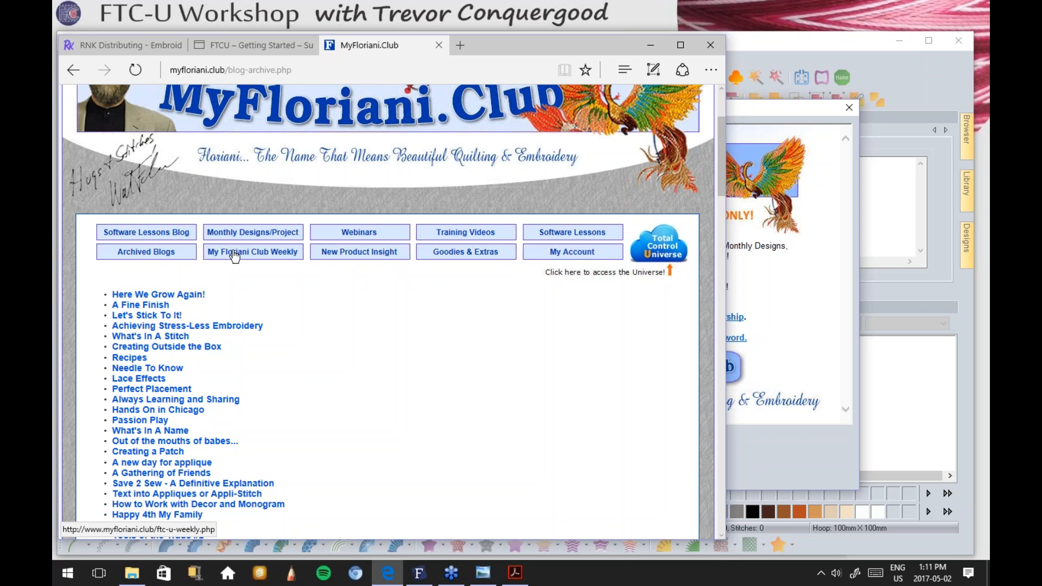
Step: Open and browse the My Floriani Club Weekly newsletter page
click(254, 253)
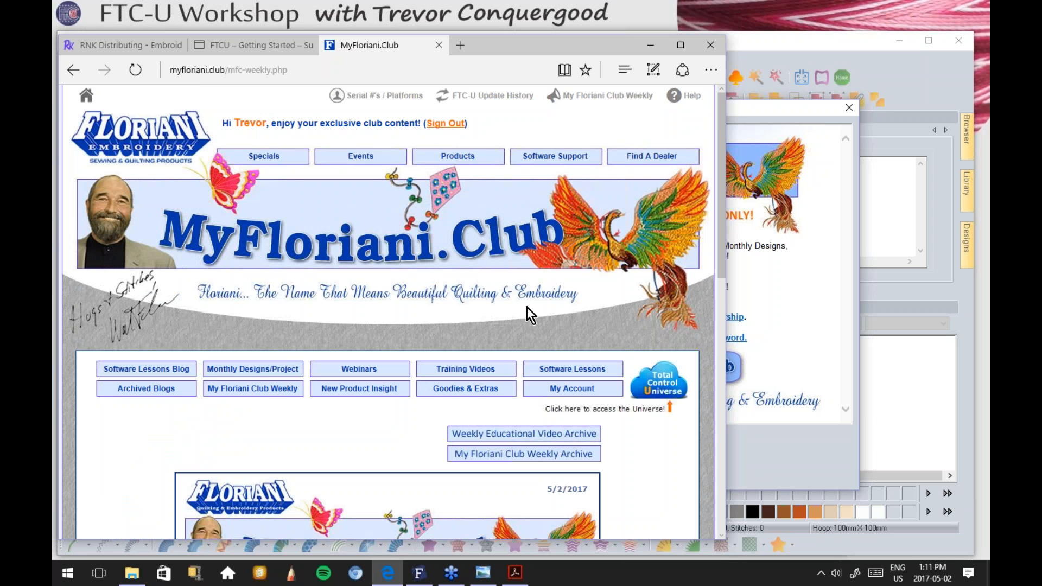
scroll(701, 312, down, 6)
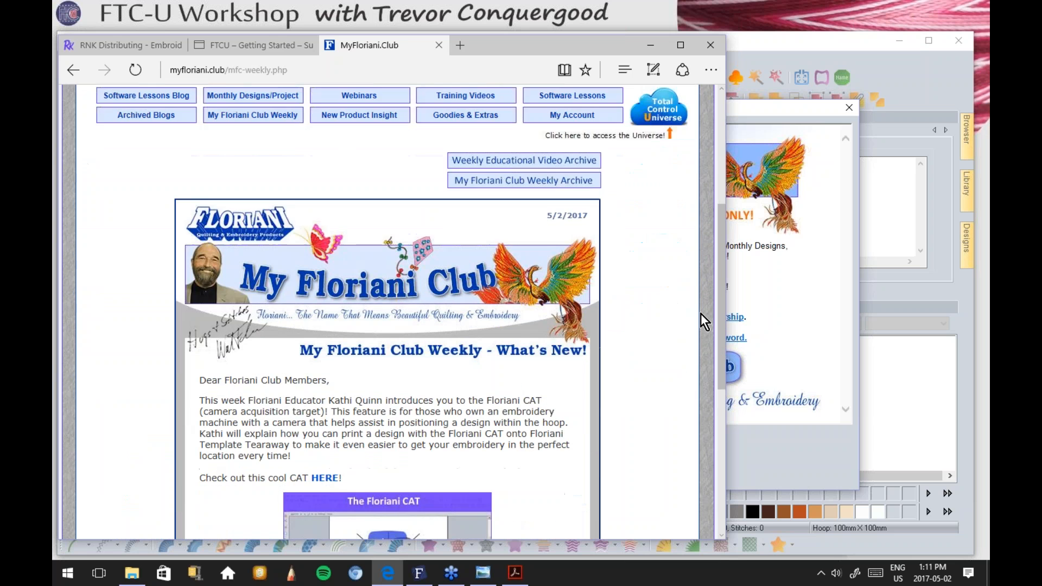
scroll(695, 316, down, 1)
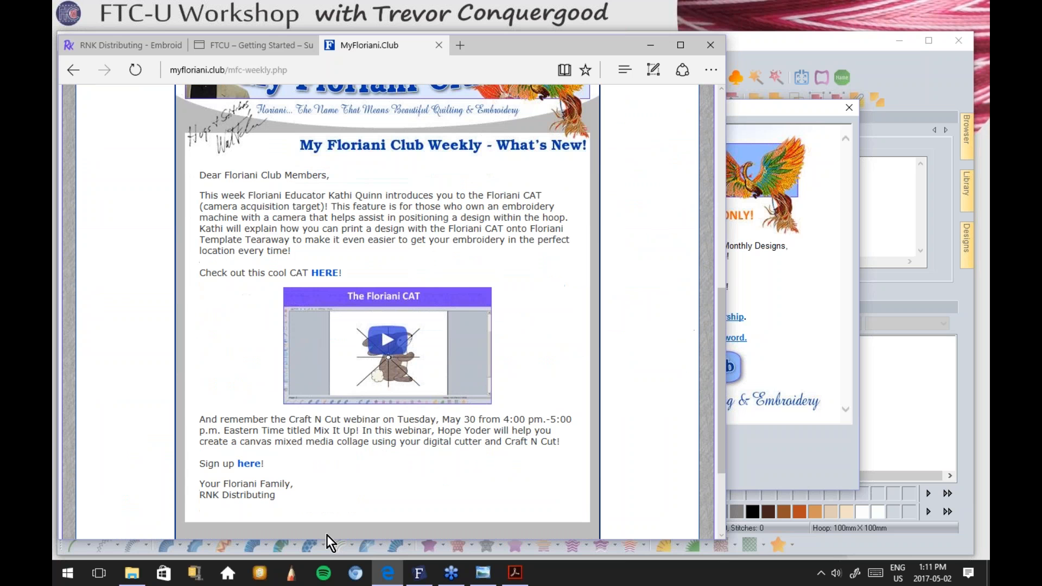
scroll(267, 356, down, 1)
scroll(267, 356, up, 5)
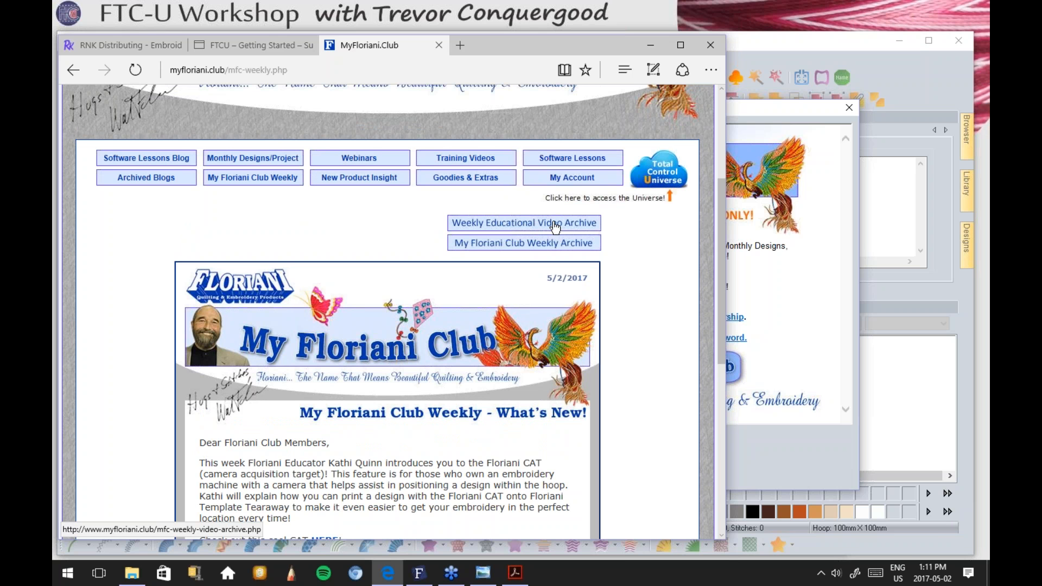
Step: Open the My Floriani Club Weekly Archive and browse the past newsletters by date
click(545, 244)
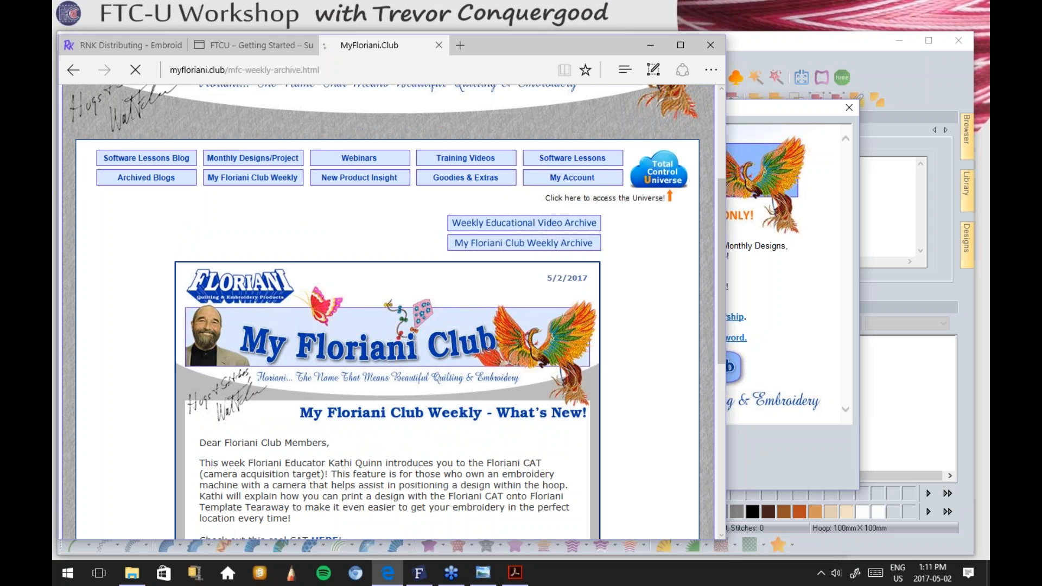
drag(720, 139, 715, 215)
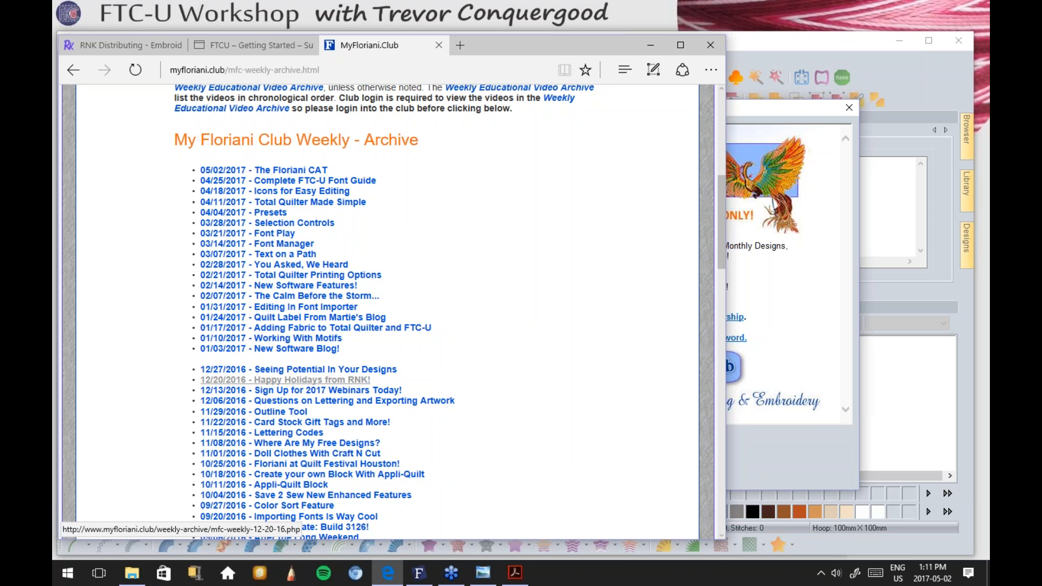
mouse_move(721, 233)
mouse_down()
mouse_move(728, 143)
mouse_move(717, 241)
mouse_up()
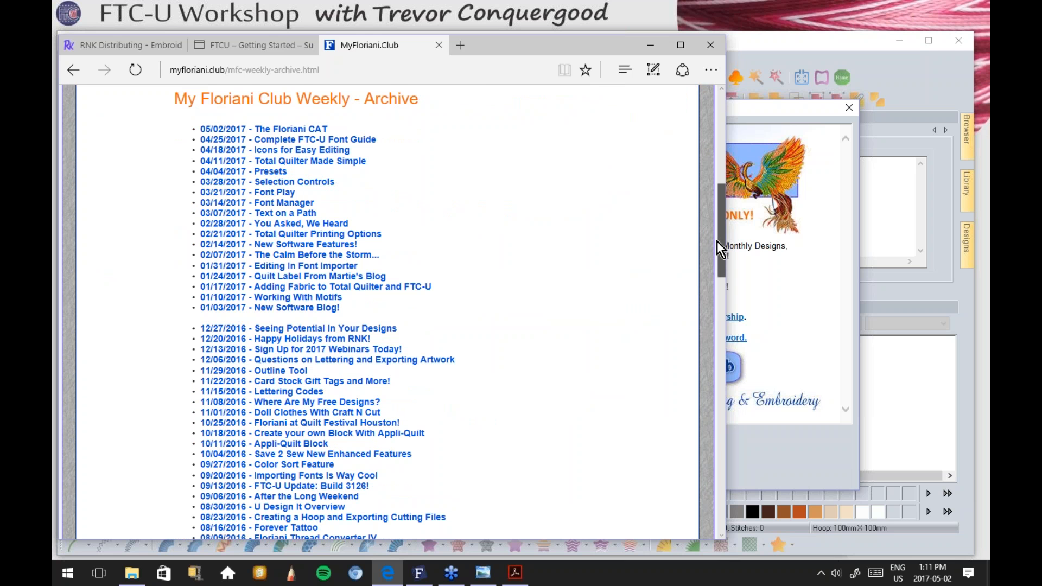
drag(718, 241, 713, 129)
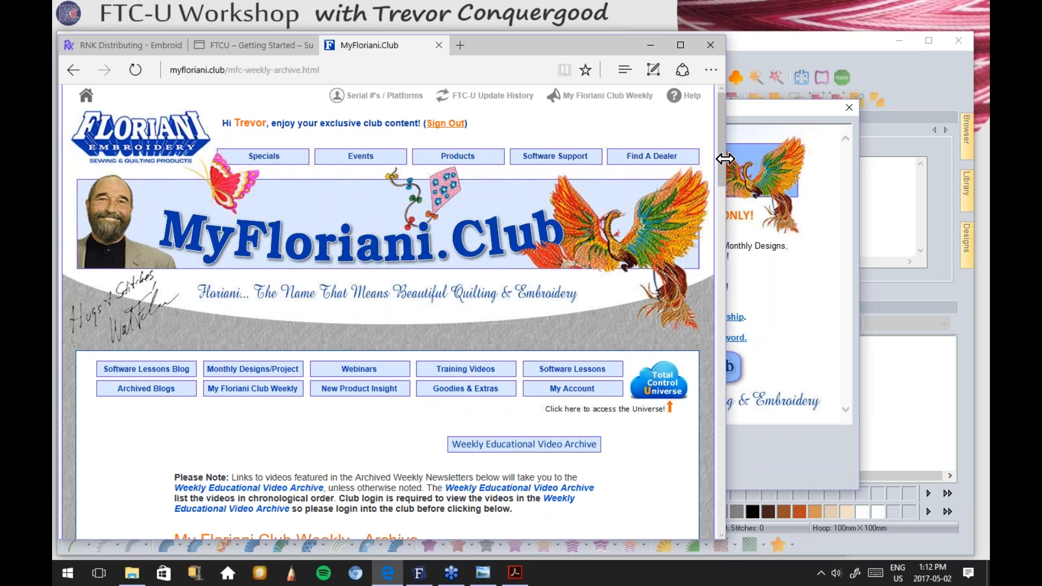
drag(721, 157, 720, 171)
drag(720, 172, 720, 173)
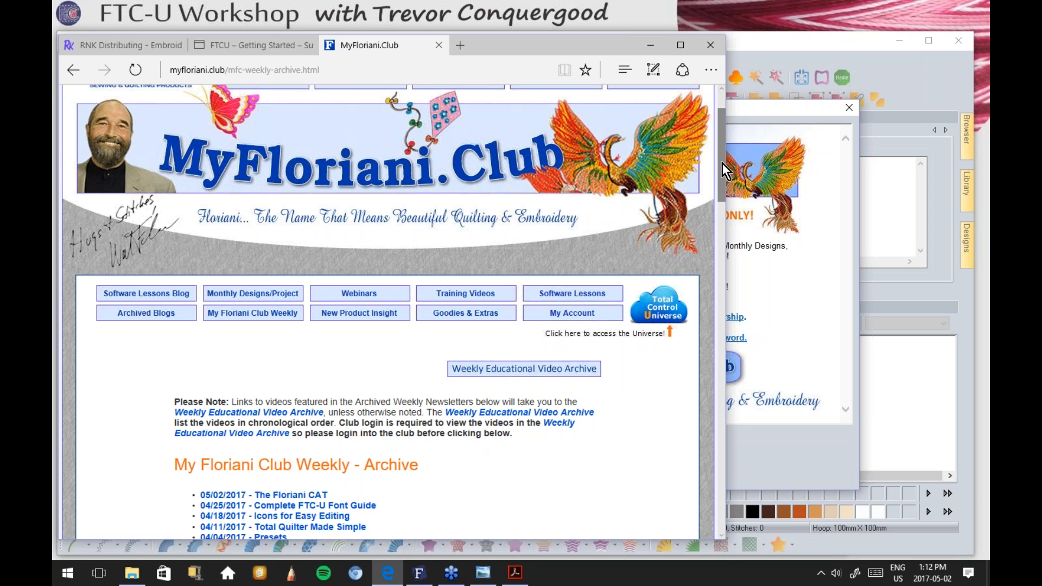
drag(722, 162, 721, 132)
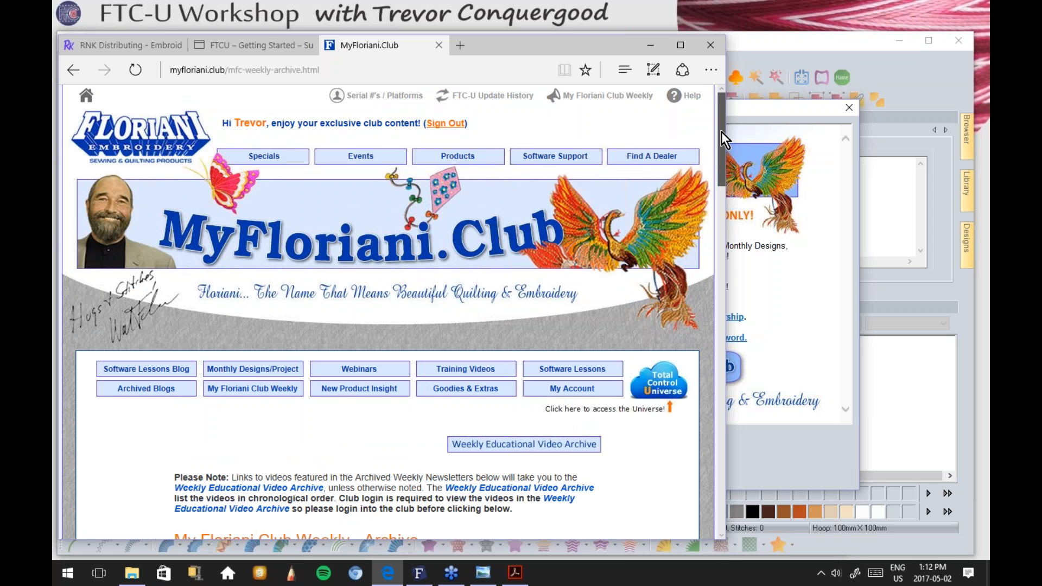
Step: Browse the MyFloriani.Club Software Support page, then minimize Edge
click(551, 158)
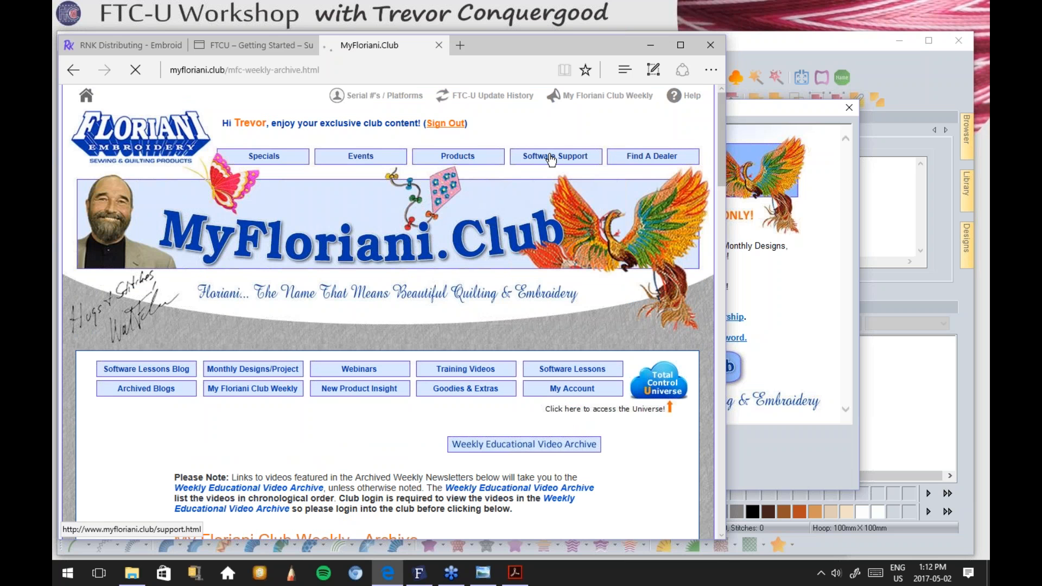
drag(723, 132, 705, 342)
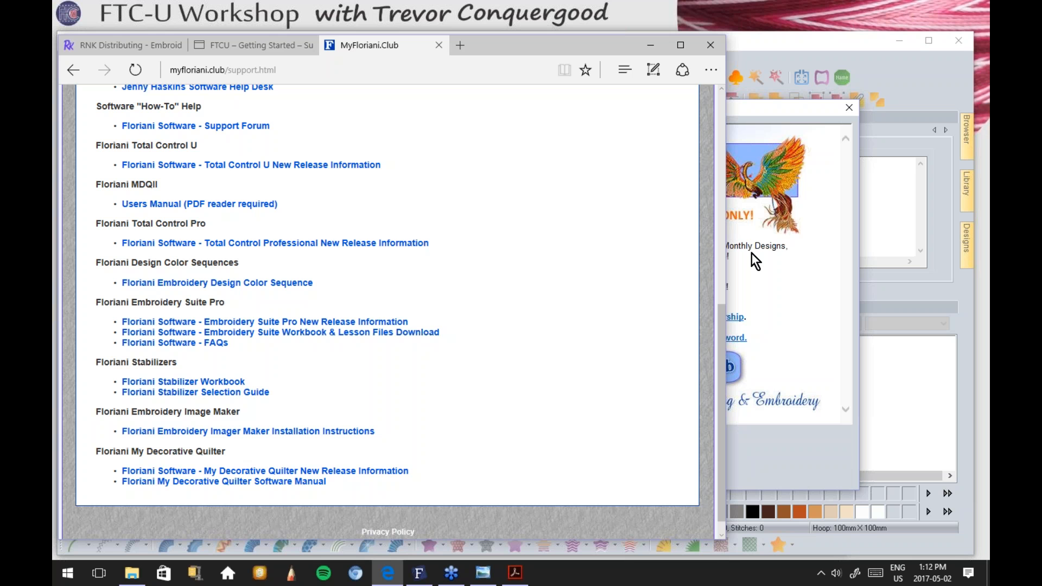
drag(722, 324, 732, 168)
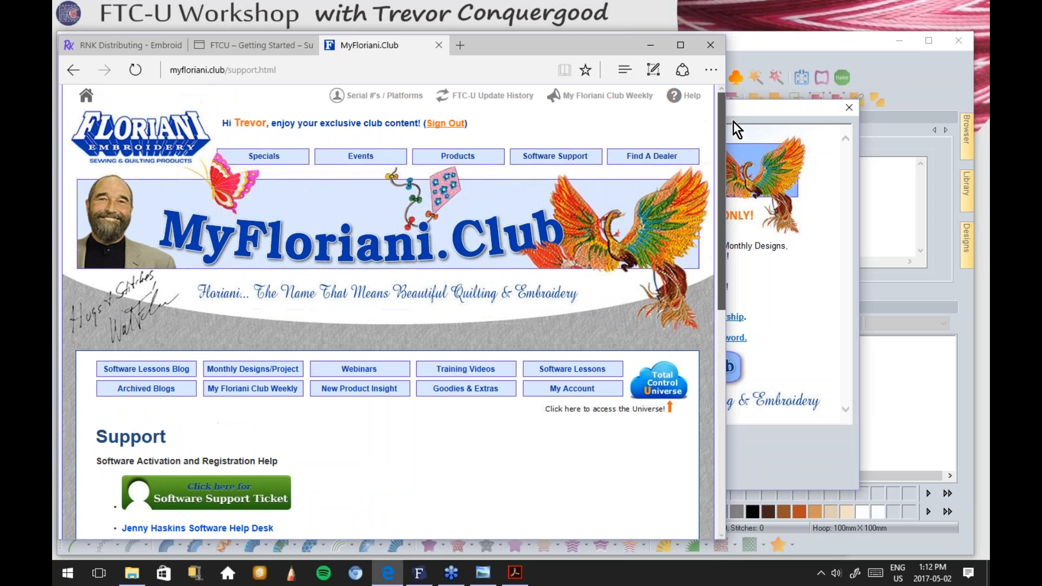
click(650, 45)
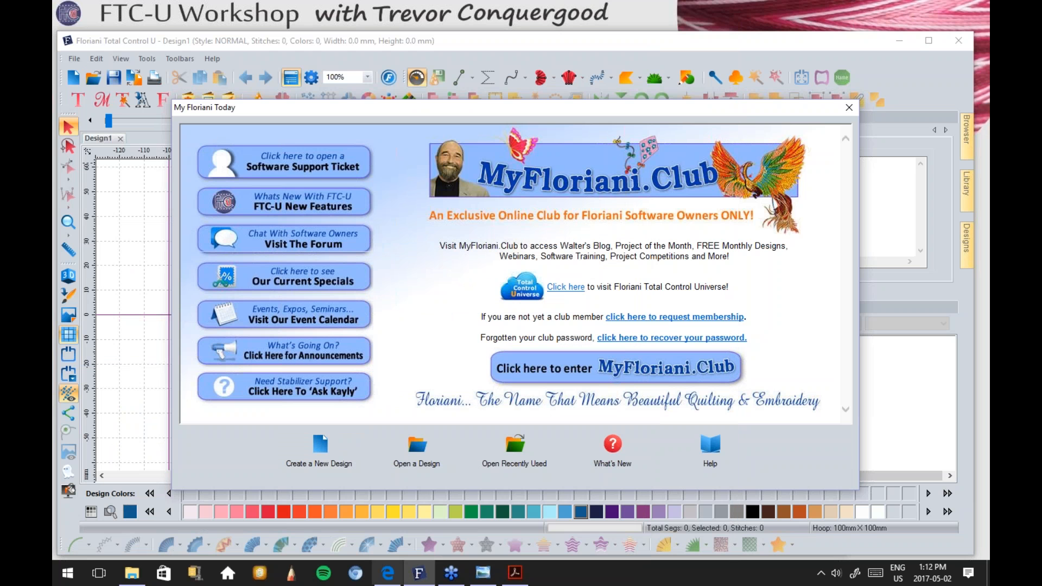
Step: Advance Photo Viewer two slides to Download Monthly Designs, then bring back Edge's Support page
click(482, 574)
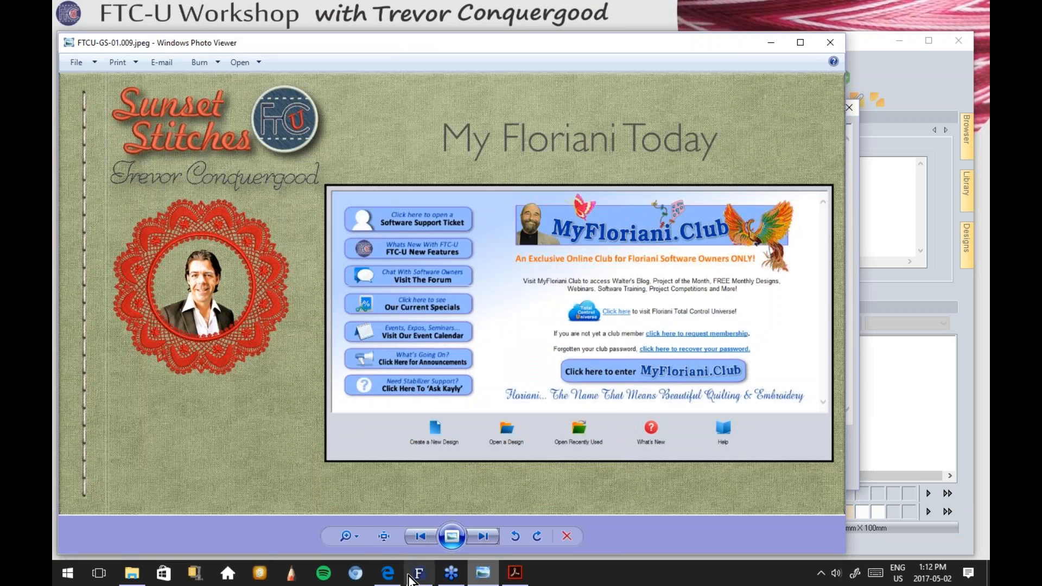
click(481, 537)
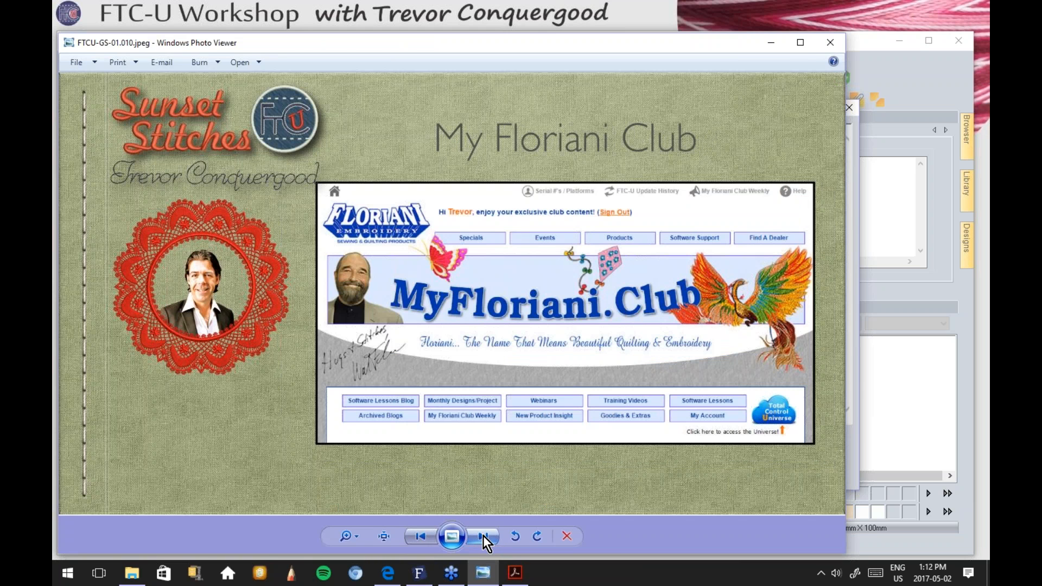
click(483, 535)
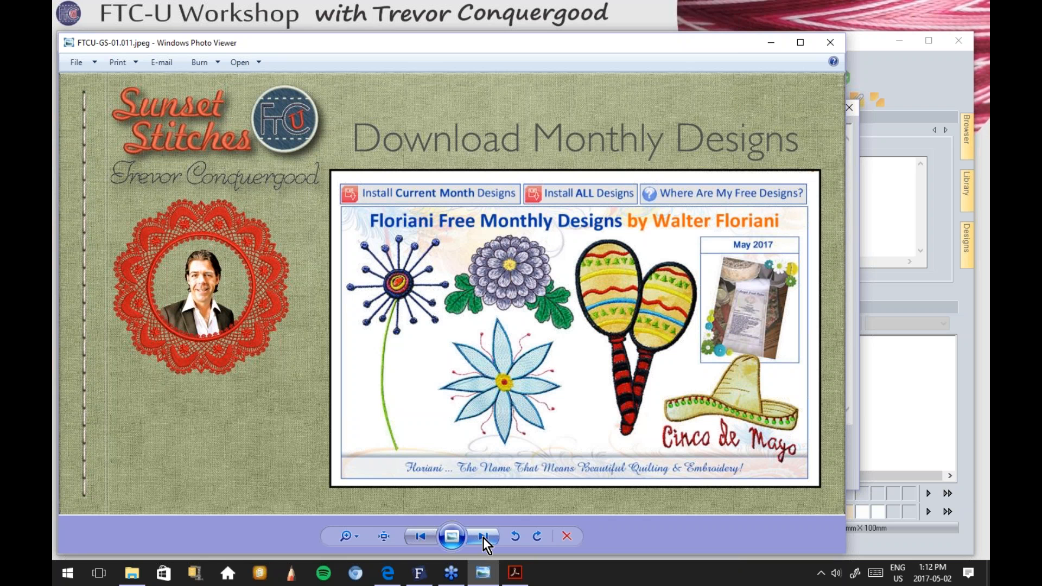
mouse_move(387, 578)
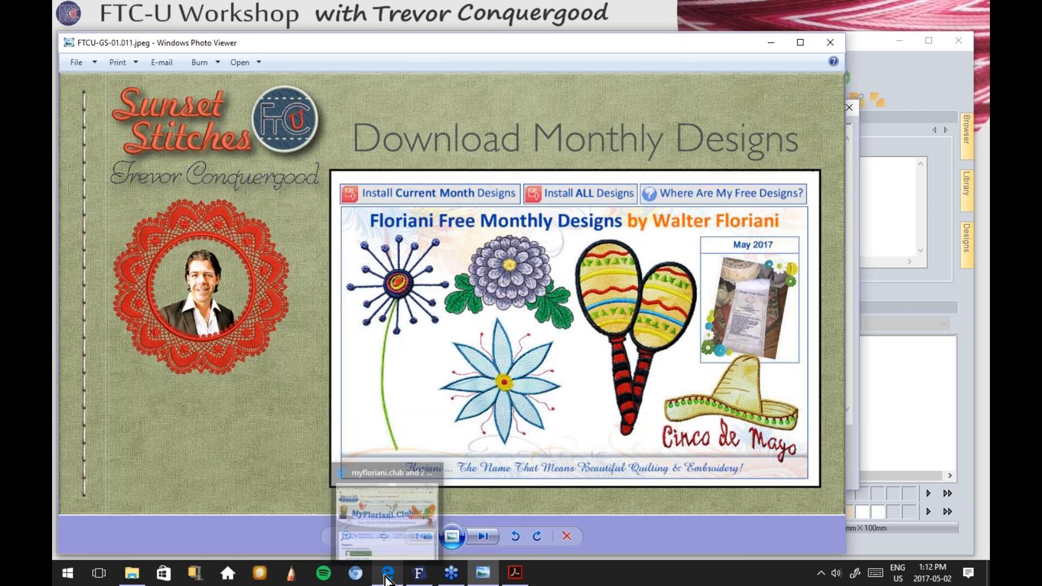
click(388, 576)
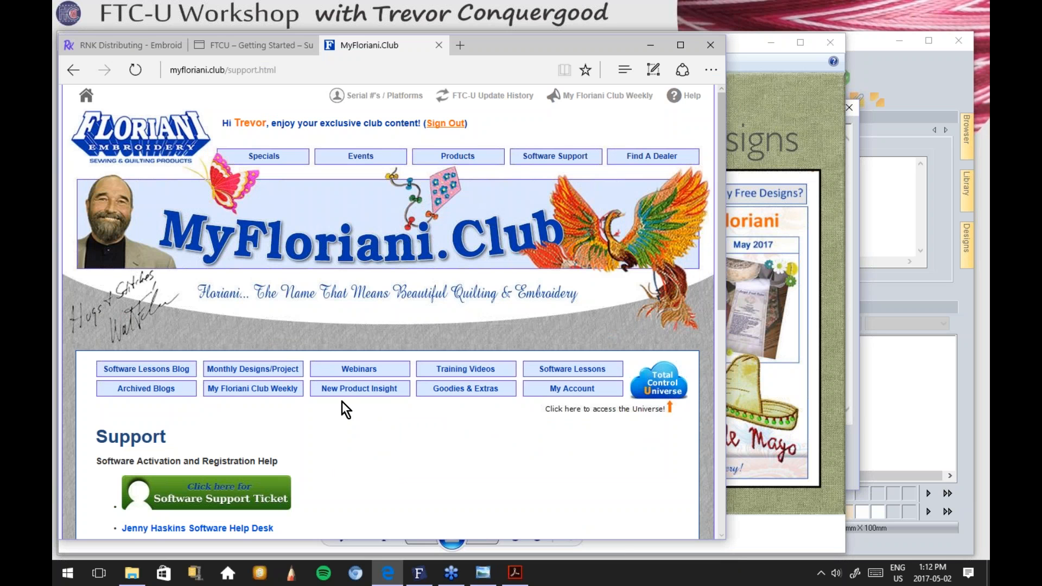
click(253, 369)
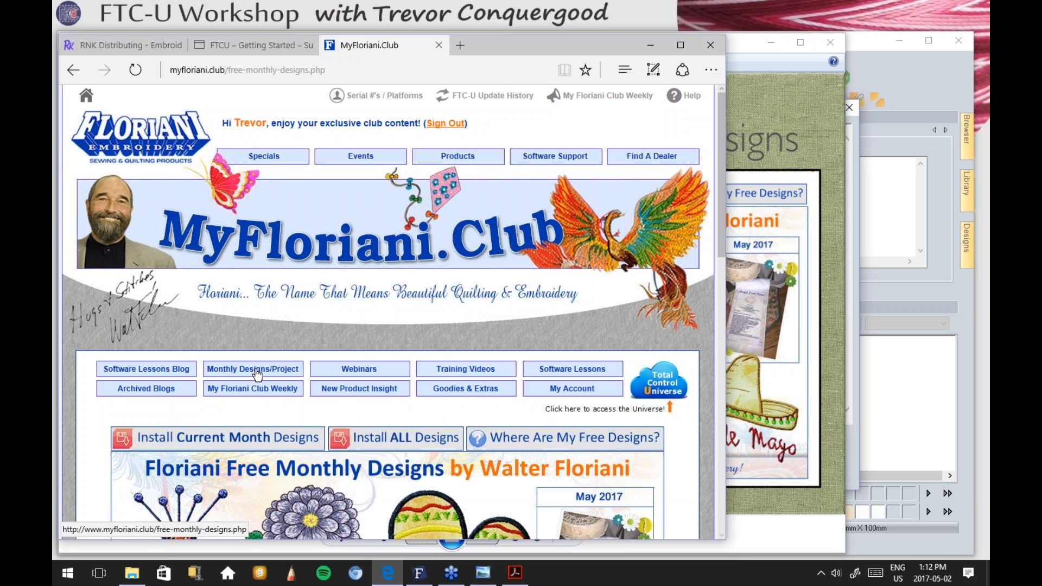
scroll(555, 253, down, 6)
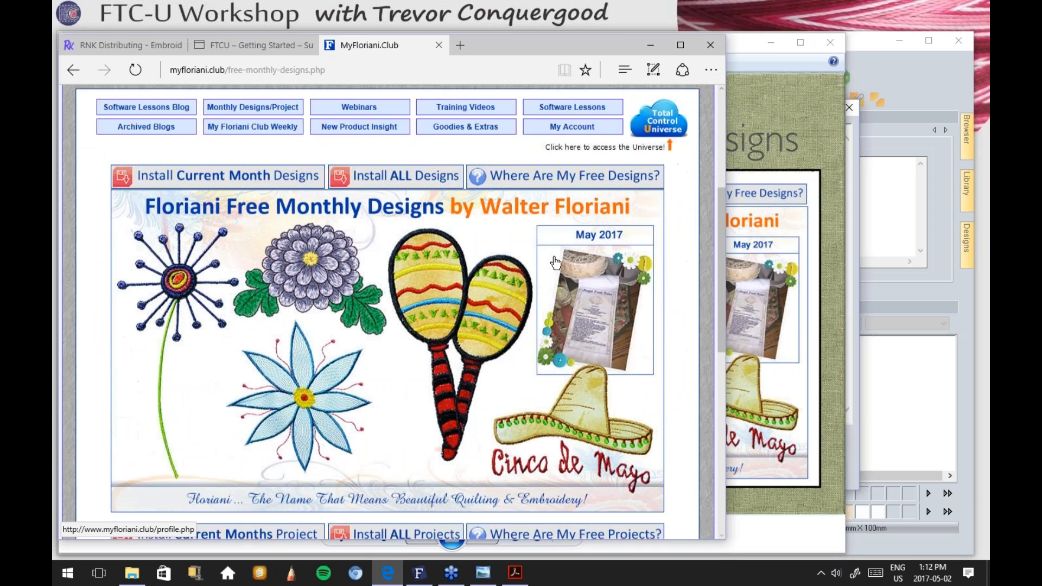
scroll(556, 263, up, 1)
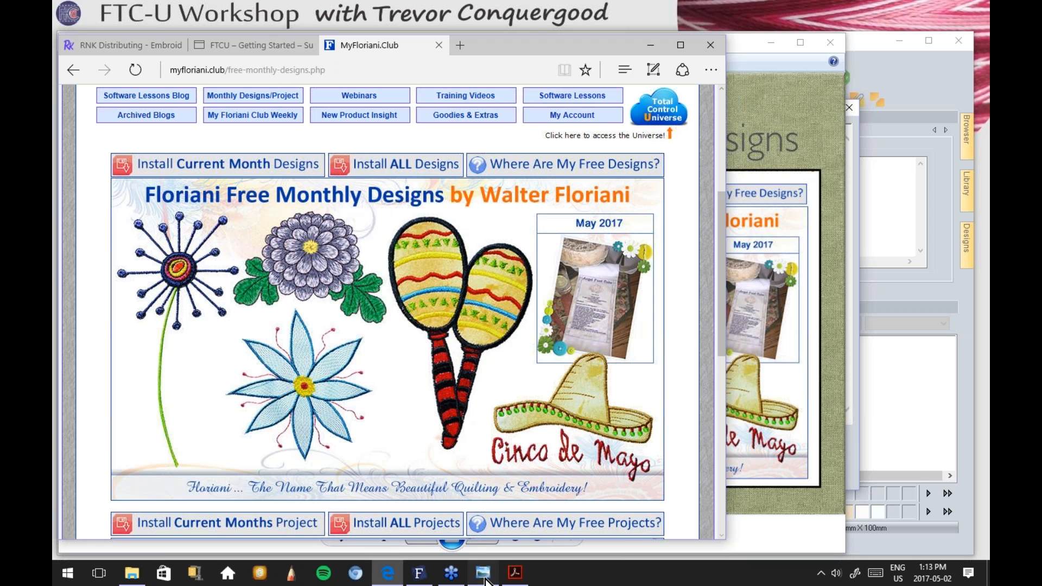
click(485, 580)
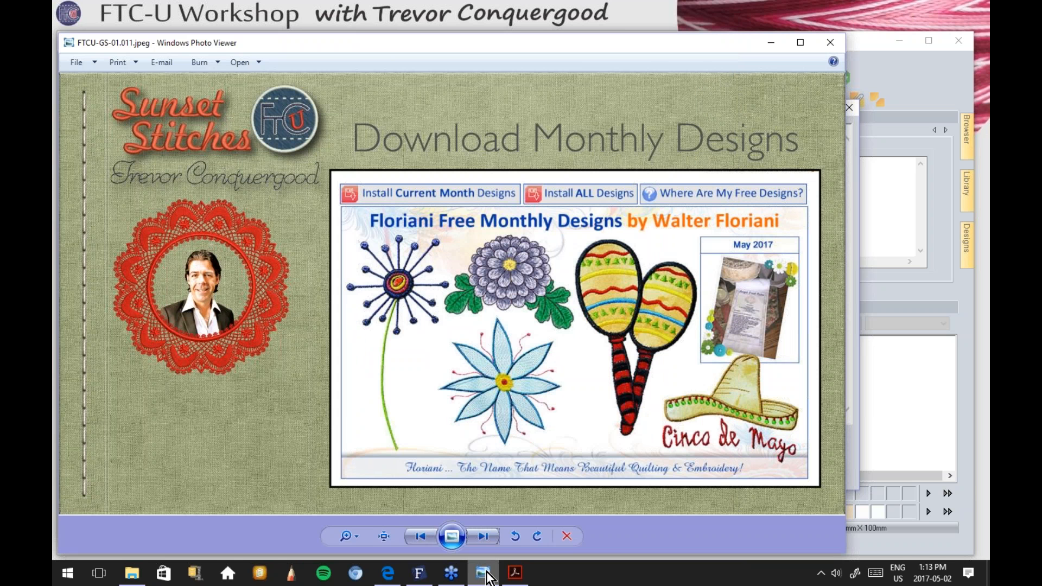
Step: Open FTCU-monthly-download1.PNG from the FTCU-GS-01 folder in Photos
click(132, 574)
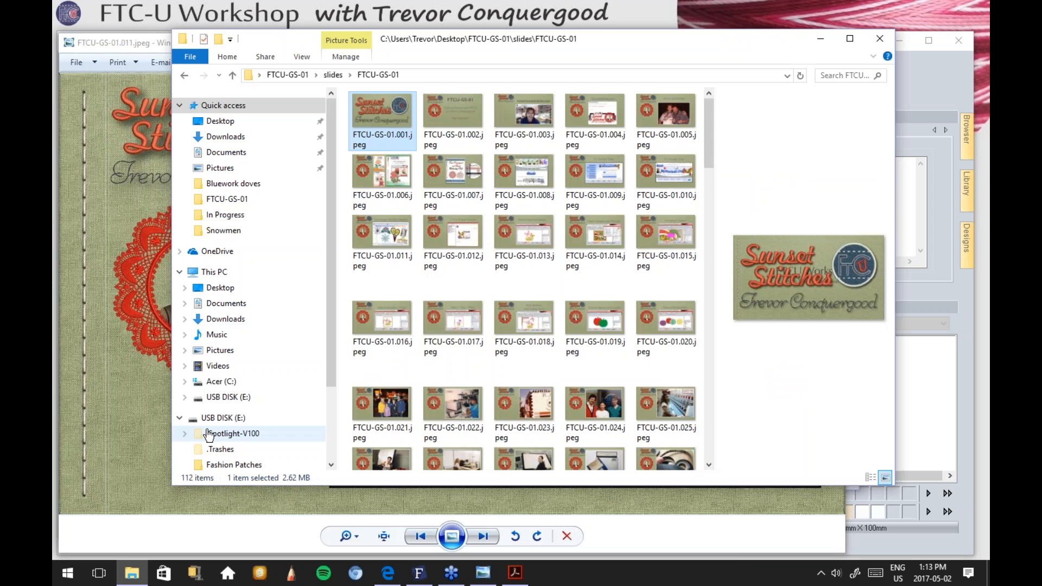
click(304, 75)
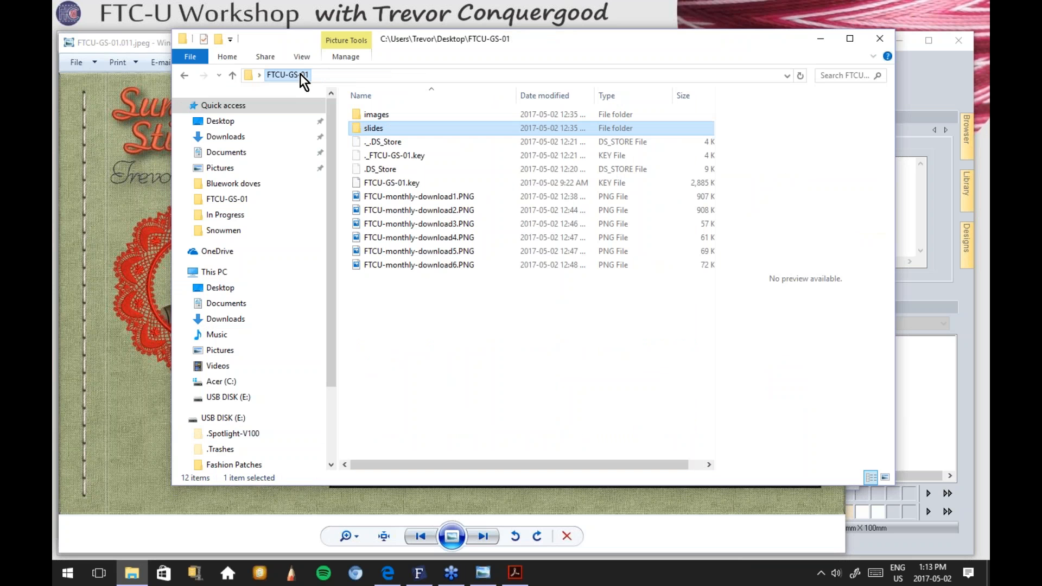
click(414, 200)
double_click(413, 200)
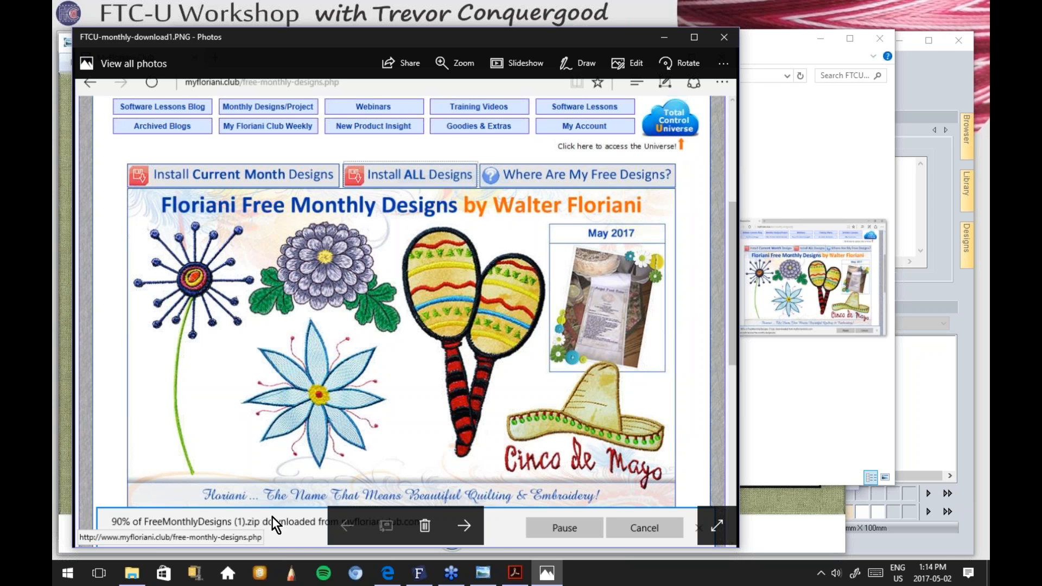
Step: Advance two screenshots to FTCU-monthly-download3.PNG, showing the FreeMonthlyDesigns zip in WinZip
click(464, 525)
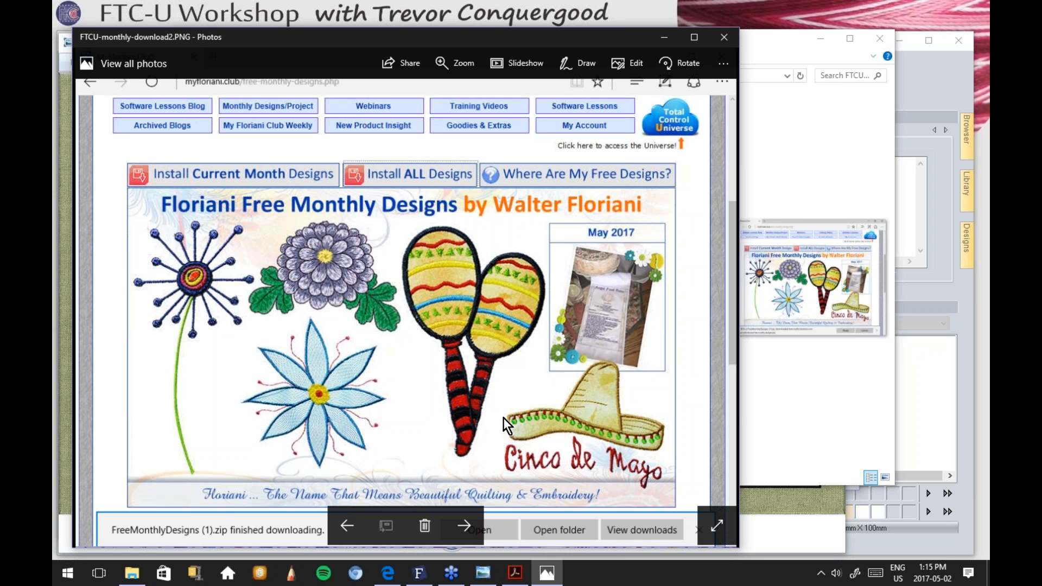
click(466, 525)
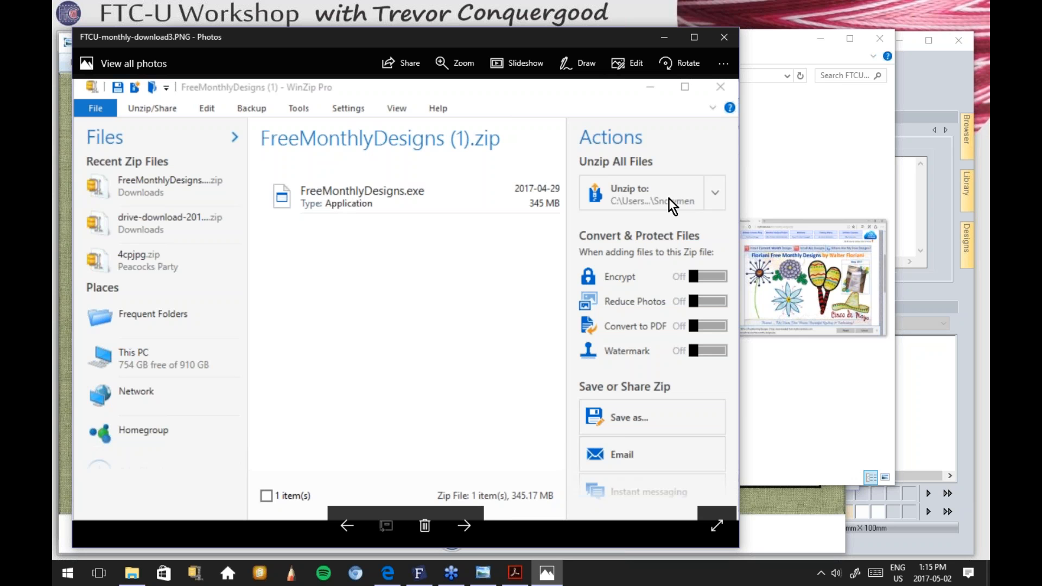
Step: Step through to the 1365 files unzipped screenshot, close Photos, and nudge Explorer left
click(464, 526)
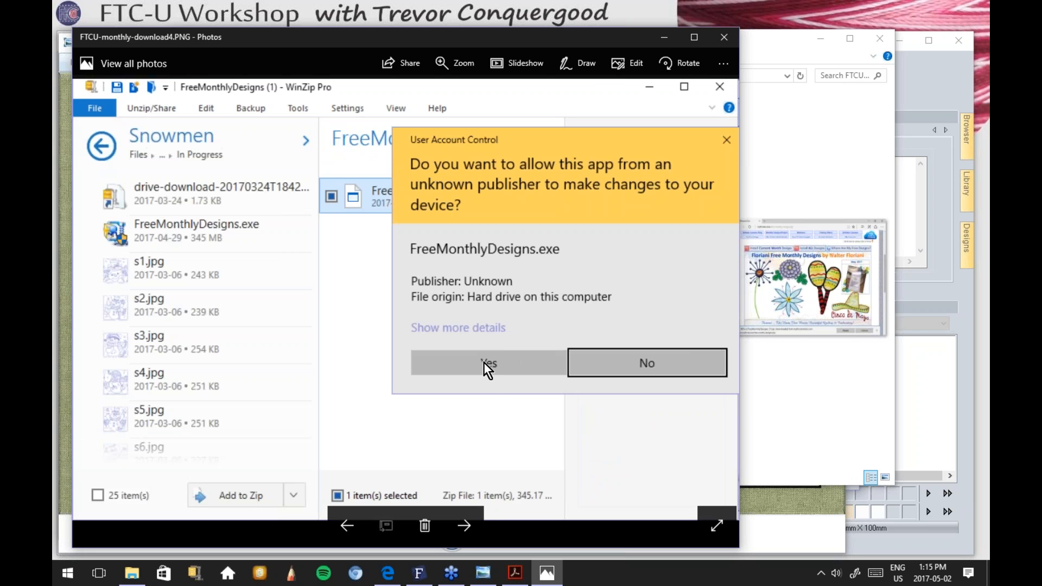
click(463, 529)
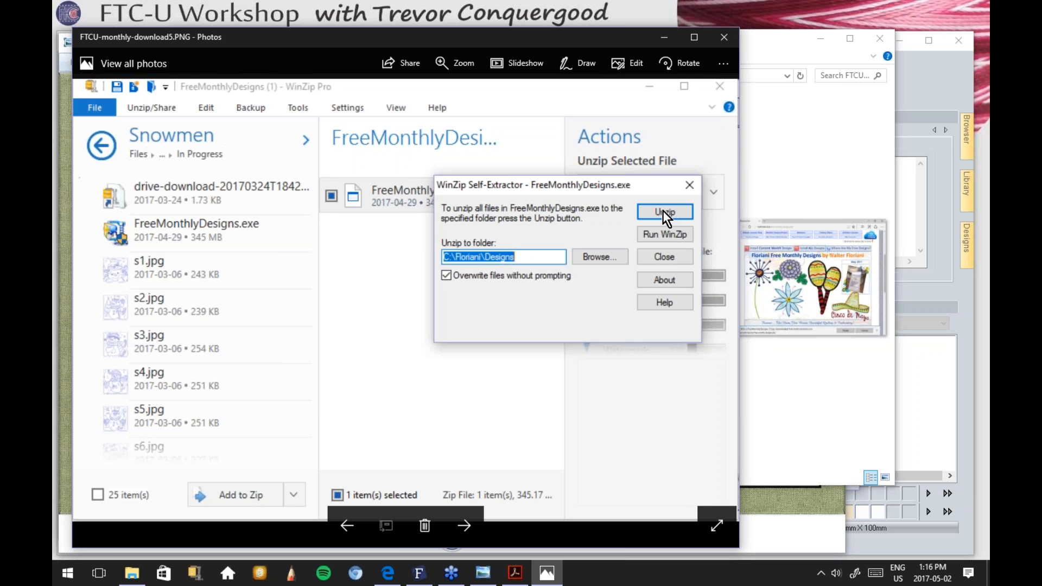
click(467, 525)
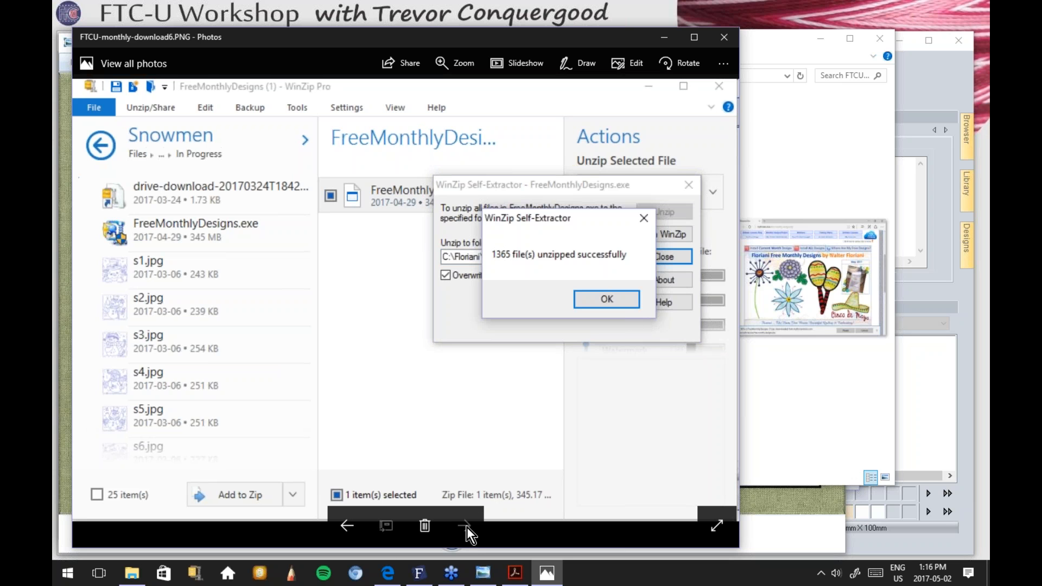
click(724, 38)
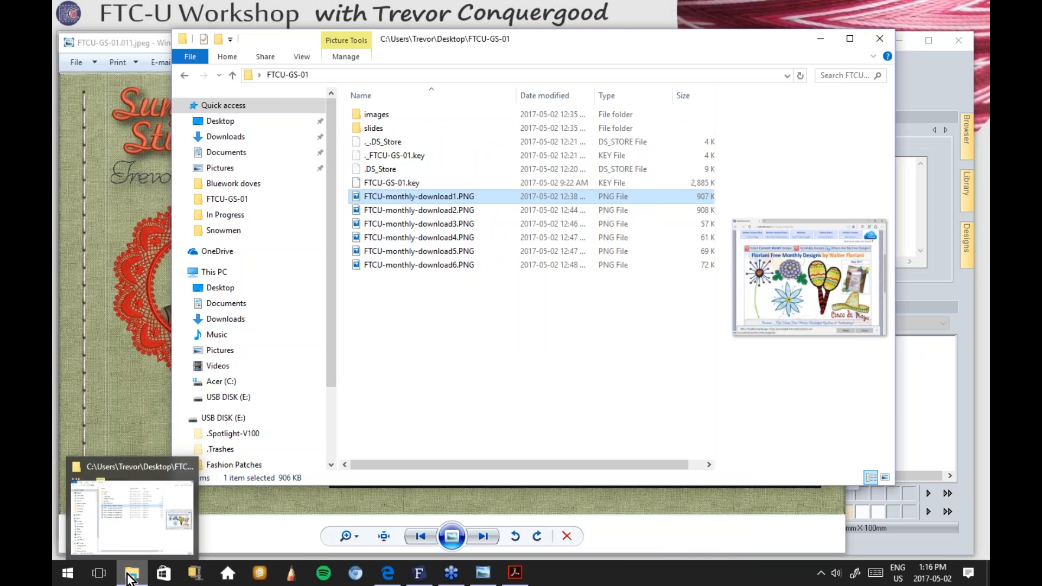
drag(566, 34, 532, 28)
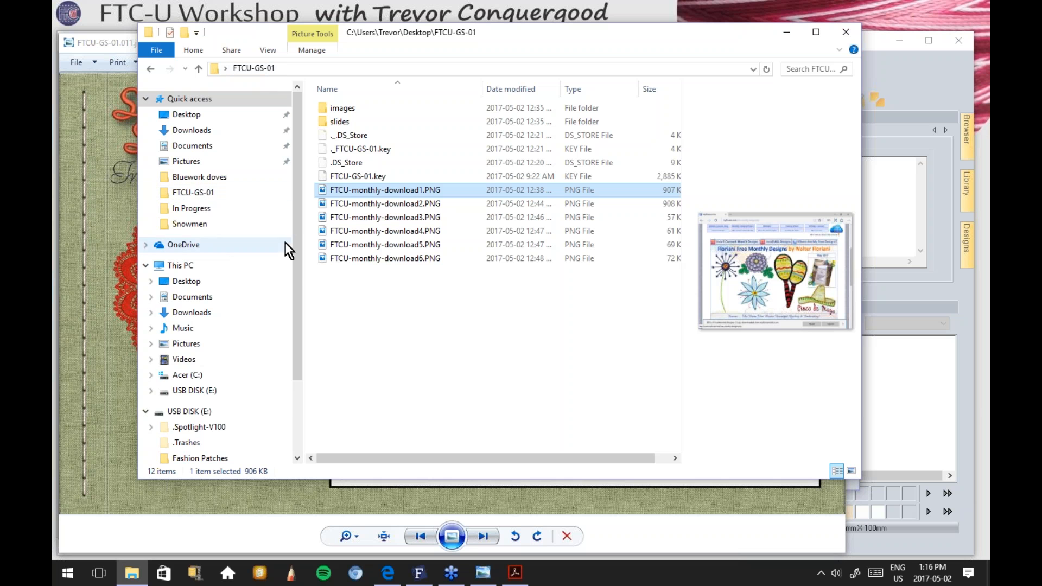
Step: Navigate to C:\Floriani\Designs\Free Monthly Designs\APRIL\April 2010 to list its bunny and Easter files
scroll(295, 275, down, 1)
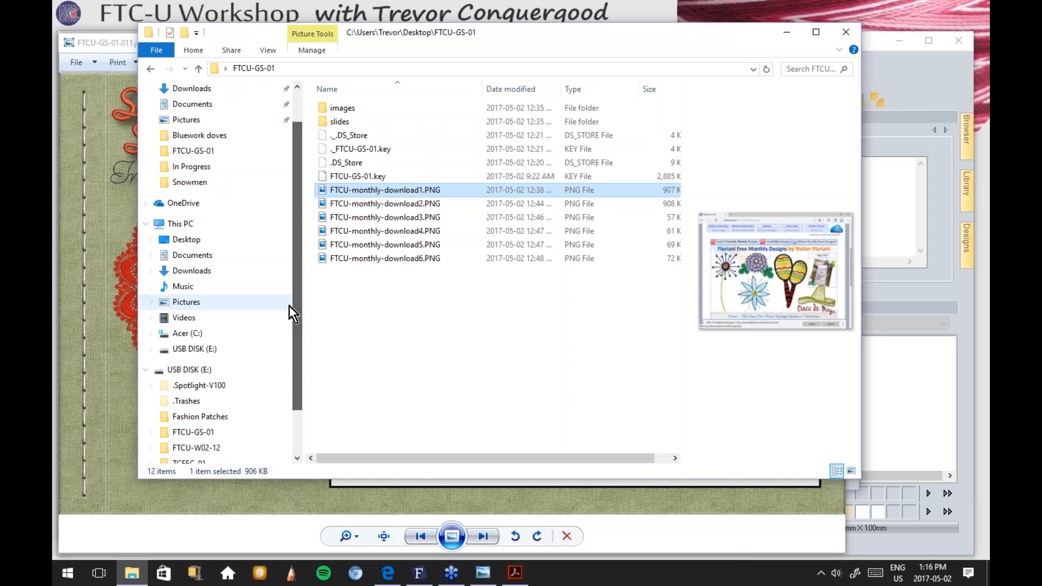
click(182, 335)
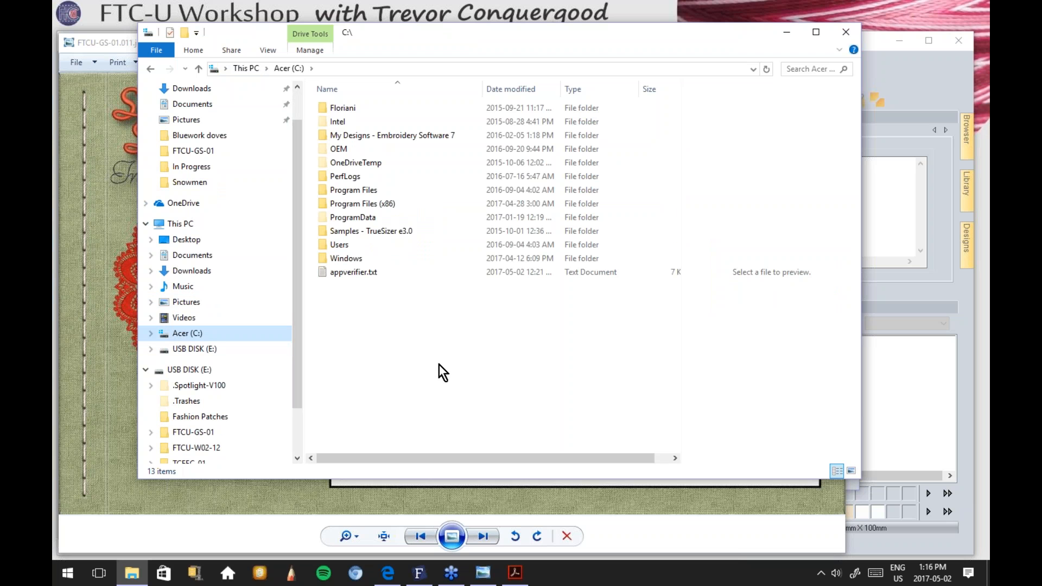
double_click(343, 109)
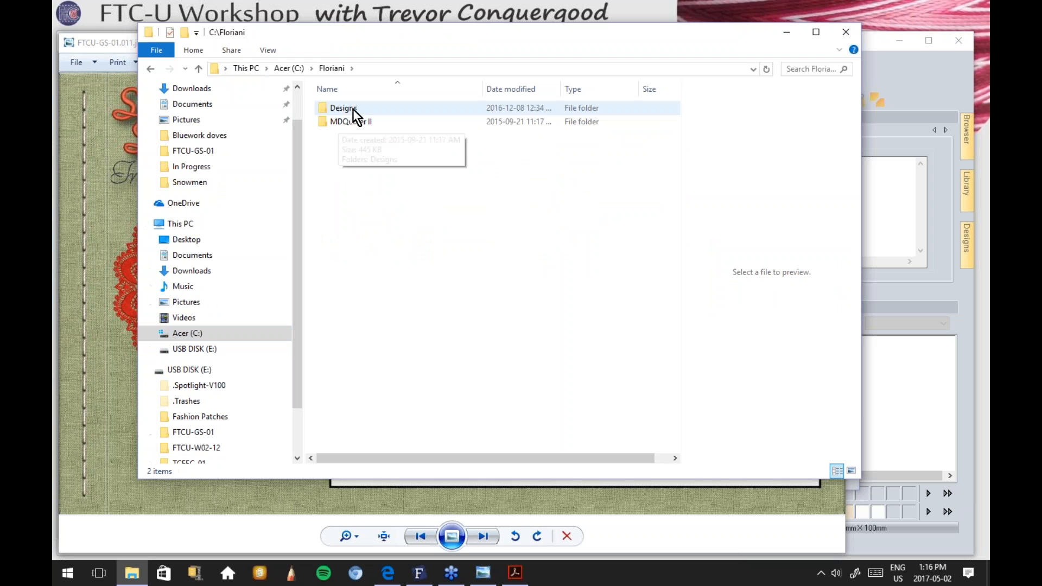
double_click(344, 108)
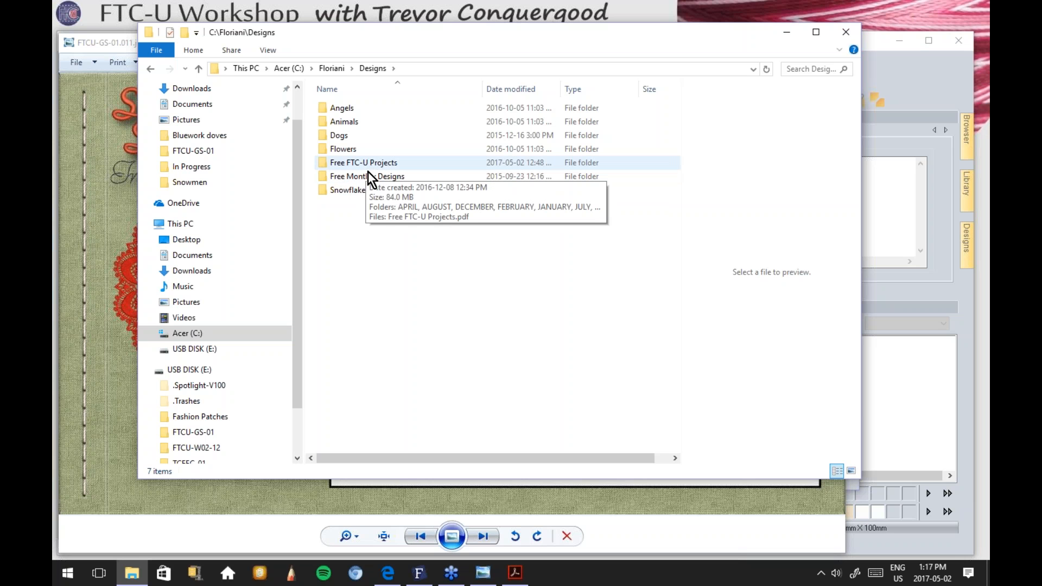
double_click(366, 178)
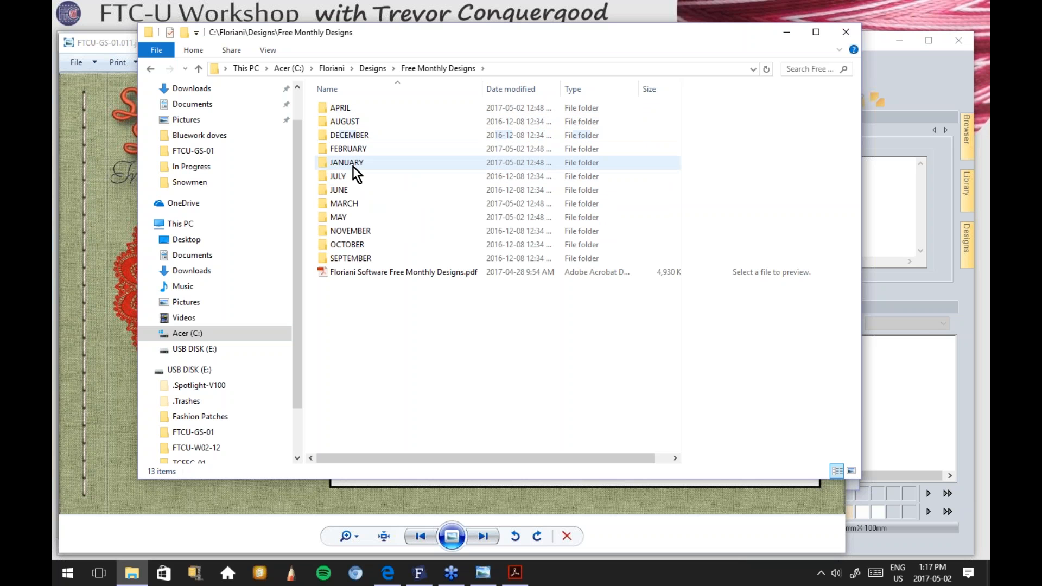
double_click(339, 109)
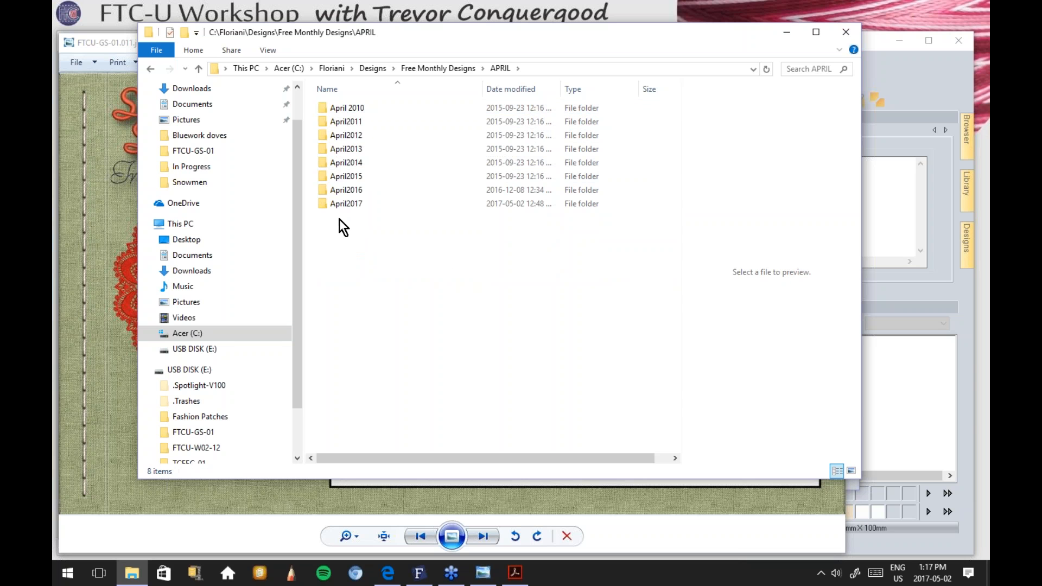
double_click(345, 108)
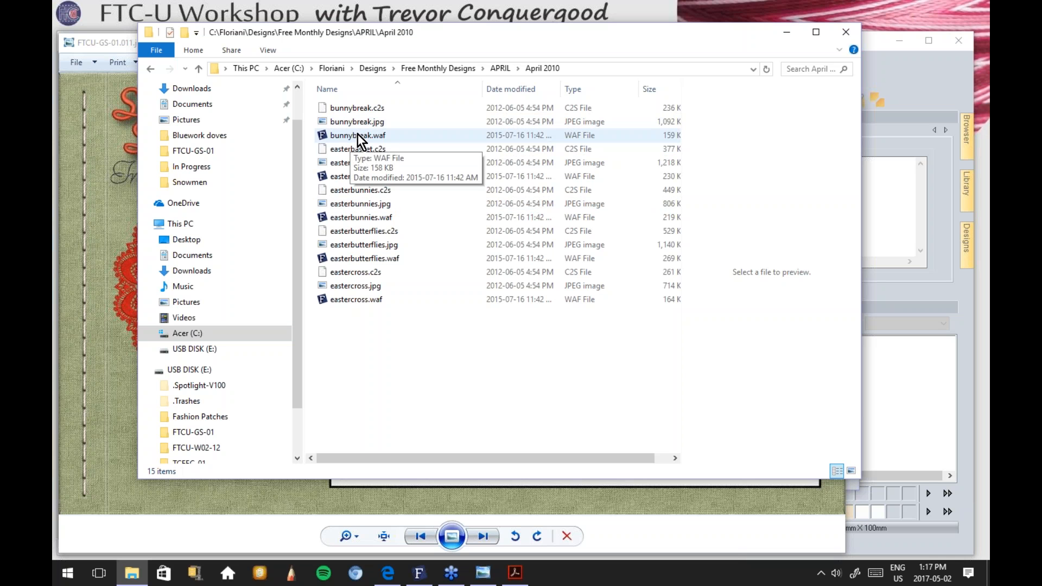
click(357, 135)
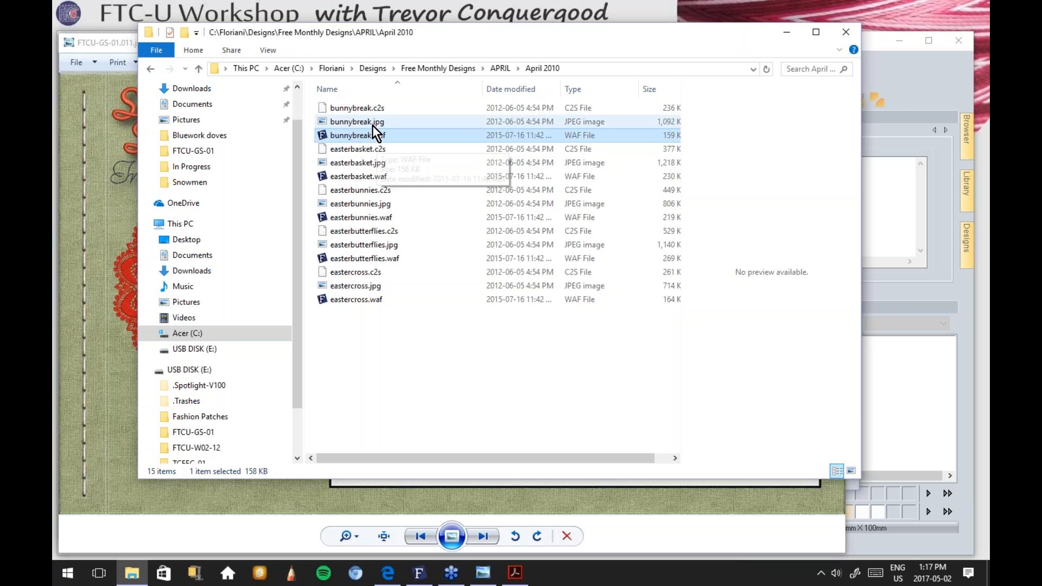
click(349, 120)
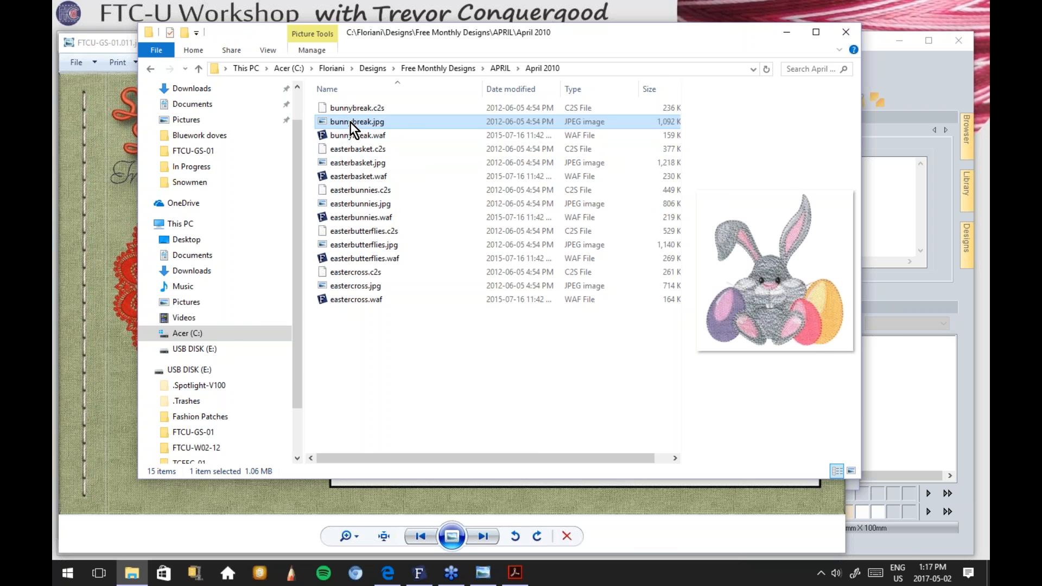
double_click(350, 122)
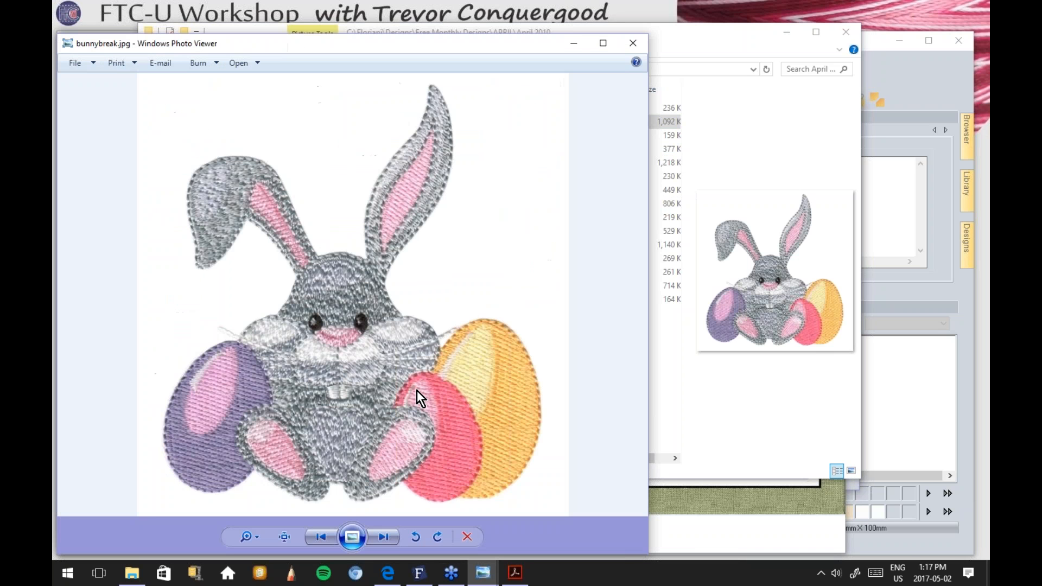
click(634, 42)
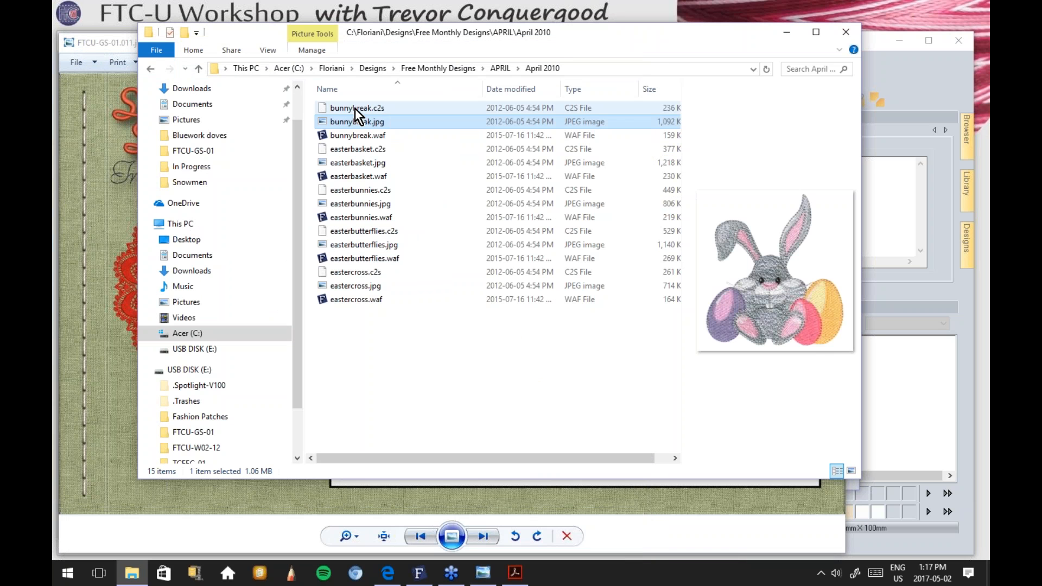
click(355, 109)
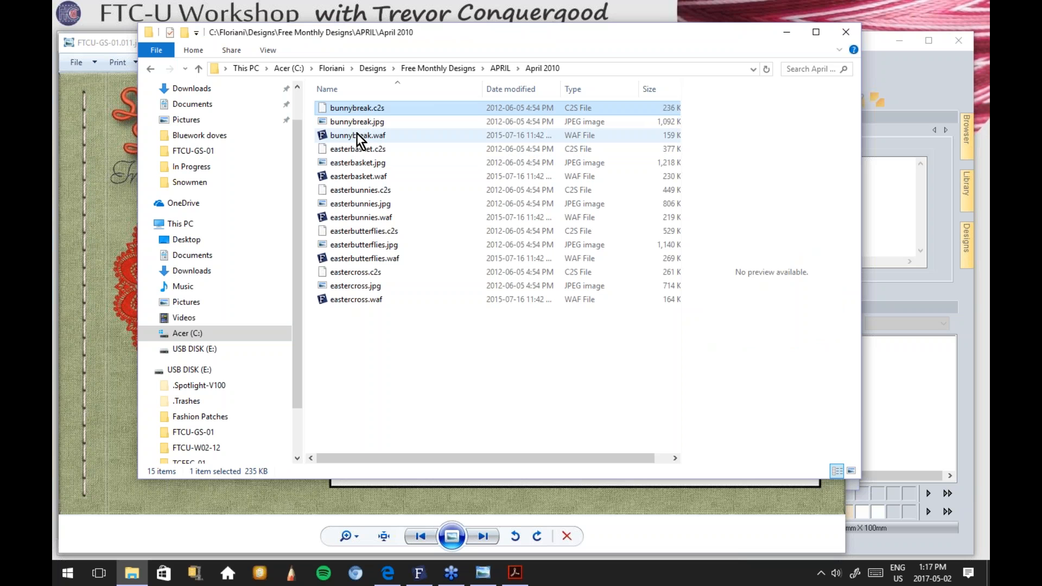
click(357, 133)
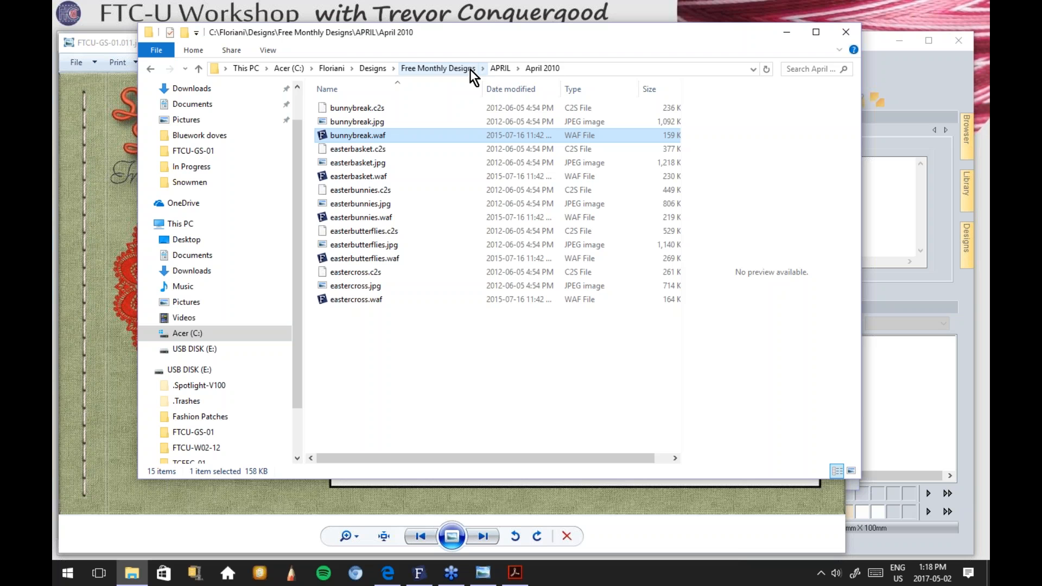
Step: Go up to C:\Floriani\Designs and create a new folder named AA Class there
click(428, 68)
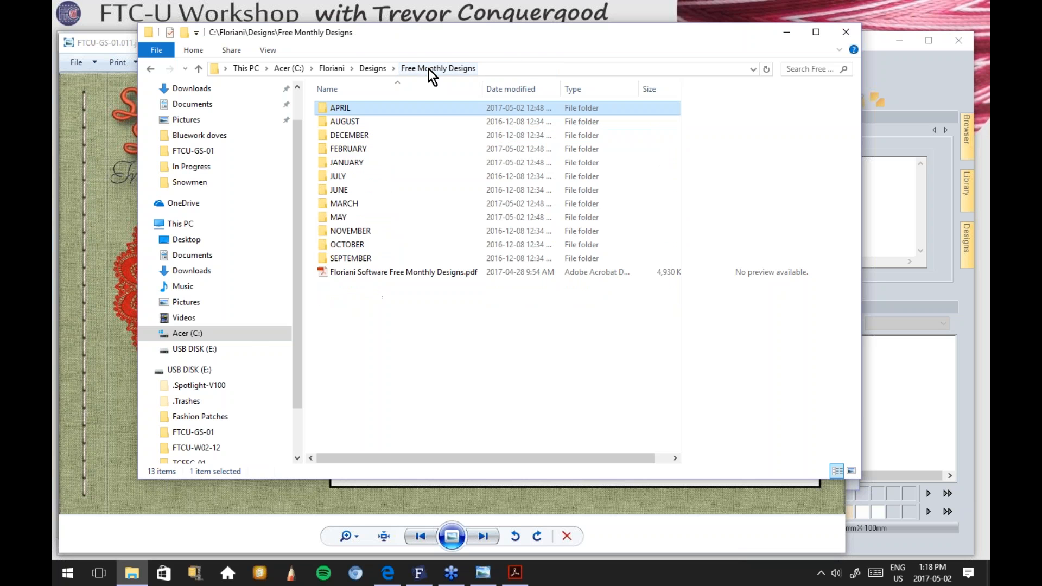
click(373, 68)
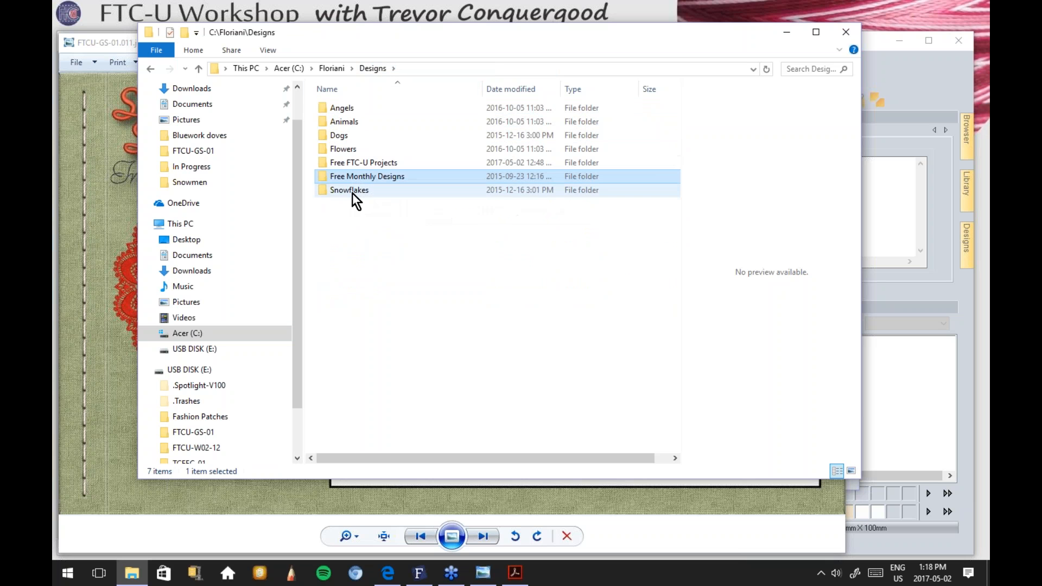
right_click(344, 223)
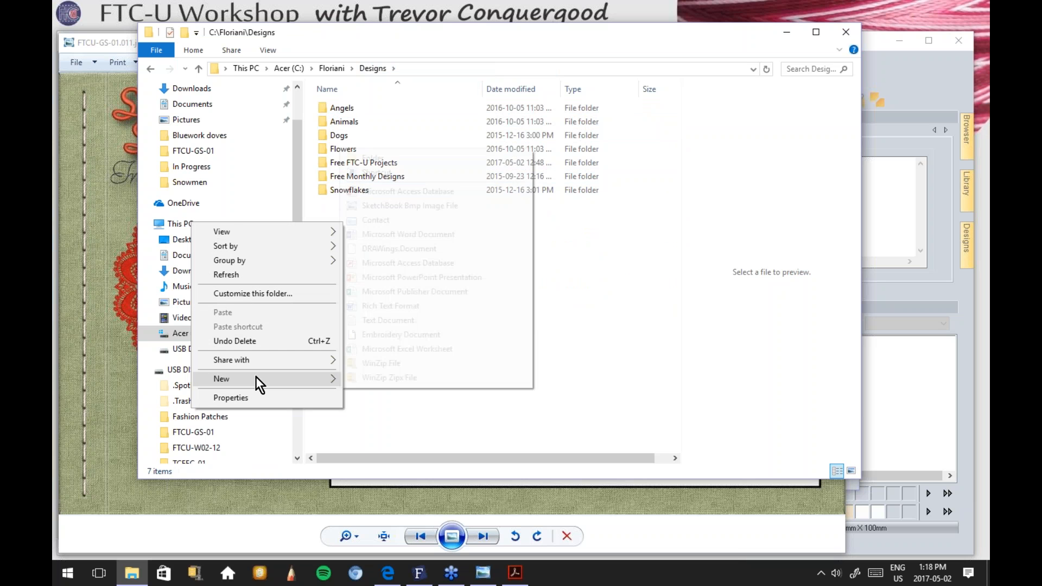
mouse_move(256, 377)
click(370, 159)
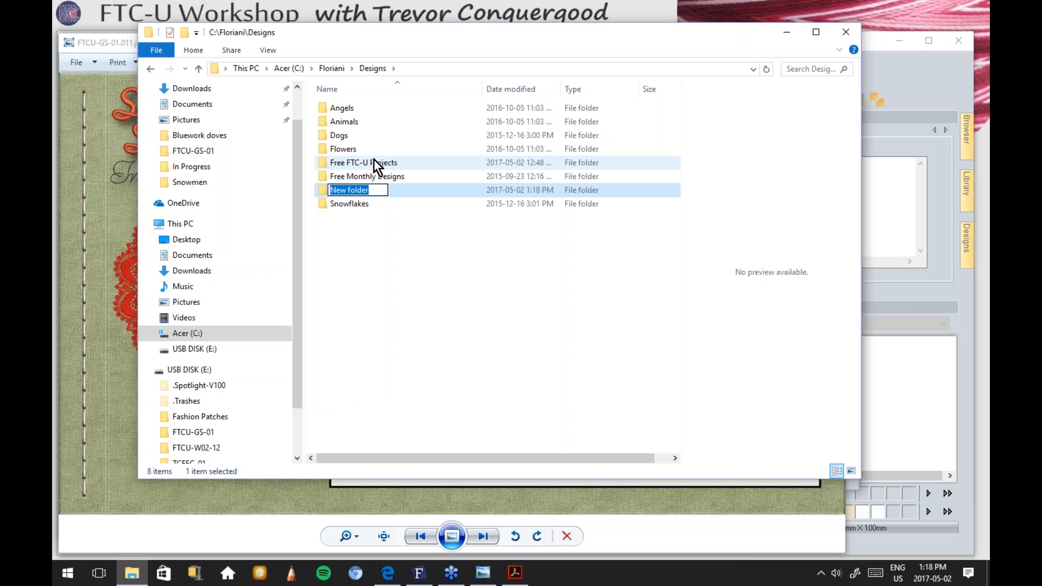
text(AA)
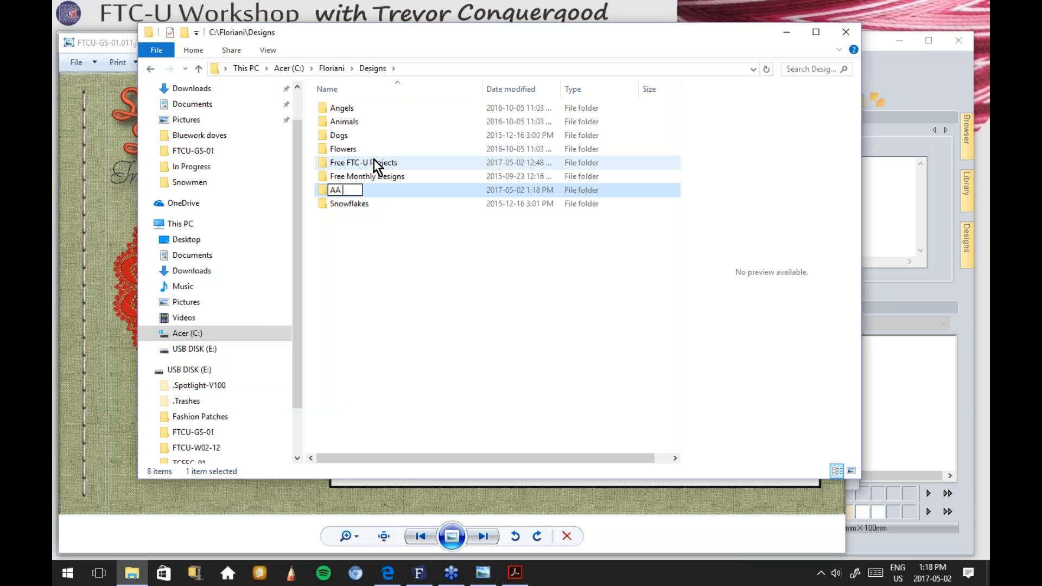
text( Class)
key(Return)
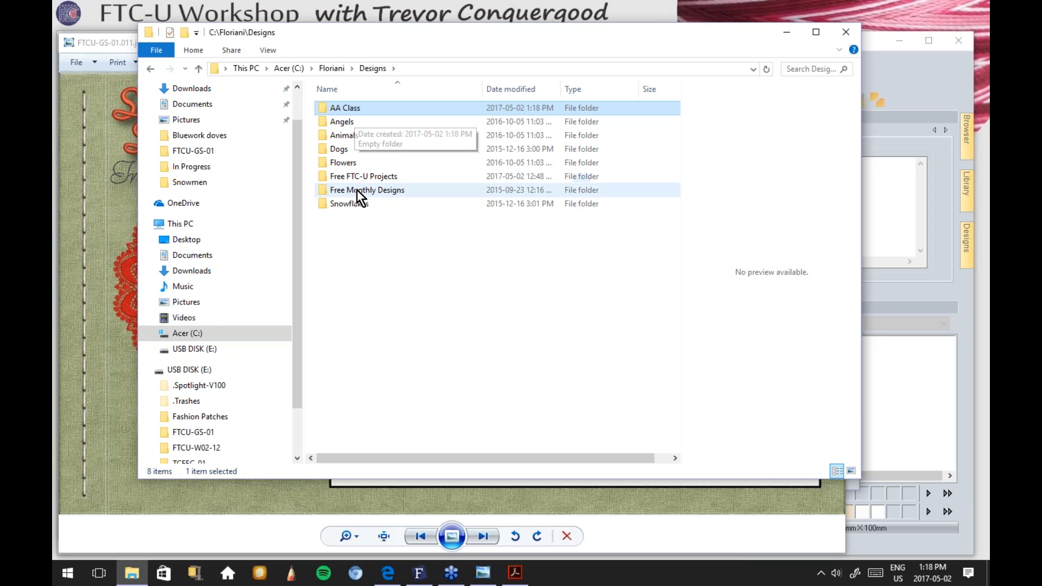
Step: Open Free Monthly Designs > APRIL > April 2010 from the Designs folder
mouse_move(361, 190)
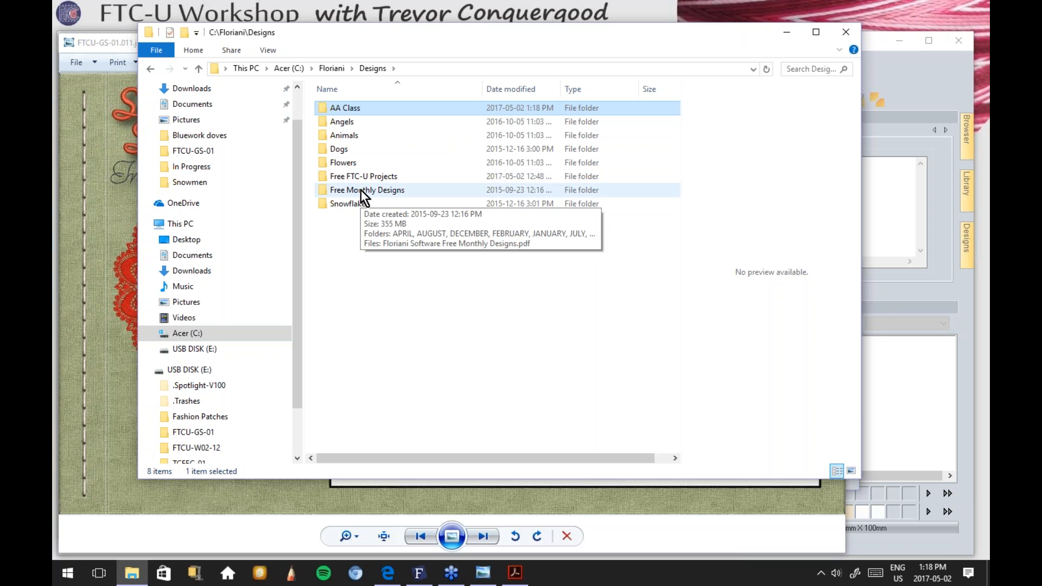
double_click(363, 191)
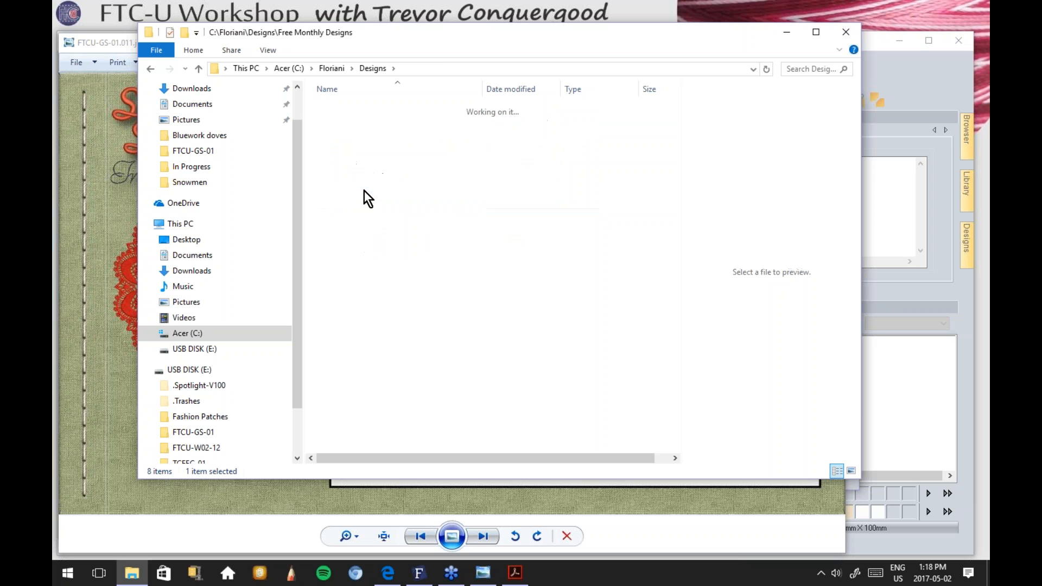
click(349, 109)
double_click(350, 108)
double_click(350, 107)
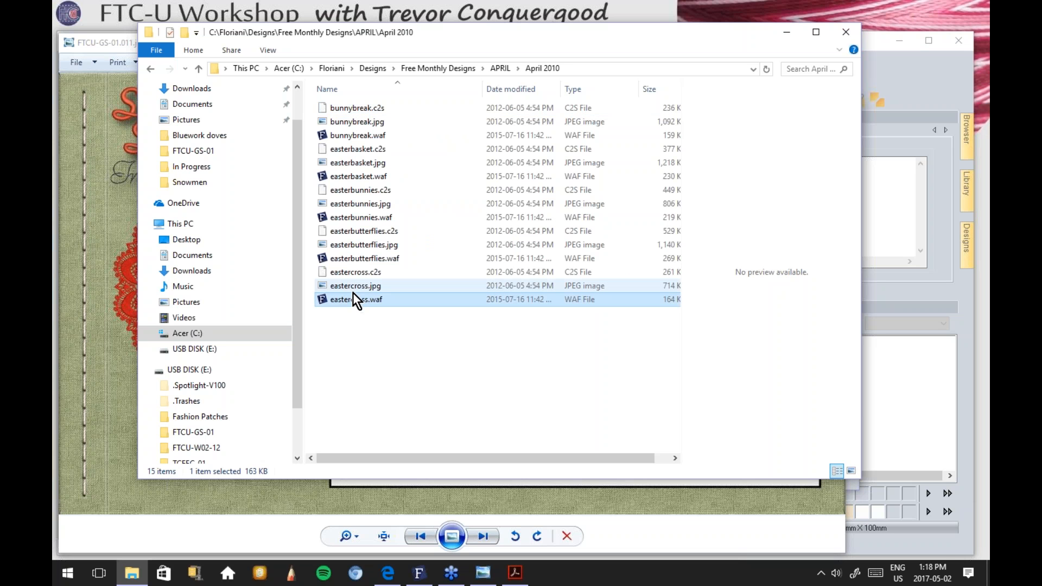
Step: Select bunnybreak, easterbasket, easterbunnies, easterbutterflies and eastercross .waf files and copy them
ctrl+click(362, 253)
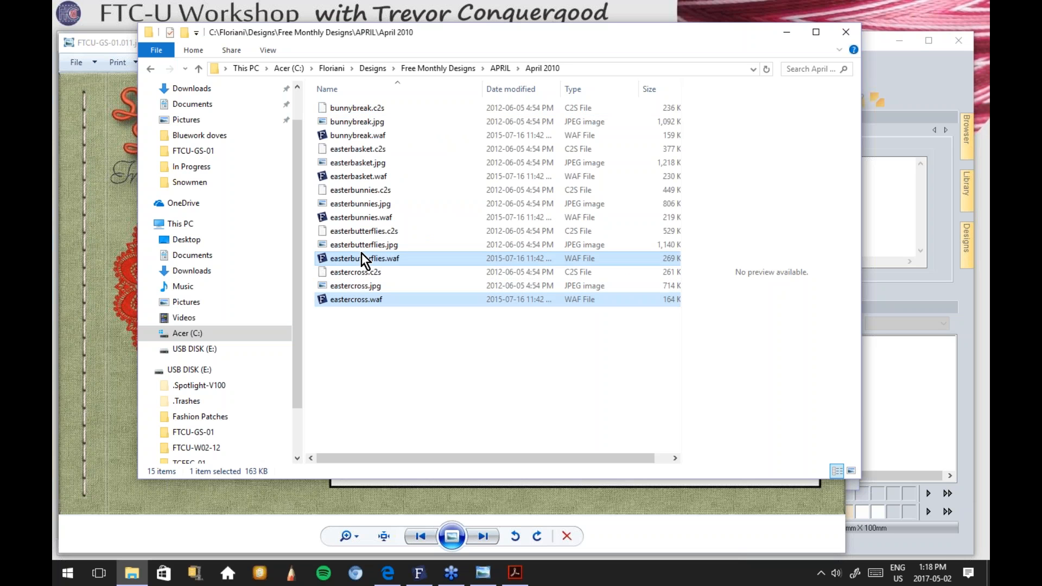
ctrl+click(366, 215)
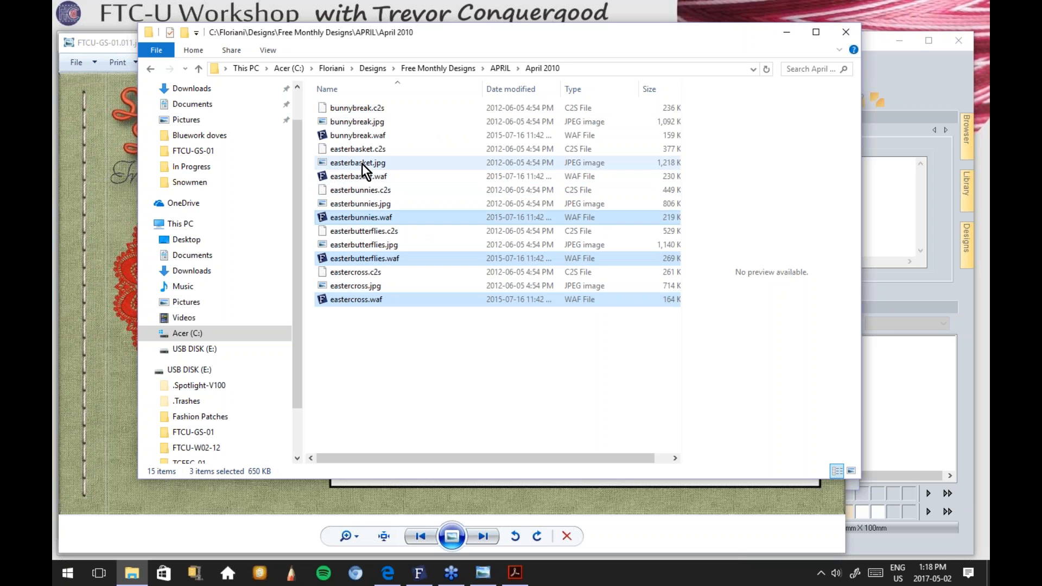
click(380, 362)
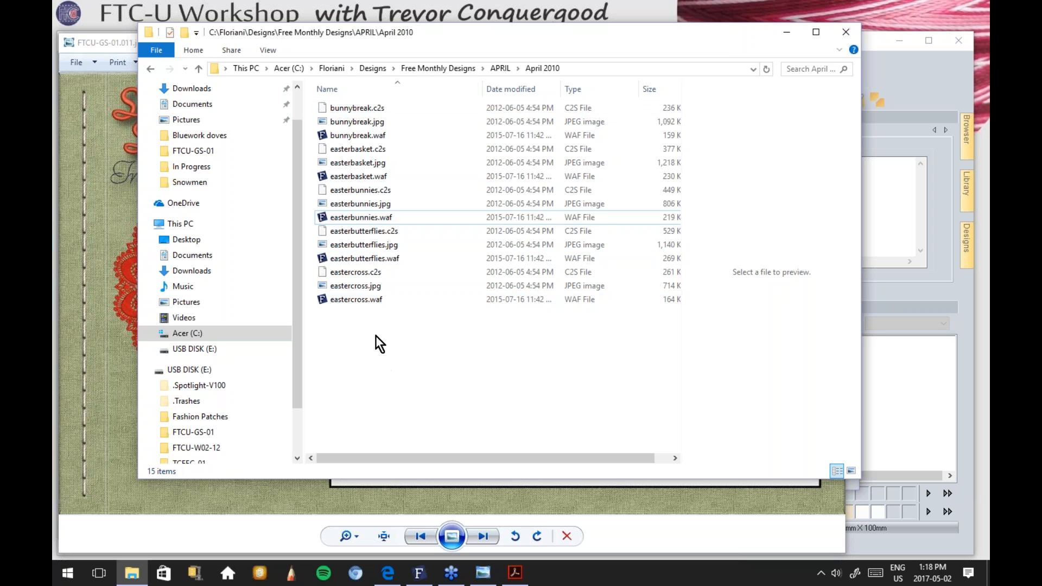
click(349, 135)
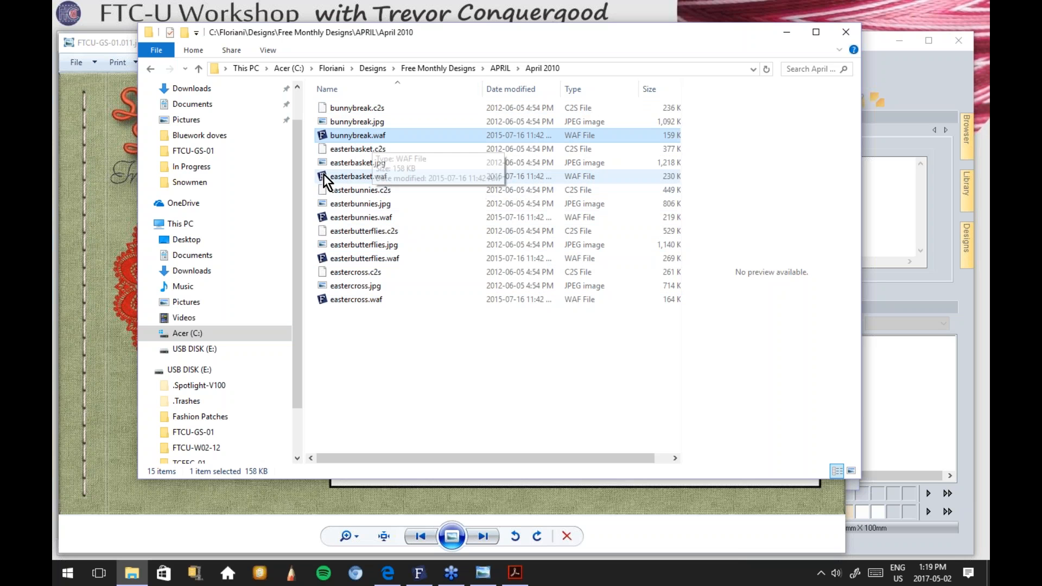
ctrl+click(351, 175)
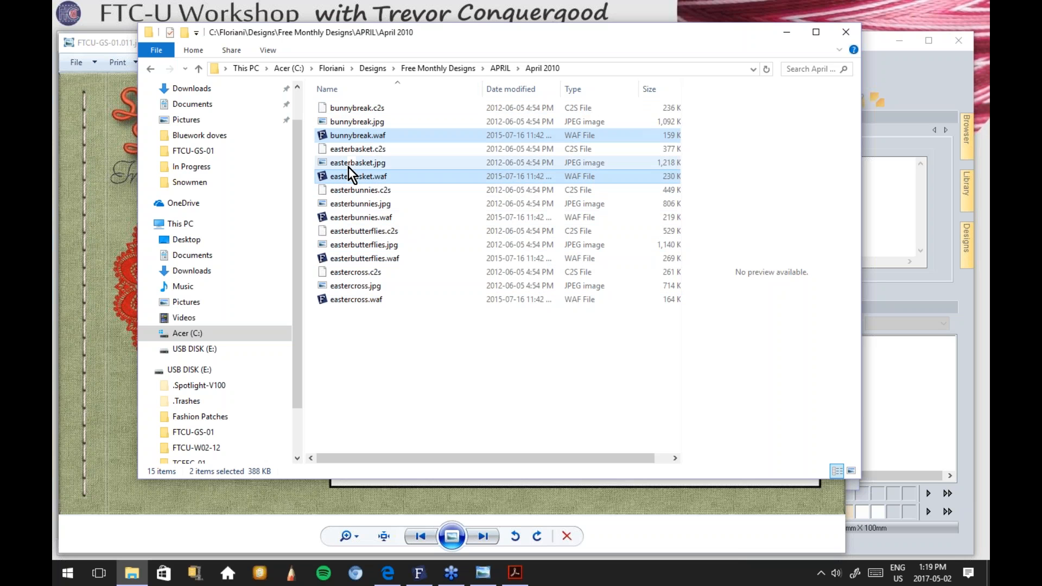
ctrl+click(343, 218)
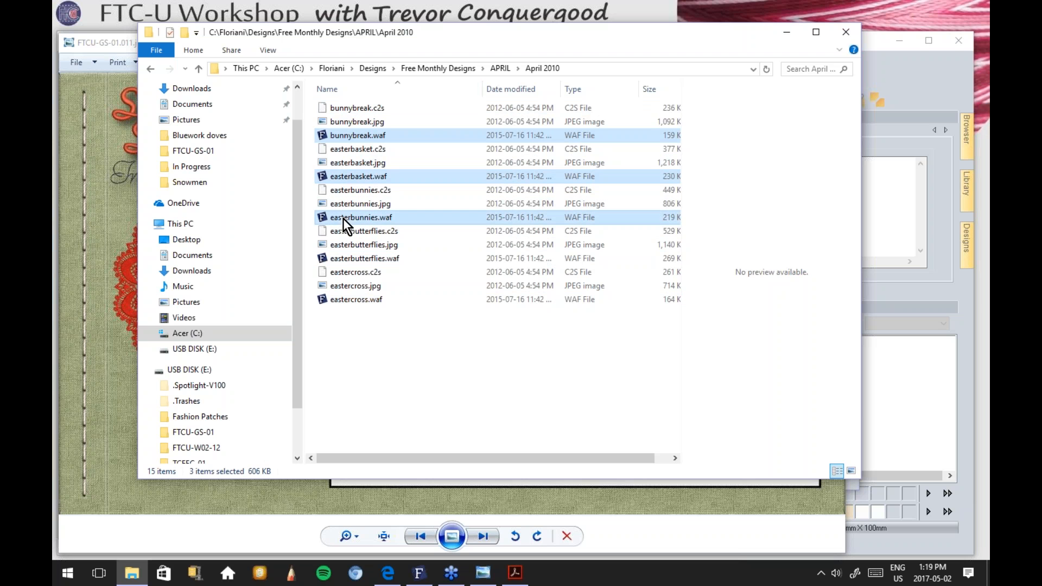
ctrl+click(340, 259)
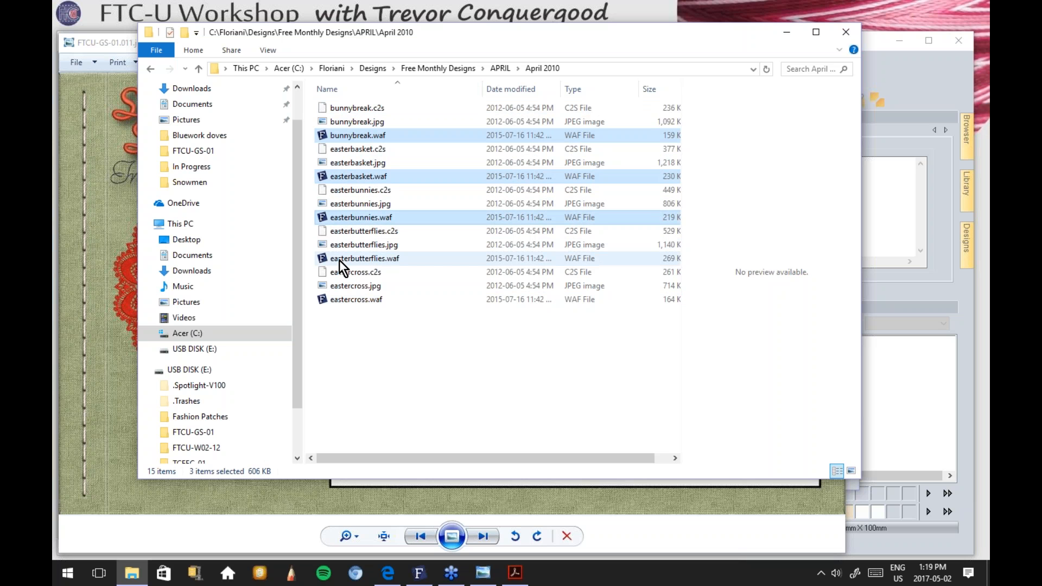
ctrl+click(345, 301)
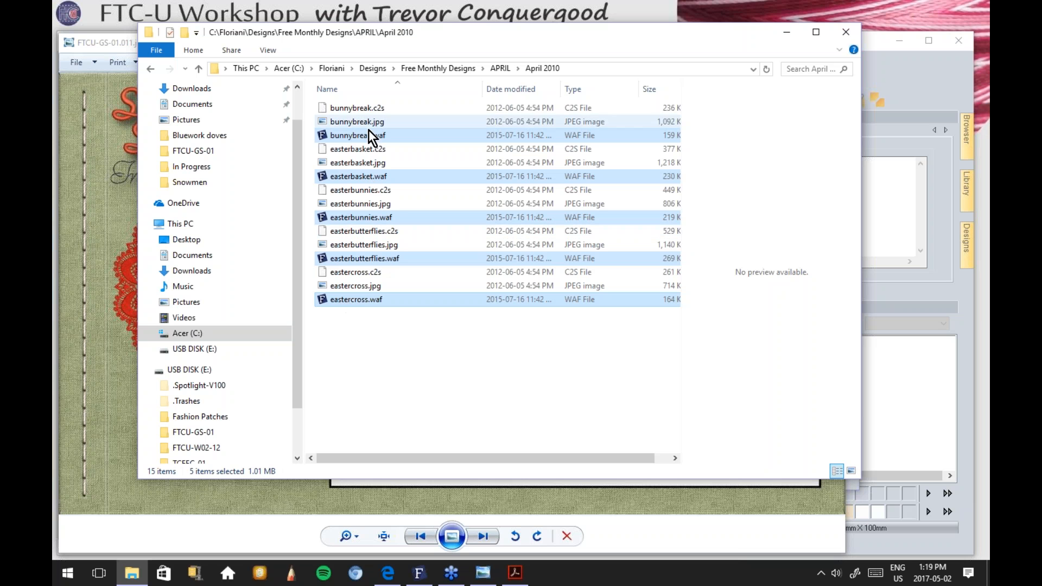
right_click(366, 300)
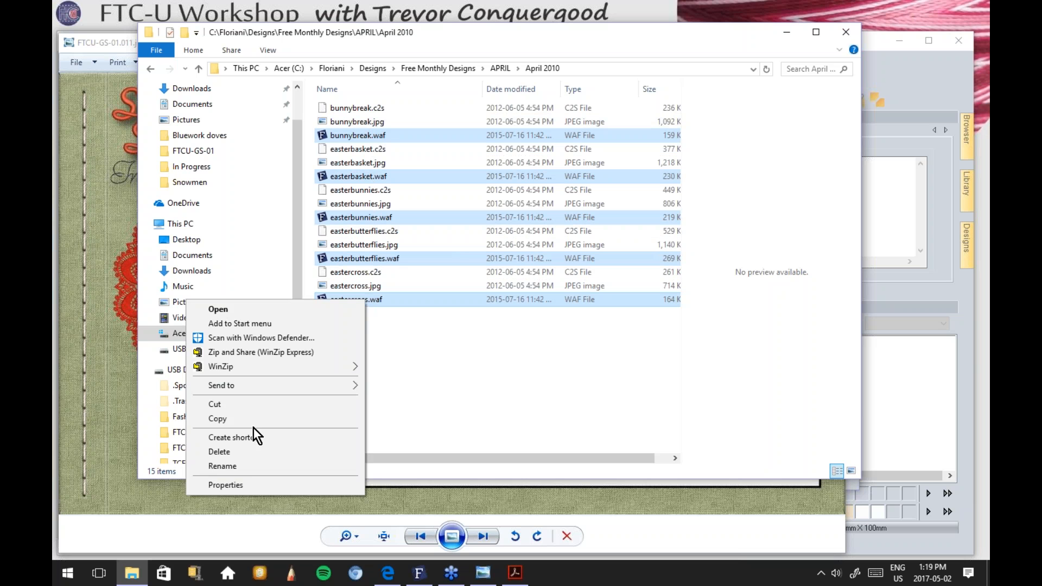
click(248, 418)
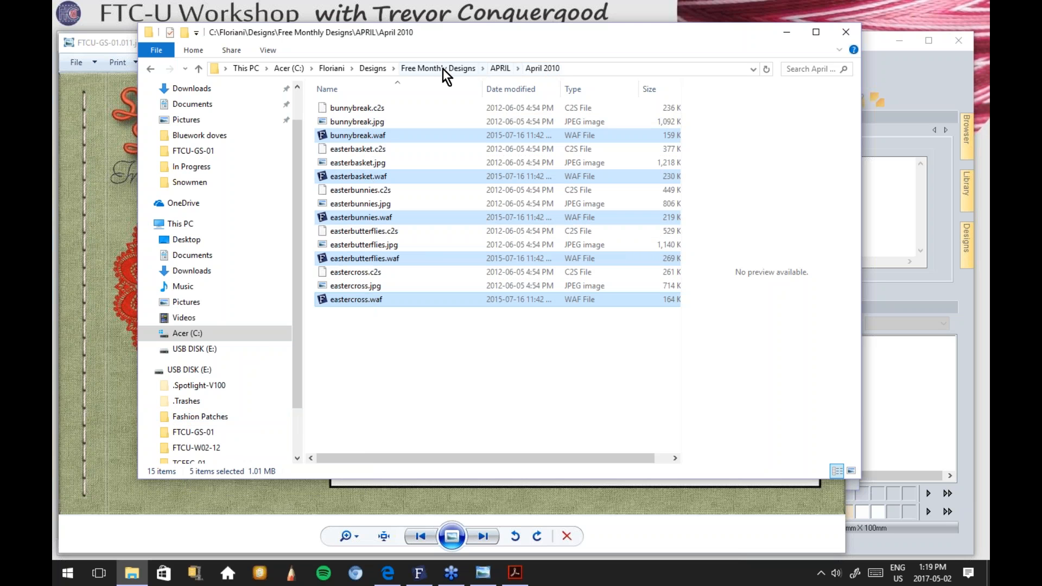
Step: Paste the five designs into the AA Class folder and close File Explorer
click(373, 68)
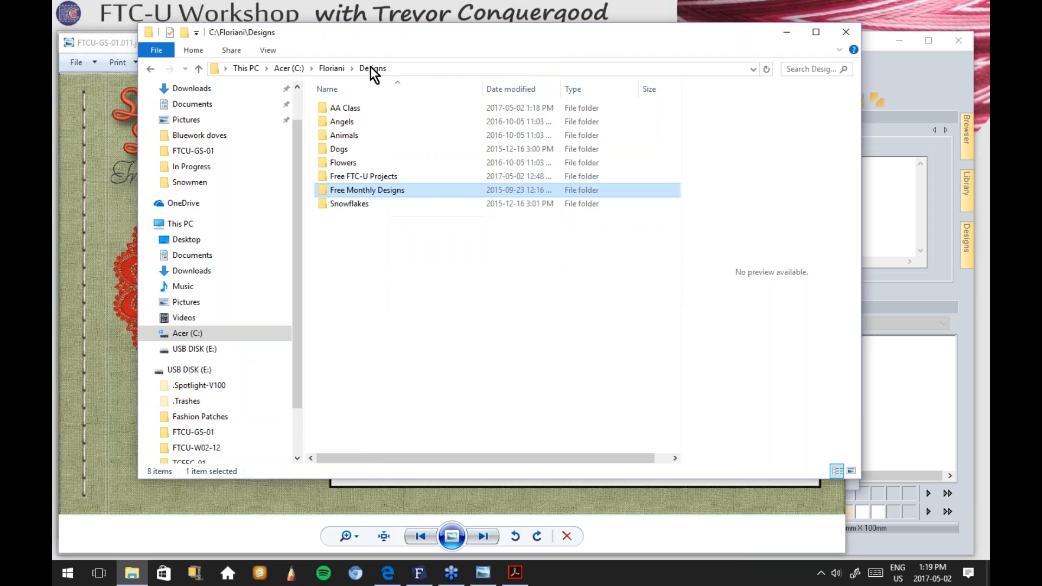
double_click(339, 109)
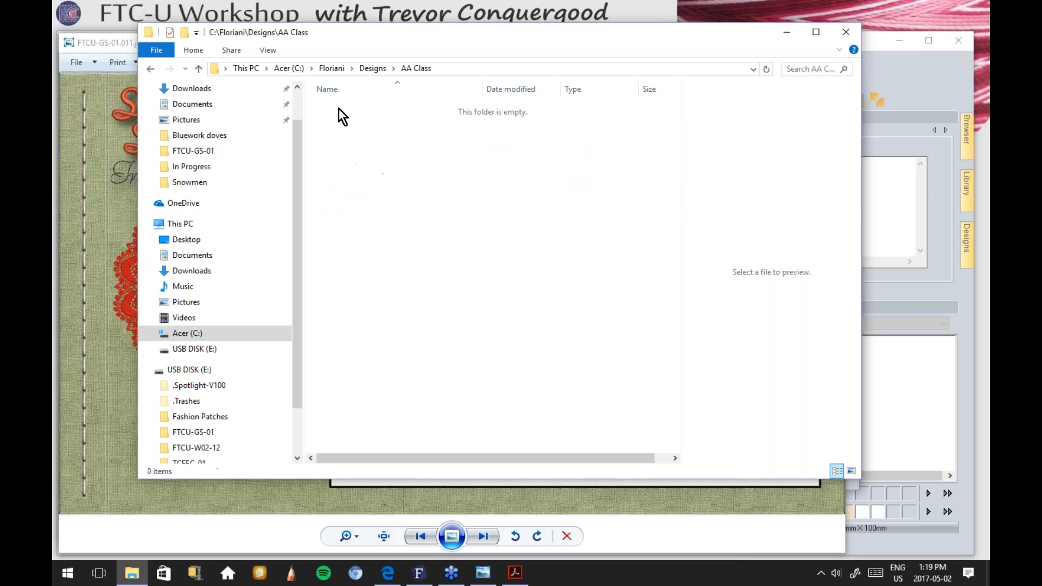
right_click(380, 142)
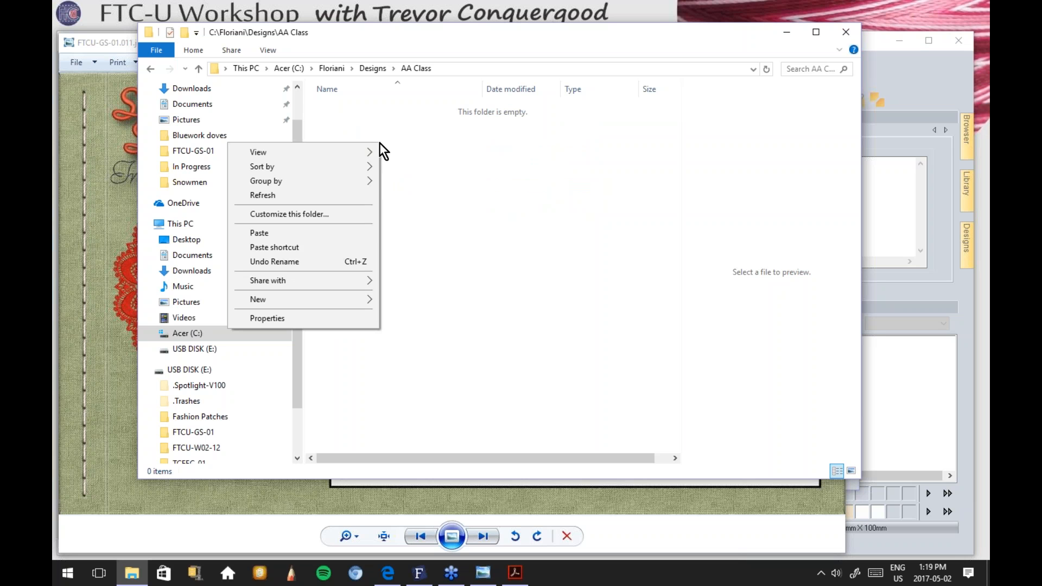
click(293, 240)
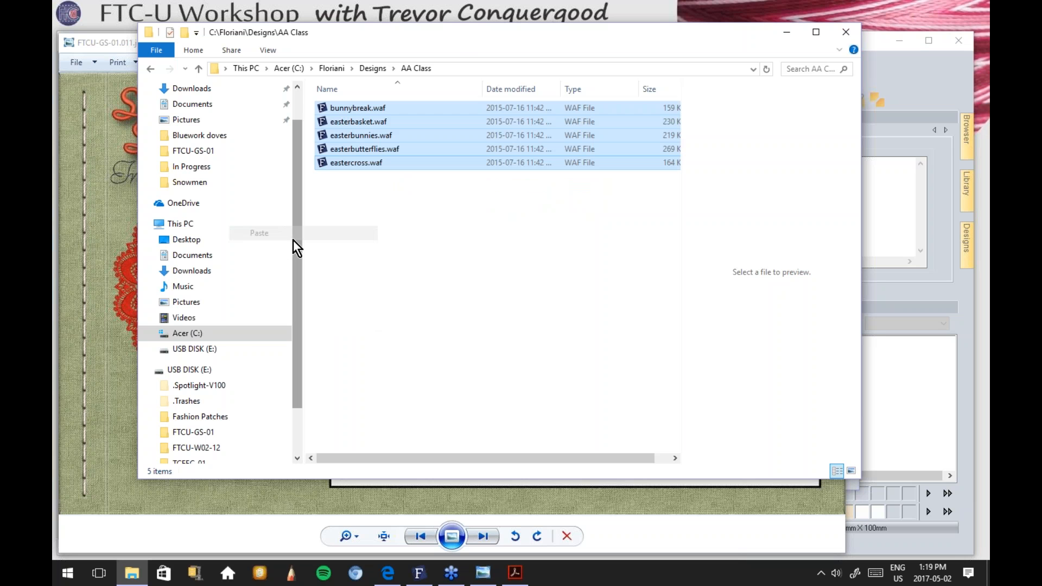
click(389, 254)
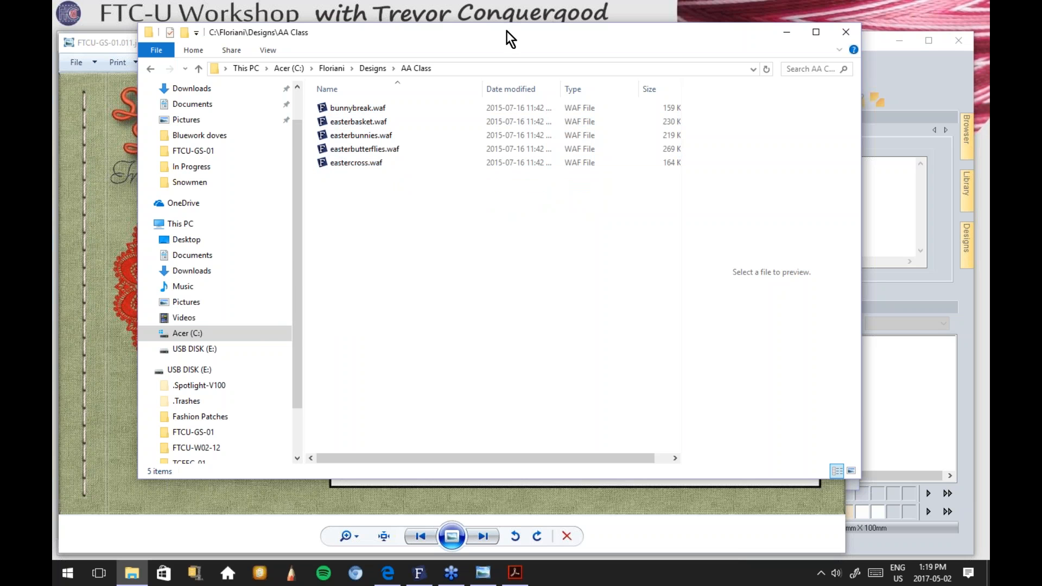
drag(507, 32, 500, 44)
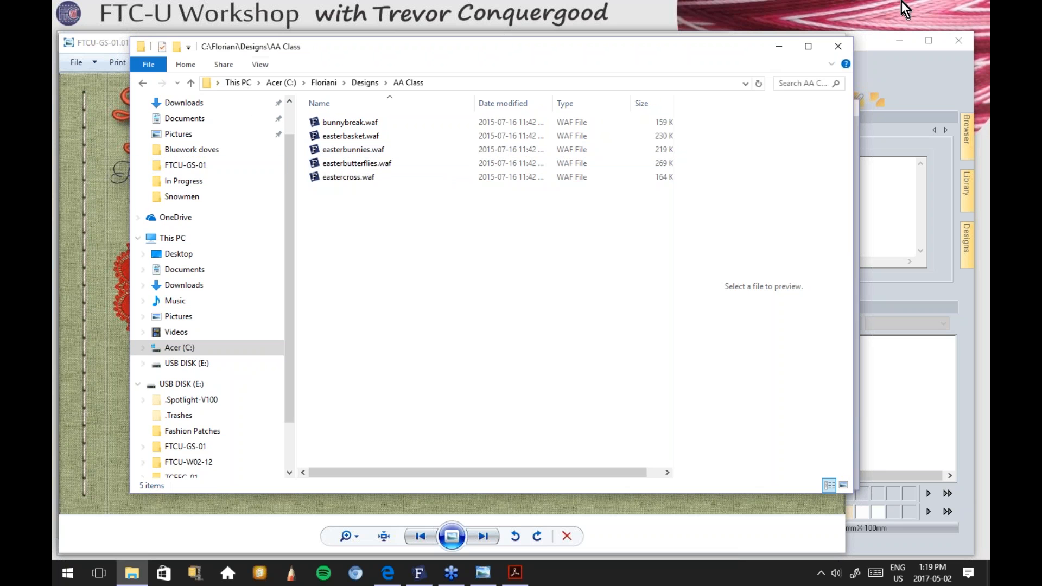
click(841, 45)
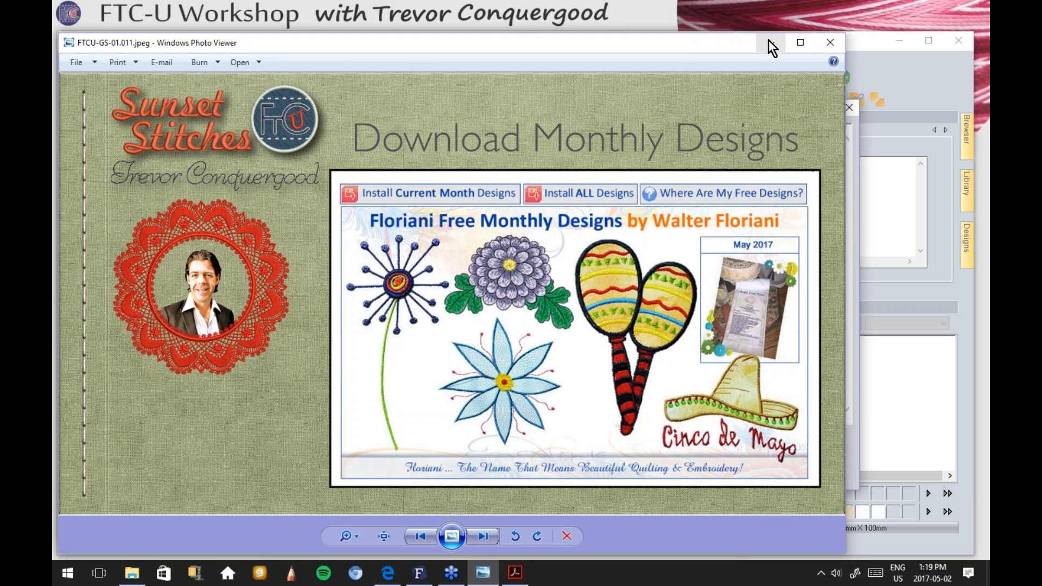
Step: Minimize Photo Viewer and Edge and dismiss My Floriani Today to reveal the empty Design1
click(768, 40)
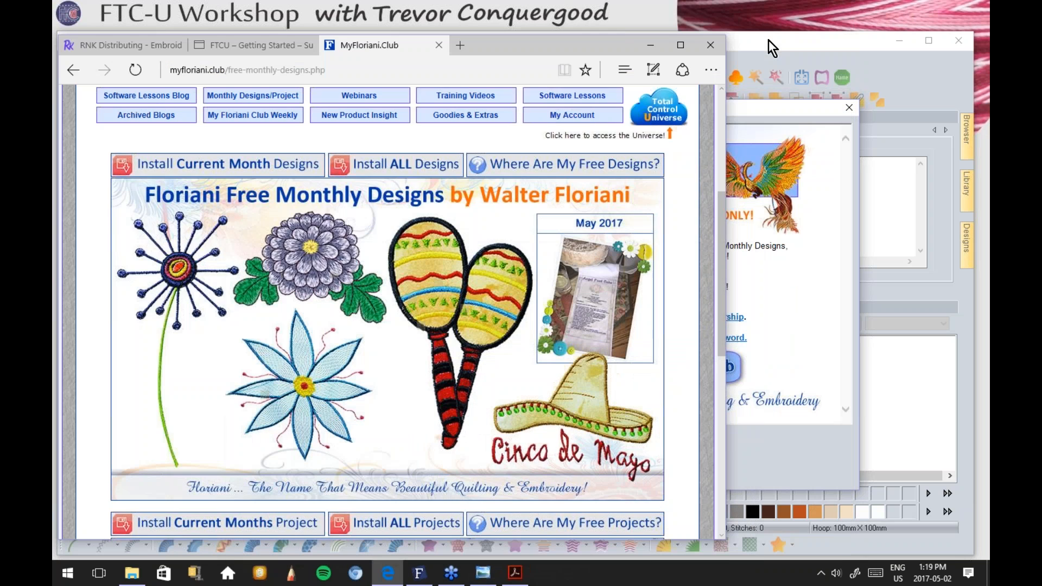
click(650, 45)
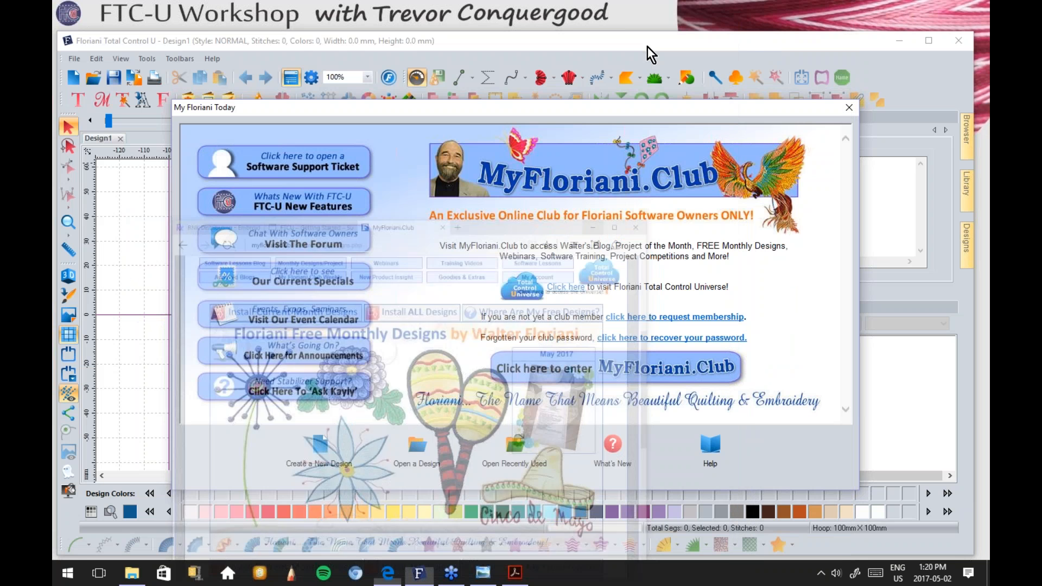
click(849, 107)
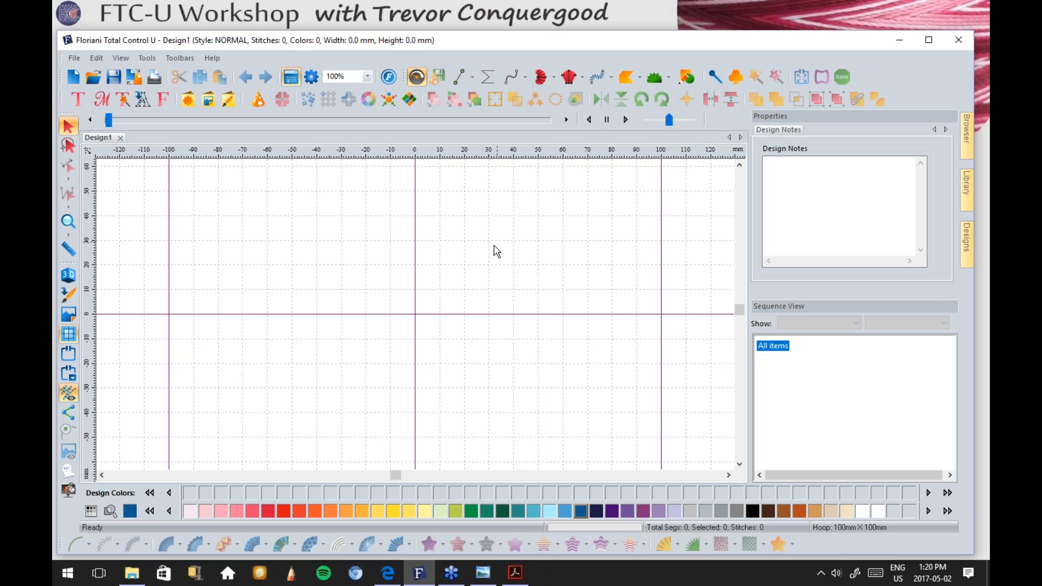
Step: Show the FTCU Digital Manual slide in Photo Viewer, then bring Floriani back to front
click(483, 572)
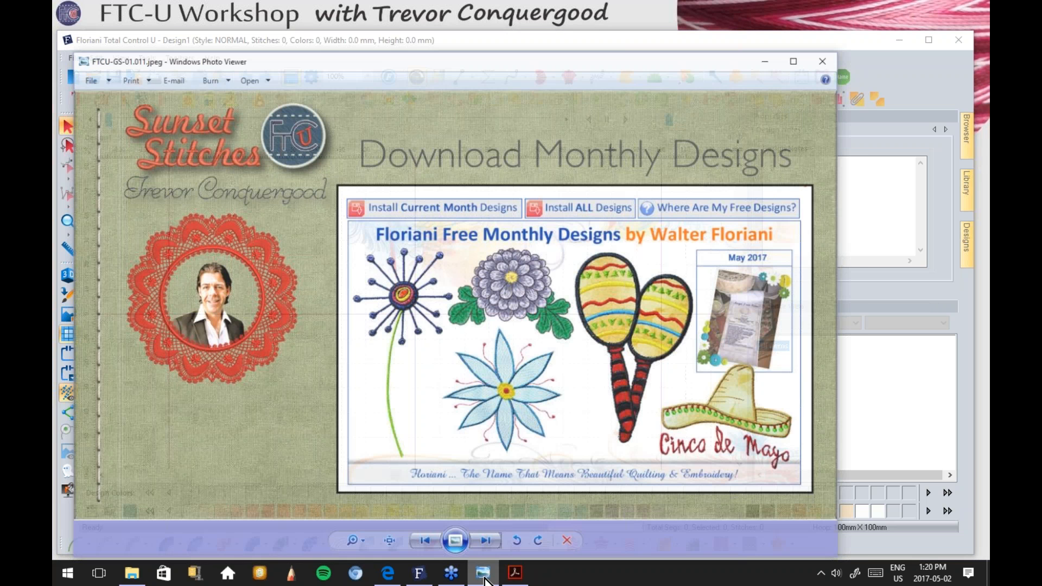
click(480, 536)
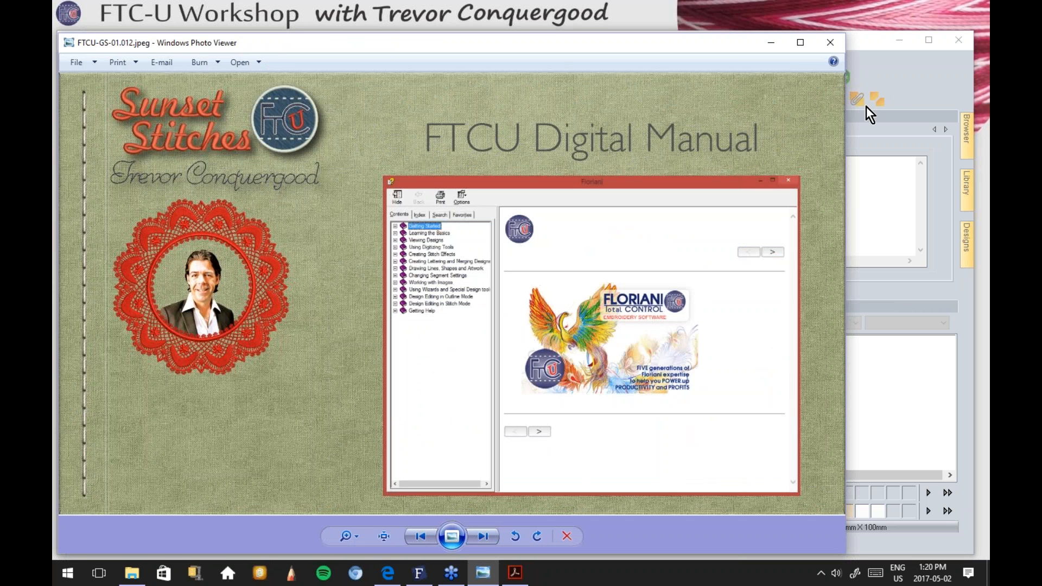
click(935, 61)
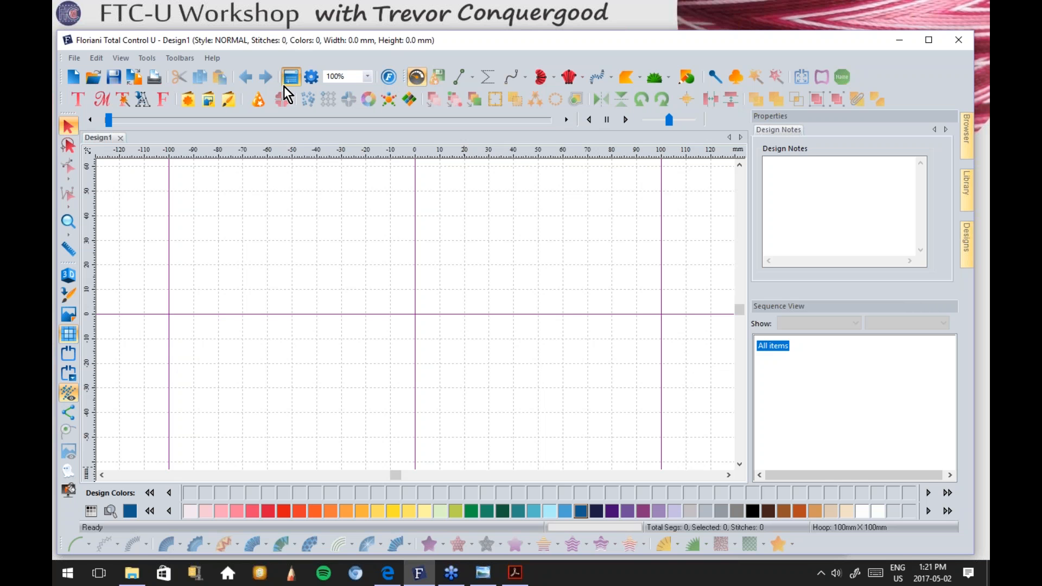
Step: View the licence activation details from the Help menu and close them without changes
click(211, 57)
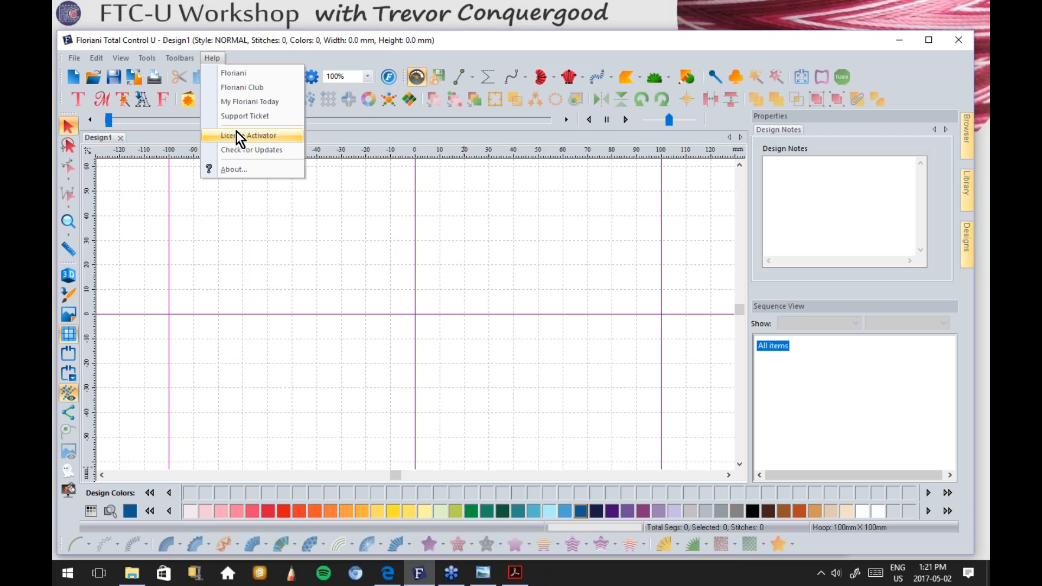
click(251, 136)
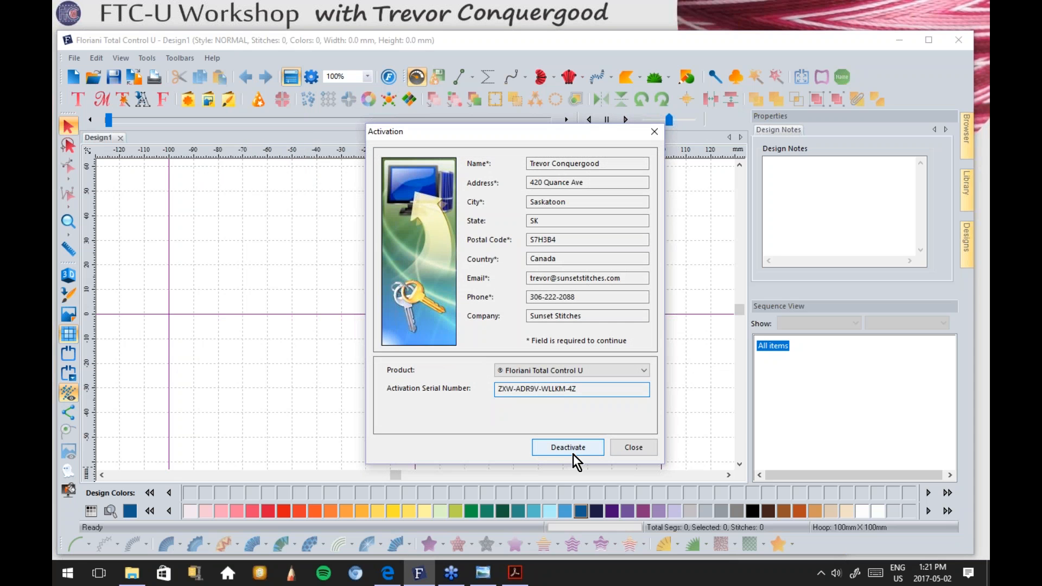
click(634, 448)
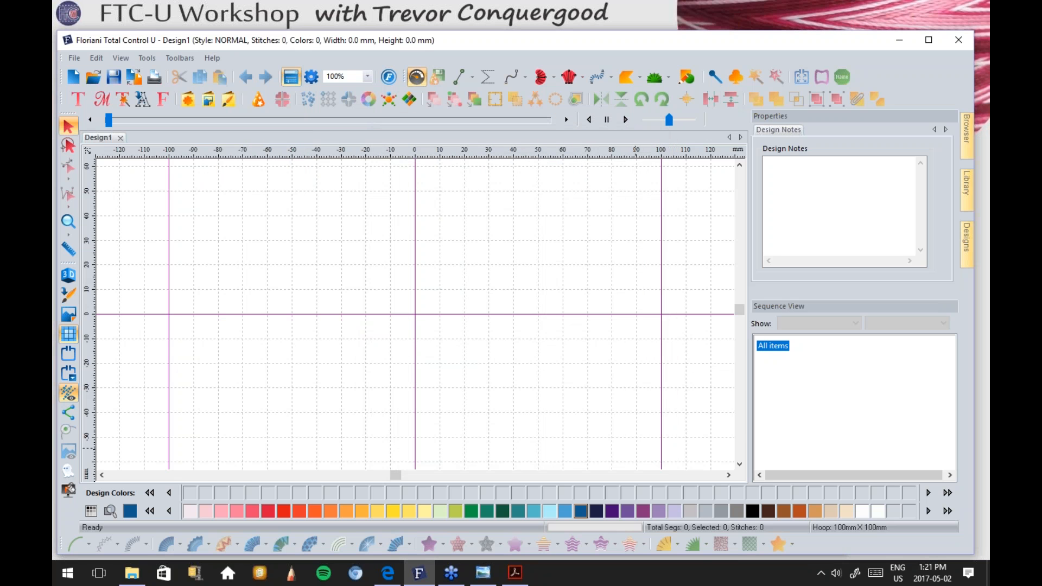
Step: Check Help > About, showing version 1.0.0 (Build 3230), then close it
click(213, 59)
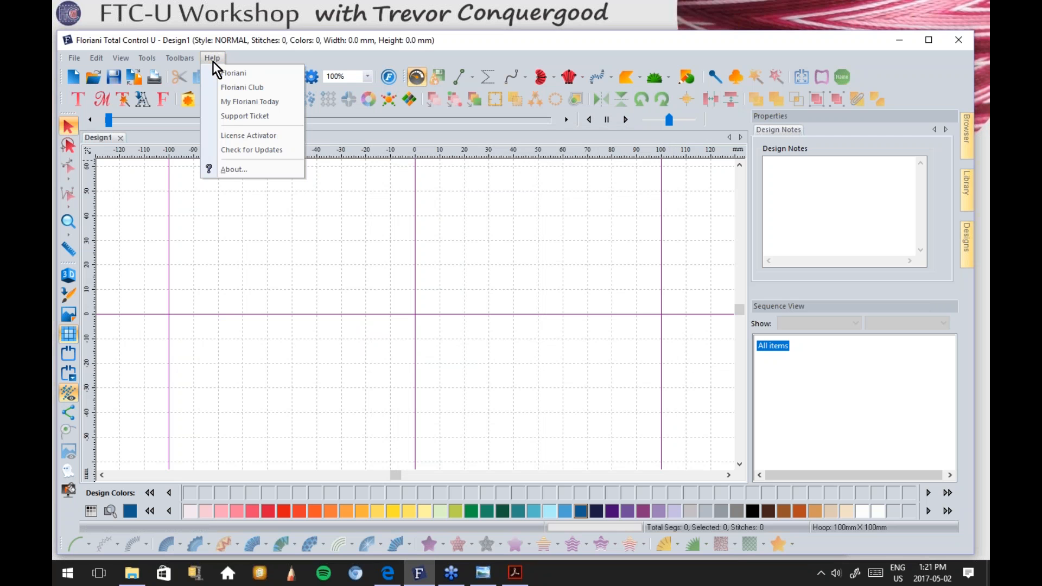
click(232, 171)
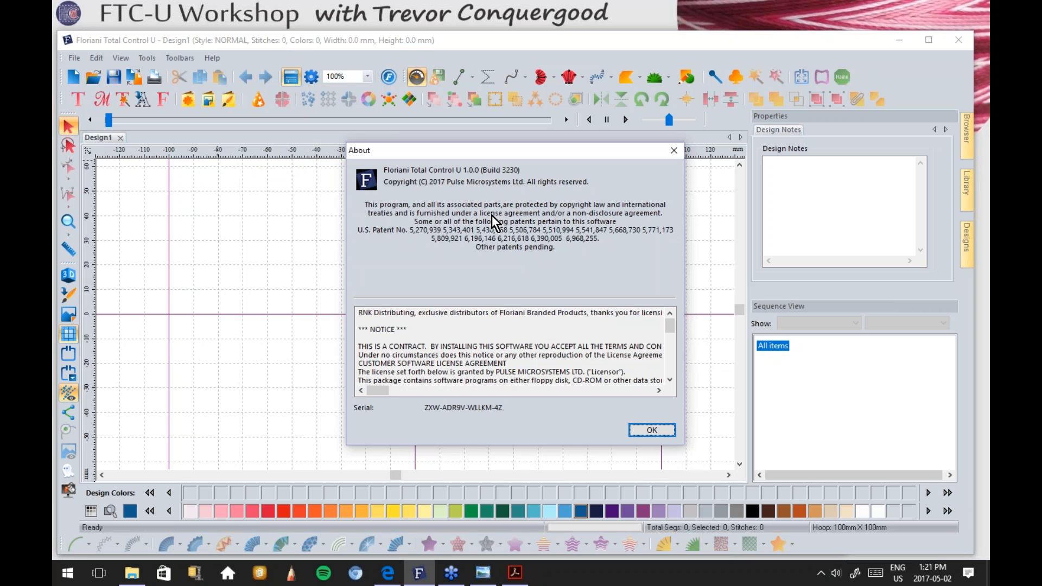
click(666, 429)
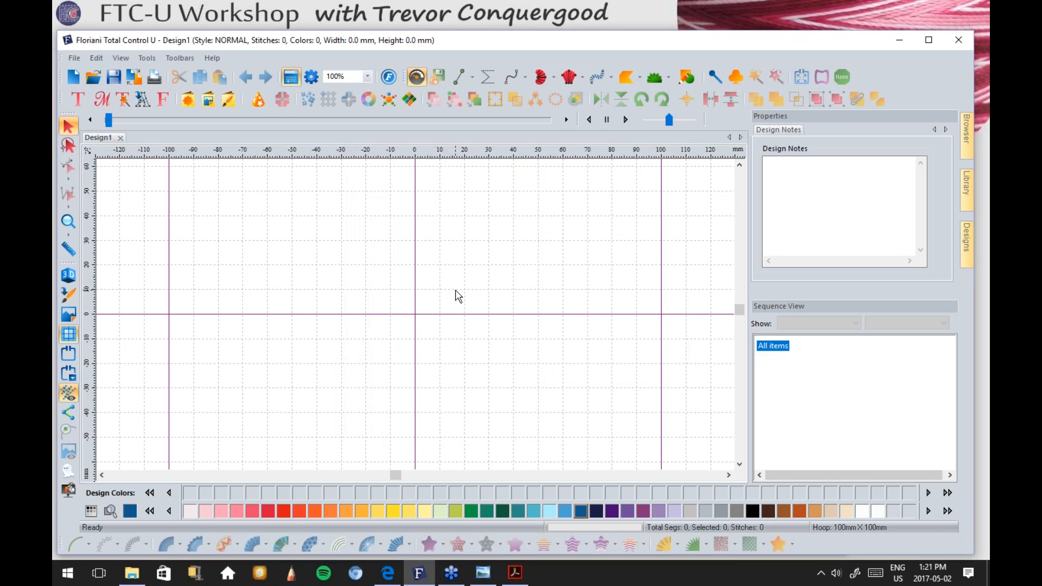
Step: Preview and close My Floriani Today, then open the Help > Floriani documentation
click(211, 58)
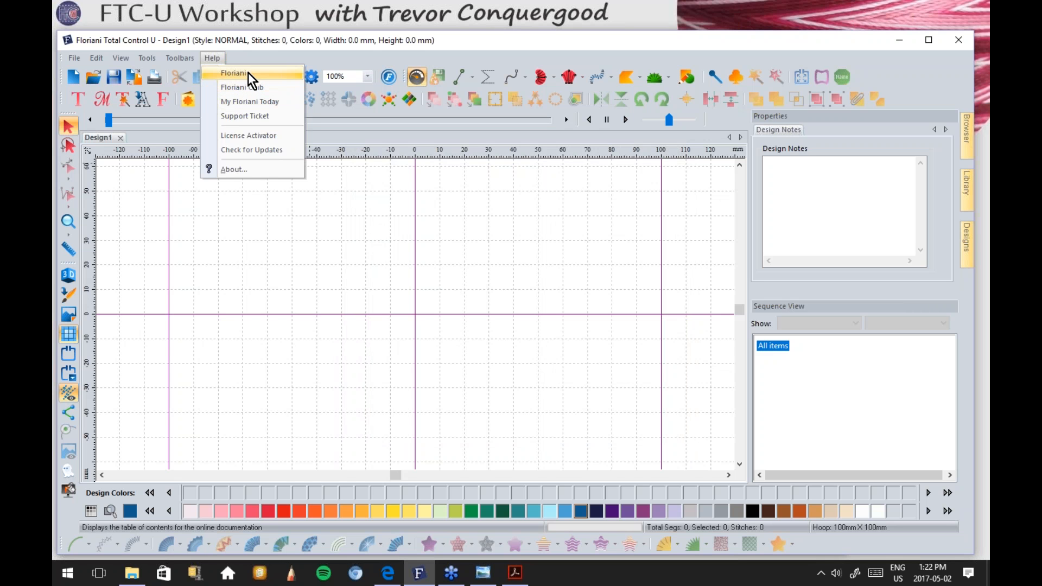
click(262, 103)
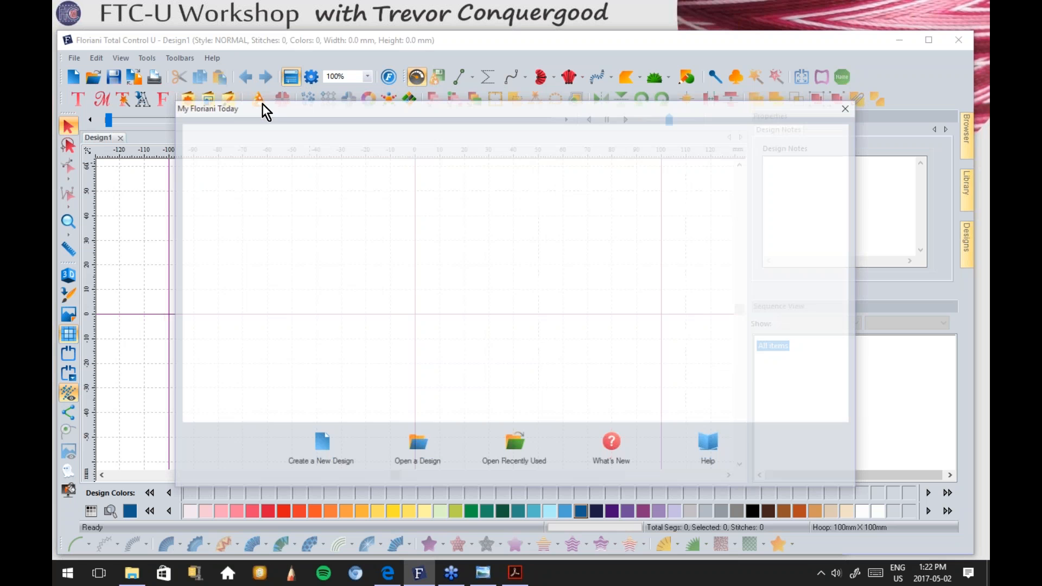
click(850, 107)
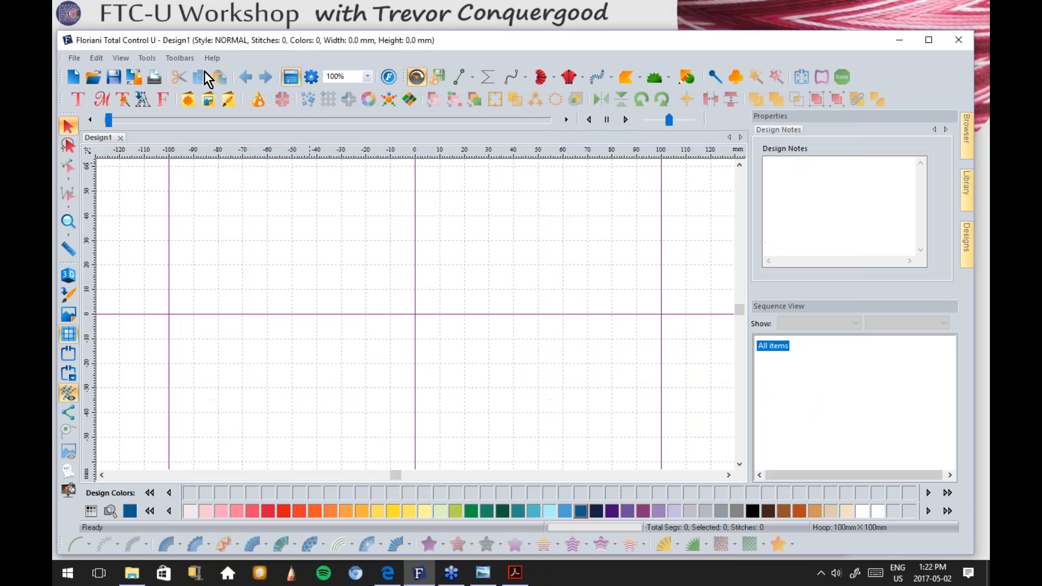
click(213, 58)
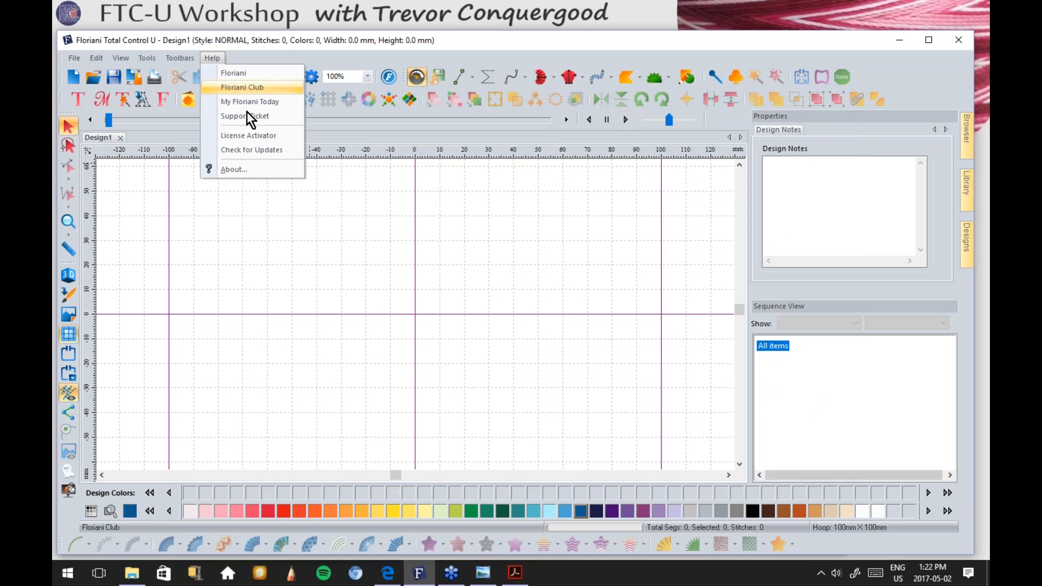
click(245, 74)
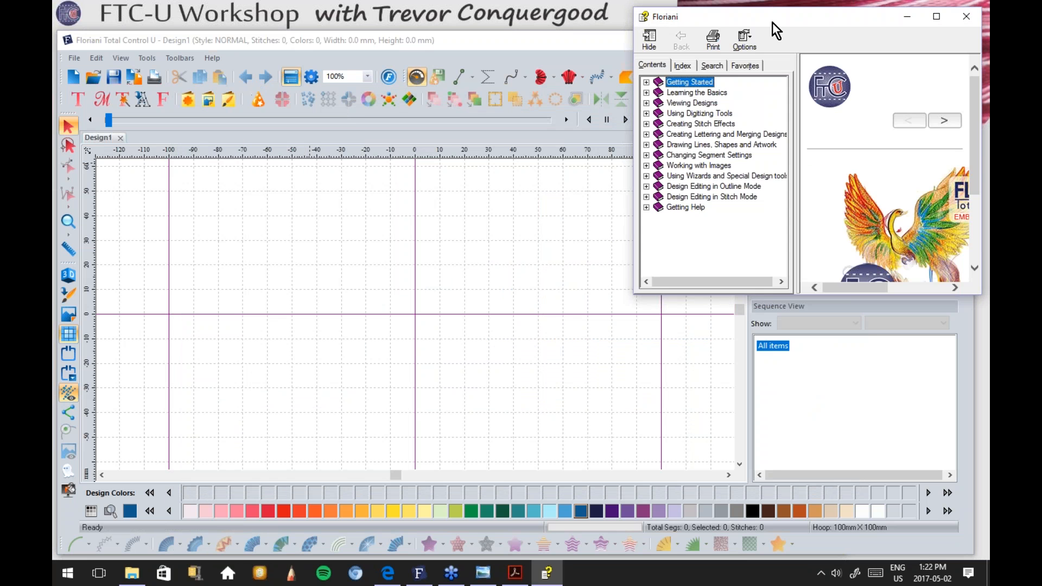
Step: Move and enlarge the help window, then expand Getting Started to the System Requirements page
drag(770, 15, 335, 58)
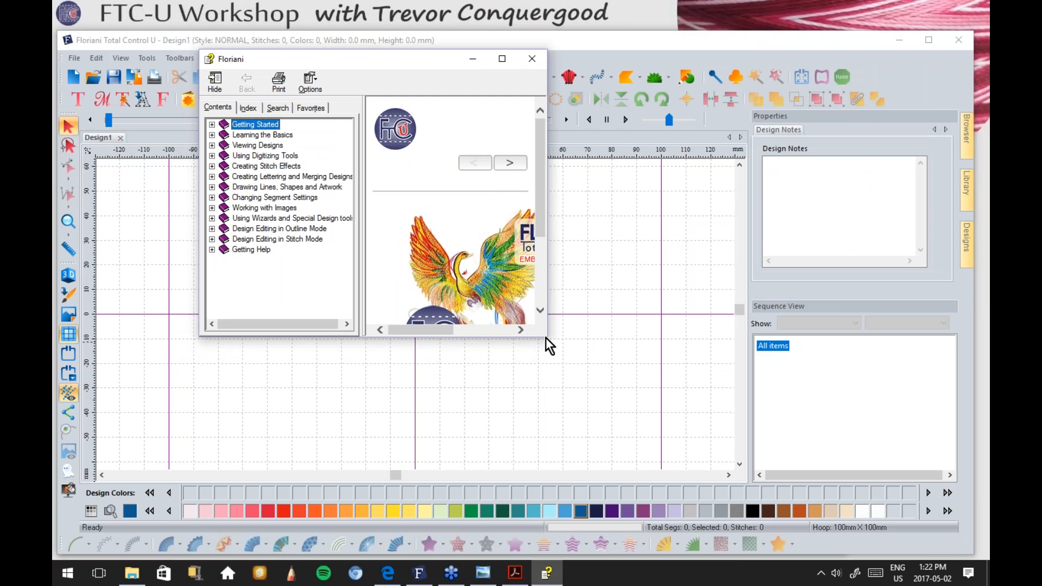
drag(546, 337, 794, 470)
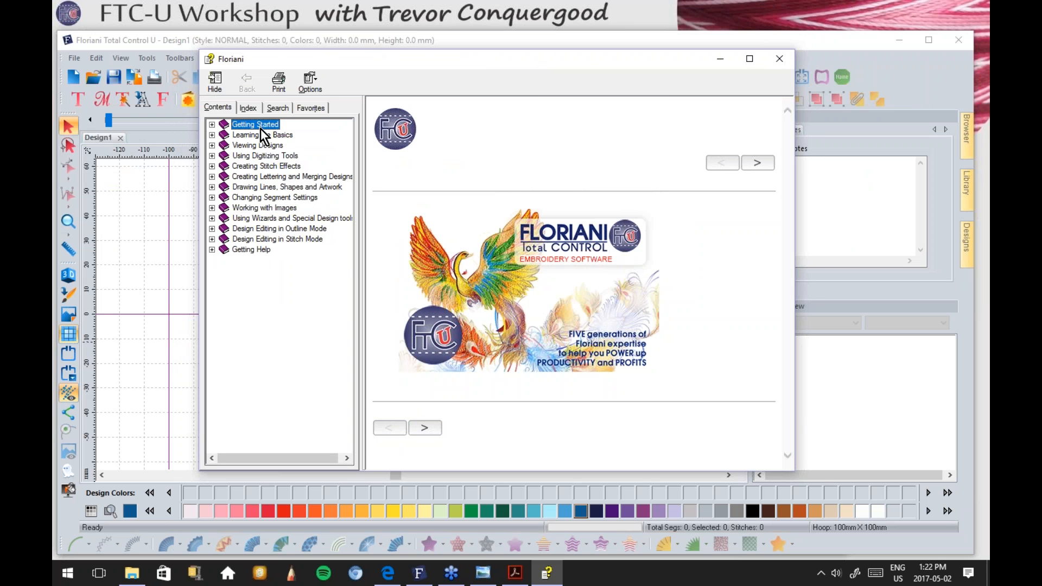
click(212, 125)
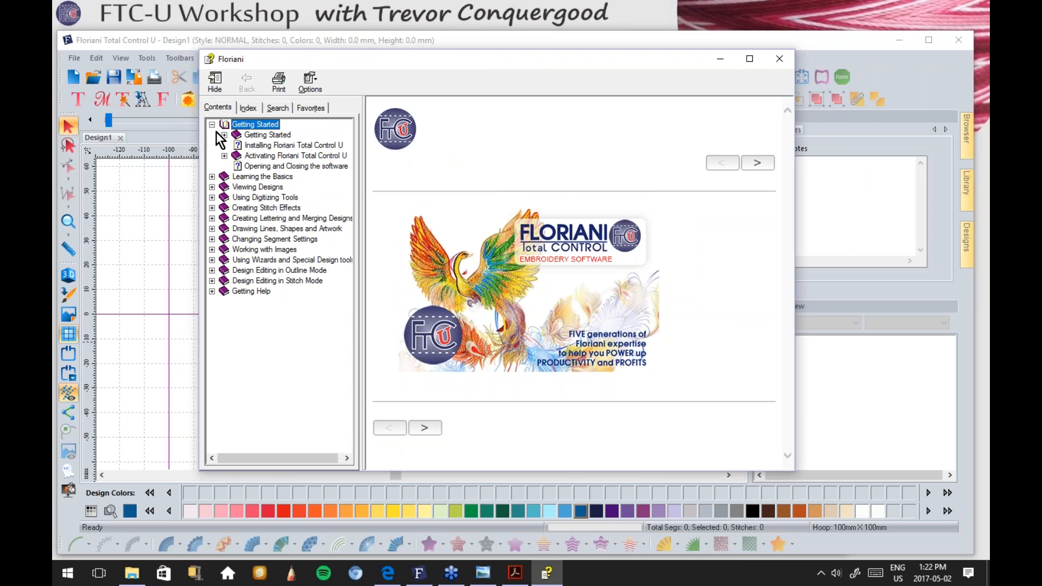
click(224, 135)
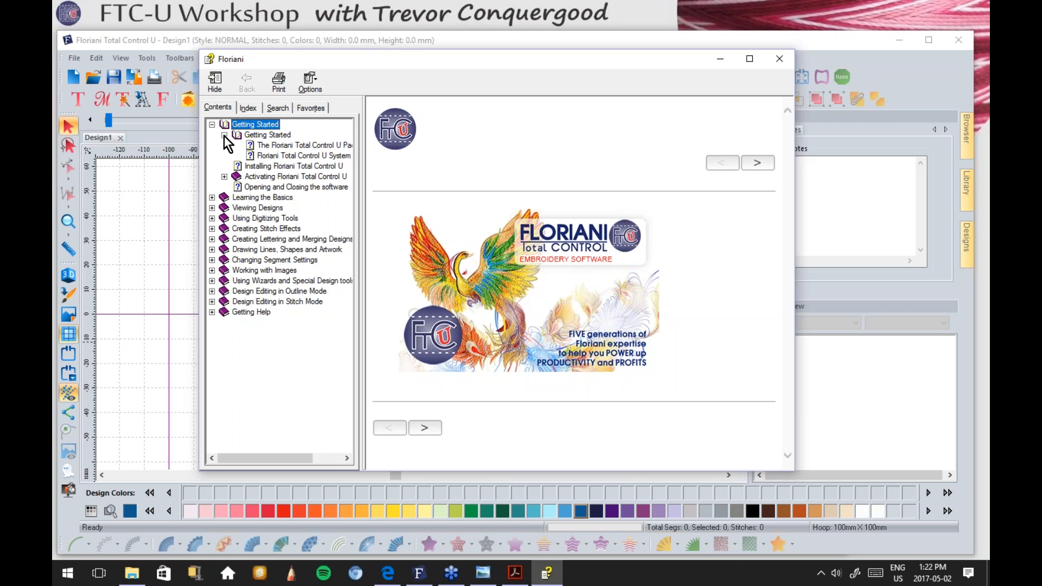
click(283, 155)
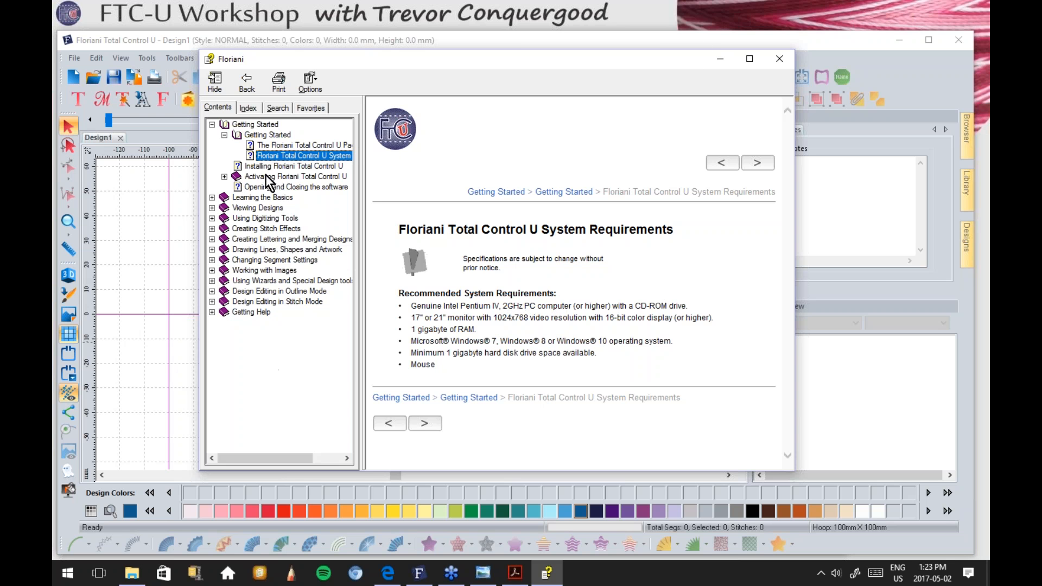
Step: Search the help for 'applique', read the Appliqué Border and Appliqué Properties topics, then close help
click(278, 108)
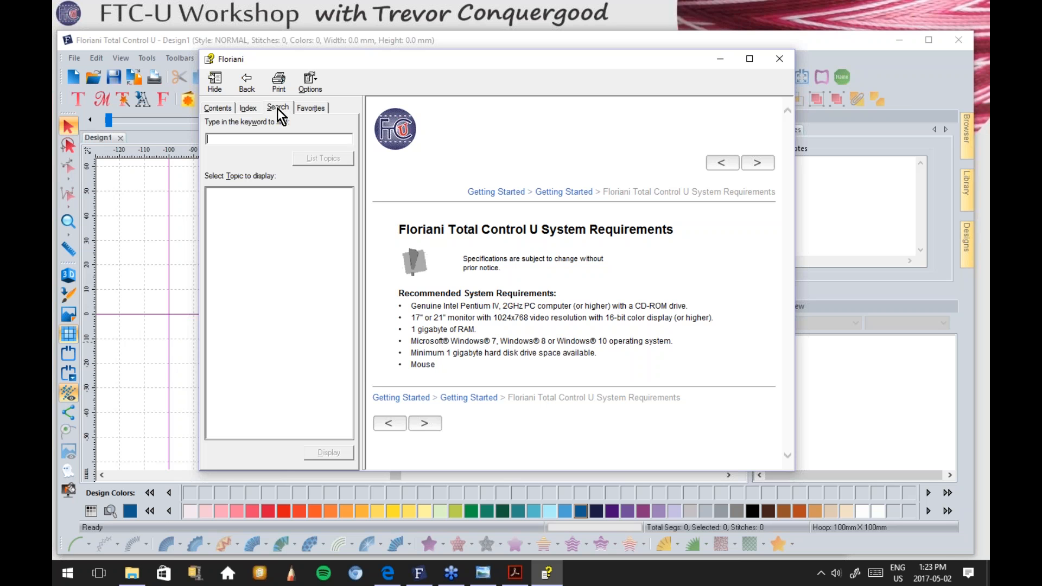
text(applique)
click(310, 159)
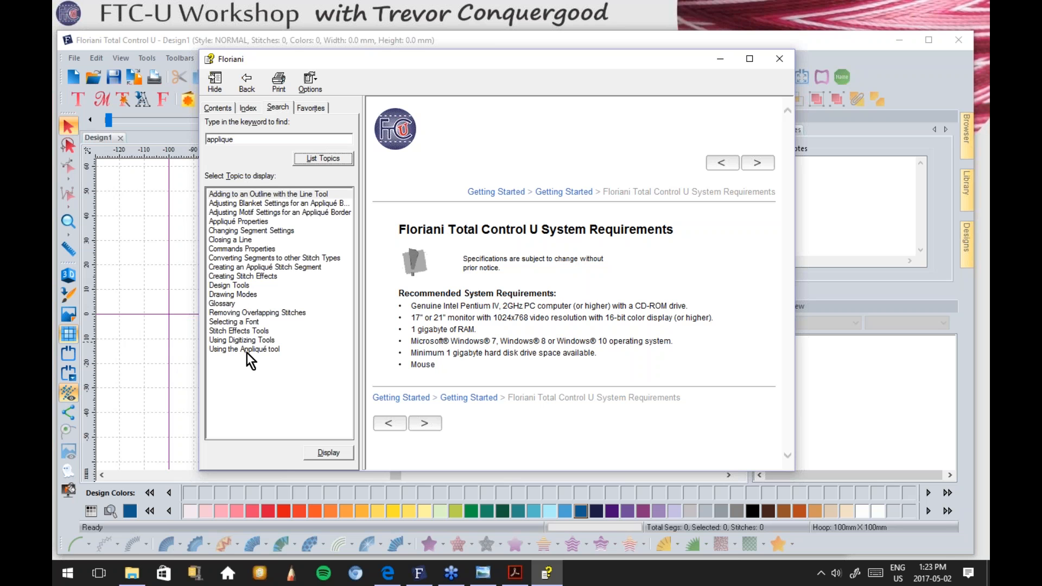
click(305, 213)
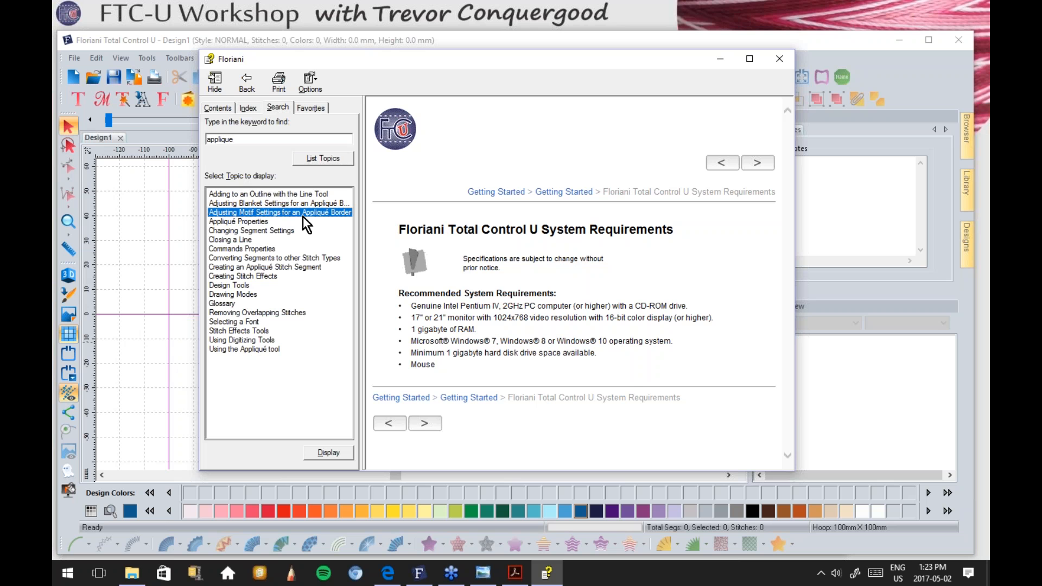
double_click(301, 213)
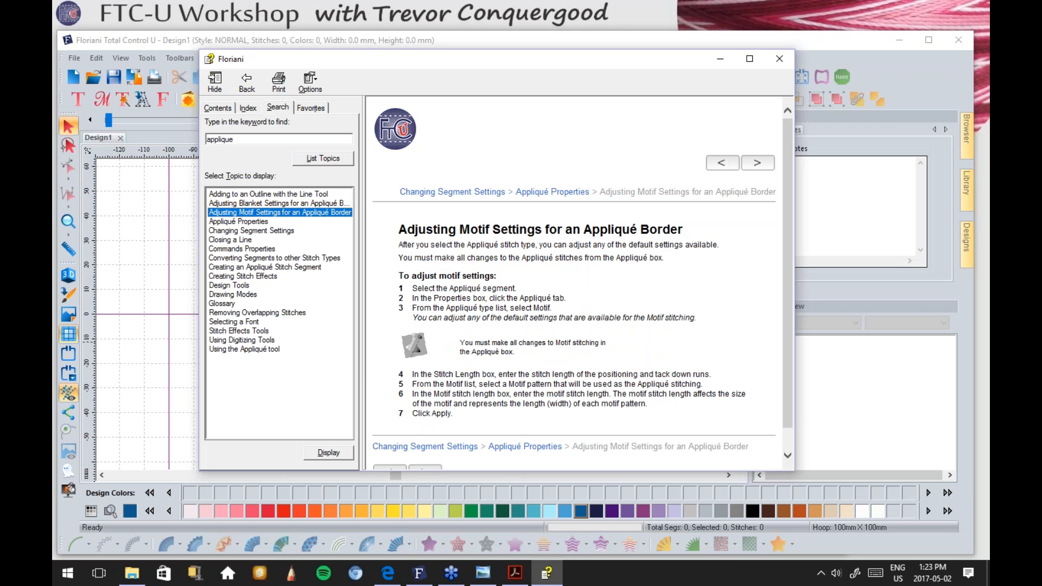
double_click(257, 221)
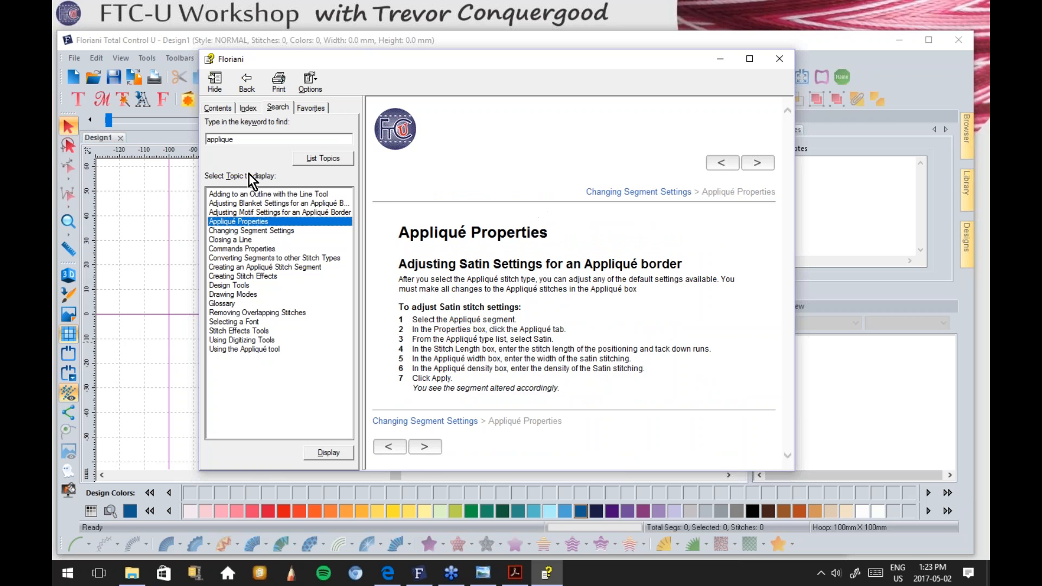
click(780, 58)
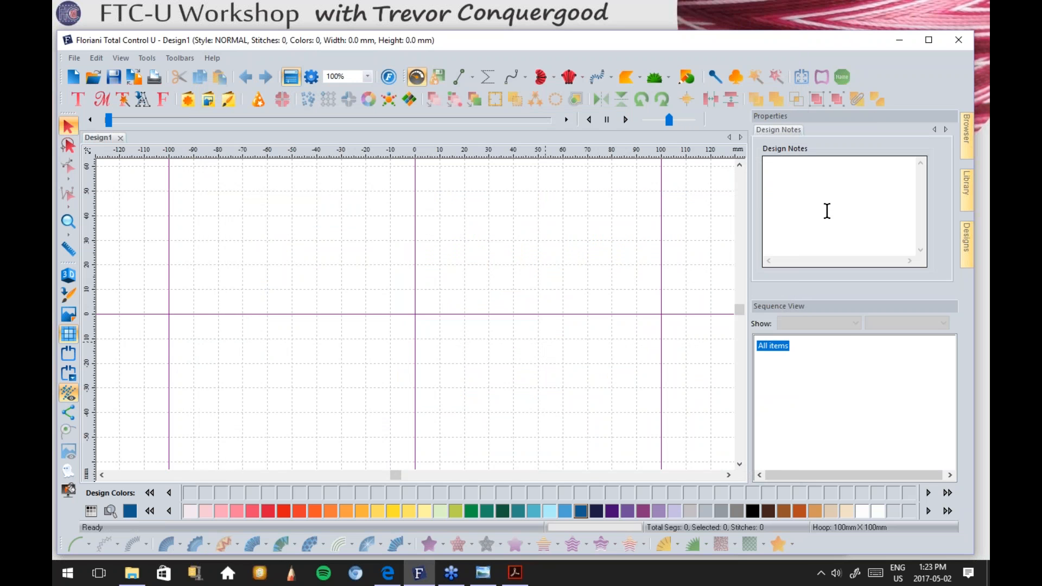
Step: Advance the manual to slide FTCU-GS-01.013, Review the Workspace, then return to Floriani
click(484, 574)
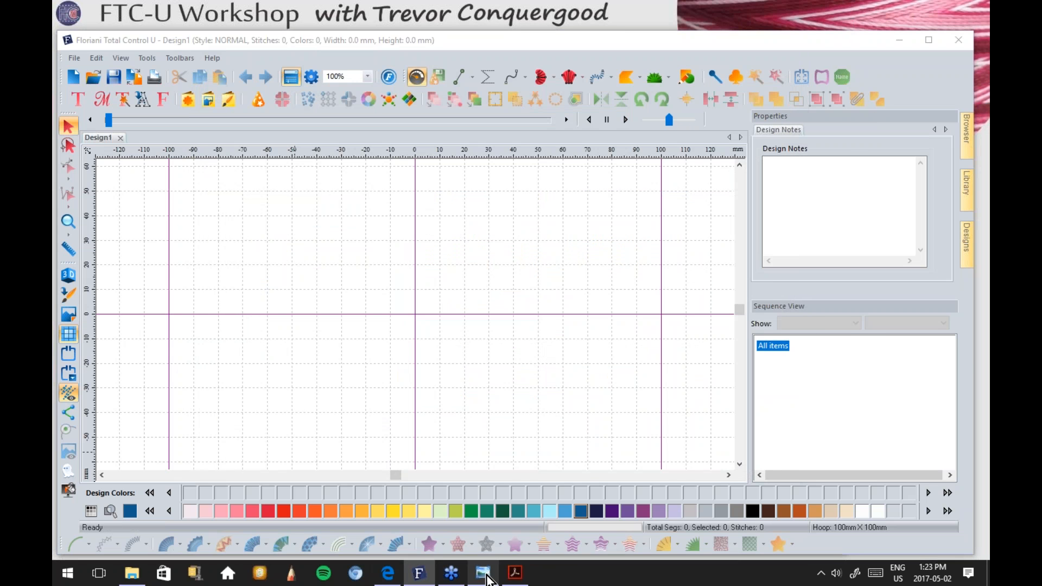
click(482, 537)
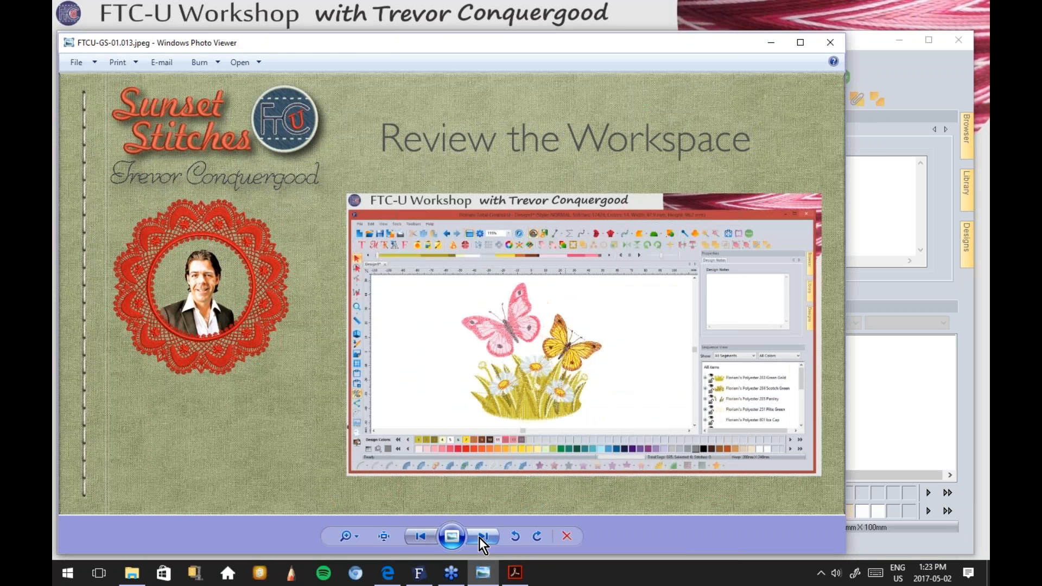
click(913, 80)
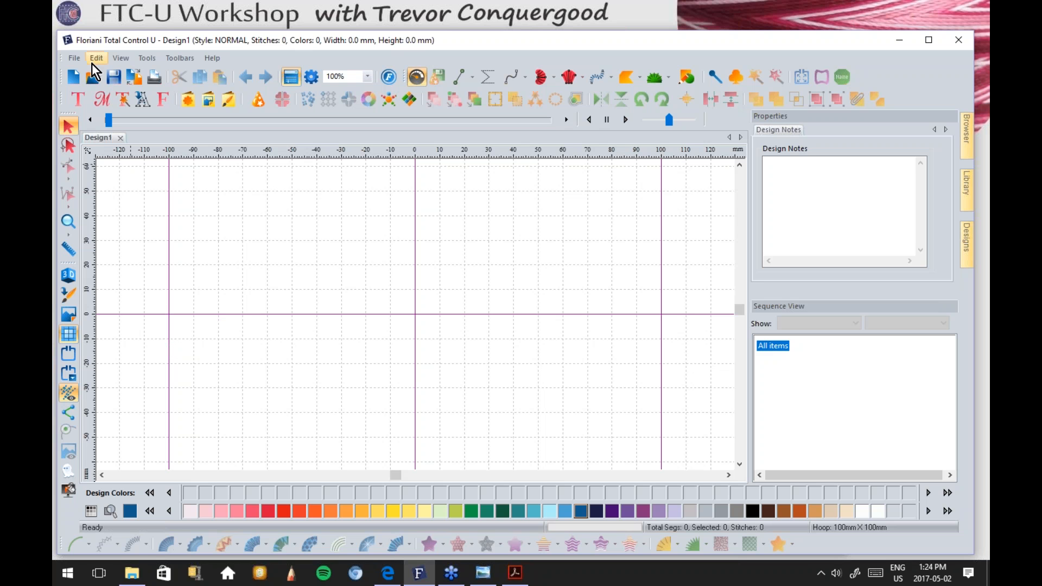
click(74, 57)
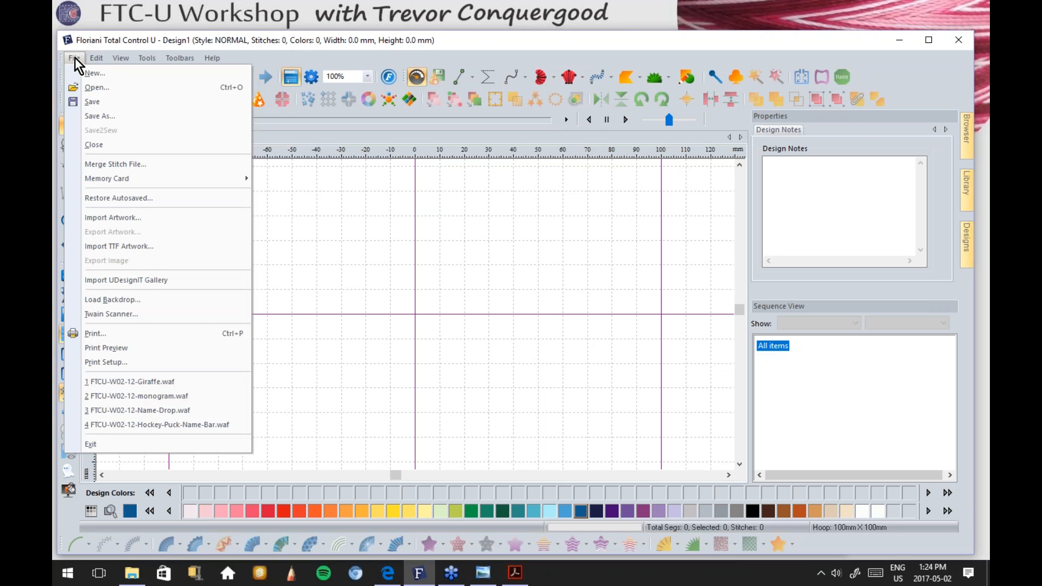
mouse_move(93, 61)
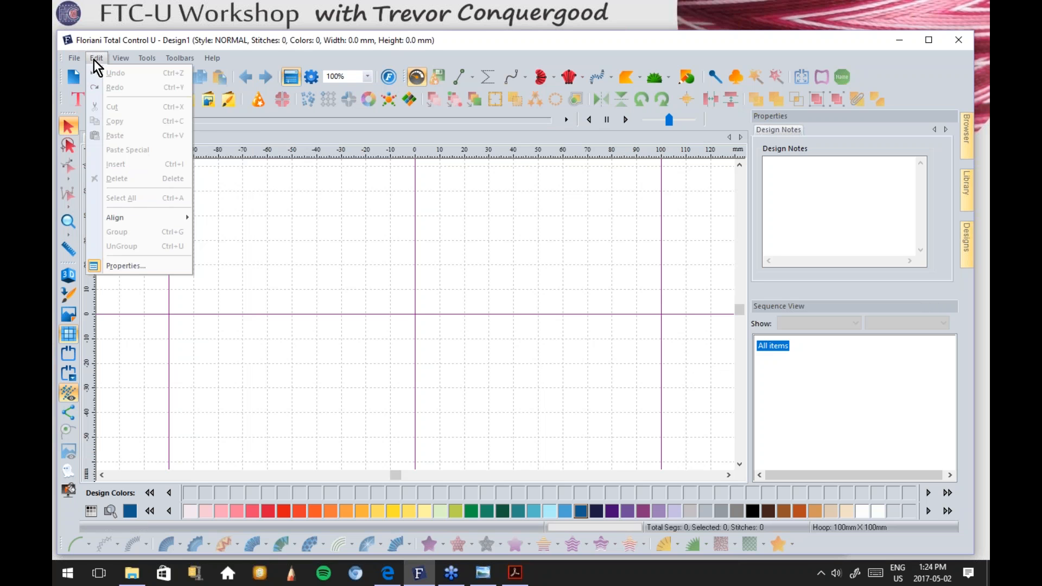
mouse_move(125, 63)
mouse_move(172, 60)
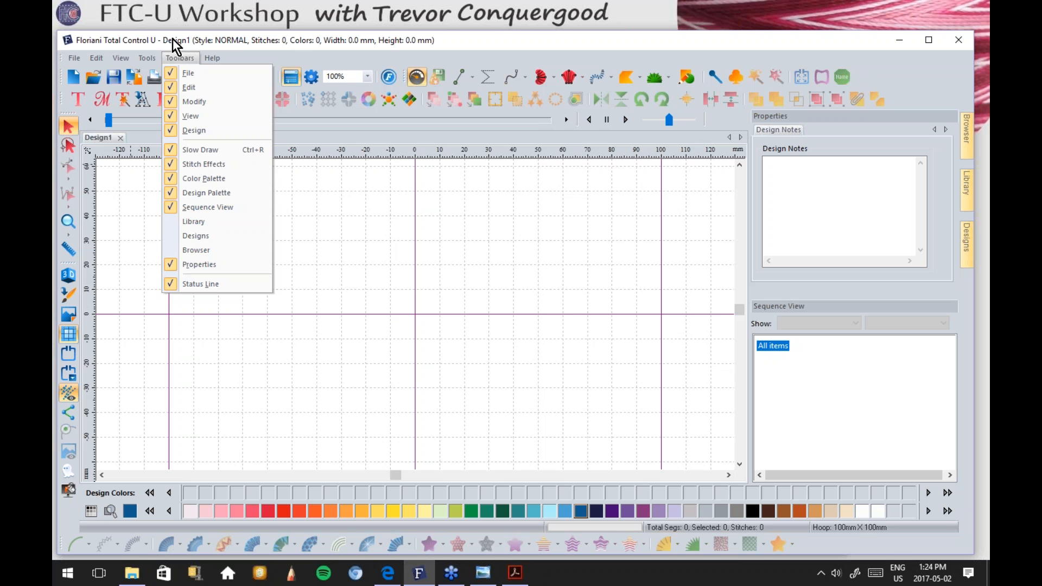
click(172, 39)
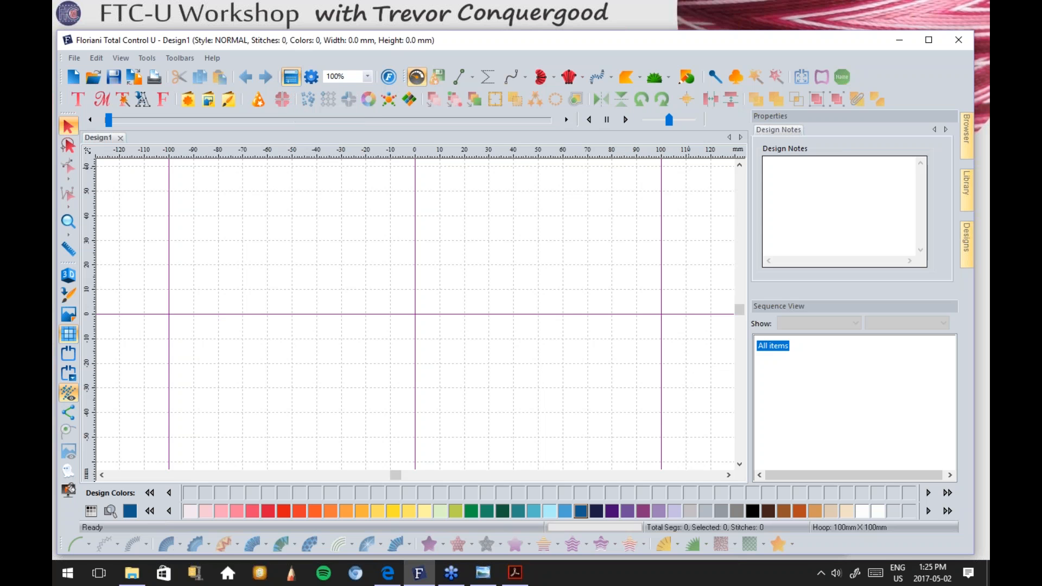
Step: Toggle the Properties panel off and back on, and close the preferences without changes
click(290, 77)
click(290, 77)
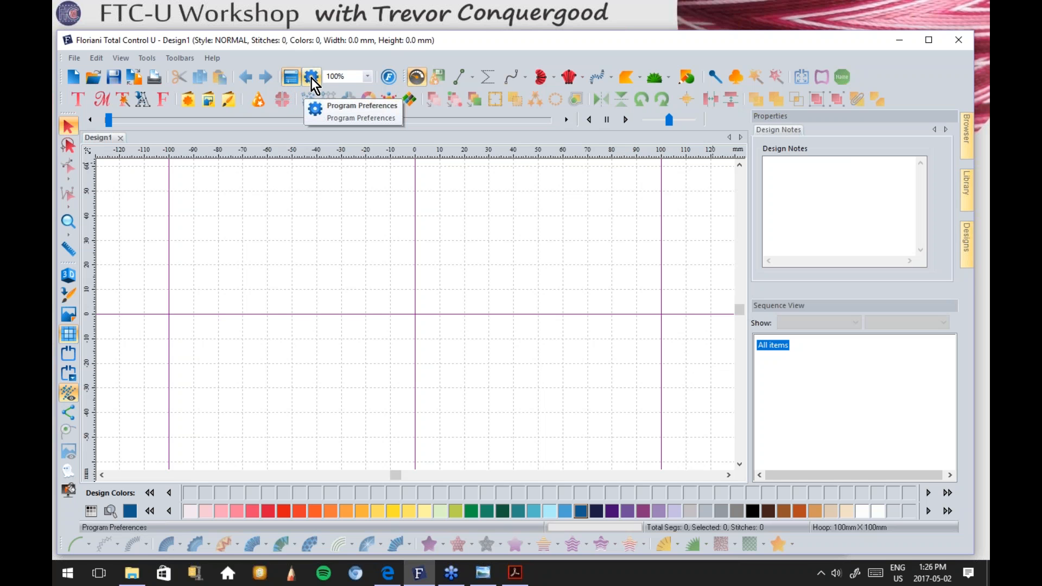
click(311, 77)
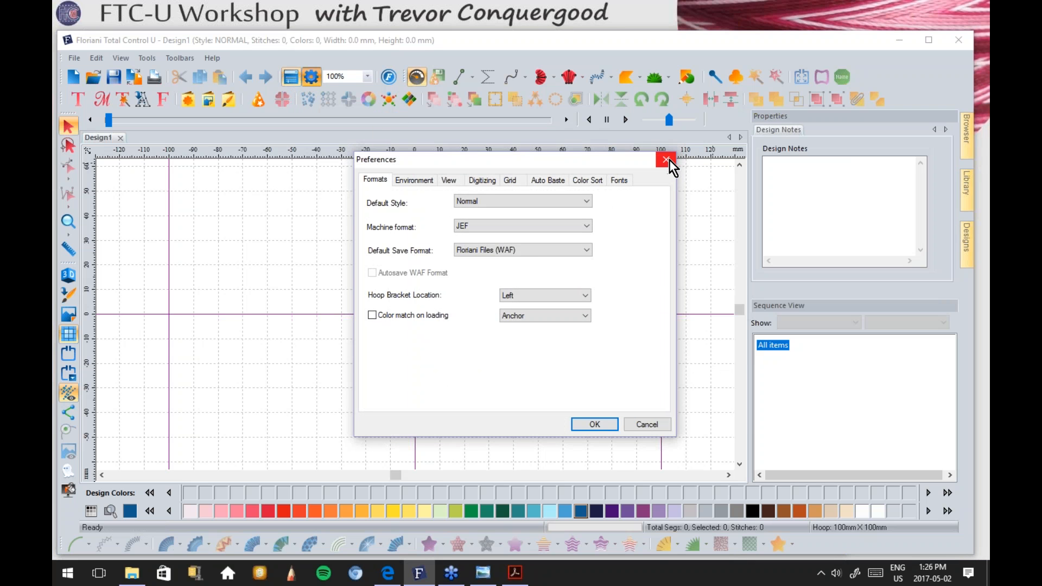
click(667, 160)
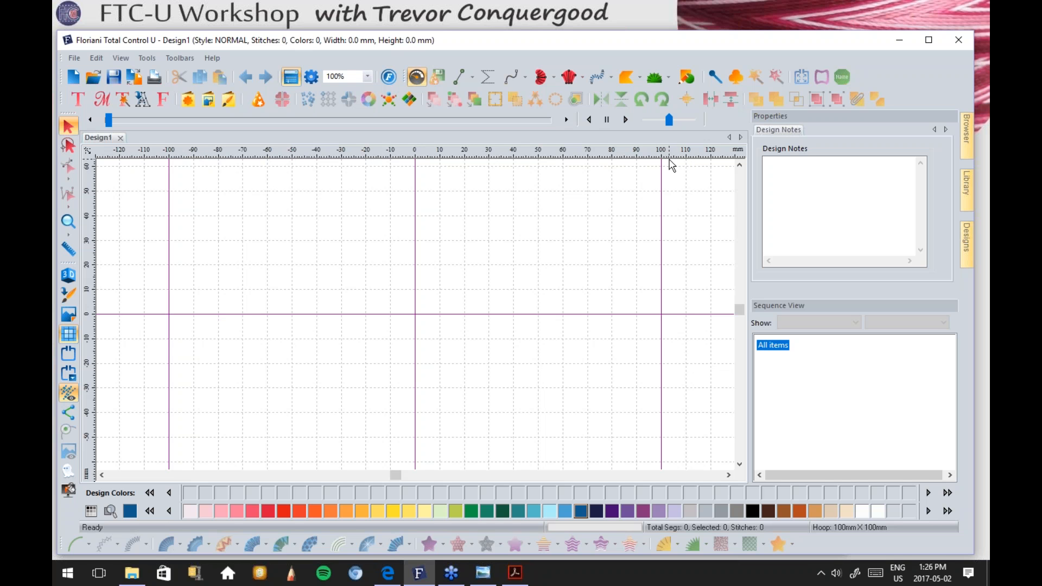
Step: Set the ruler units to inches, so the hoop reads 3.94in × 3.94in
right_click(455, 159)
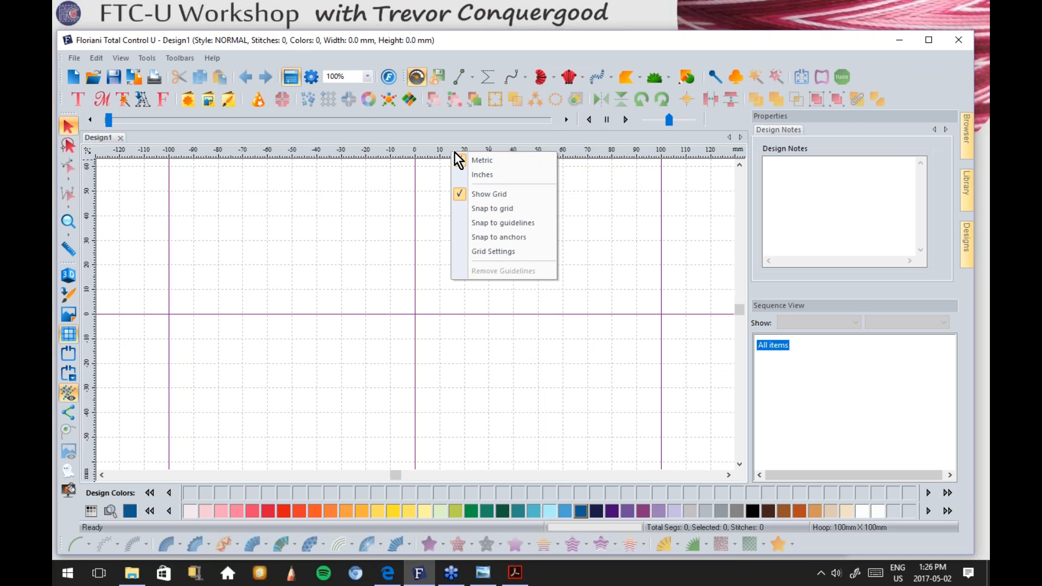
click(496, 174)
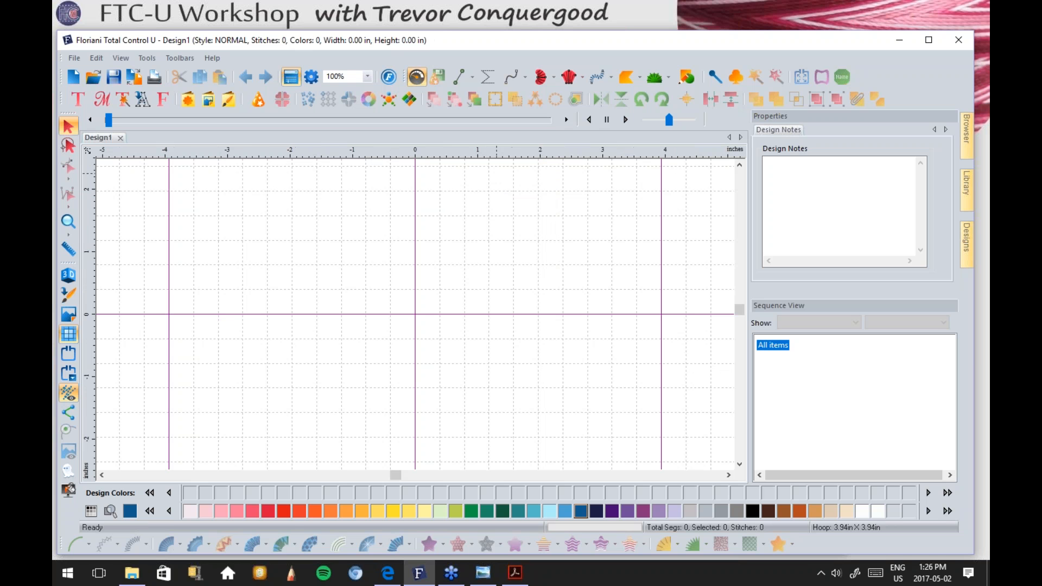
right_click(454, 151)
click(486, 159)
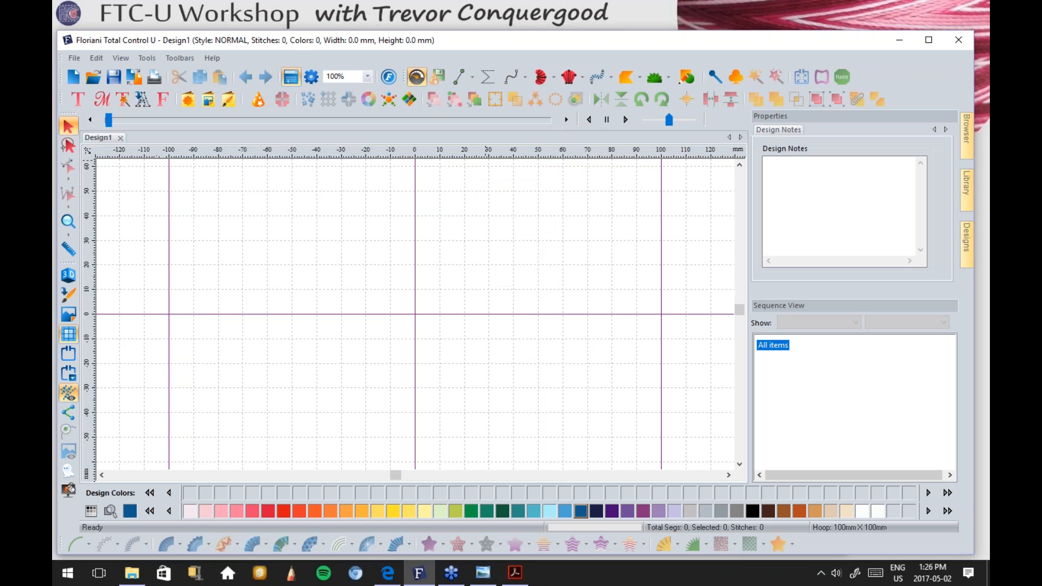
right_click(475, 148)
click(509, 174)
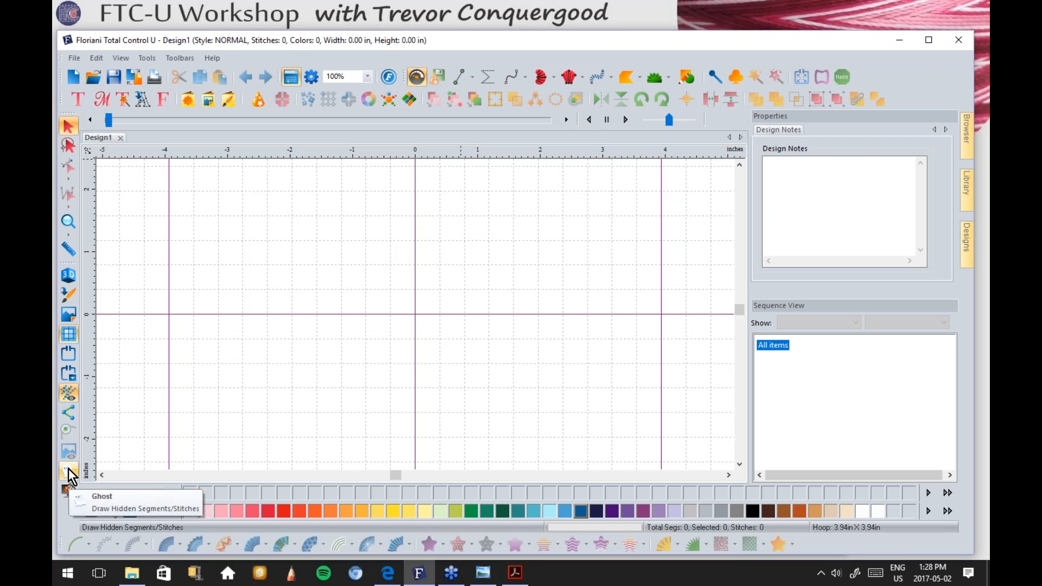
click(68, 333)
click(67, 332)
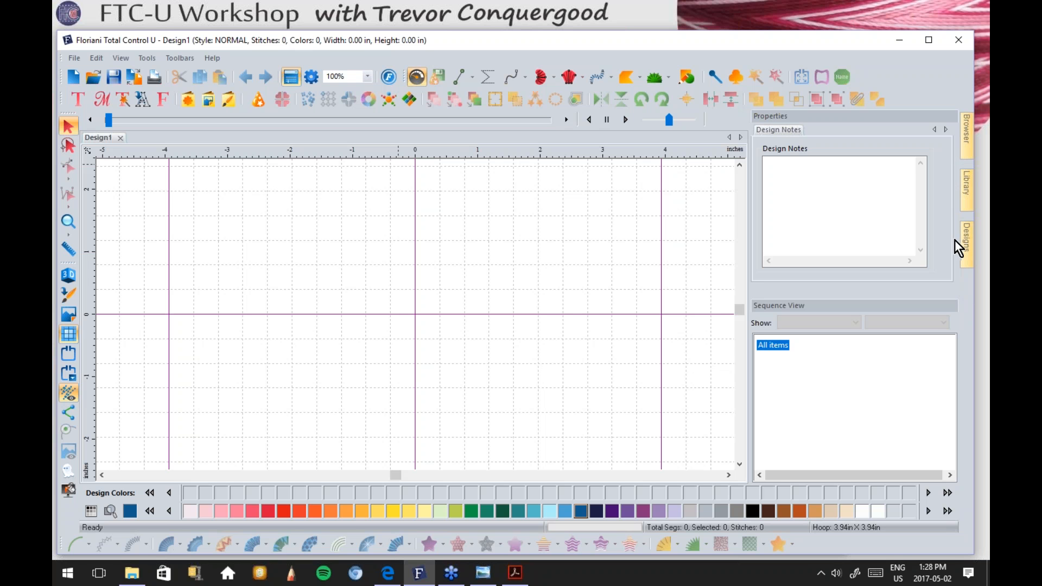
Step: Show the design library panel and collapse the APRIL and Free Monthly Designs folders
click(964, 146)
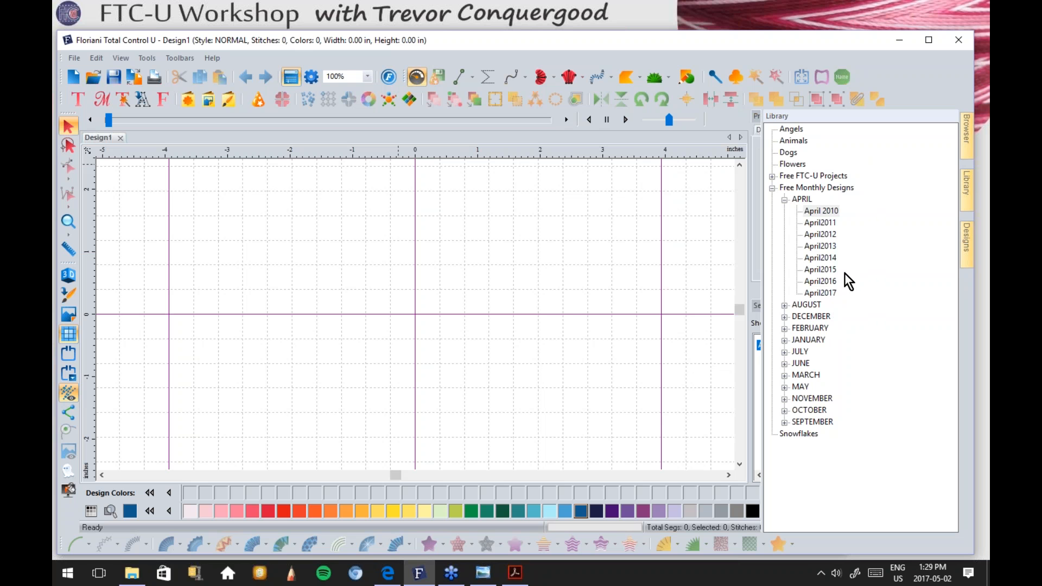
click(784, 200)
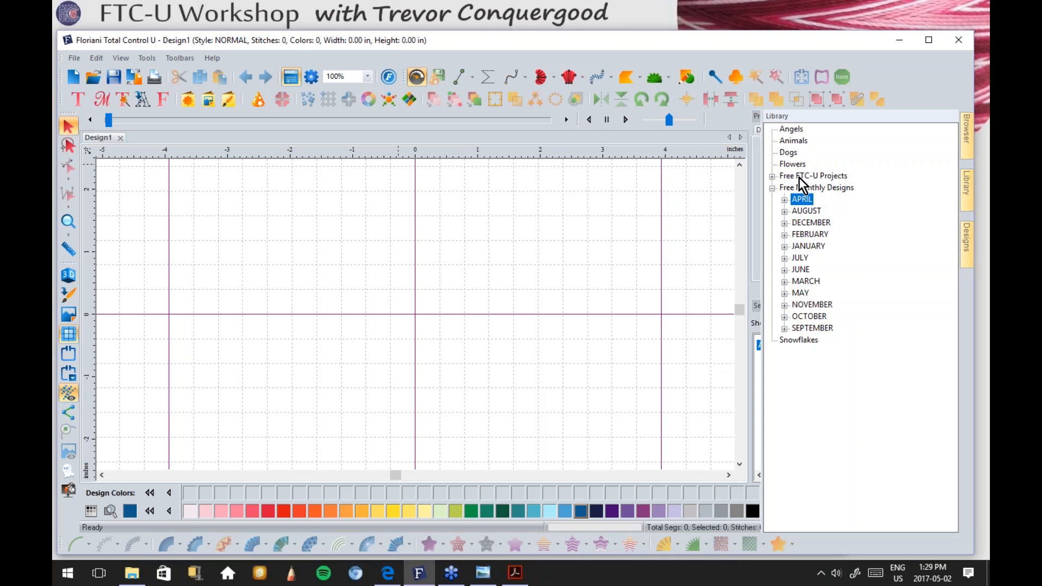
click(772, 187)
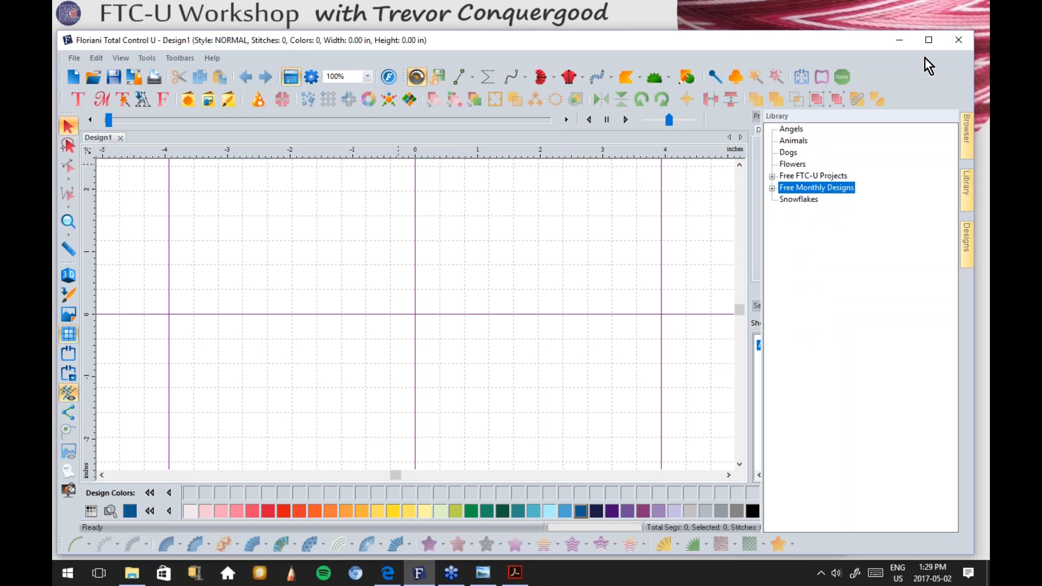
Step: Close Floriani and relaunch it from the Start menu to reach My Floriani Today
click(958, 39)
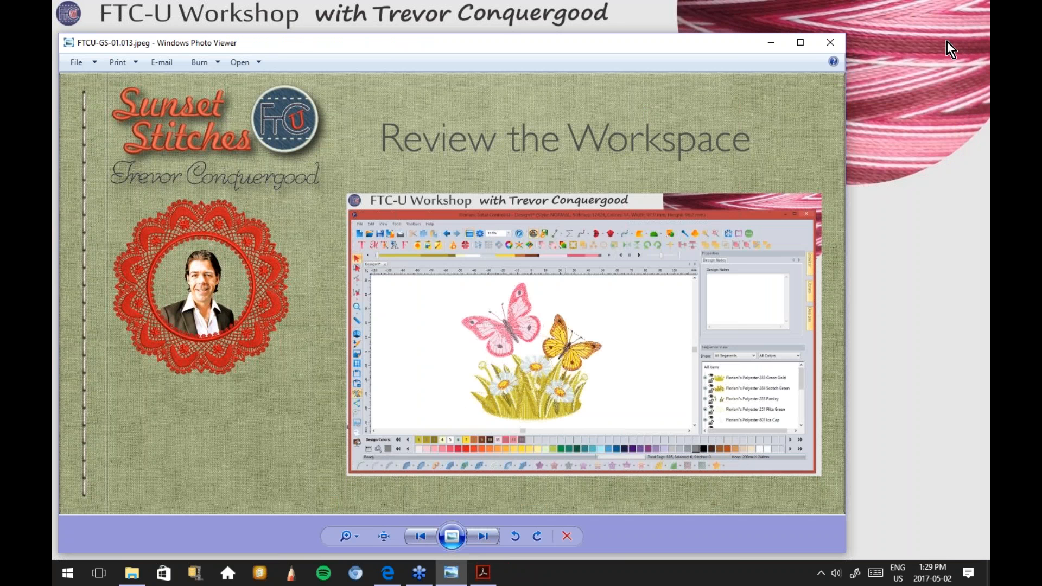
click(66, 571)
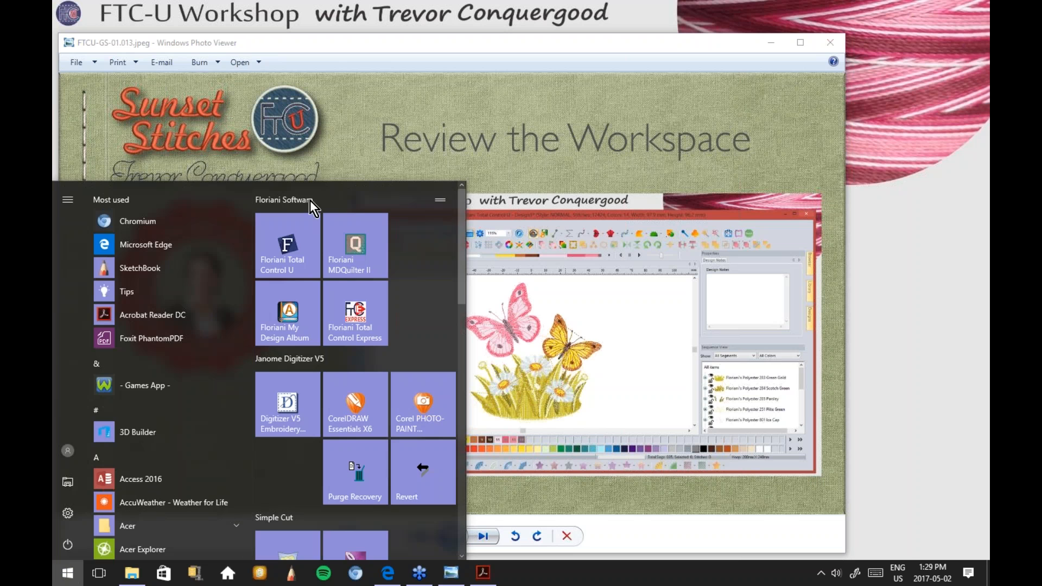
click(296, 247)
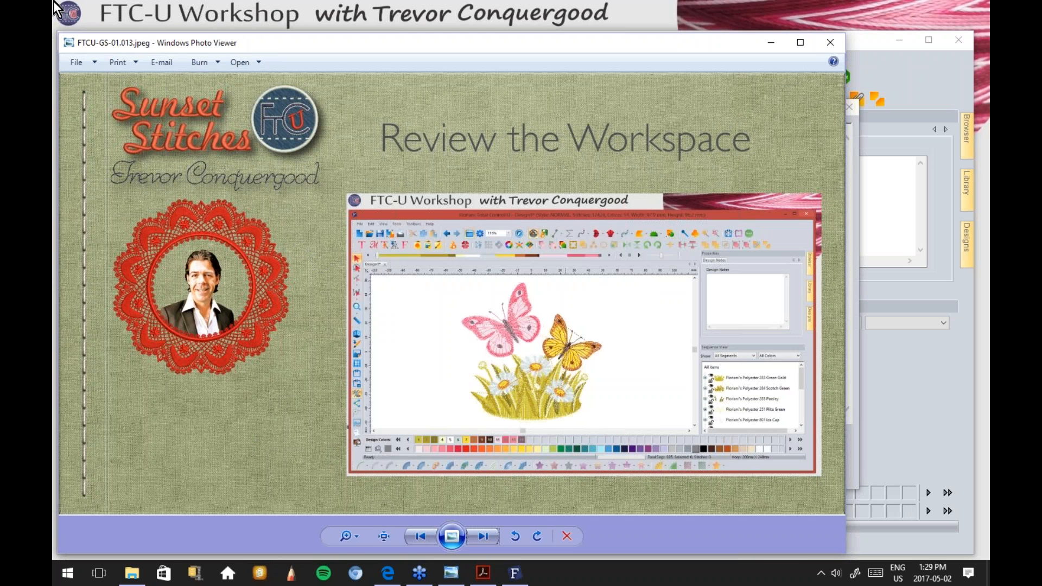
click(885, 387)
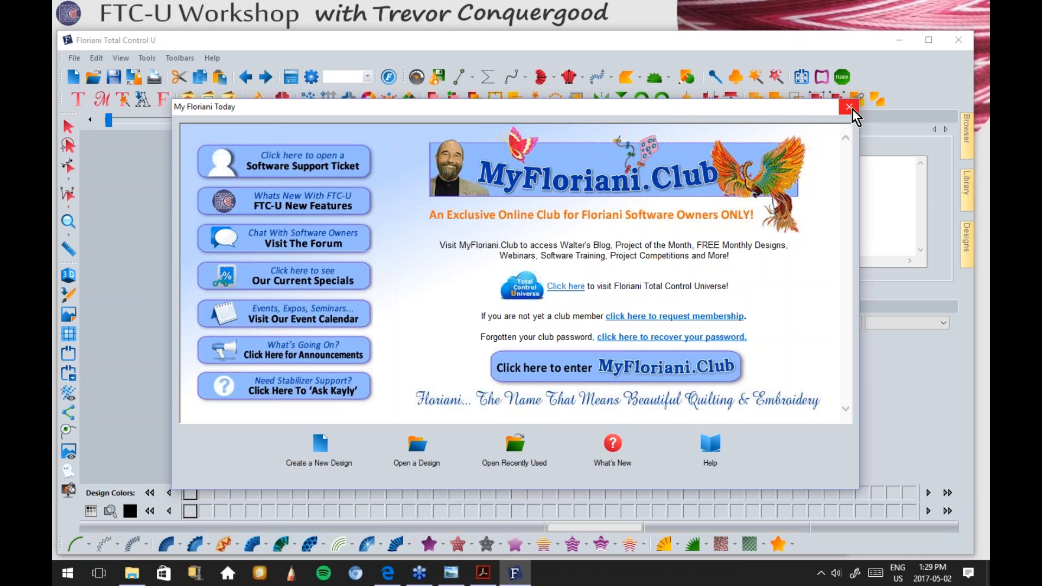
Step: Cancel the Open File dialog and create a fresh blank Design1 instead
click(416, 449)
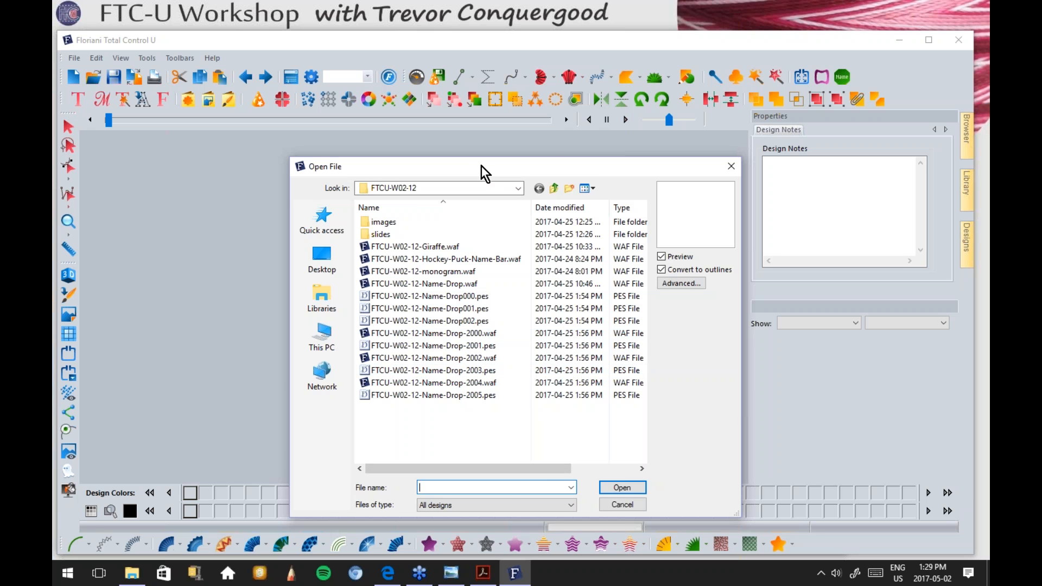
drag(481, 165, 380, 99)
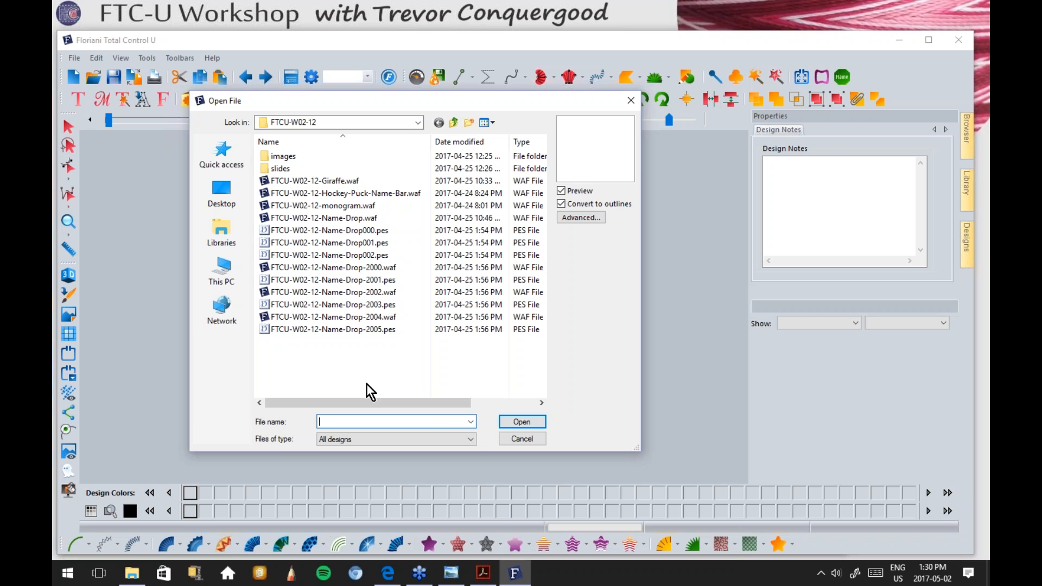
click(523, 438)
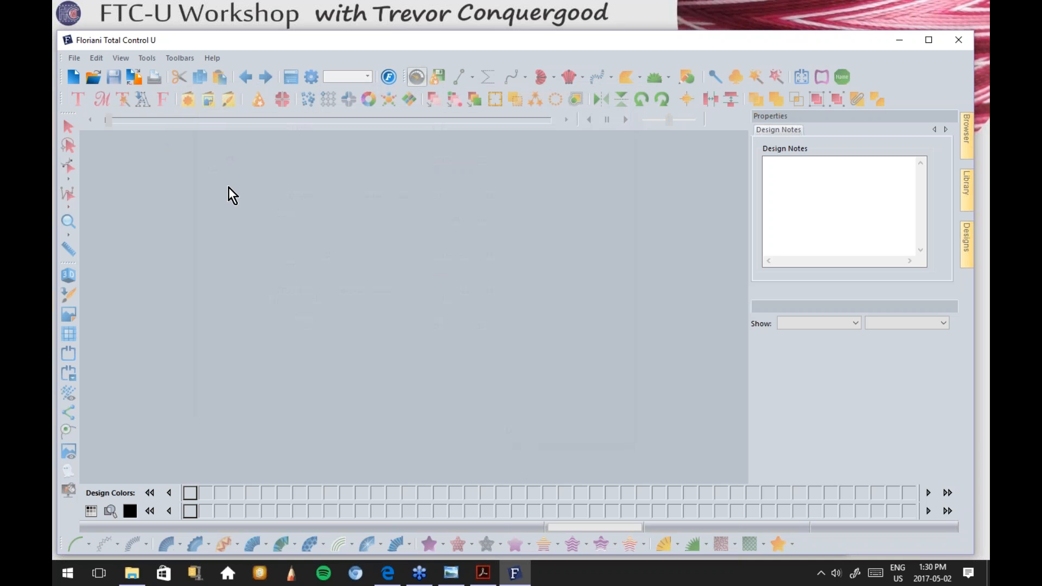
click(74, 77)
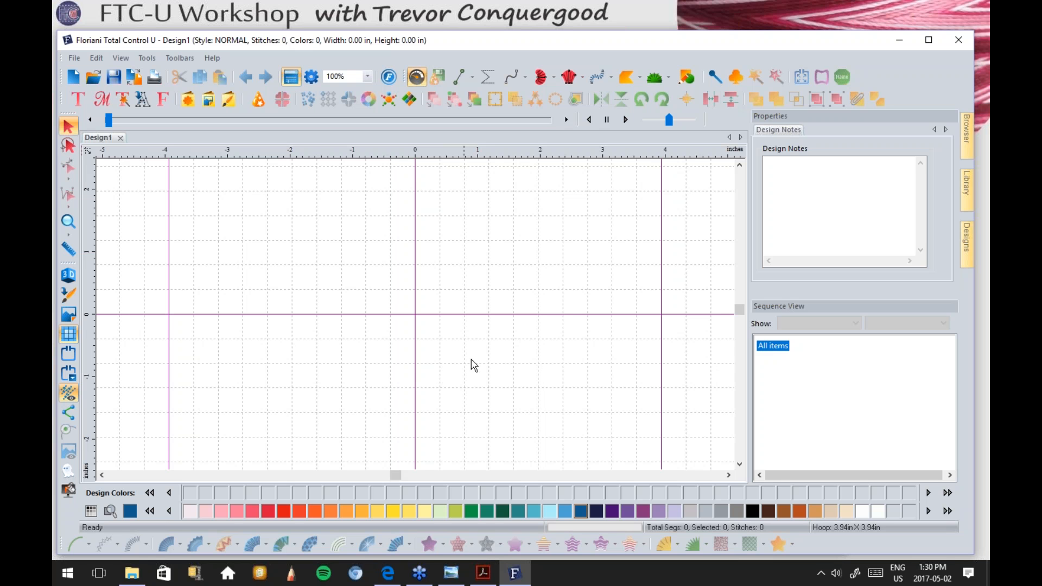
Step: Expand Free Monthly Designs > APRIL and preview the April 2010 designs, including bunnybreak
mouse_move(962, 191)
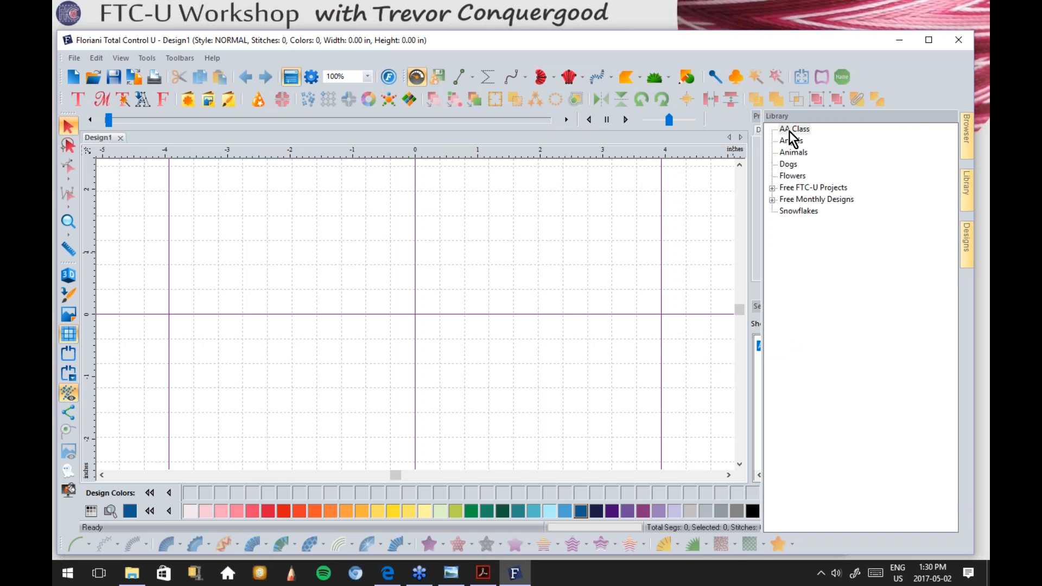
click(772, 200)
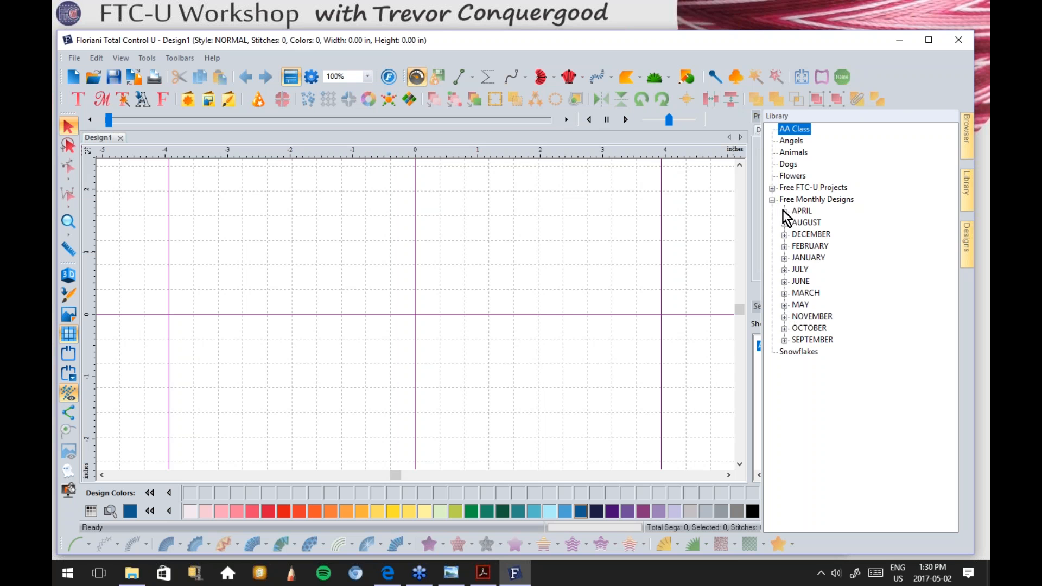
click(785, 212)
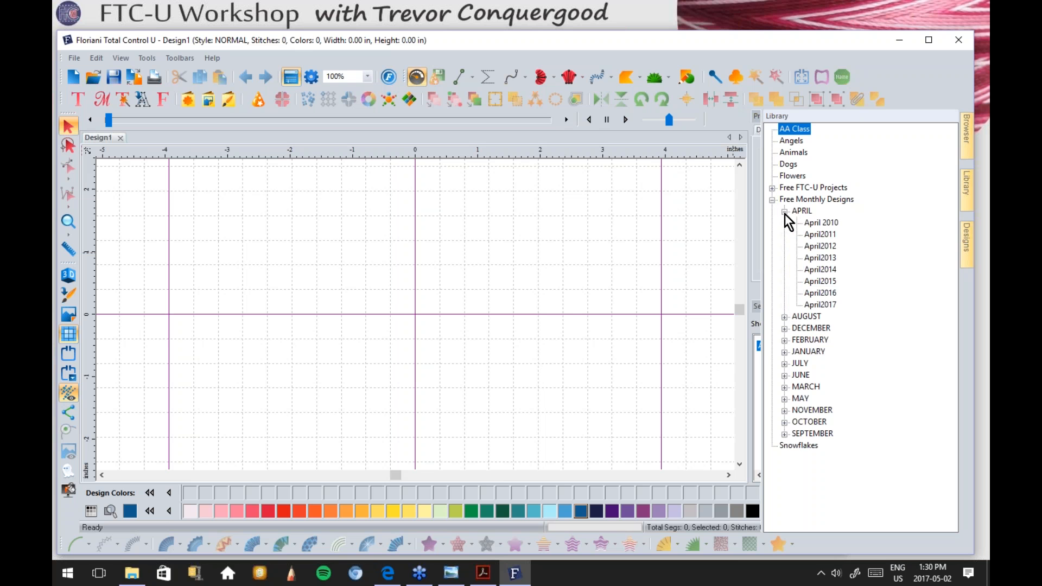
click(825, 305)
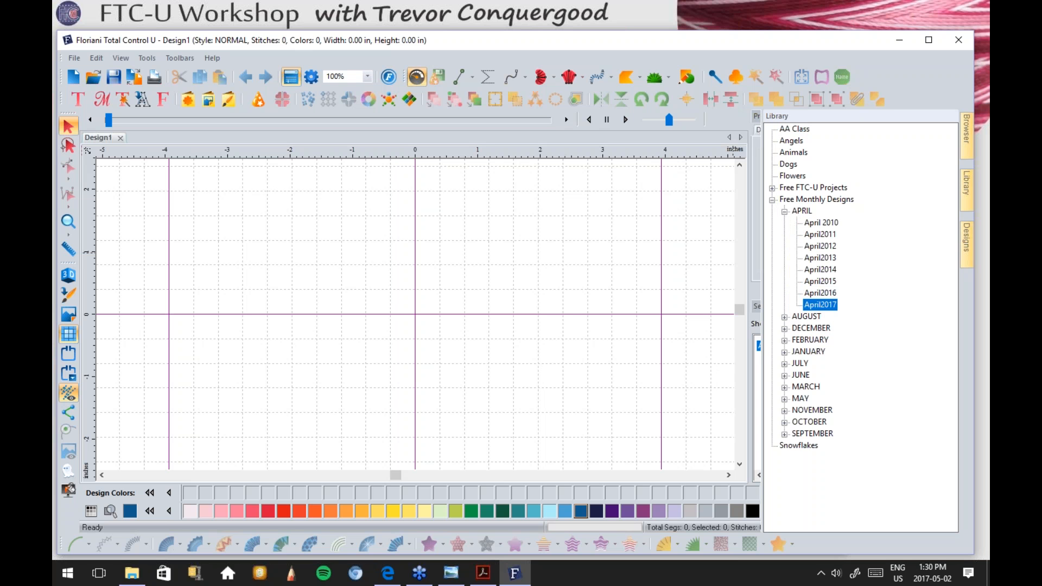
click(826, 222)
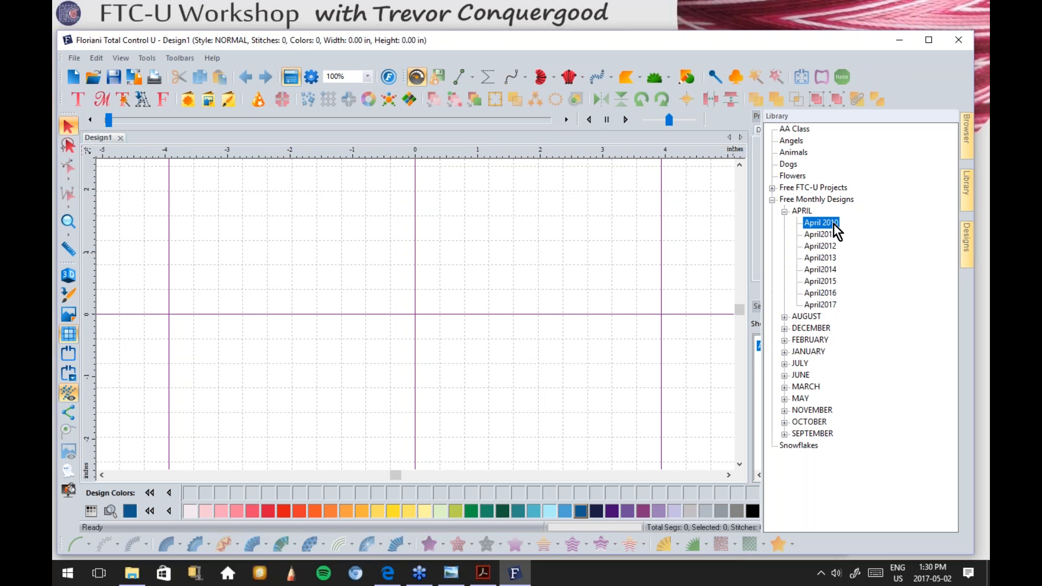
click(967, 242)
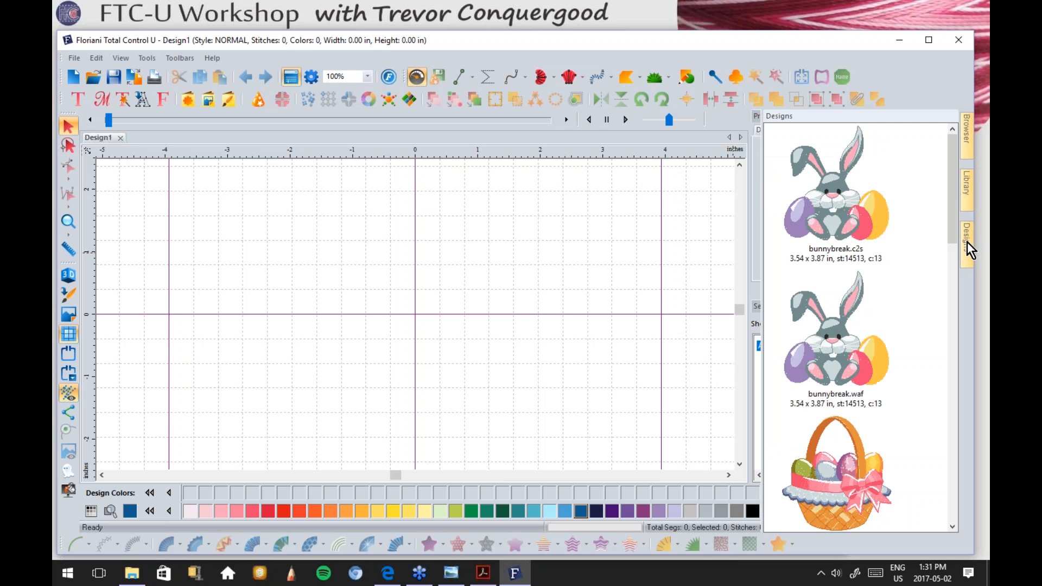
Step: Select the April2017 folder in the library and preview its design thumbnails
drag(950, 200, 943, 163)
click(962, 196)
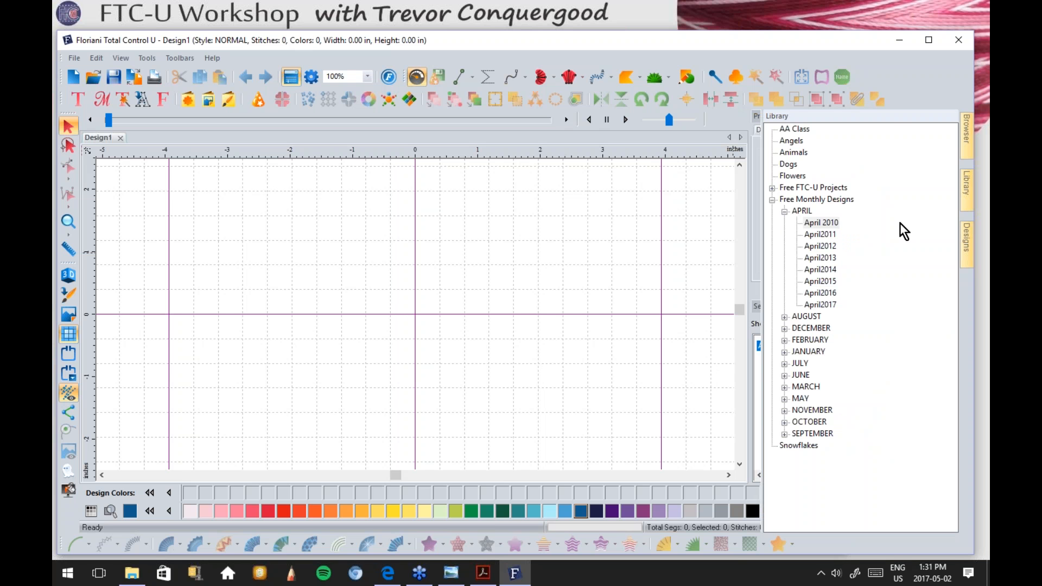
click(824, 305)
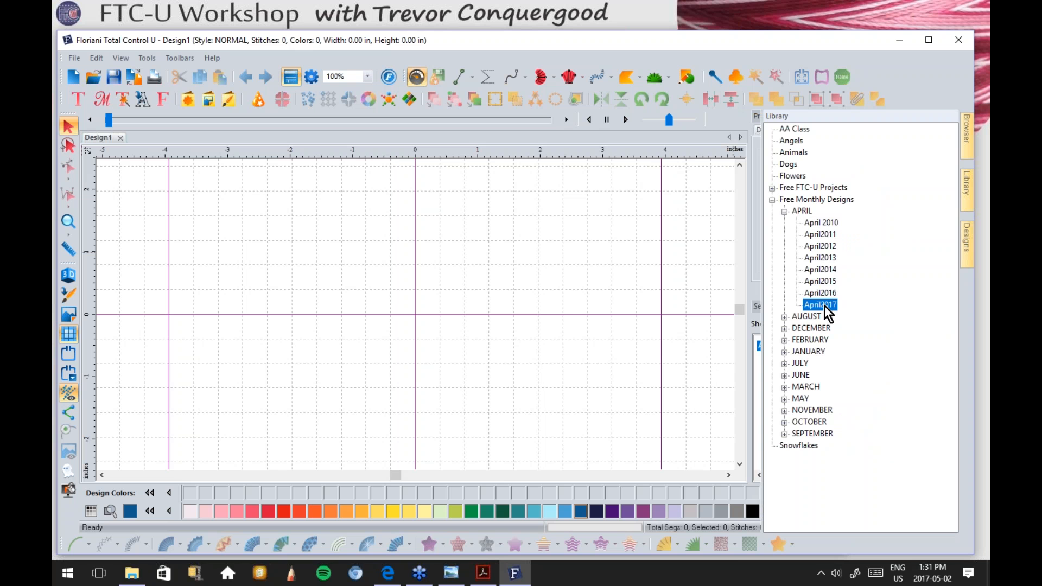
click(965, 246)
Step: Select the AA Class folder and preview its Easter design thumbnails
drag(952, 231, 944, 185)
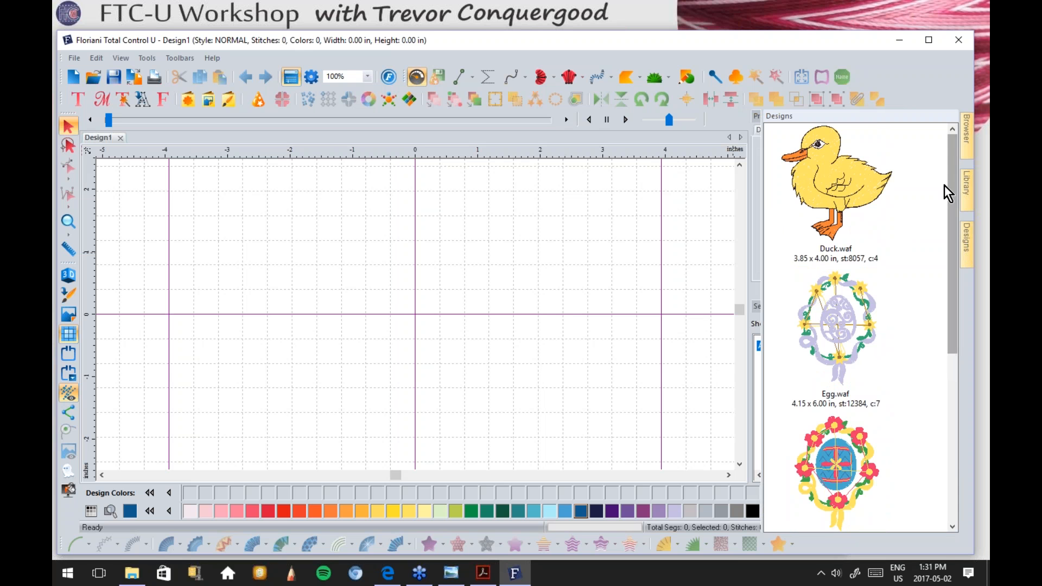
click(961, 184)
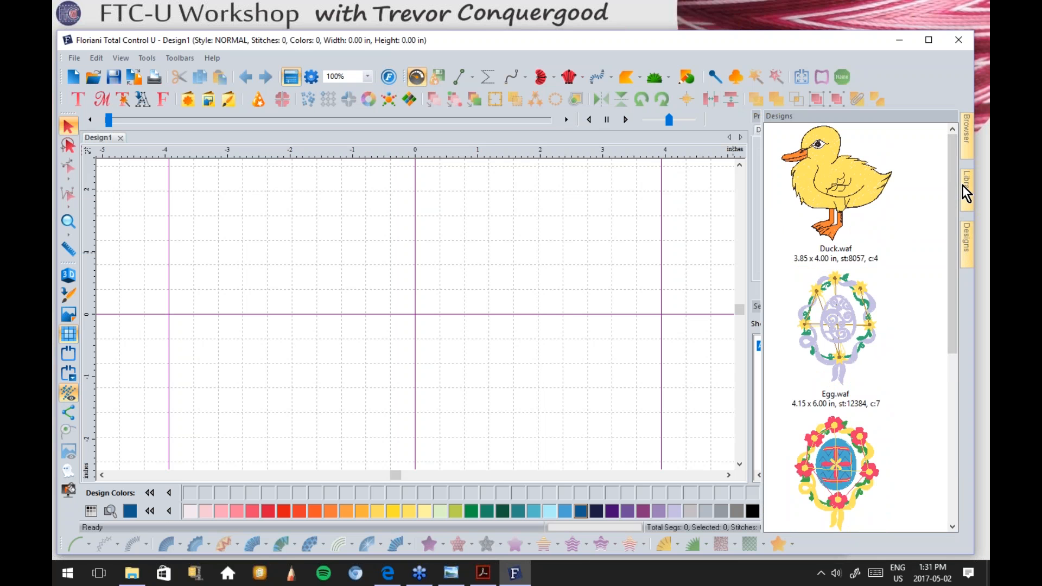
click(783, 128)
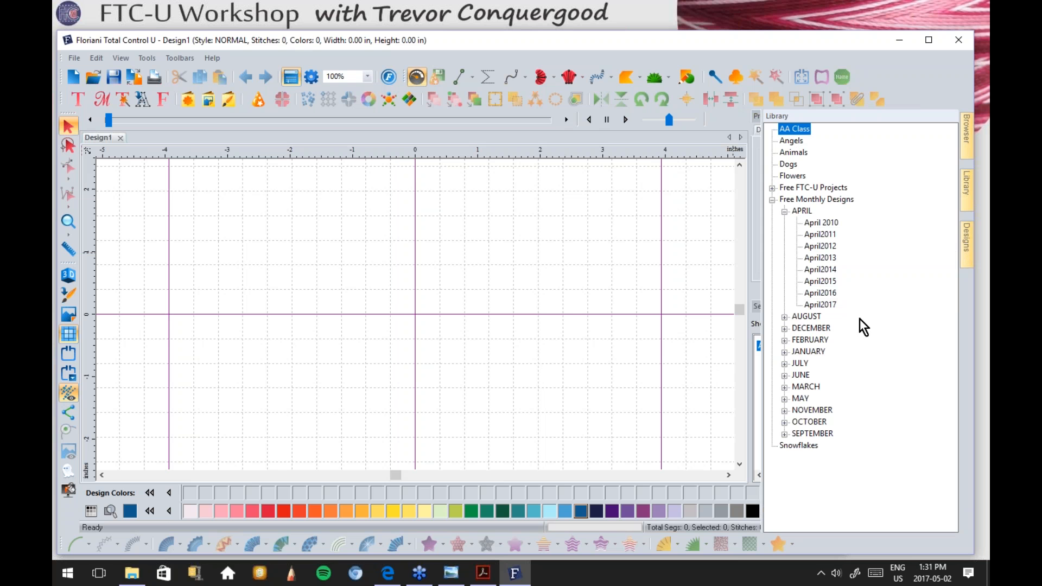
click(968, 254)
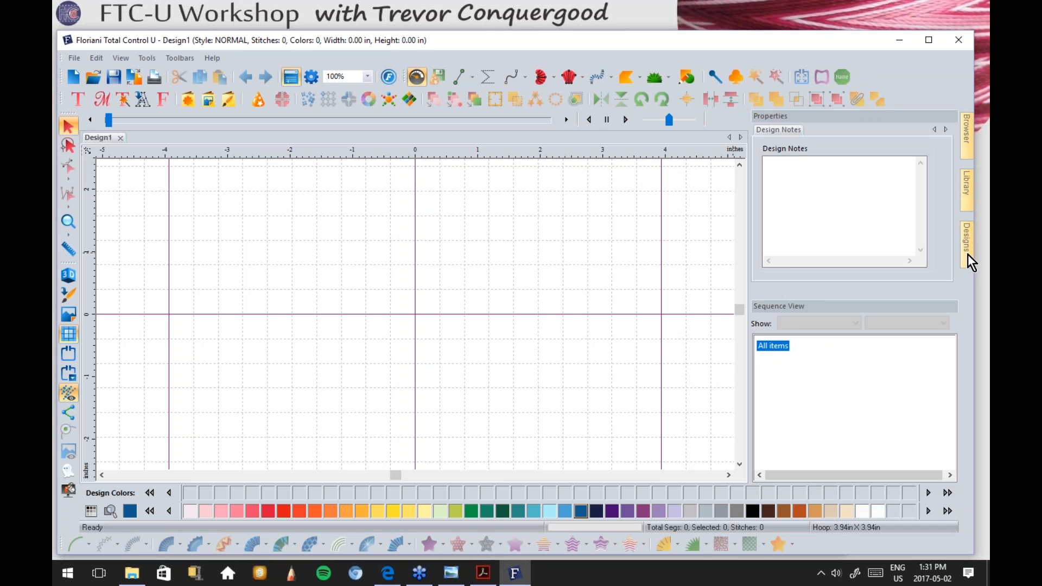
mouse_move(953, 158)
mouse_down()
mouse_move(948, 344)
mouse_move(950, 139)
mouse_up()
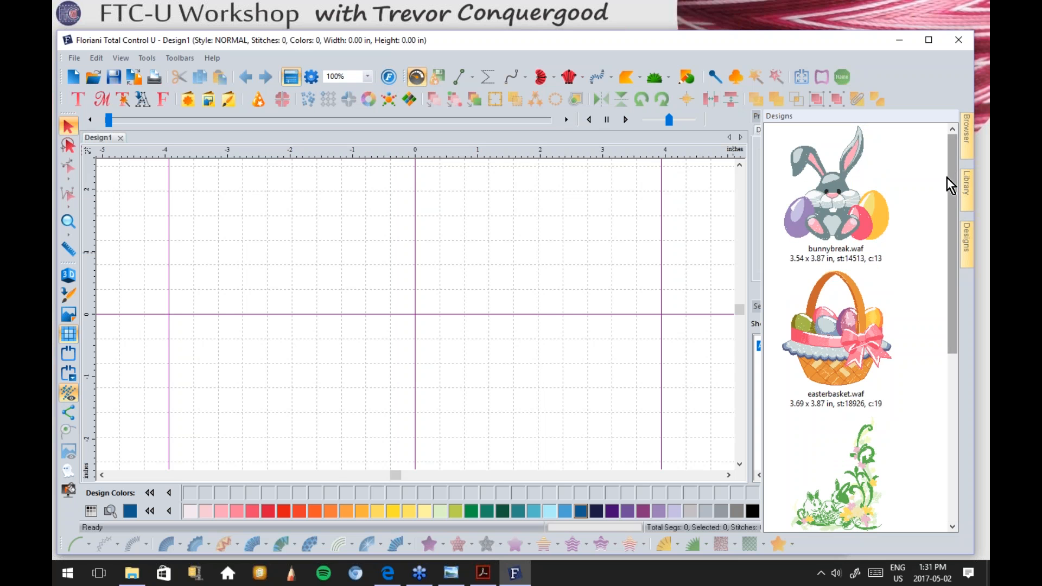
Step: Drag bunnybreak and easterbasket onto the canvas side by side, totalling 6.90 x 4.33 in
drag(836, 185, 356, 293)
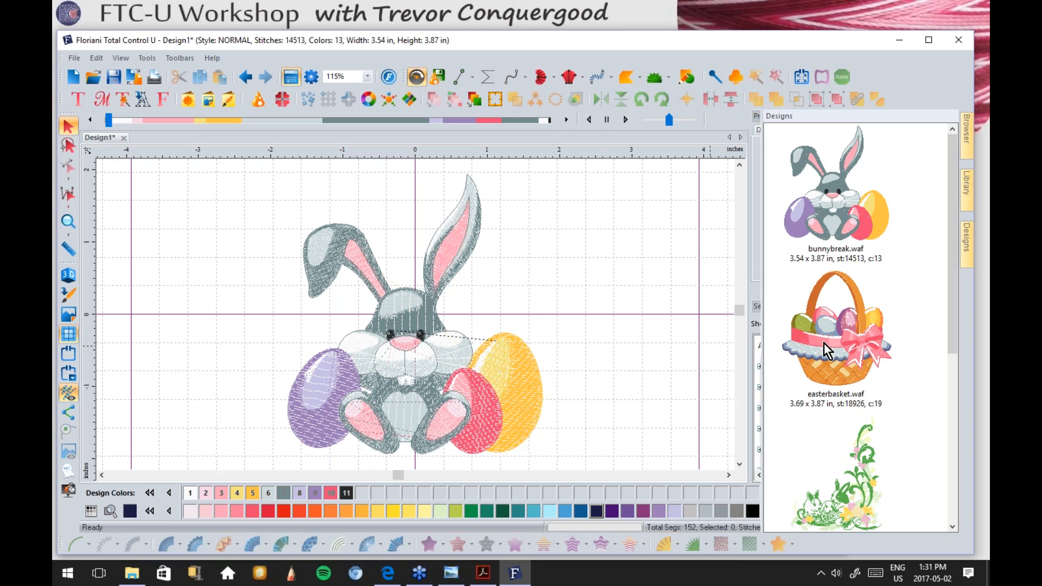
drag(831, 336, 652, 347)
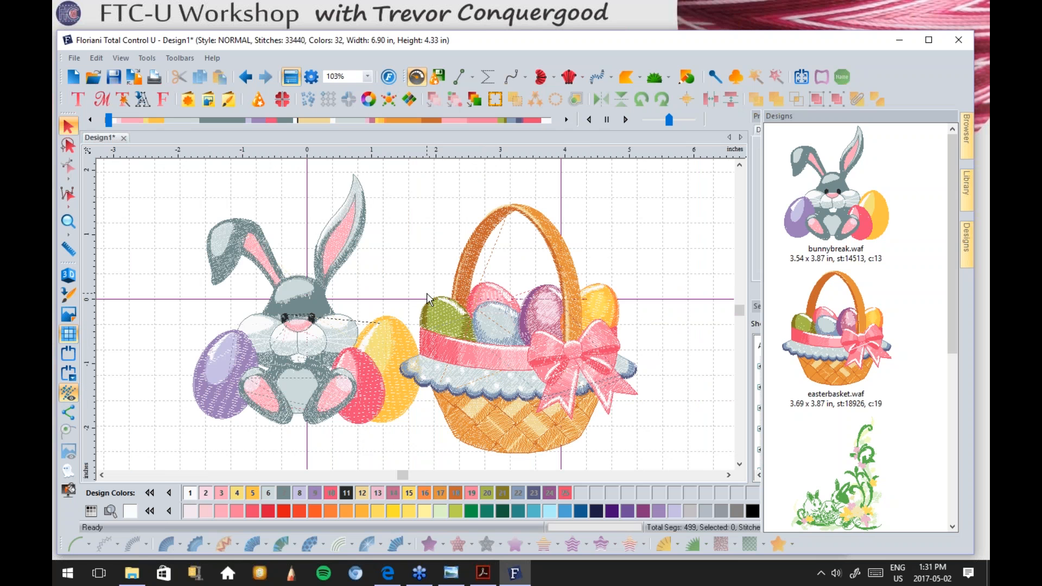
scroll(426, 293, up, 1)
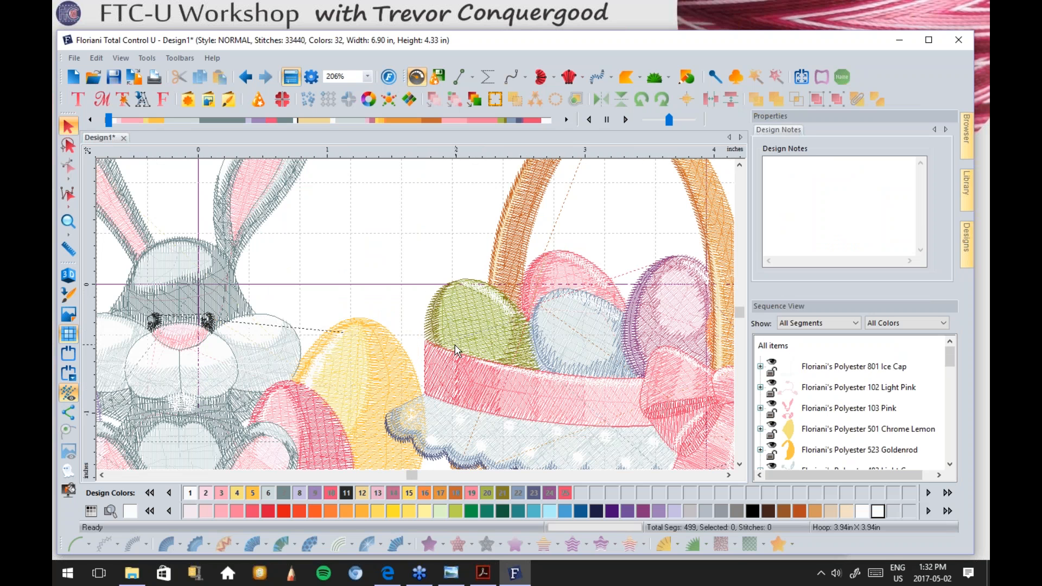
Step: Zoom the canvas out from 206% to 52% so both designs show whole
scroll(436, 303, down, 1)
scroll(435, 304, down, 1)
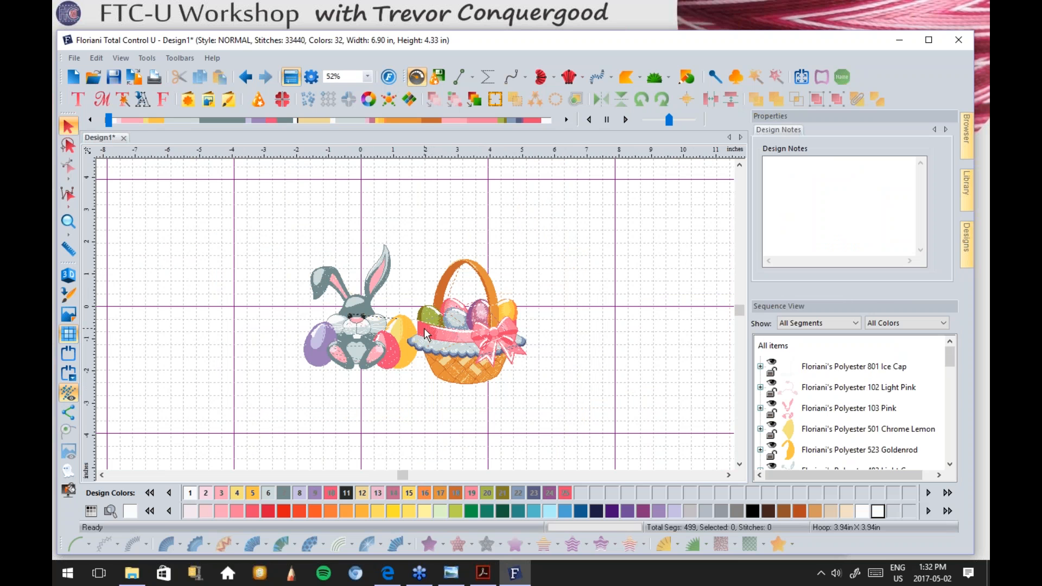
scroll(424, 328, up, 1)
scroll(425, 328, up, 1)
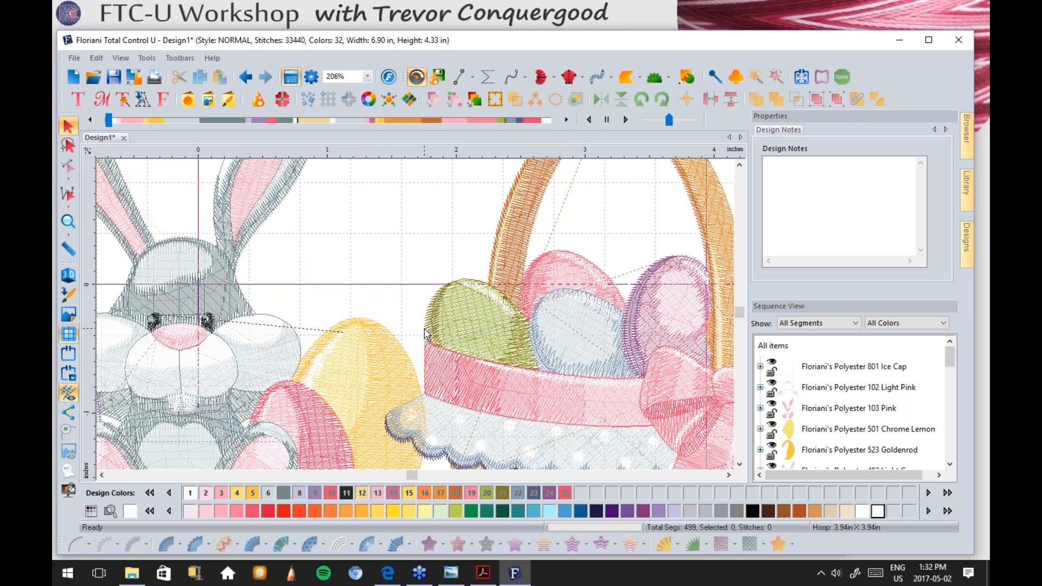
scroll(426, 333, down, 1)
scroll(423, 326, down, 1)
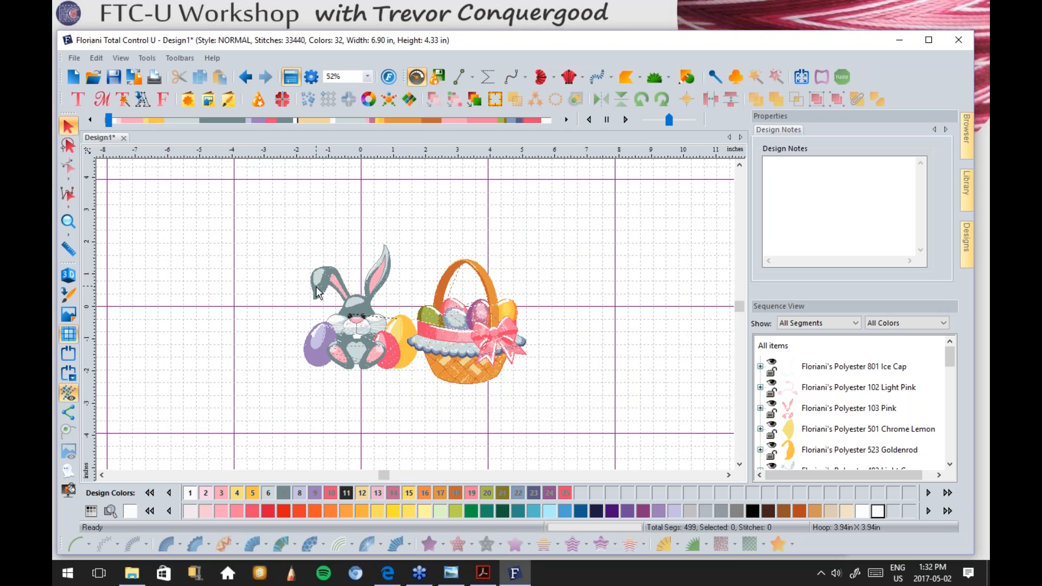
click(68, 237)
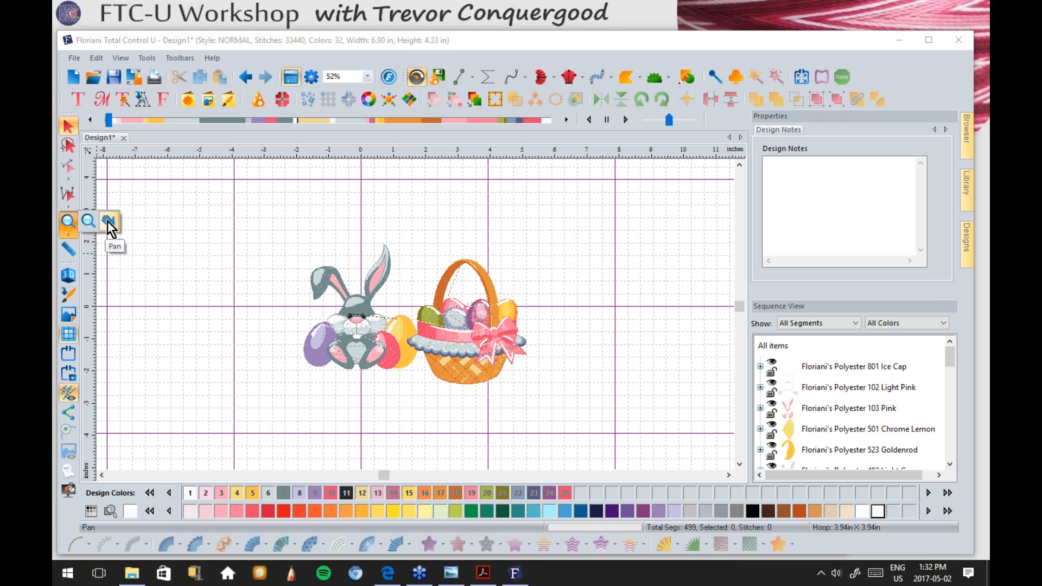
click(87, 221)
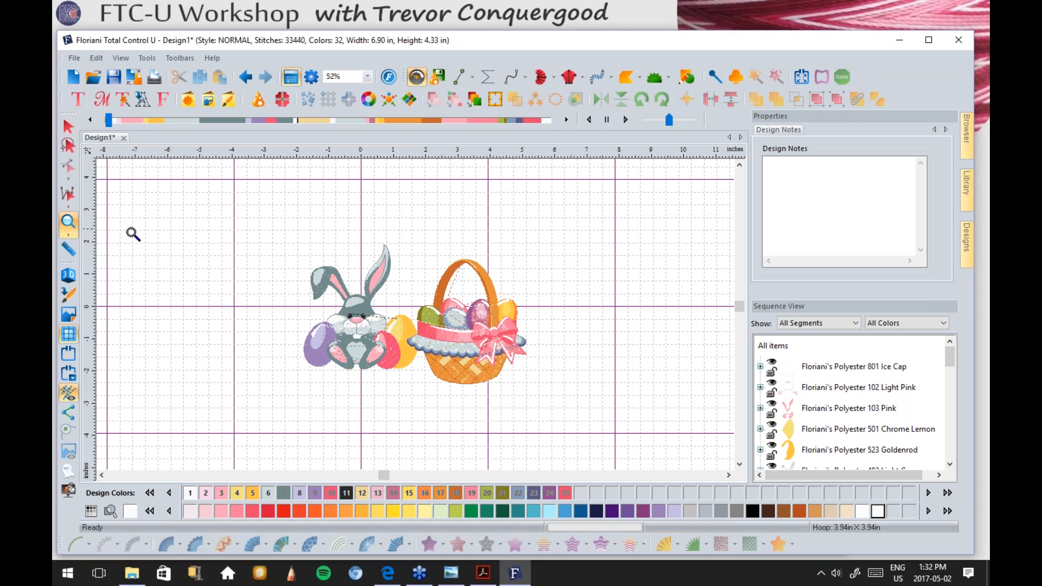
click(393, 319)
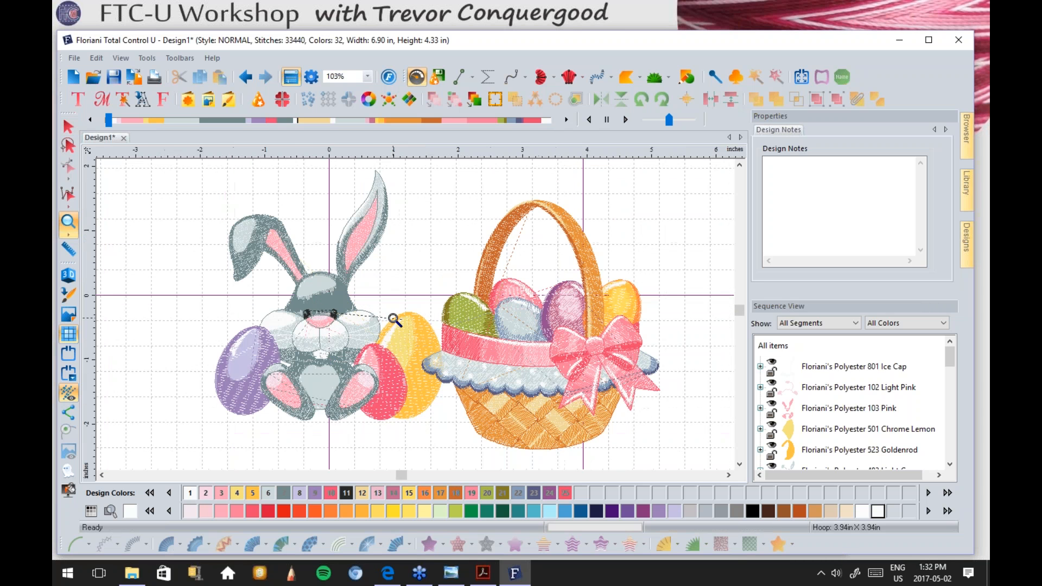
click(393, 319)
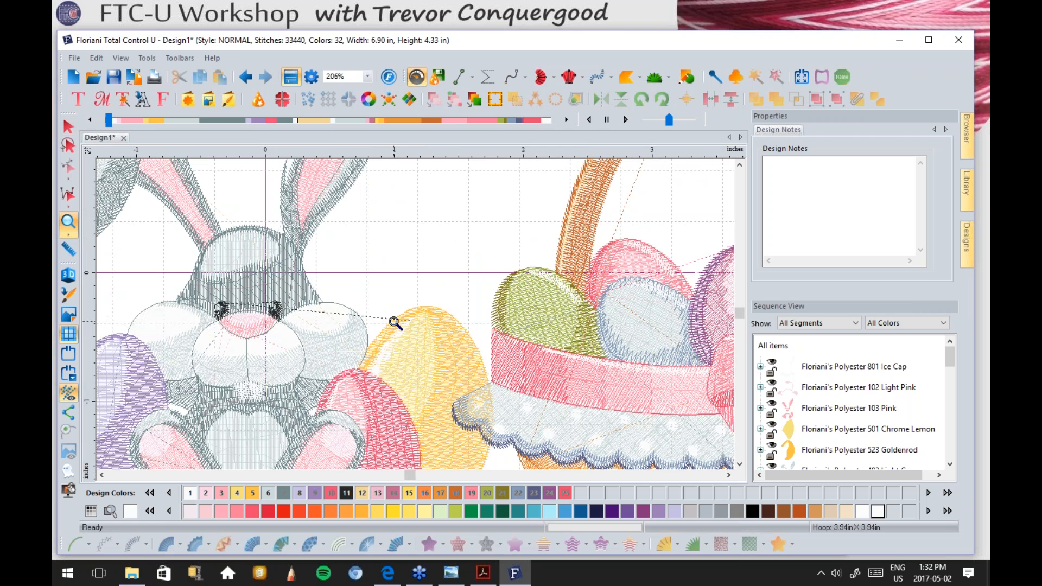
right_click(394, 319)
right_click(395, 322)
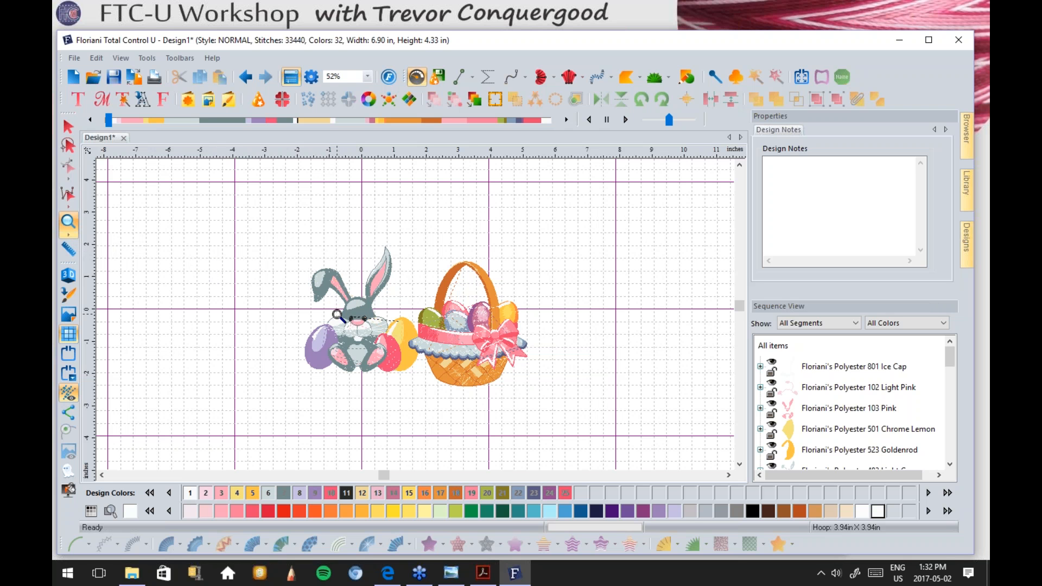
key(Escape)
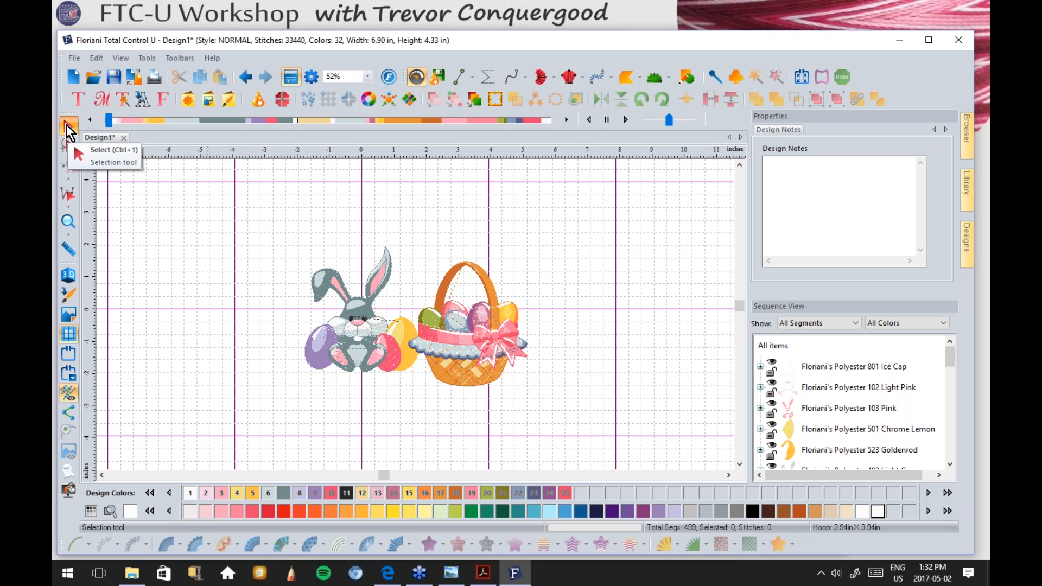
Step: Zoom in step by step on the bunny's face to inspect its nose and eyes
click(68, 227)
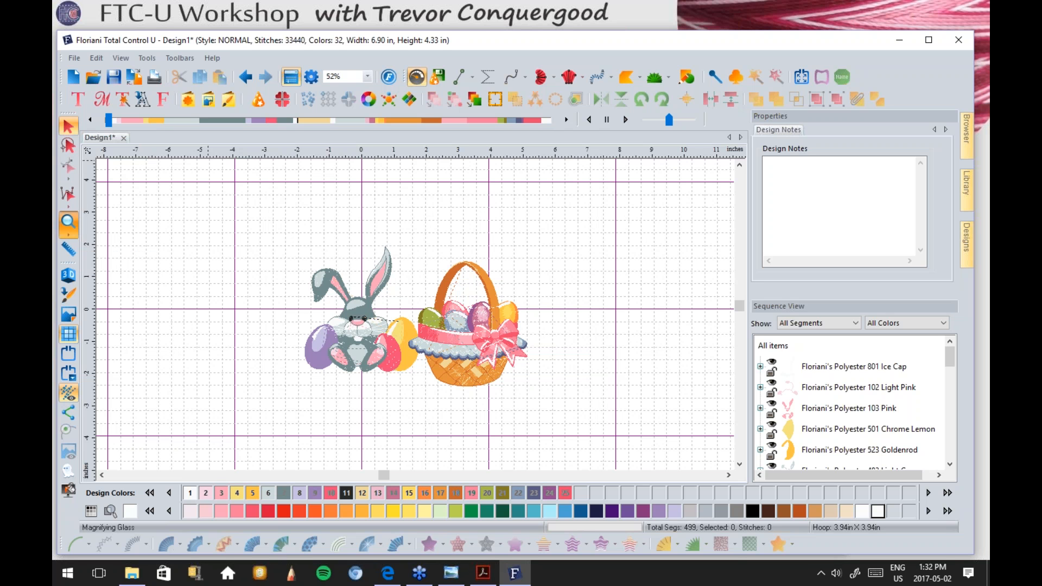
drag(280, 247, 421, 346)
drag(369, 324, 516, 420)
drag(256, 291, 483, 432)
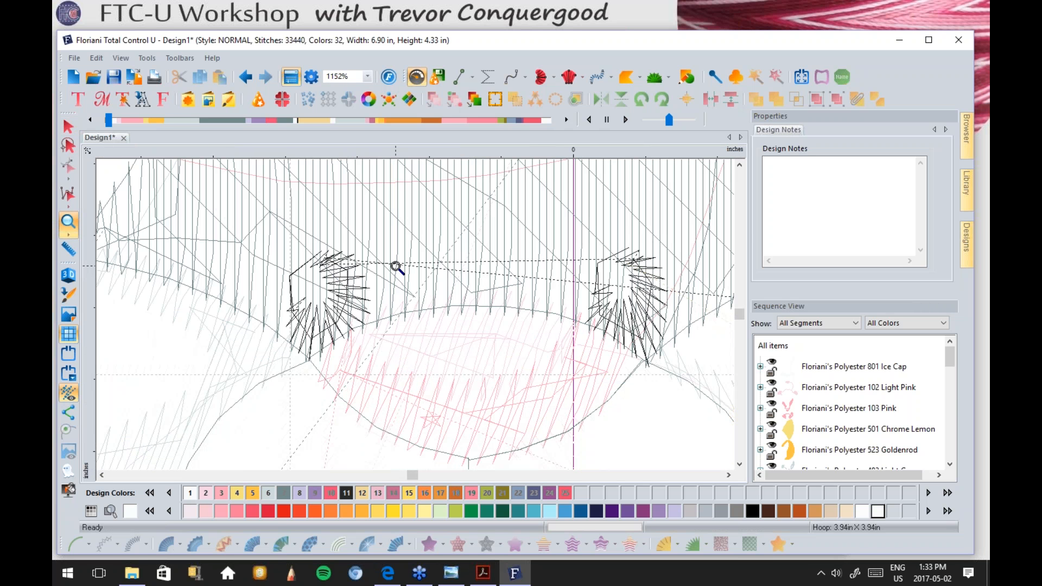
Step: Zoom in on the basket's pink bow, then zoom back out to 44% showing both designs
scroll(395, 267, down, 6)
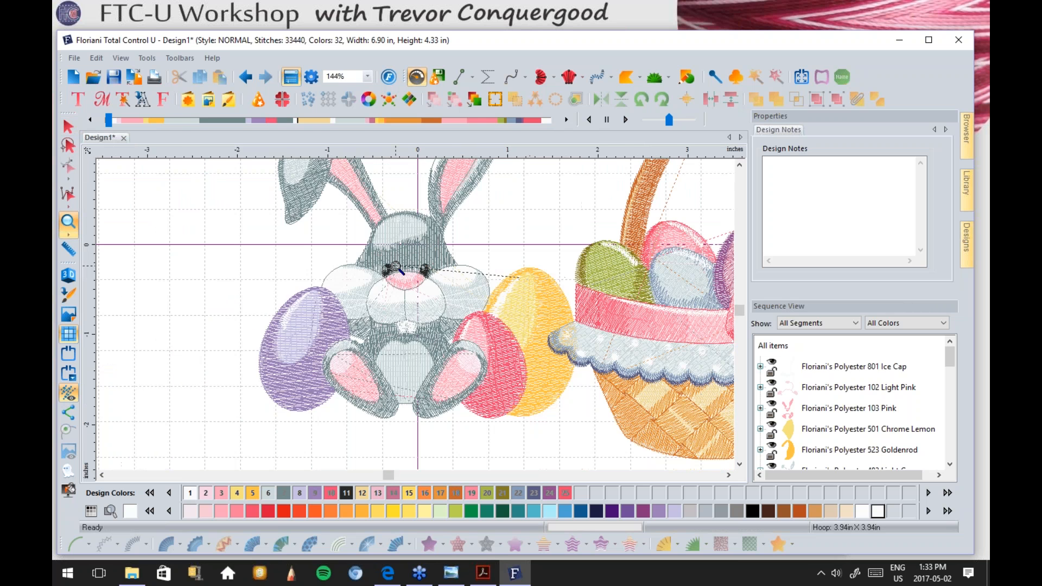
scroll(395, 267, down, 1)
drag(549, 273, 616, 338)
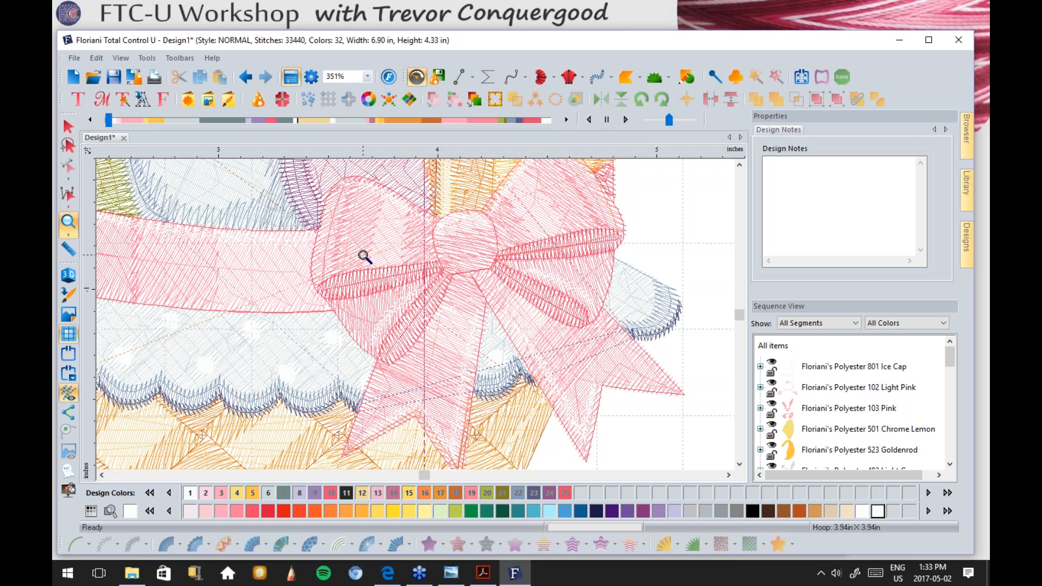
scroll(364, 258, down, 3)
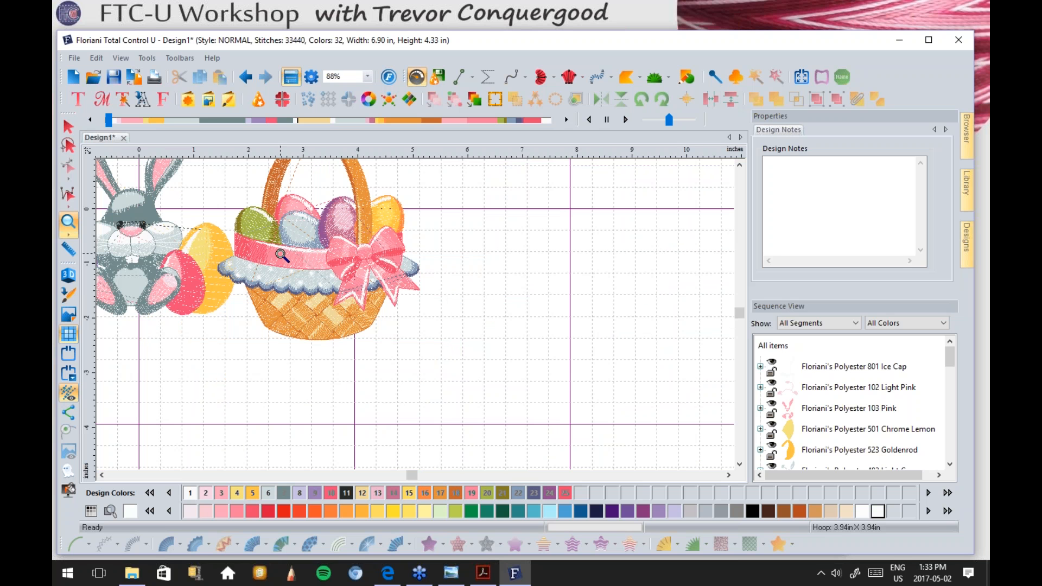
scroll(282, 255, down, 1)
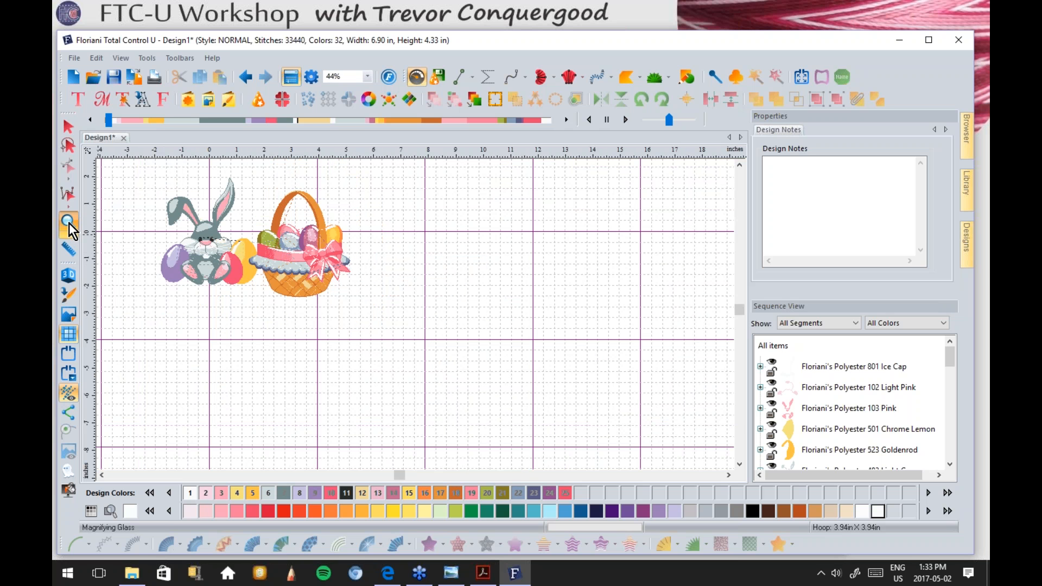
click(70, 126)
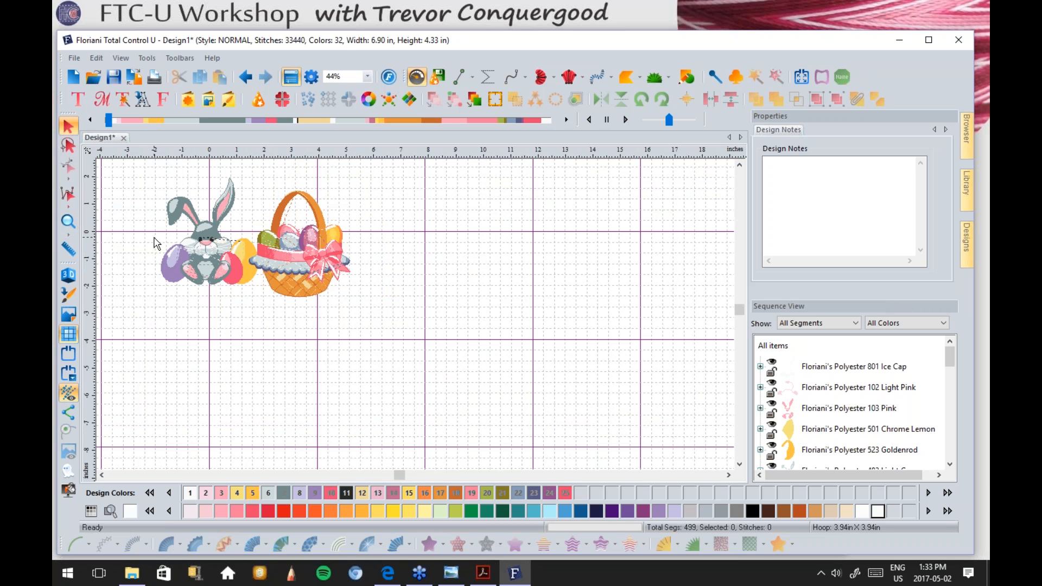
Step: Select the basket, then the bunny, then the basket again, and clear the selection
click(298, 264)
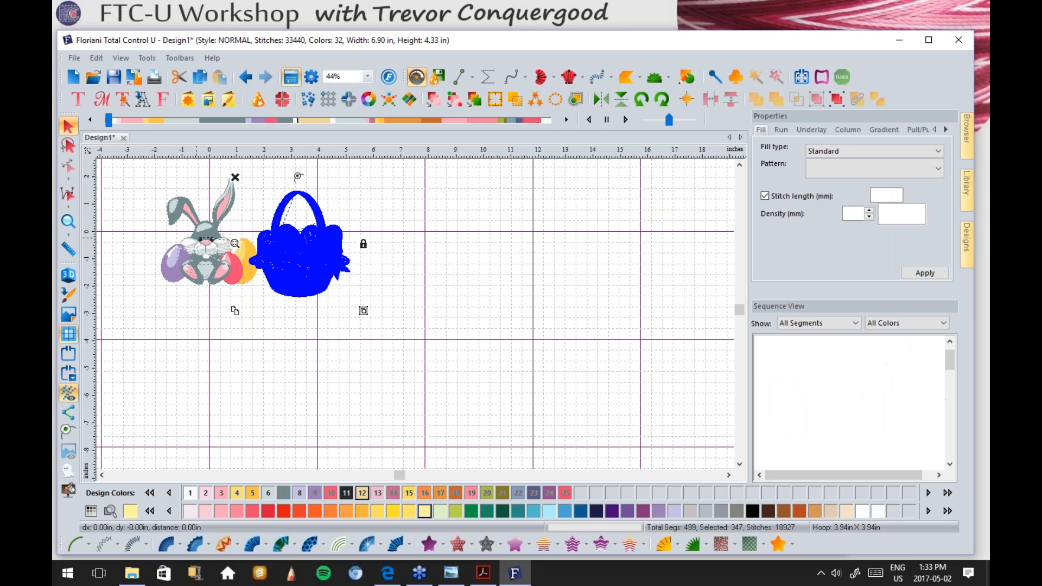
click(199, 244)
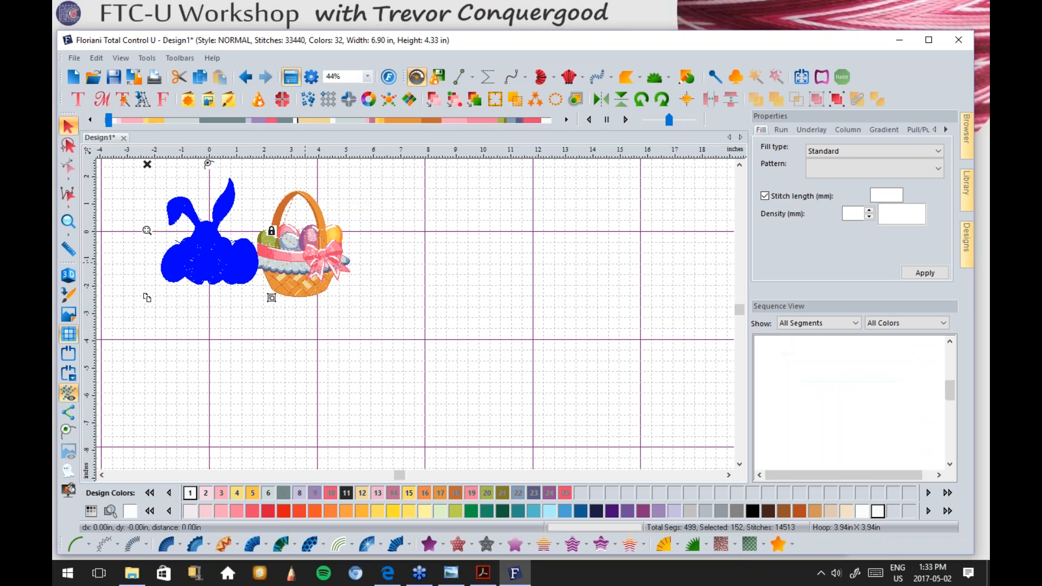
click(307, 267)
click(412, 252)
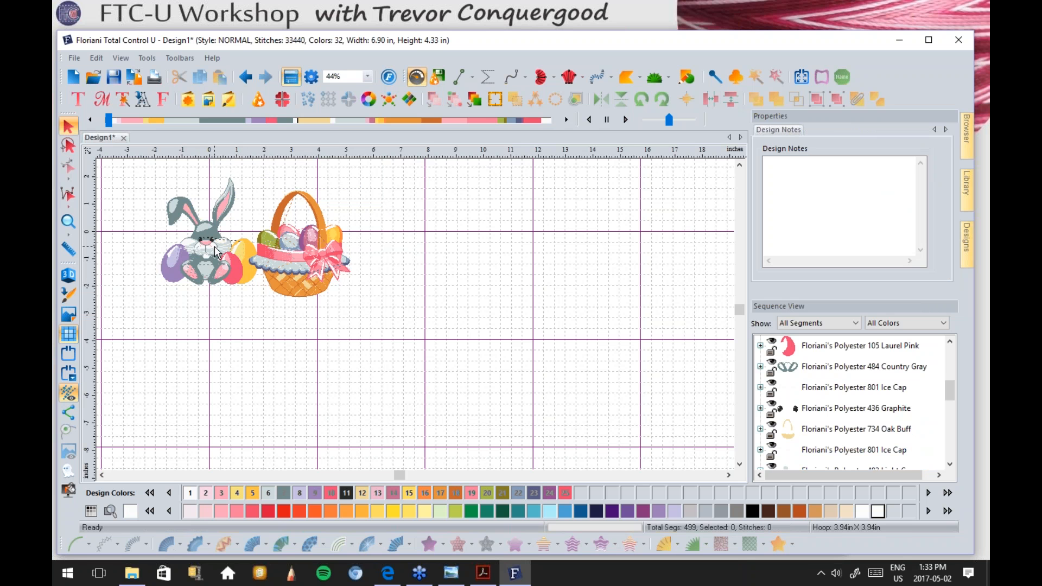
Step: Zoom out to 22% and scale the basket down to 2.55 x 2.69 in
scroll(219, 245, down, 1)
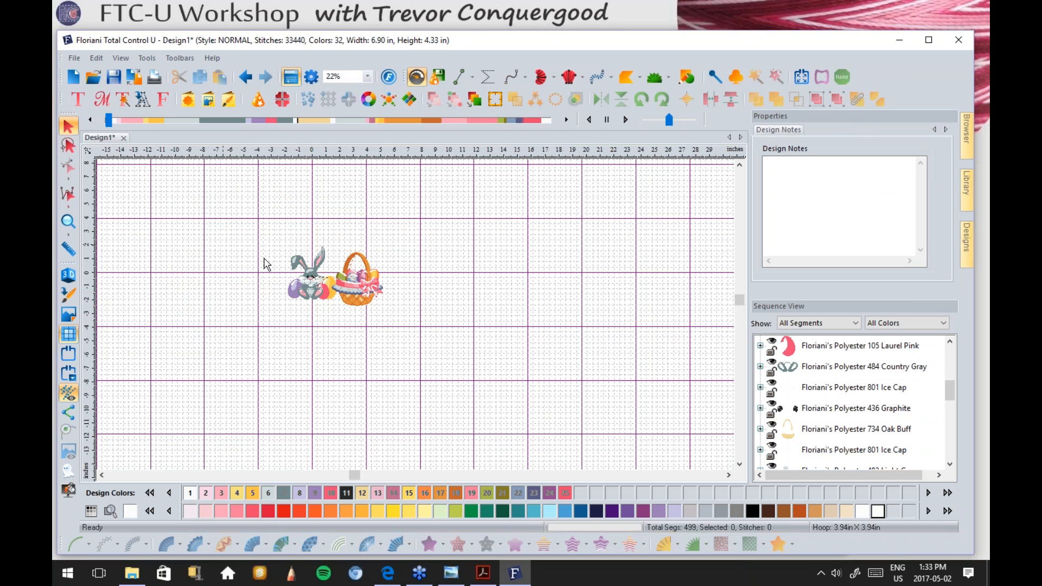
click(359, 285)
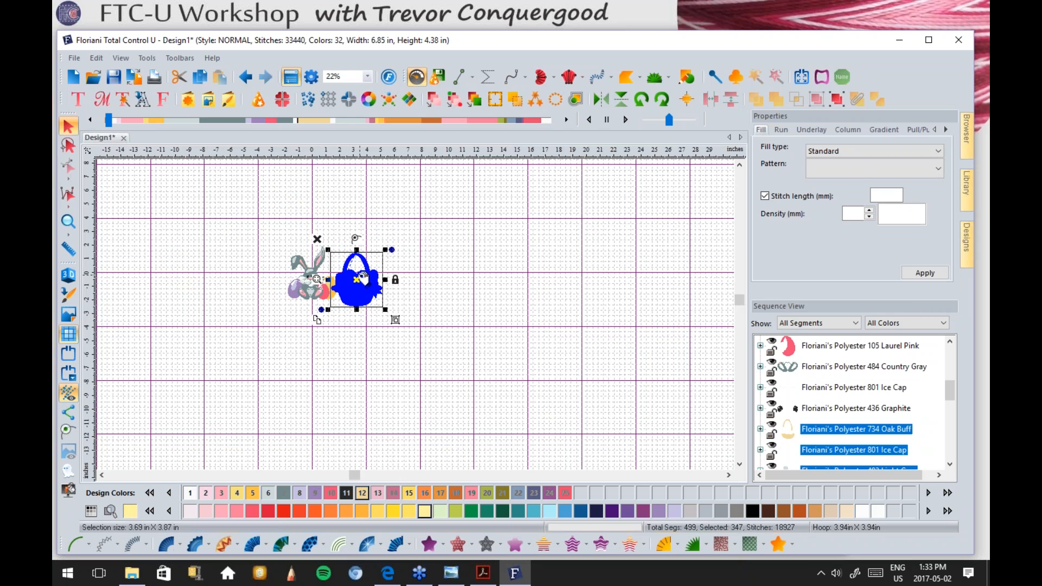
drag(327, 249, 346, 265)
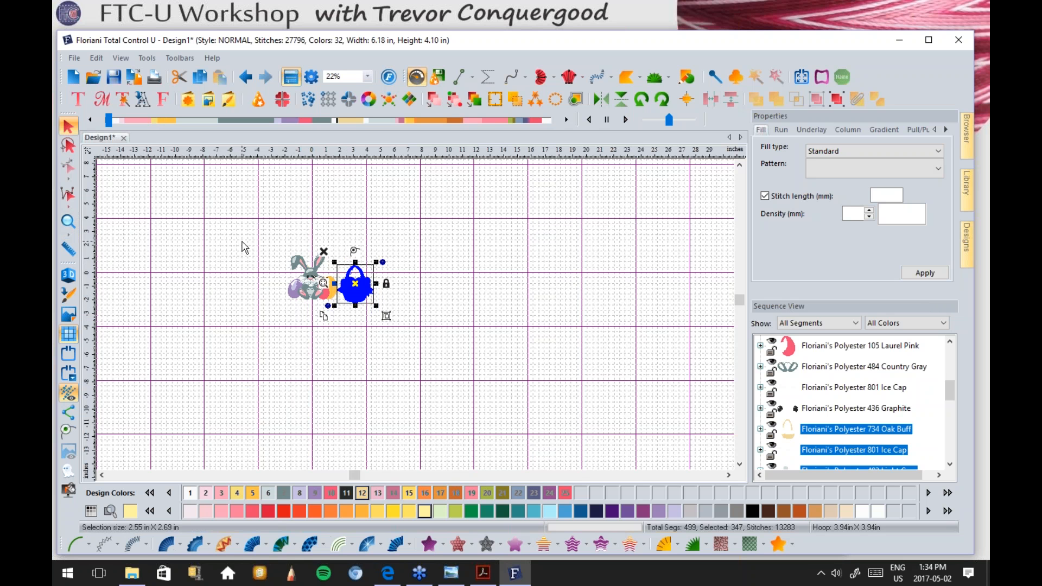
Step: Zoom to 97% around the bunny and the smaller basket
click(70, 223)
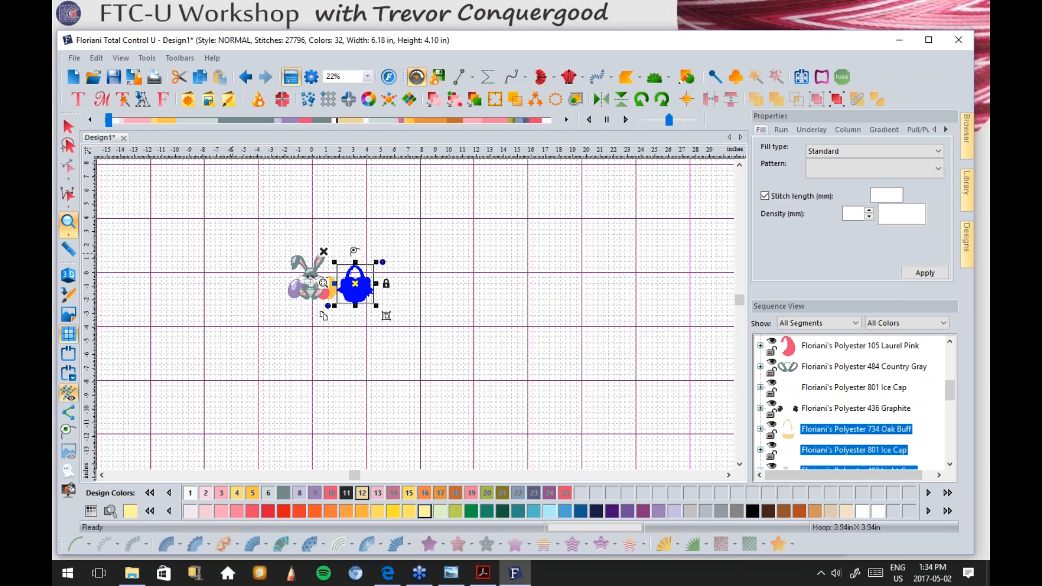
drag(275, 249, 389, 319)
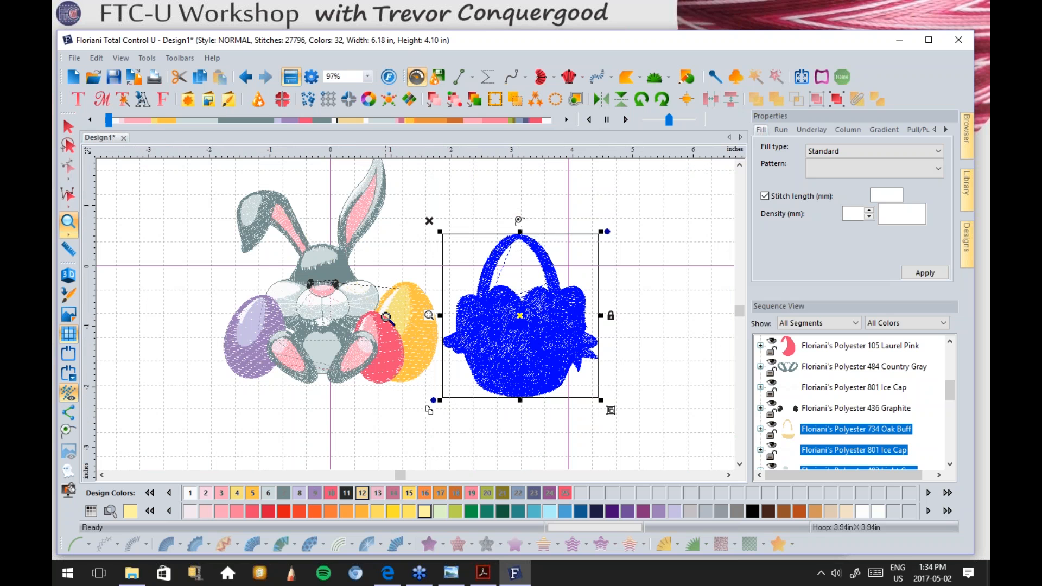
click(68, 126)
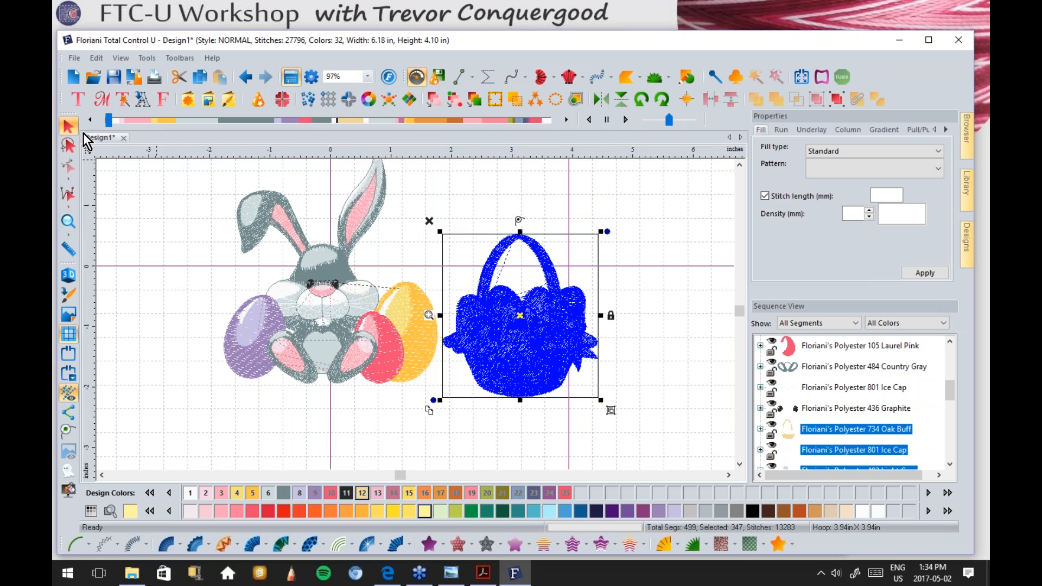
Step: Select the bunny, the basket, then the bunny again
click(340, 321)
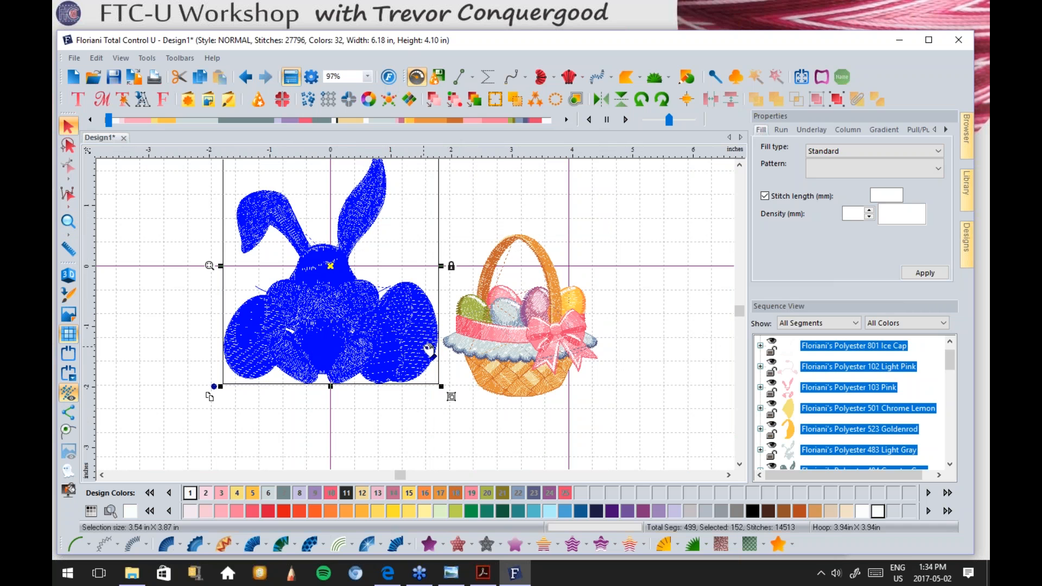
click(740, 165)
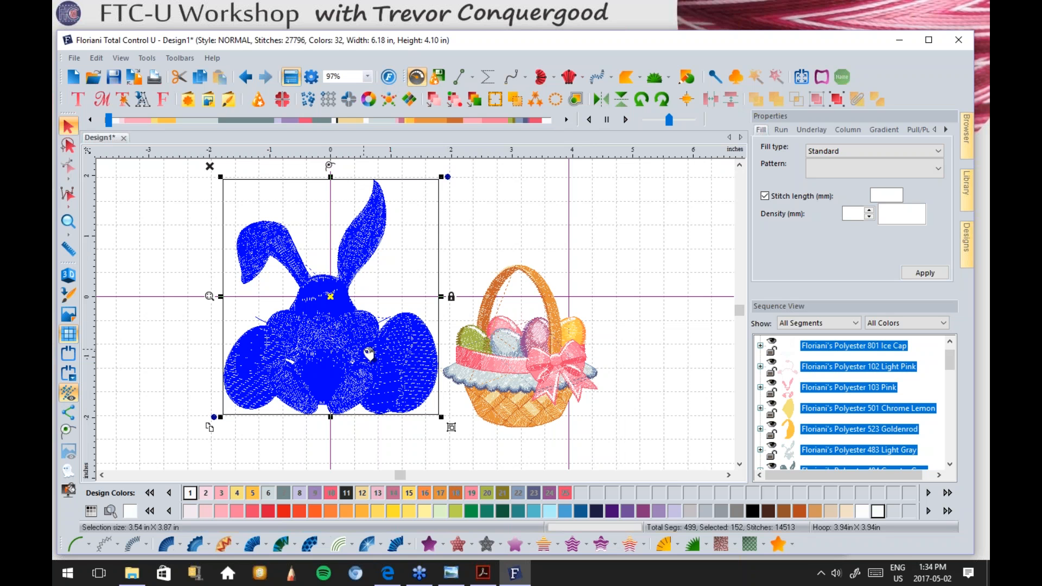
click(520, 387)
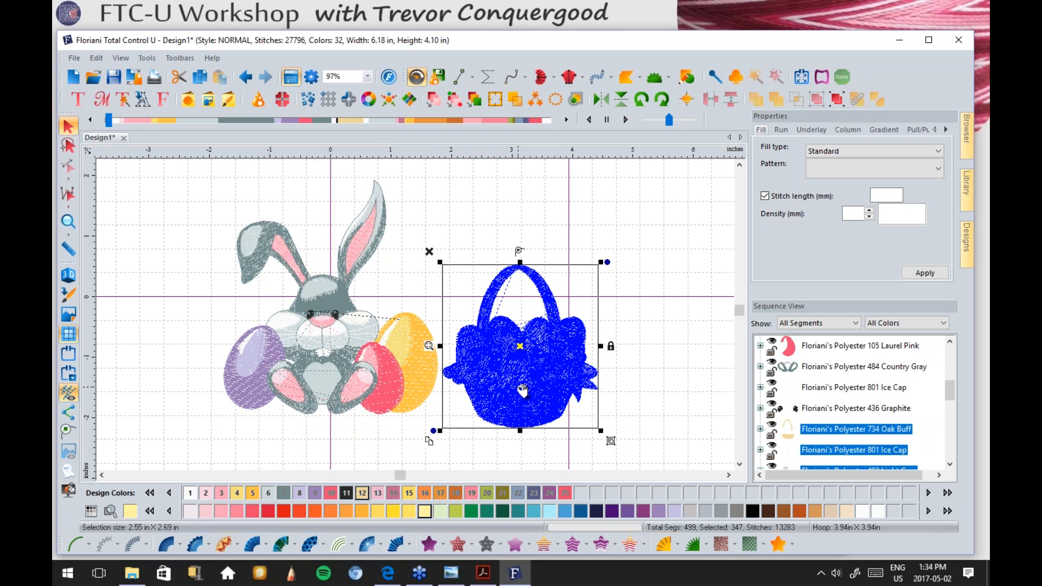
click(411, 345)
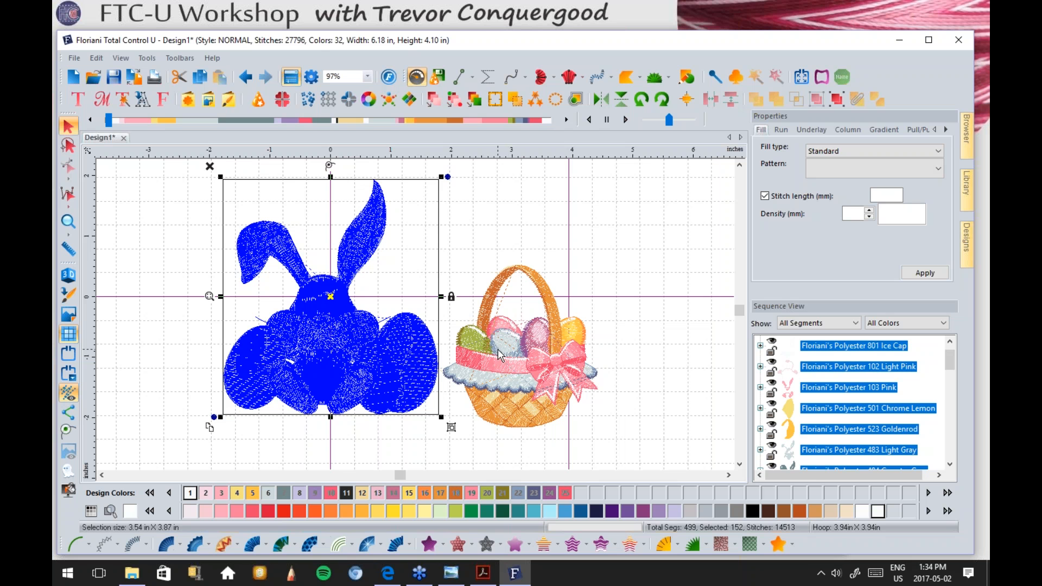
Step: Scale the basket up by its corner handle and stretch it wider, making the design 7.58 in wide
click(500, 351)
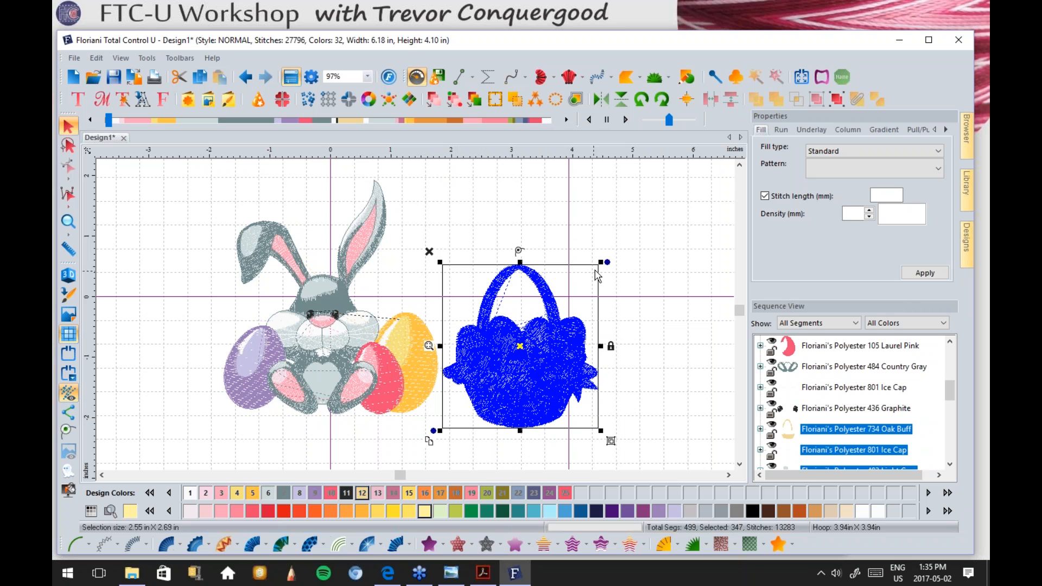
drag(600, 263, 644, 242)
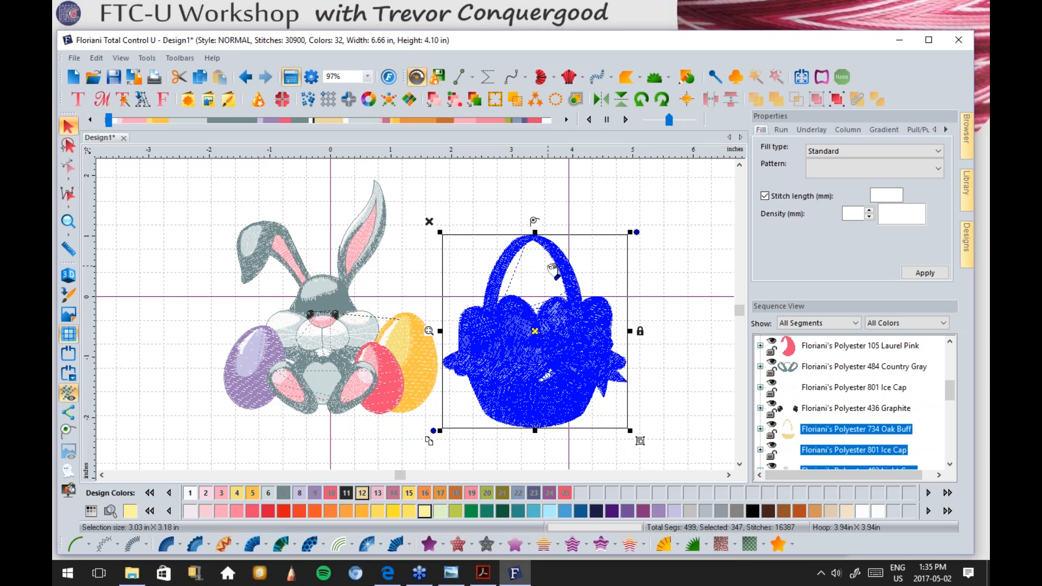
click(660, 280)
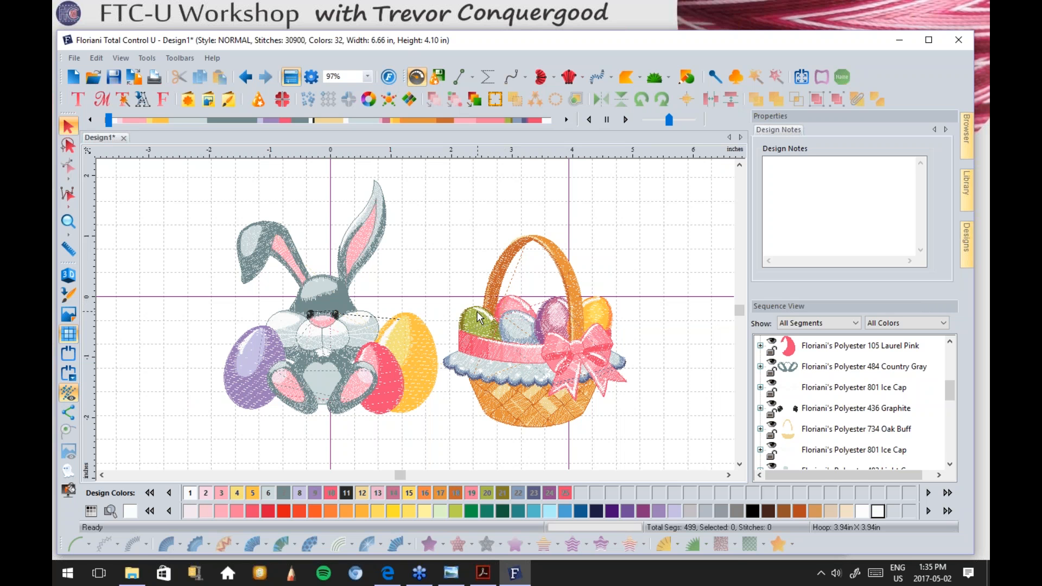
click(497, 281)
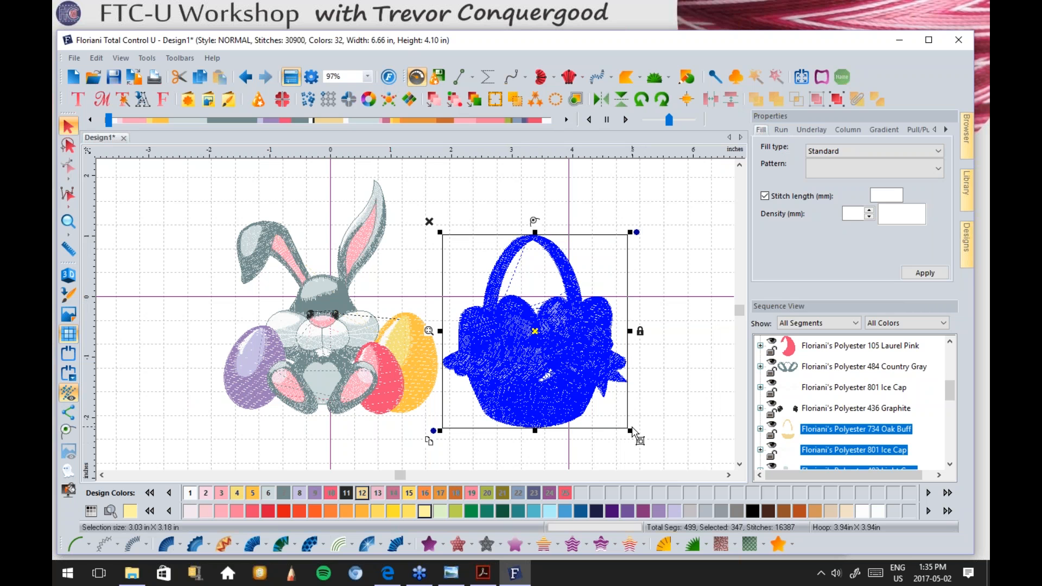
drag(630, 430, 611, 412)
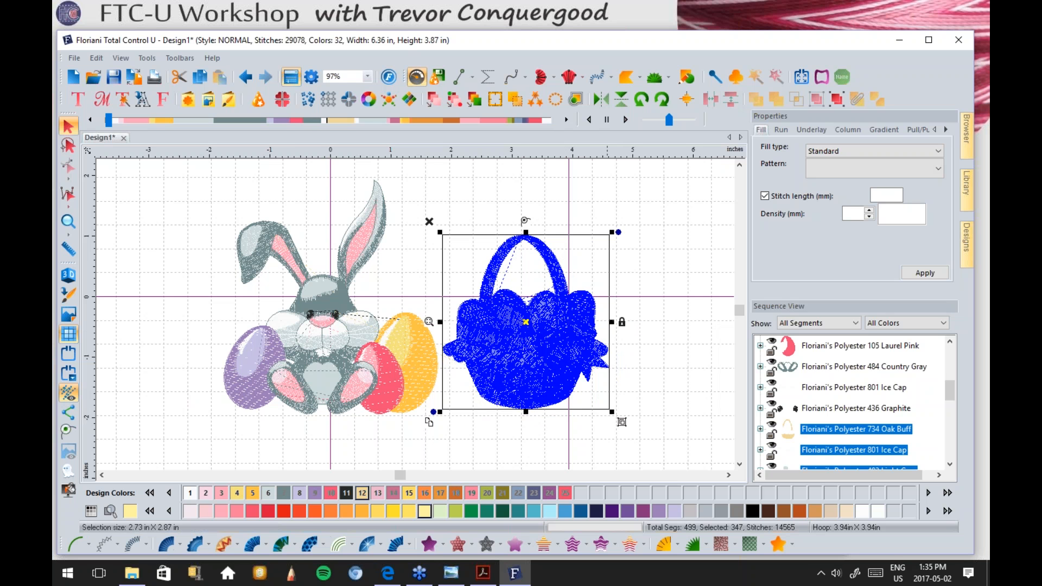
drag(613, 322, 688, 320)
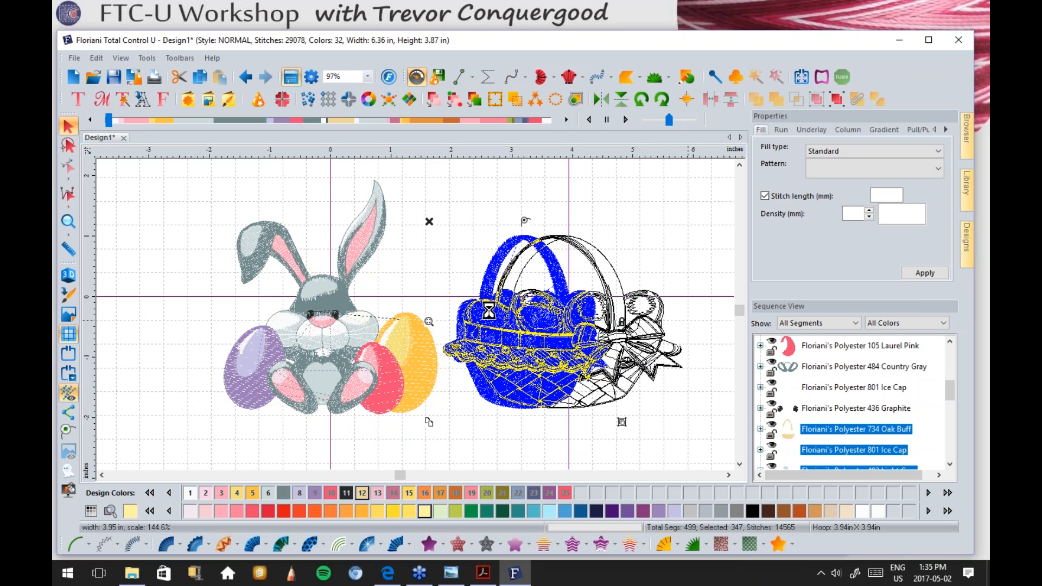
click(619, 206)
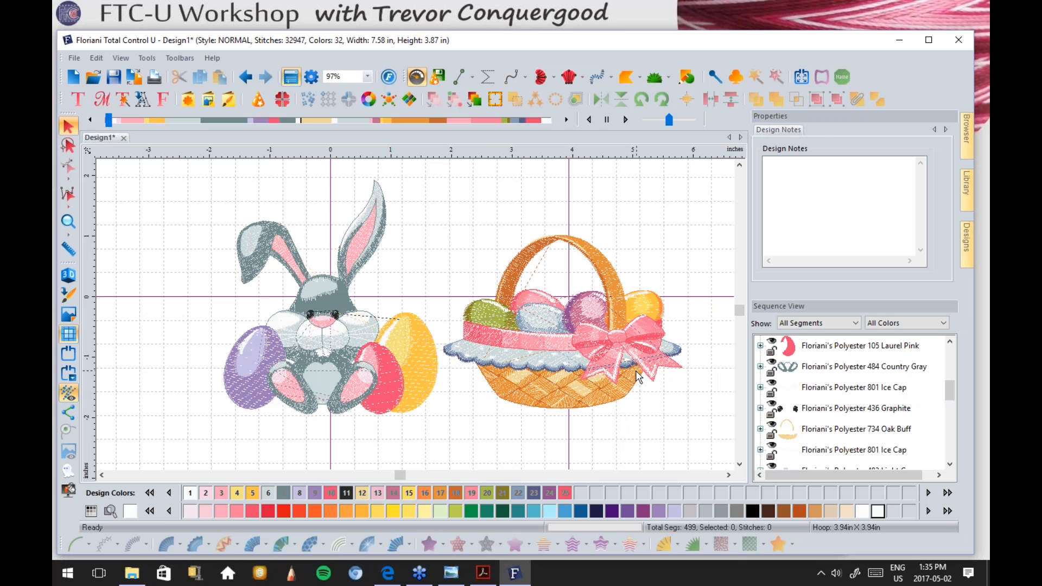
click(530, 336)
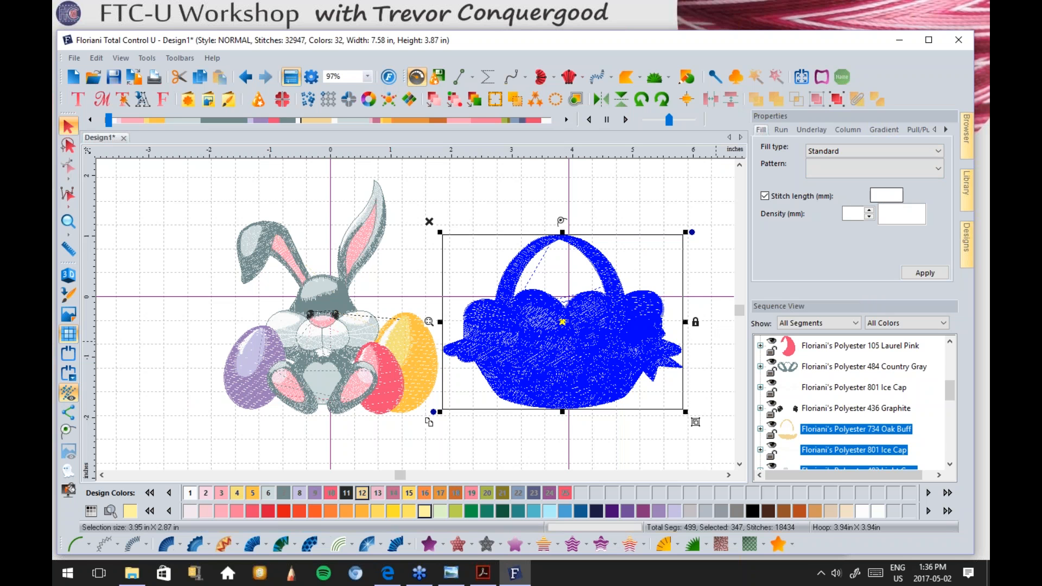
click(711, 262)
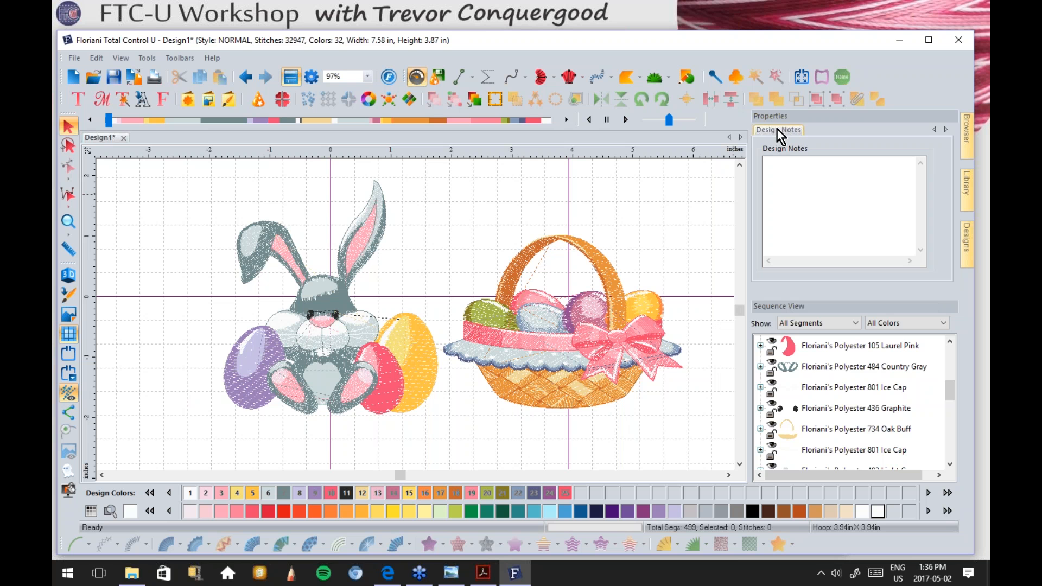
click(366, 239)
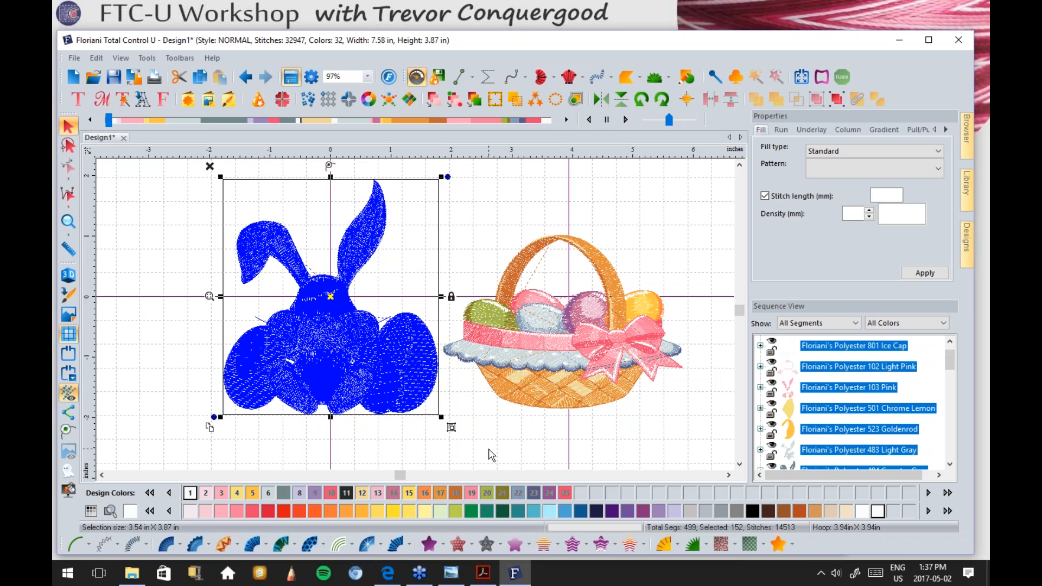
click(963, 185)
click(535, 369)
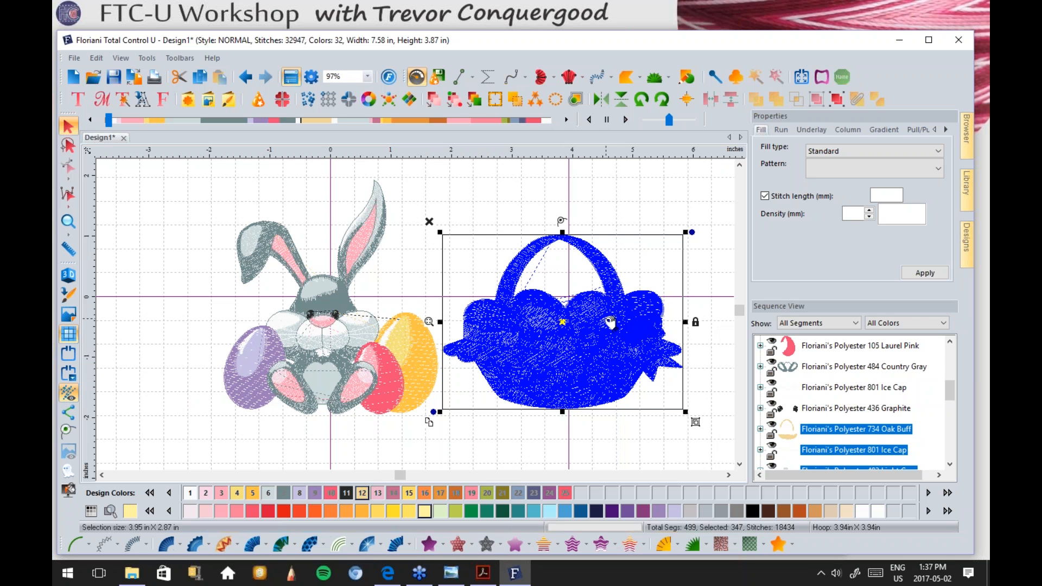
drag(949, 389, 952, 352)
click(829, 359)
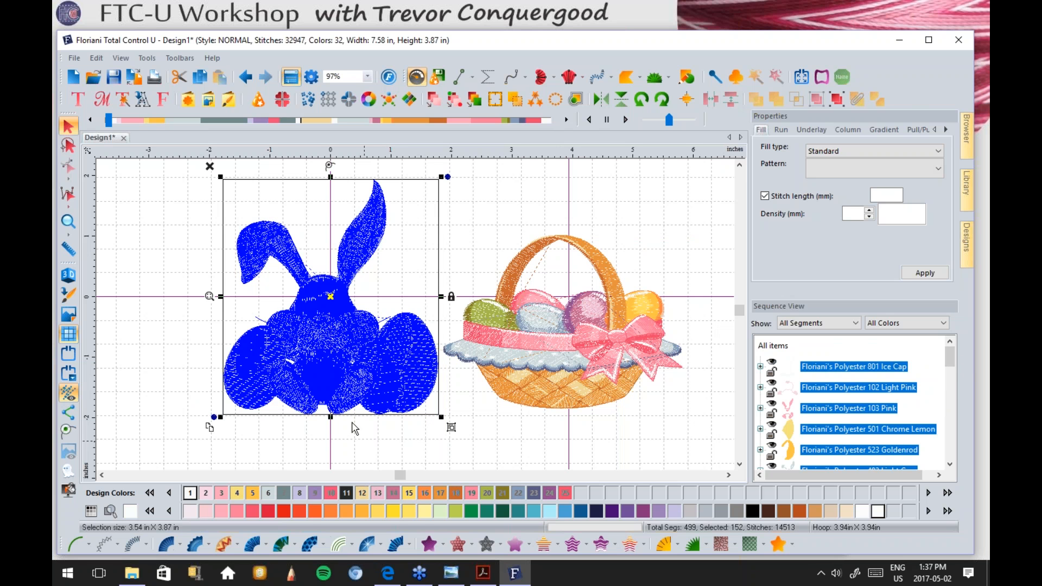
click(162, 202)
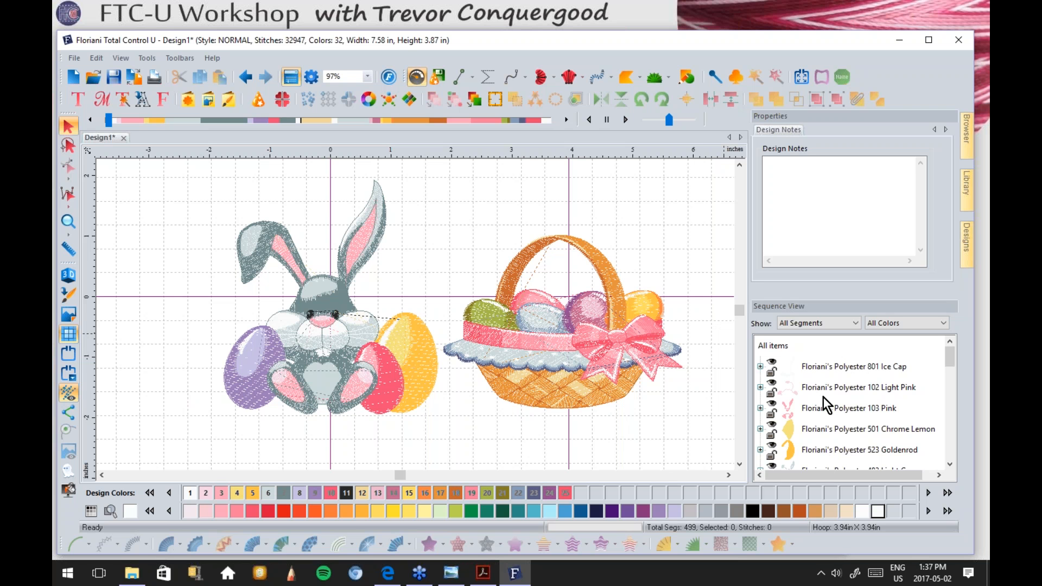
Step: Scroll the Sequence View down and select the Polyester 105 Laurel Pink egg row
click(949, 465)
click(949, 465)
click(949, 465)
click(949, 465)
click(949, 465)
click(949, 465)
click(949, 464)
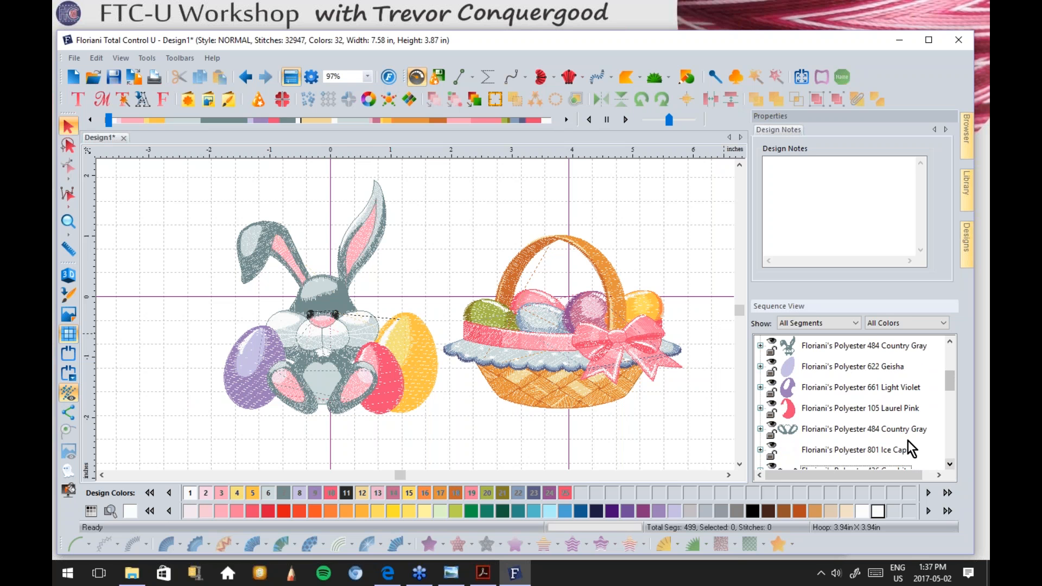
click(797, 408)
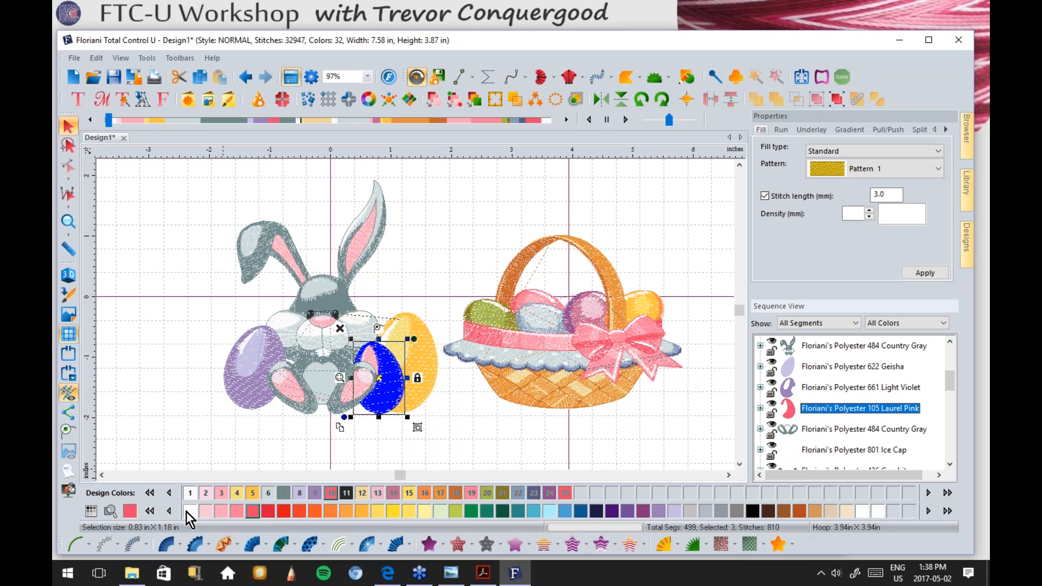
Step: Switch the palette to the Floriani Poly chart and page through its colours, including the variegated ones
click(91, 512)
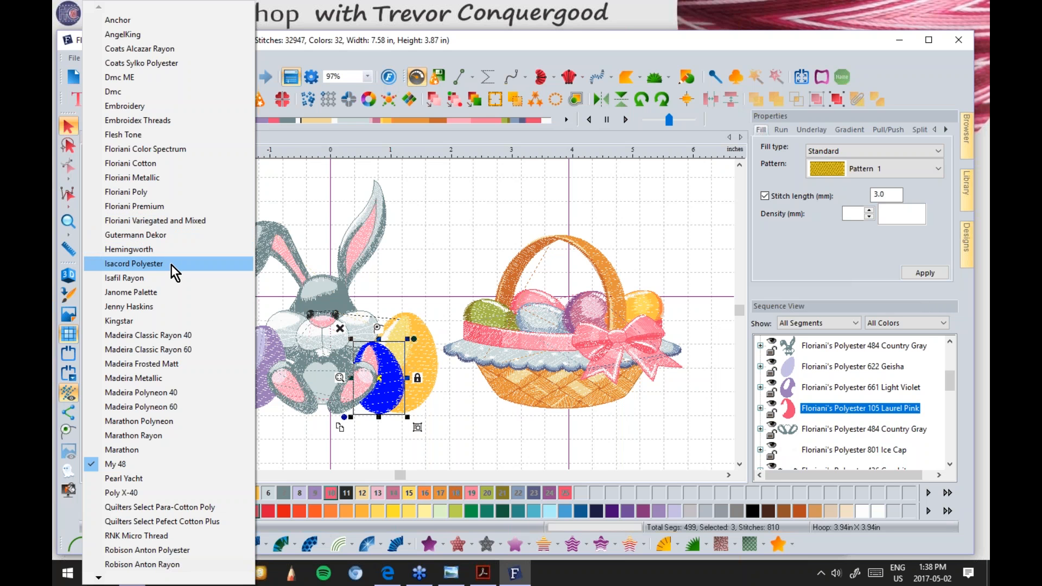
click(145, 190)
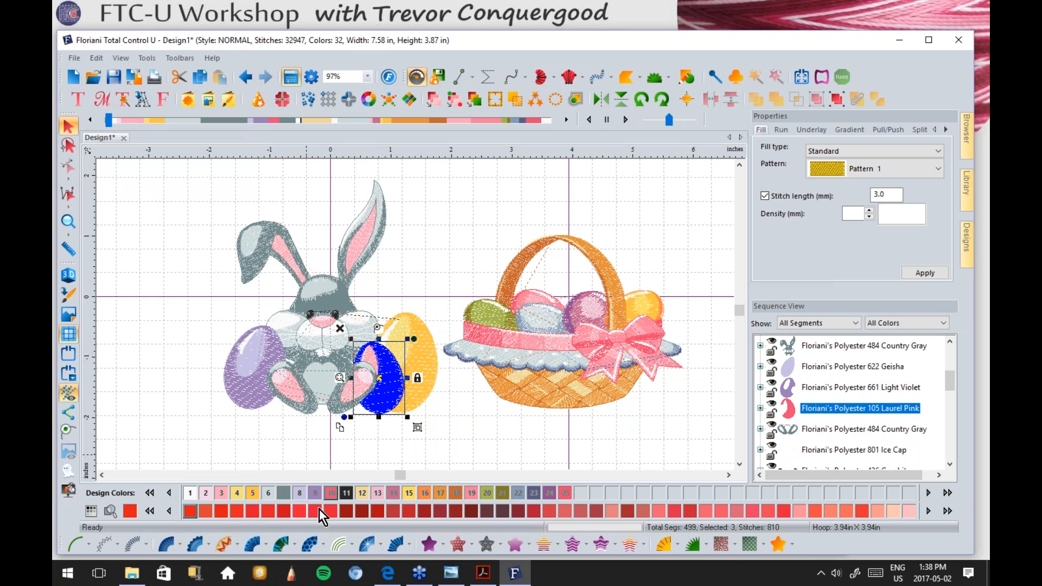
click(947, 511)
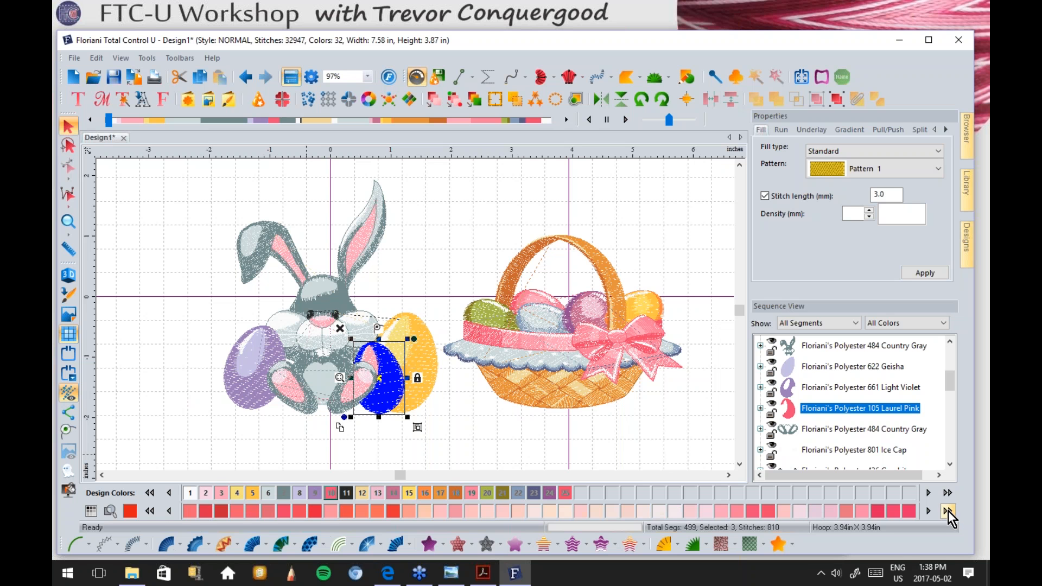
click(948, 511)
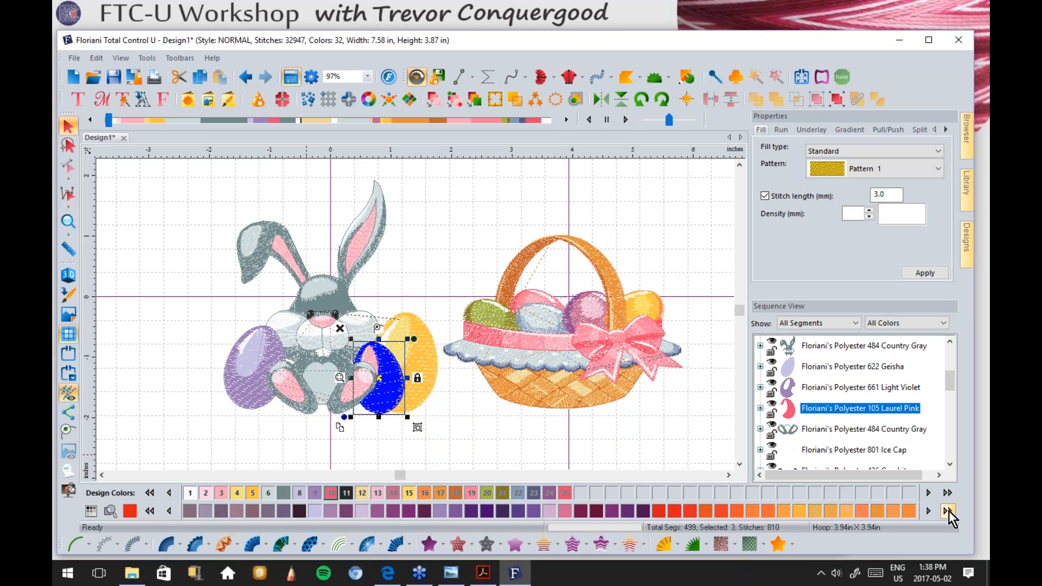
click(947, 511)
click(948, 510)
click(948, 510)
click(948, 510)
click(947, 510)
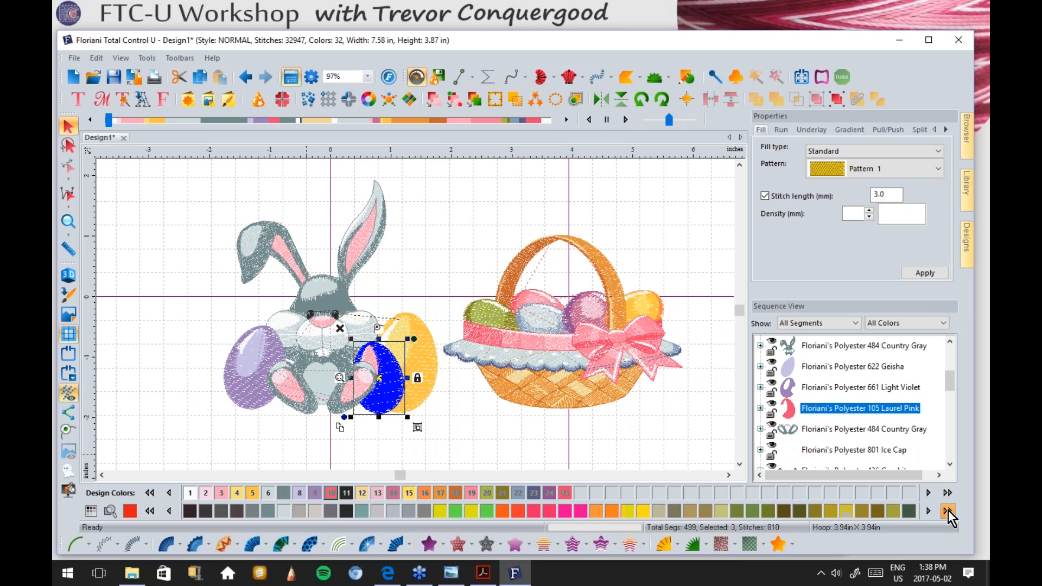
click(948, 511)
click(947, 511)
click(948, 511)
click(948, 511)
click(947, 511)
click(947, 511)
click(948, 511)
click(947, 511)
click(947, 511)
click(948, 510)
click(948, 511)
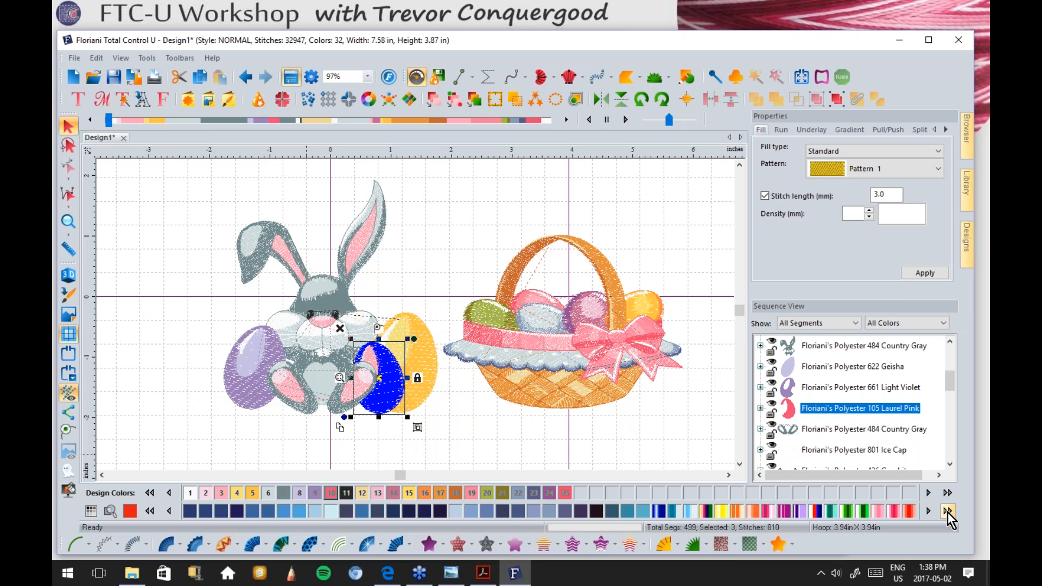
click(947, 511)
click(948, 511)
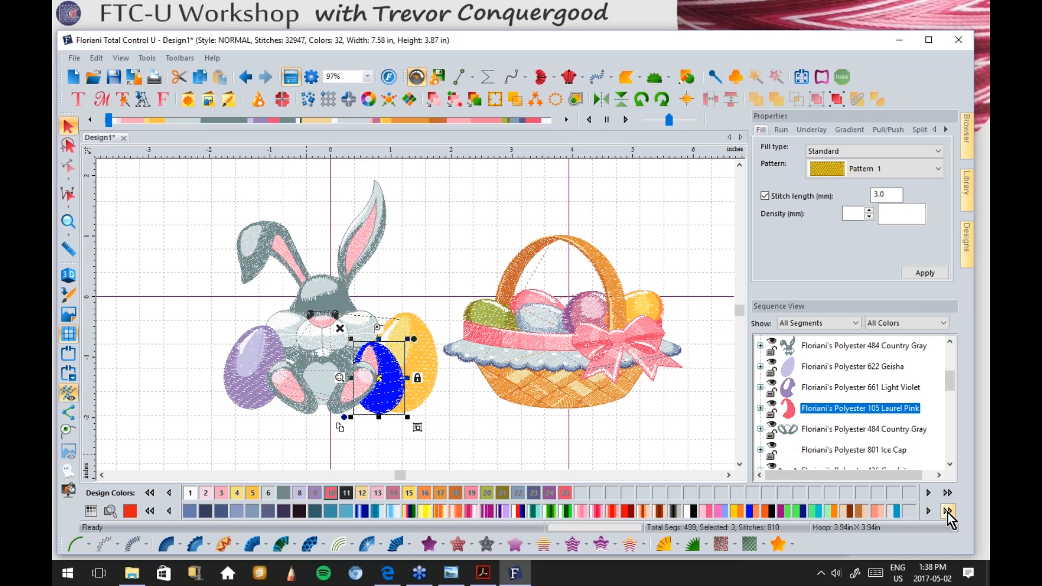
Step: Switch to the Floriani Color Spectrum chart, page to its pink and red shades, then deselect
click(92, 510)
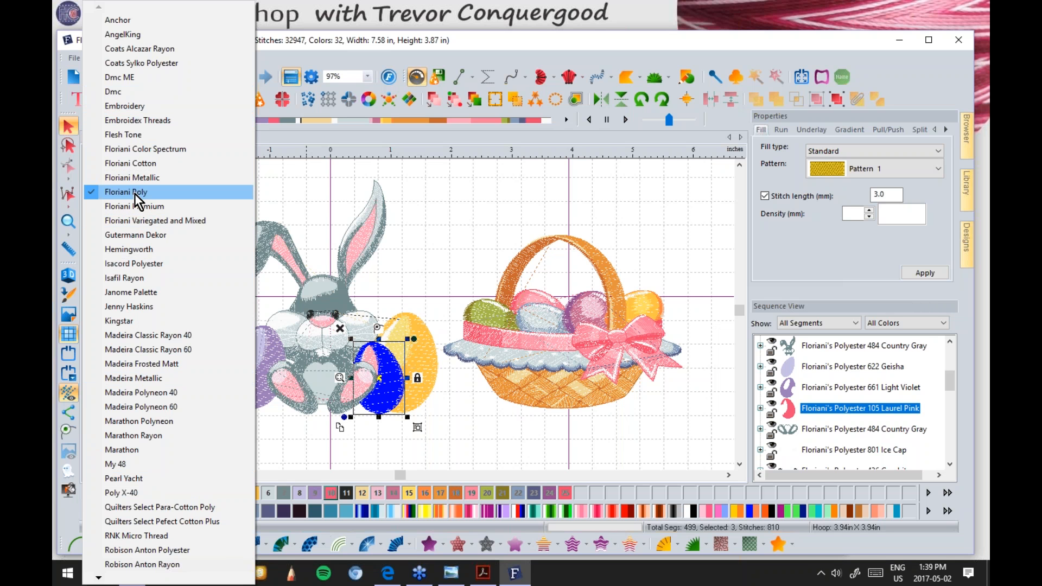
click(136, 149)
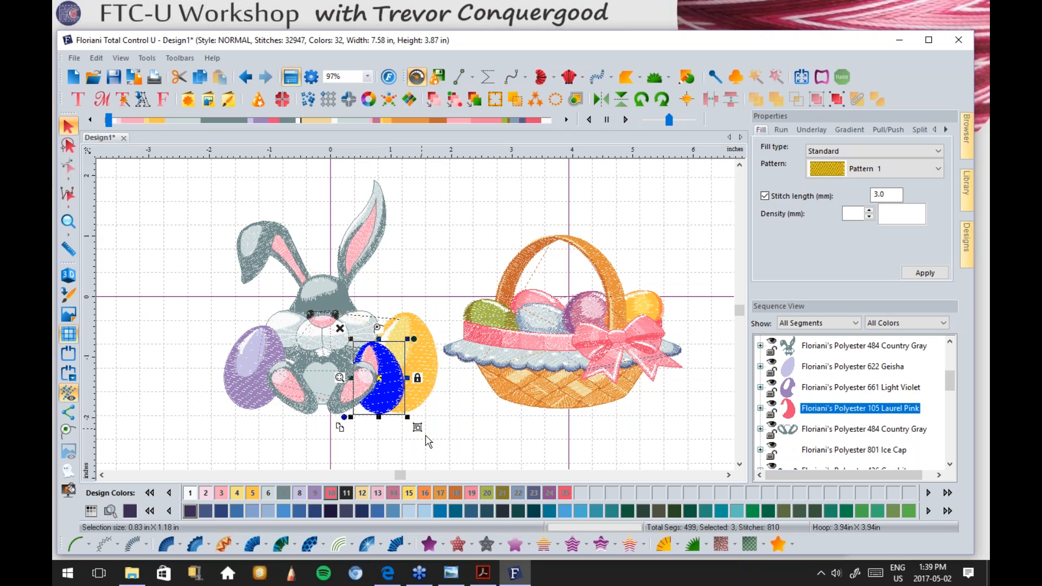
click(950, 512)
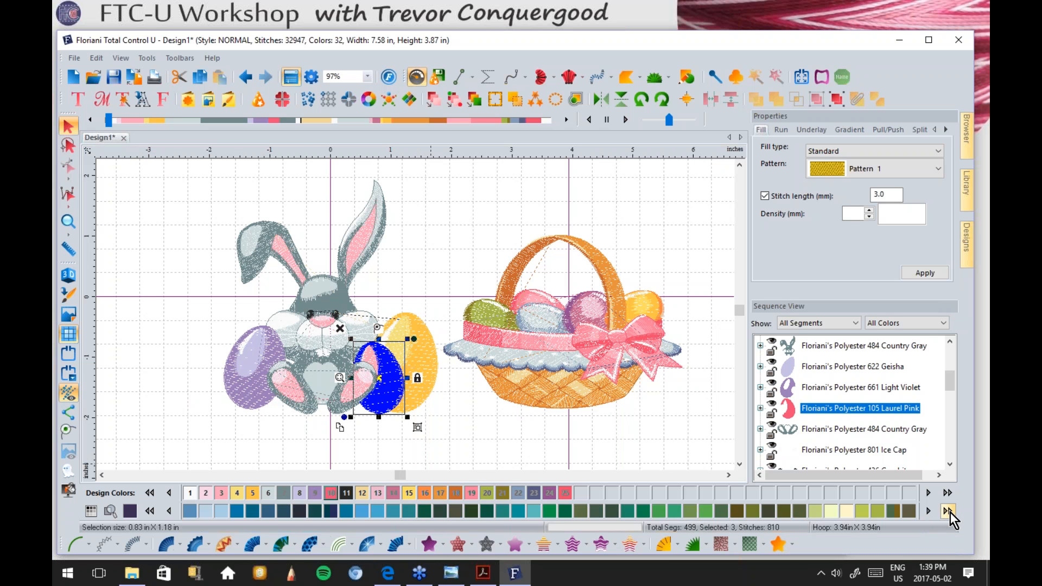
click(950, 513)
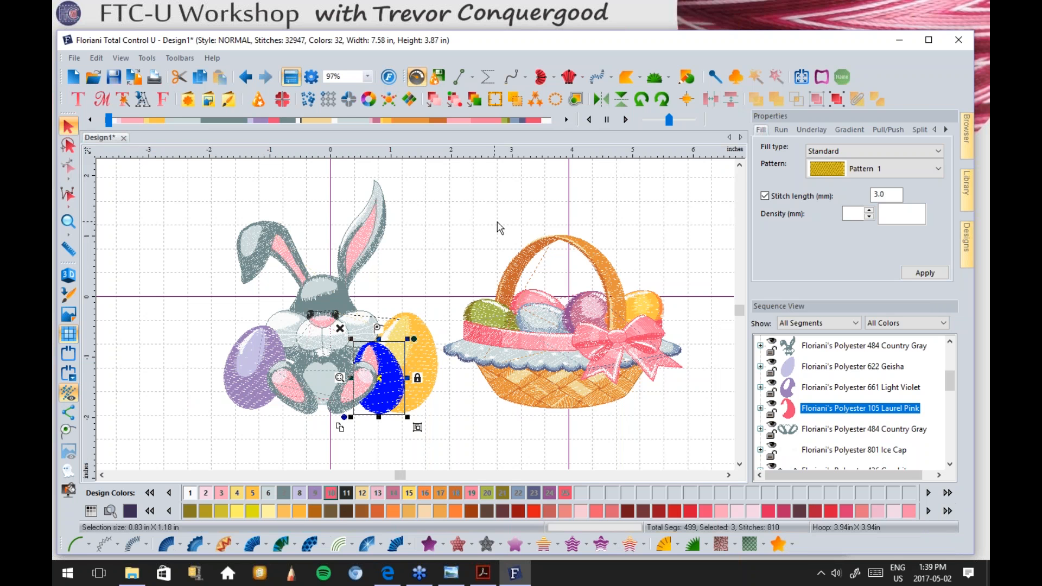
click(169, 202)
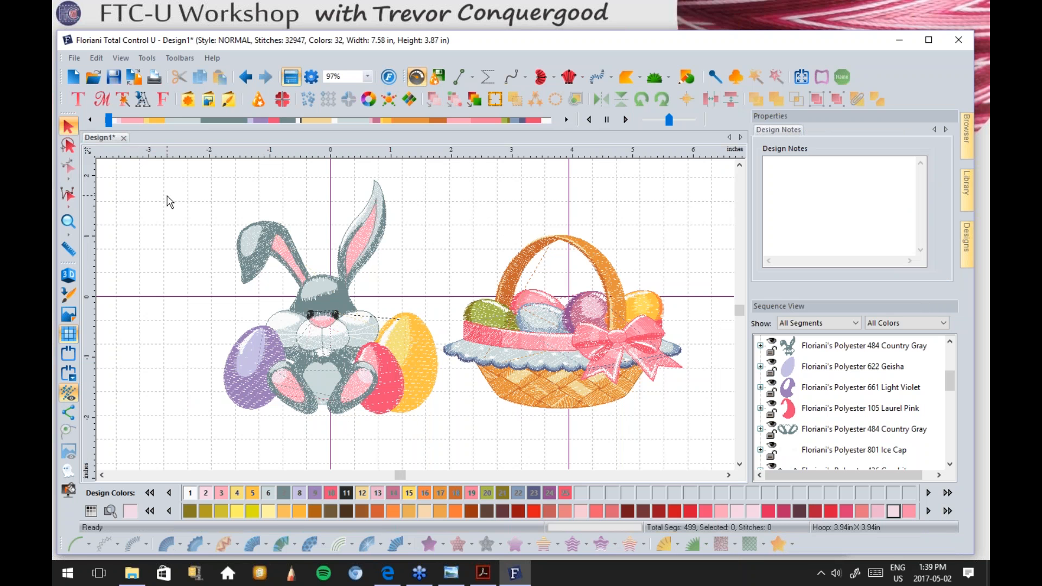
Step: Ungroup the bunny-and-eggs group into separate parts and deselect it
click(318, 361)
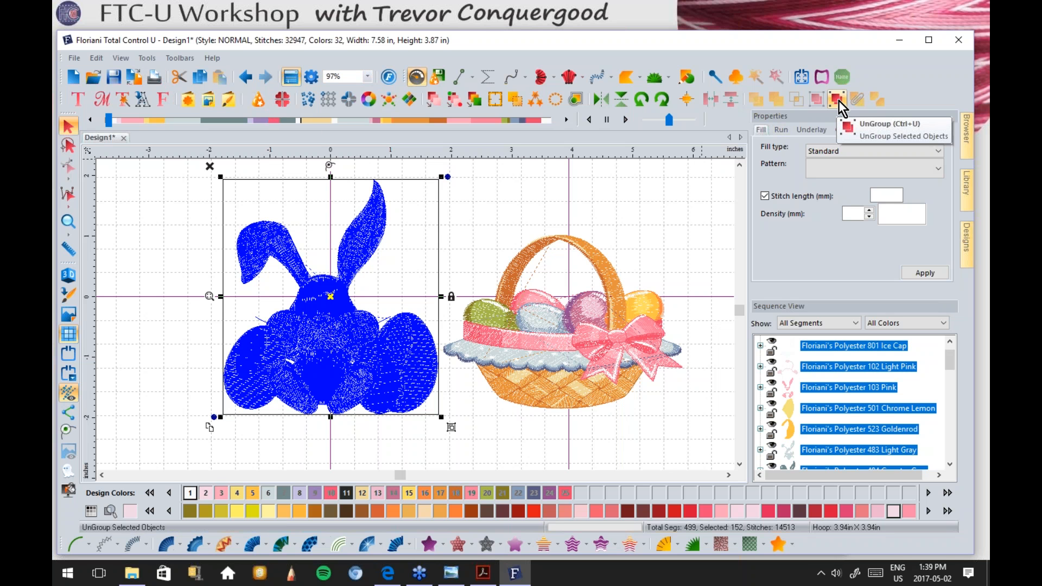
click(505, 185)
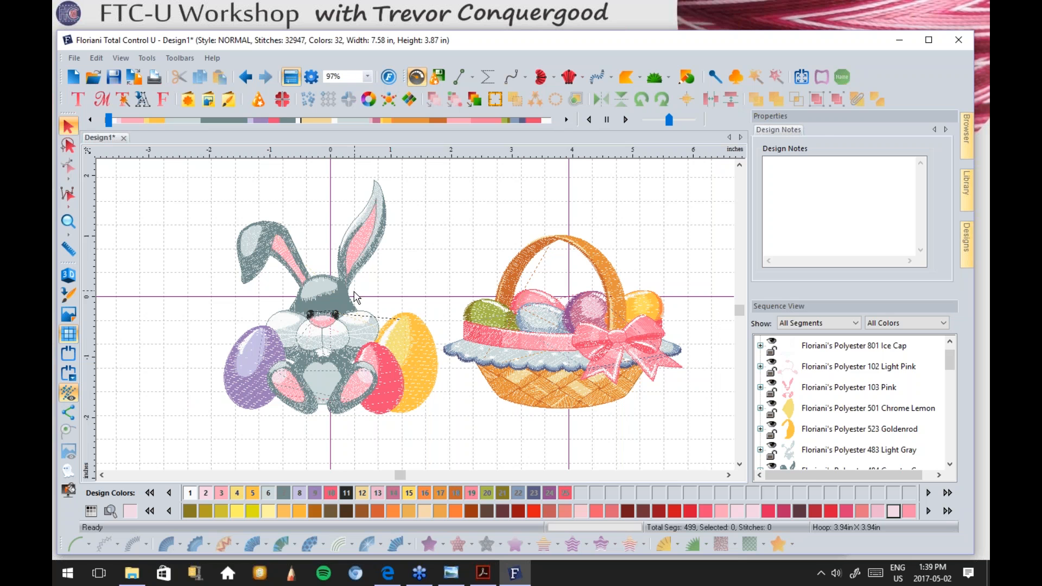
click(326, 318)
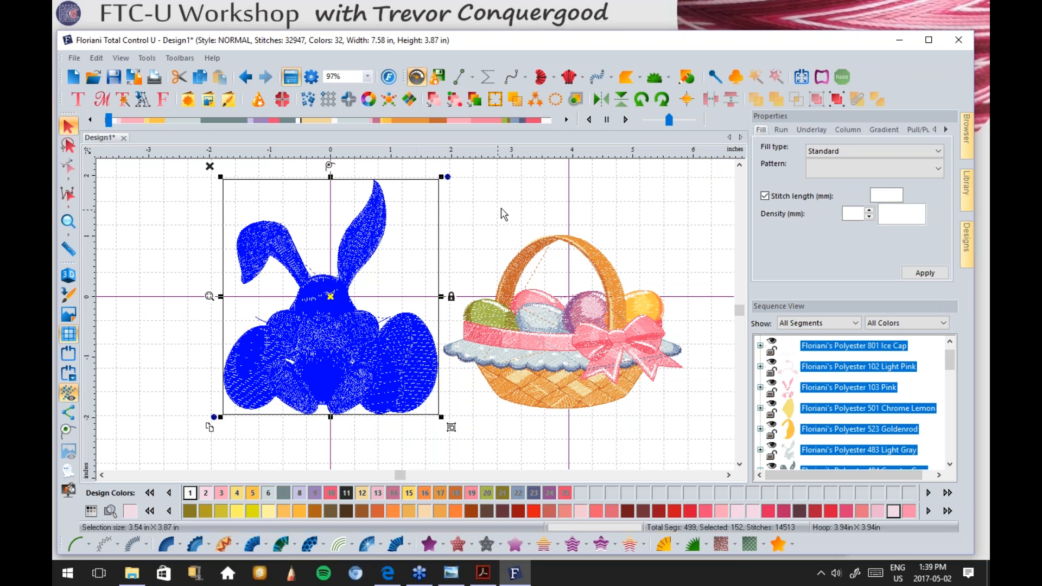
click(838, 97)
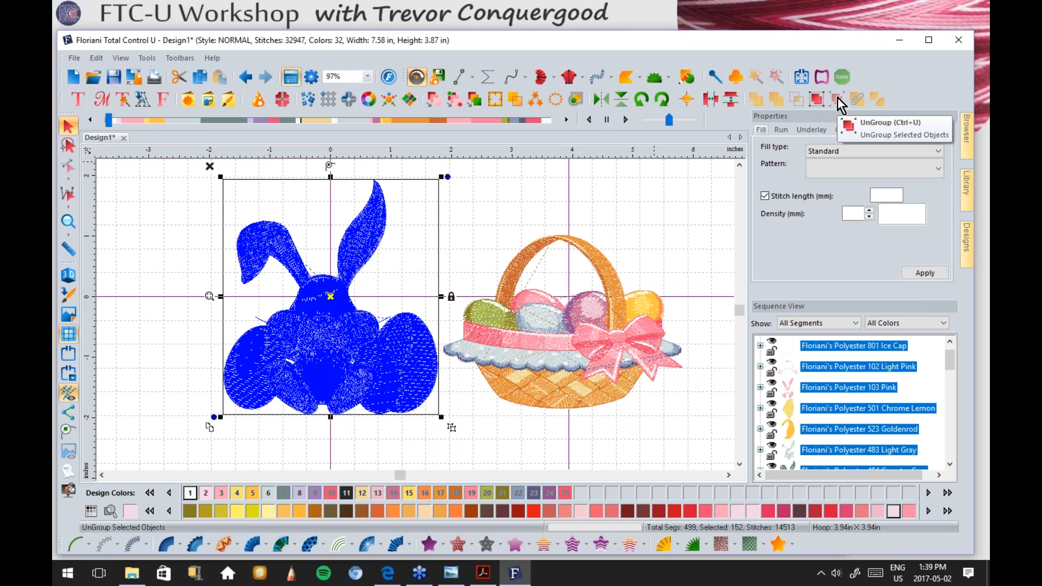
click(172, 234)
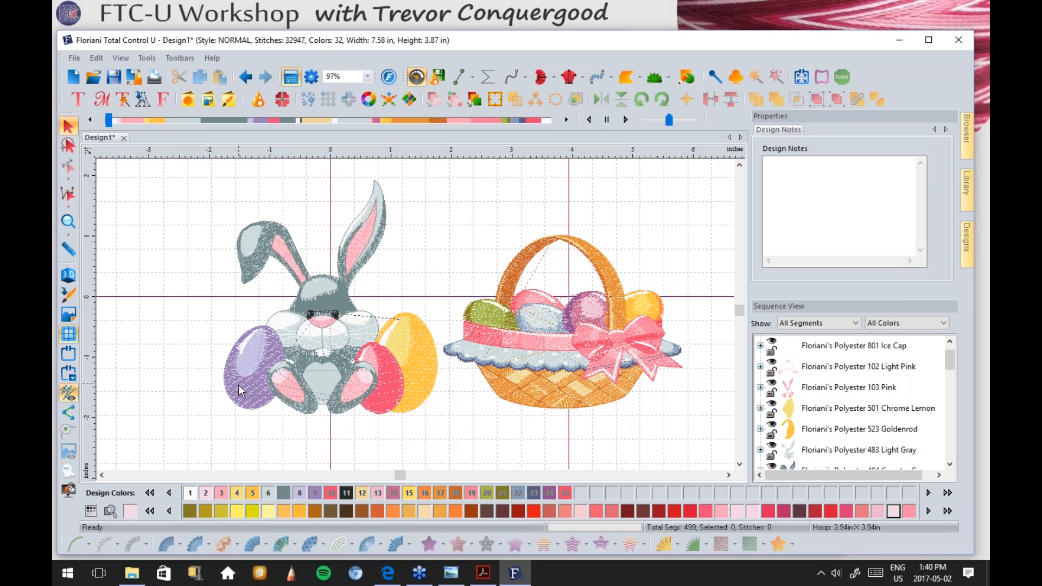
Step: Browse the Madeira Polyneon 40 palette with the purple egg selected, then select the pink egg
click(247, 399)
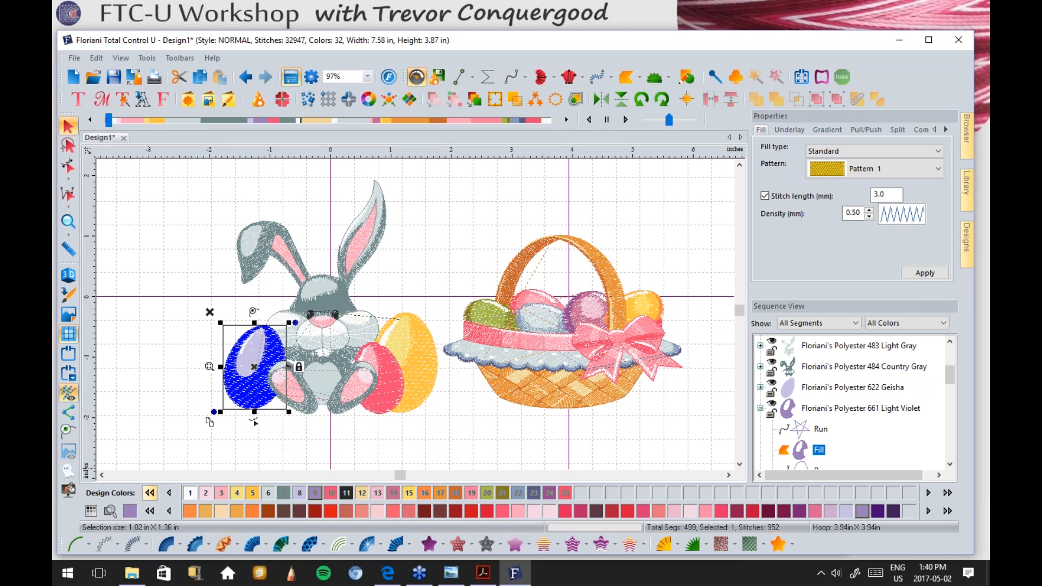
click(91, 510)
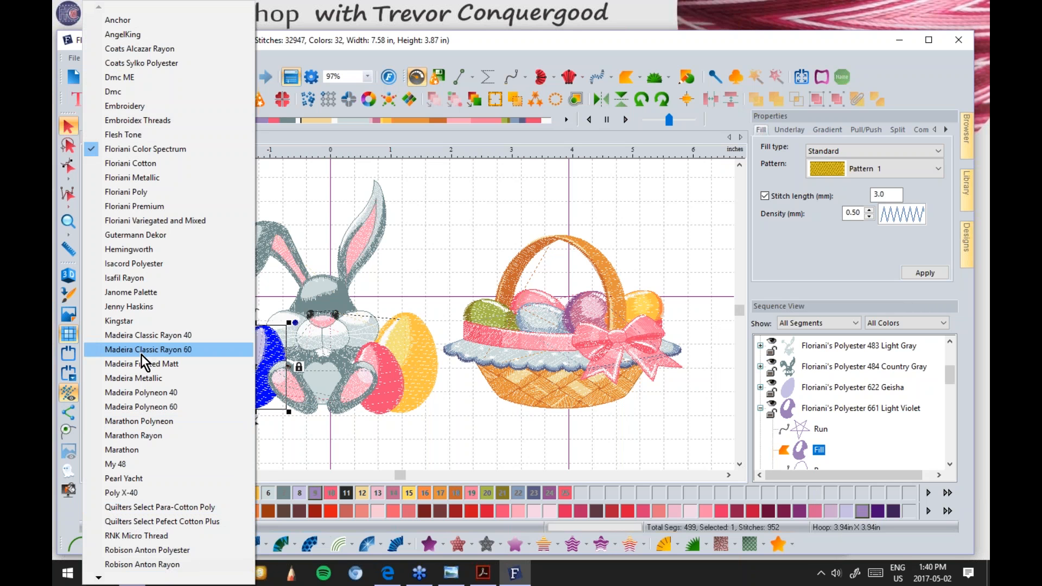
click(154, 392)
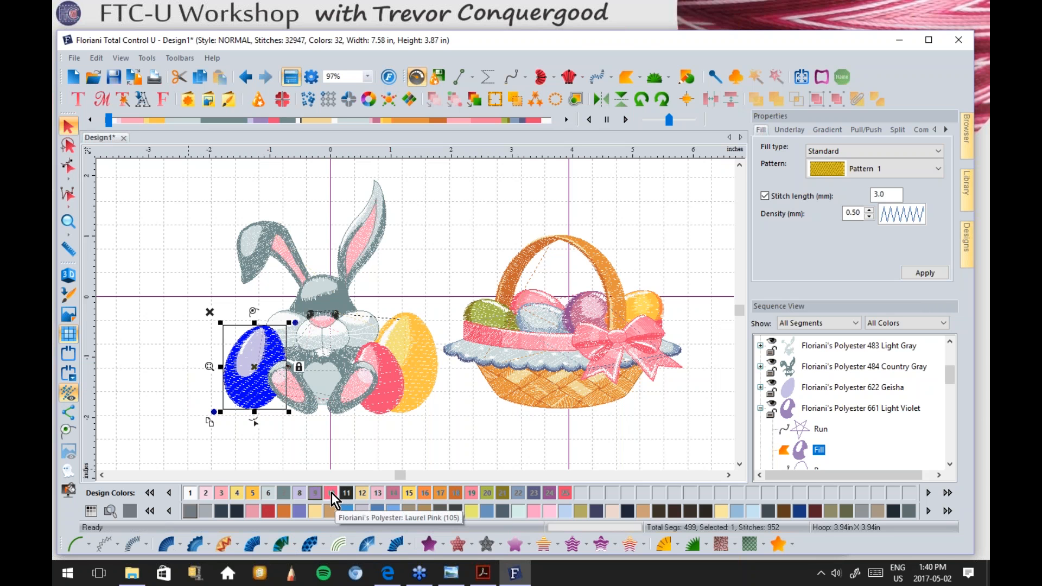
click(328, 460)
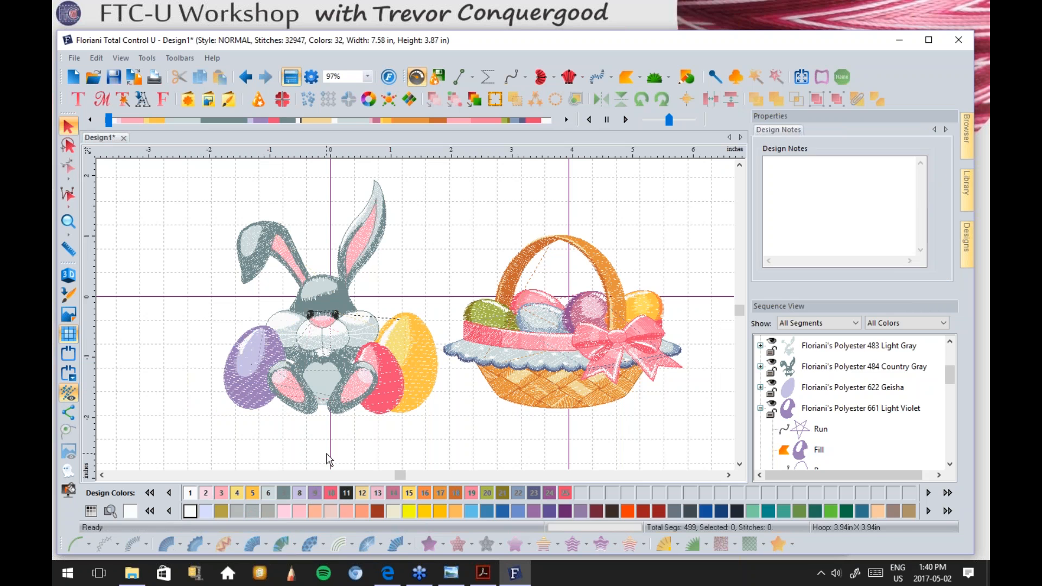
click(380, 398)
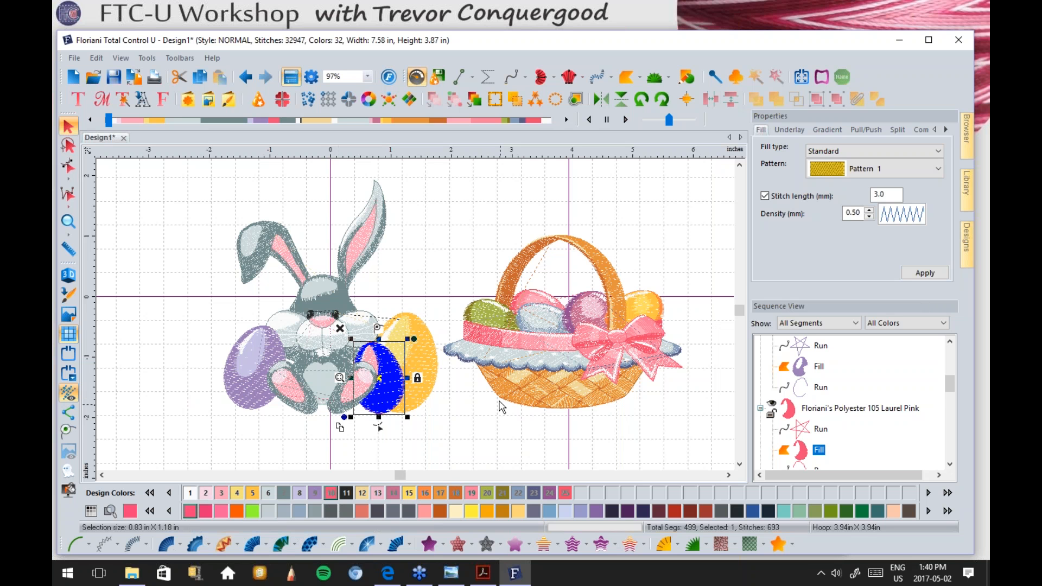
Step: Switch to the My 48 thread chart and colour the yellow egg Spring Green
click(429, 361)
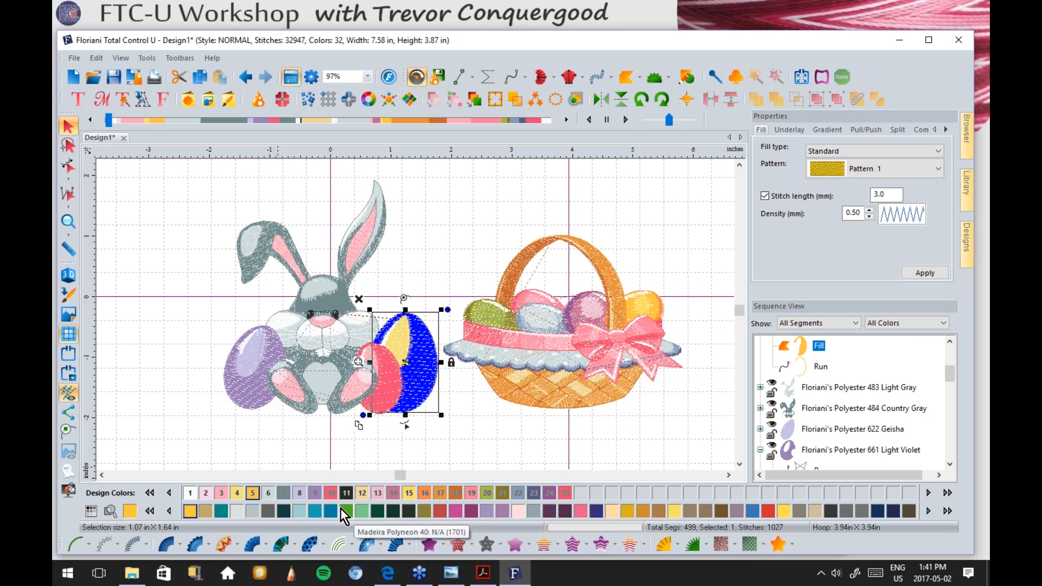
click(91, 512)
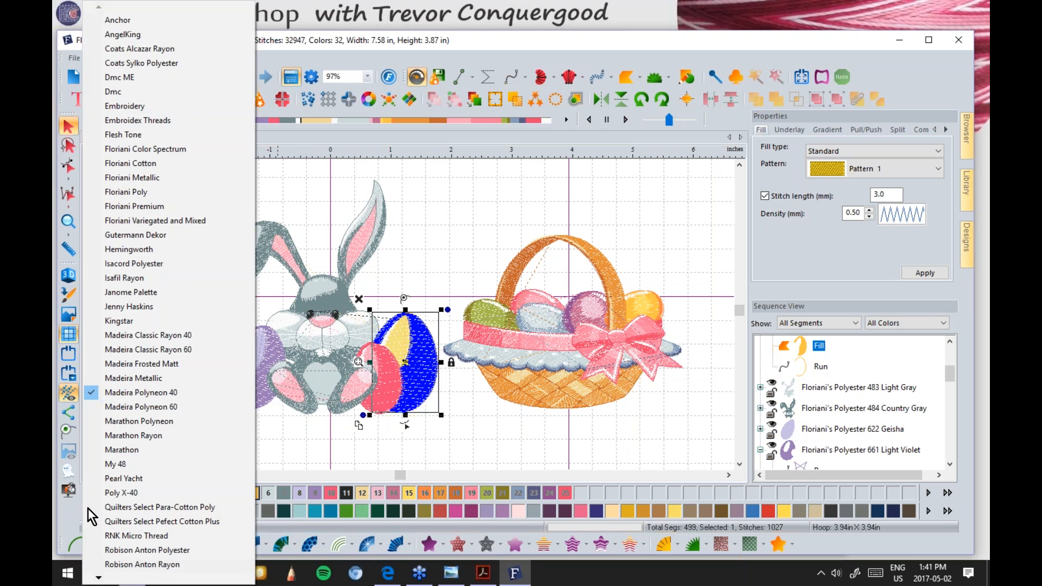
click(127, 463)
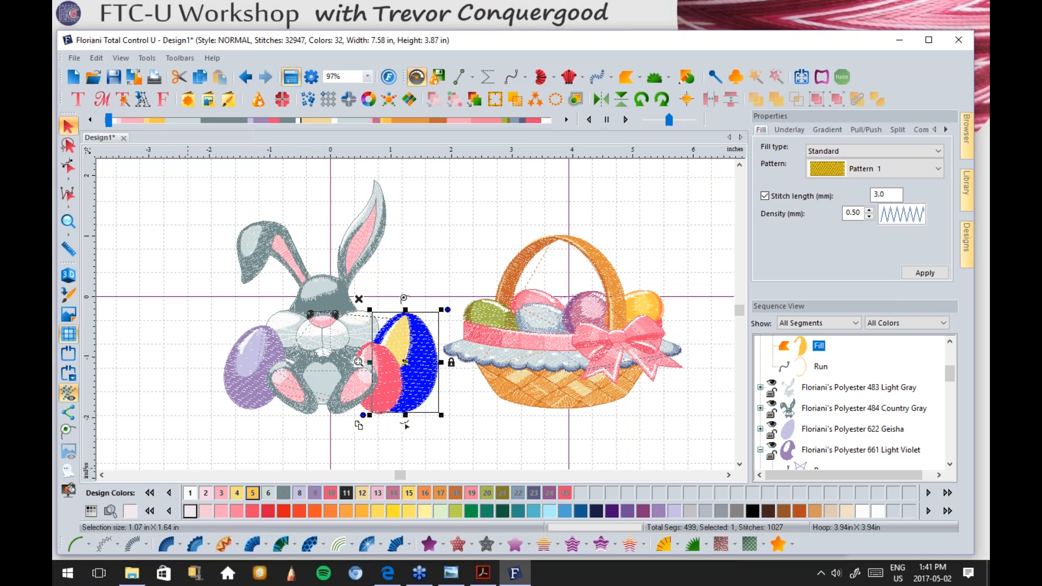
click(470, 513)
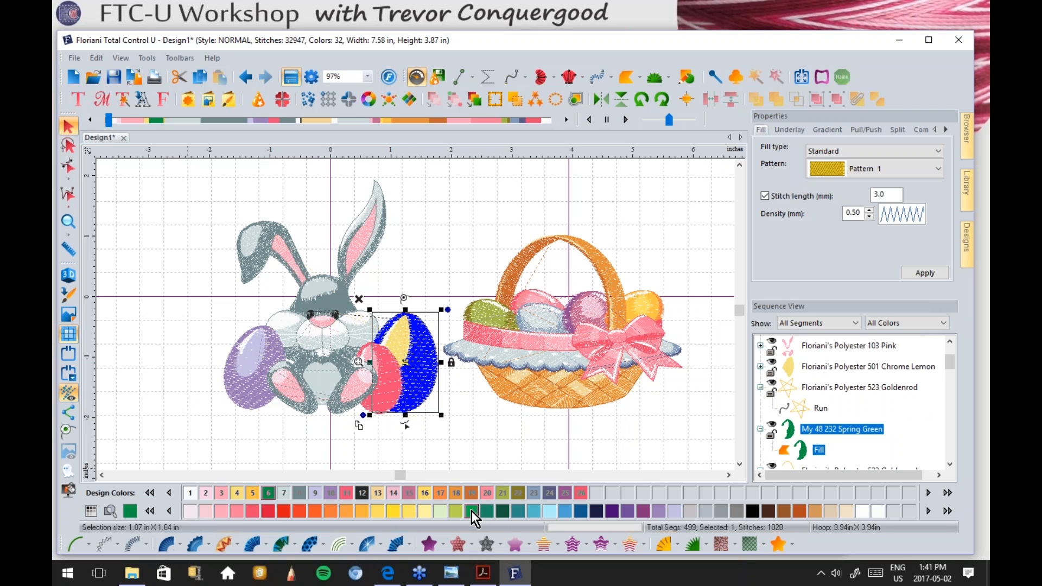
click(490, 425)
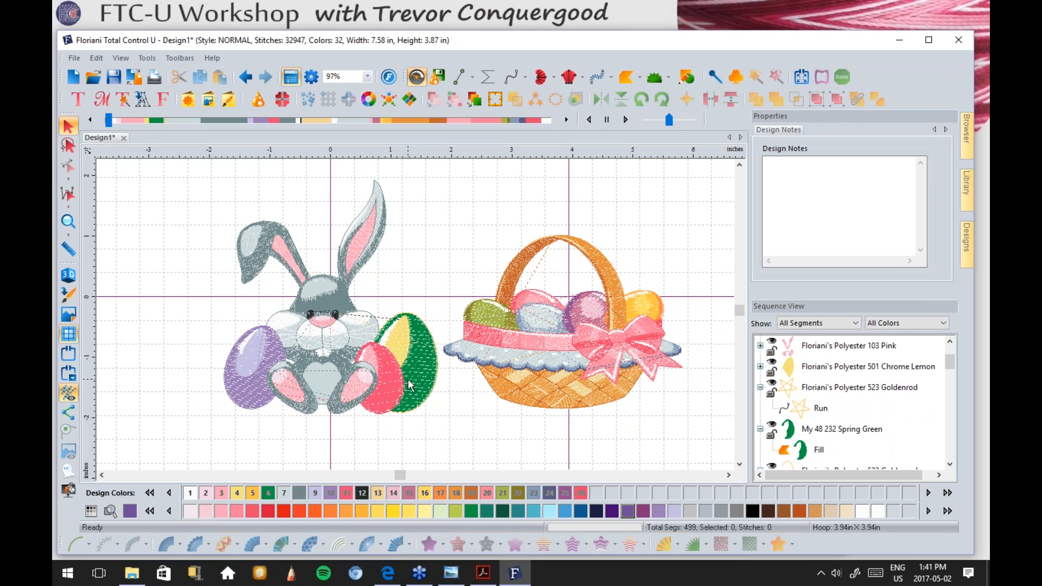
Step: Recolour the purple egg on the left Imperial Blue
click(259, 388)
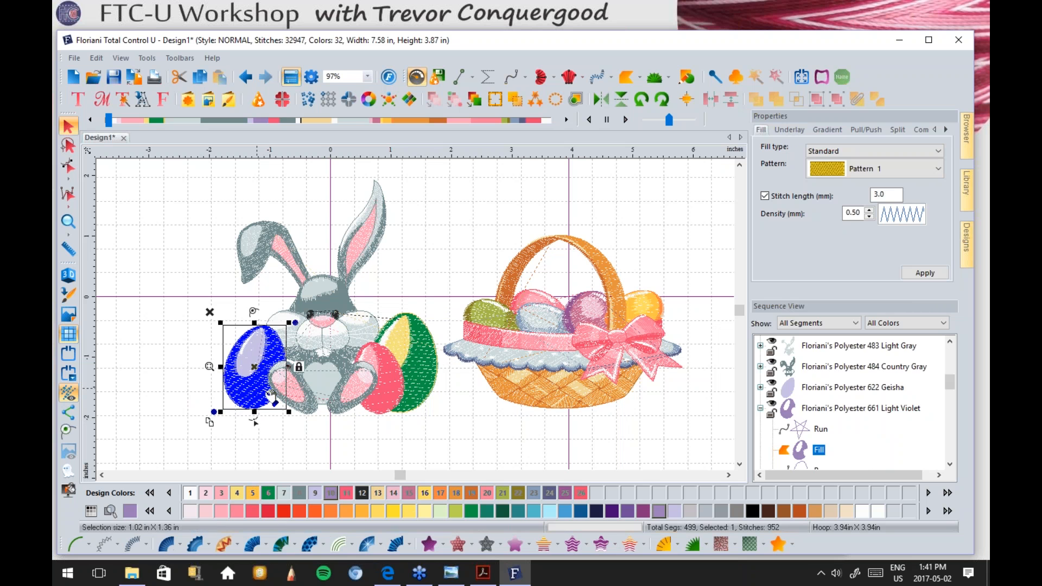
click(580, 512)
click(270, 420)
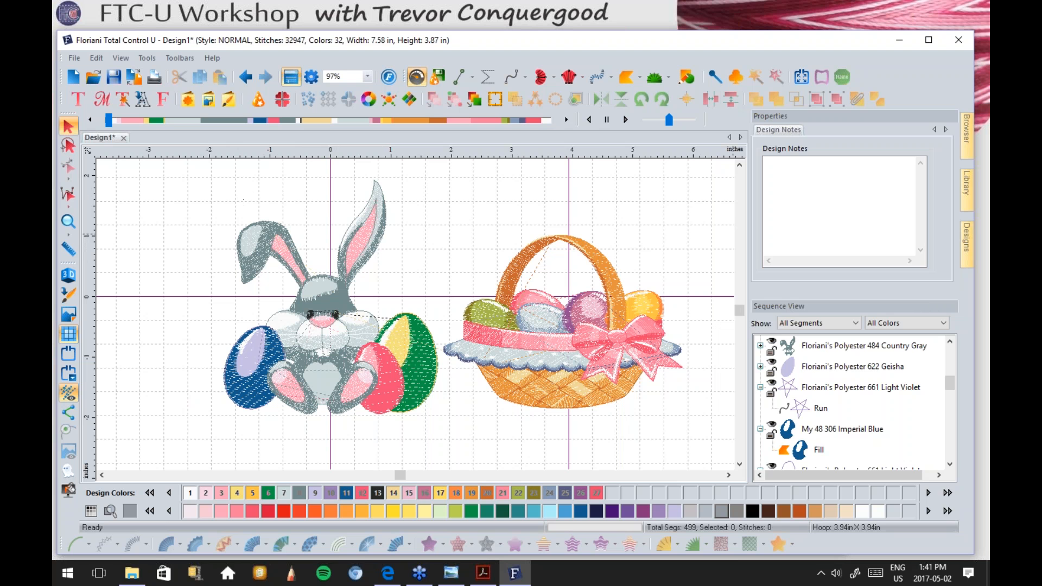
mouse_move(966, 133)
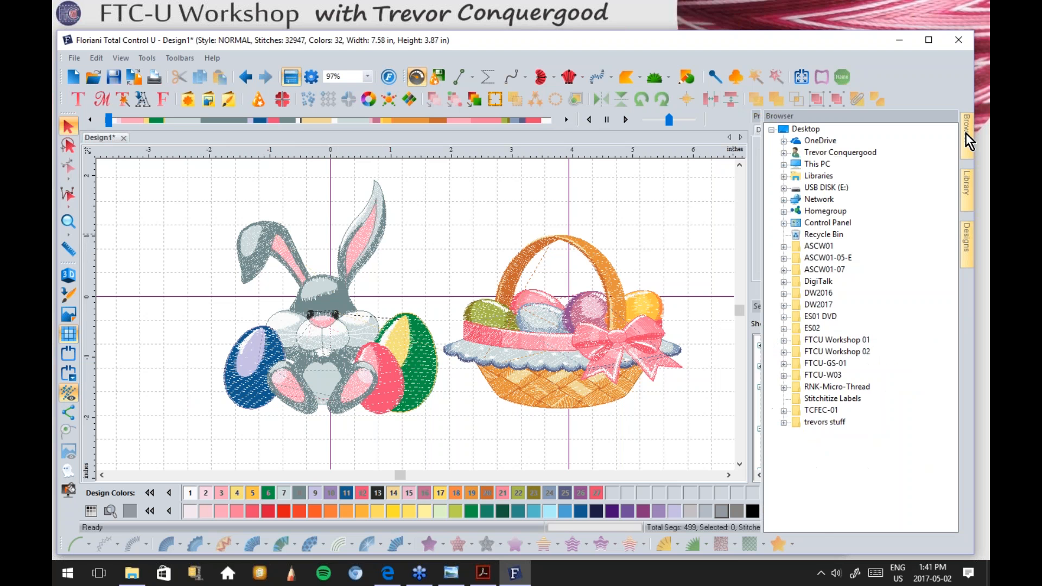
Step: Show the designs of the FTCU-W02-12 folder under FTCU Workshop 02 in the Browser
mouse_move(968, 247)
click(783, 352)
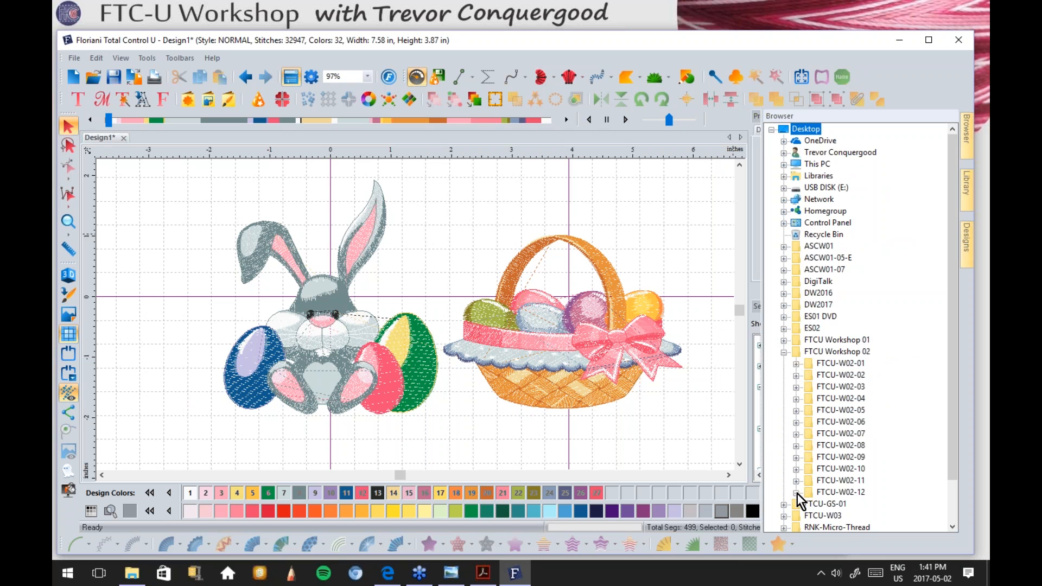
click(815, 492)
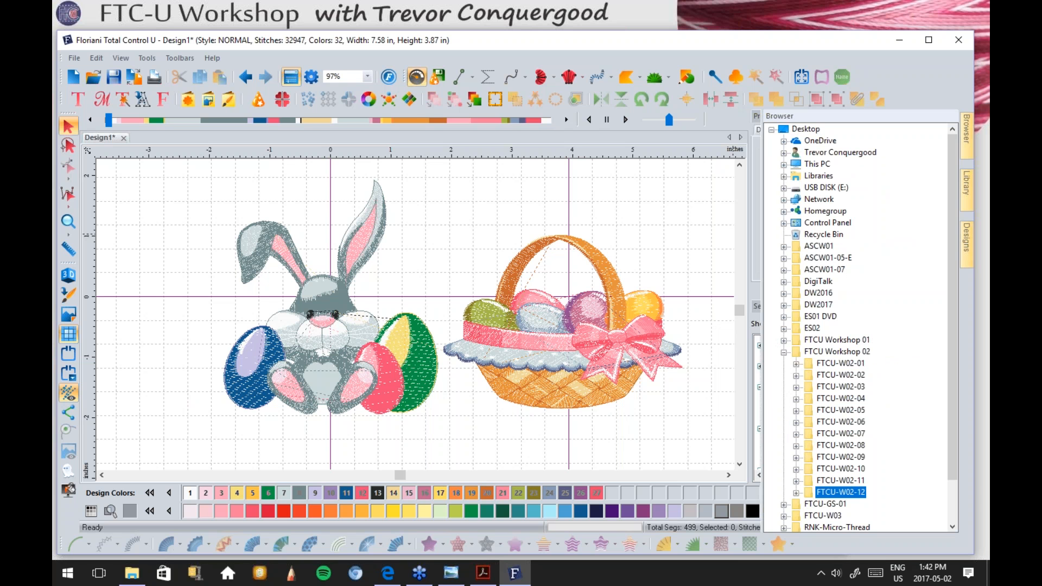
click(968, 238)
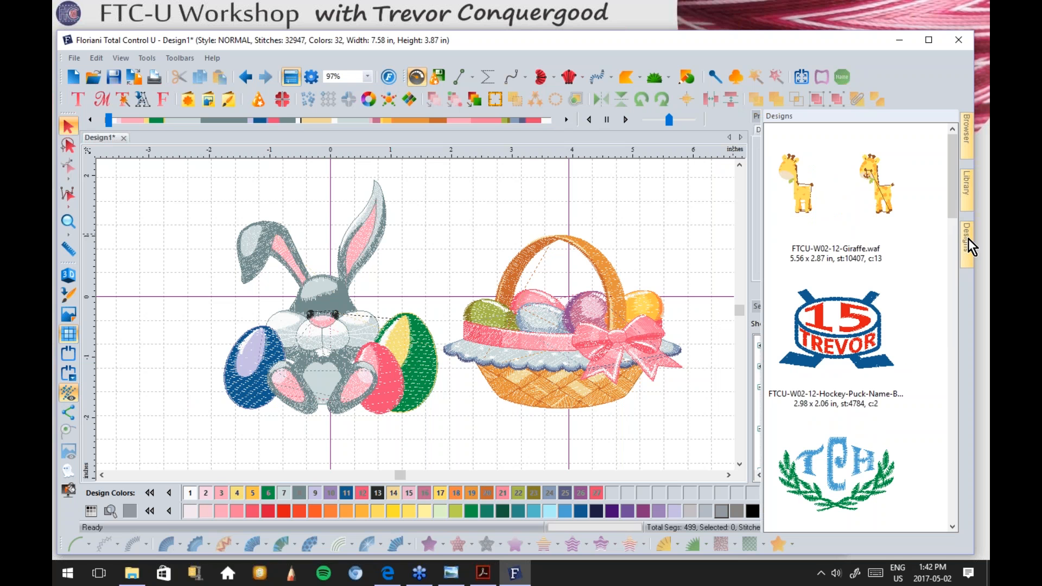
Step: Drag the TCH monogram onto the canvas beside the basket, widening the design to 9.69 × 4.53 in
drag(952, 178, 961, 149)
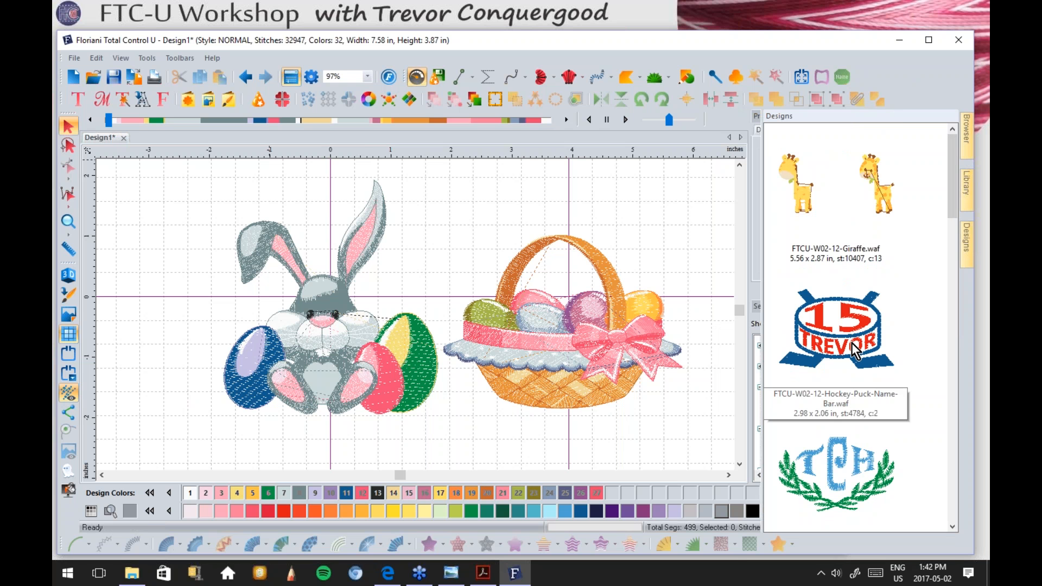
drag(858, 491, 712, 444)
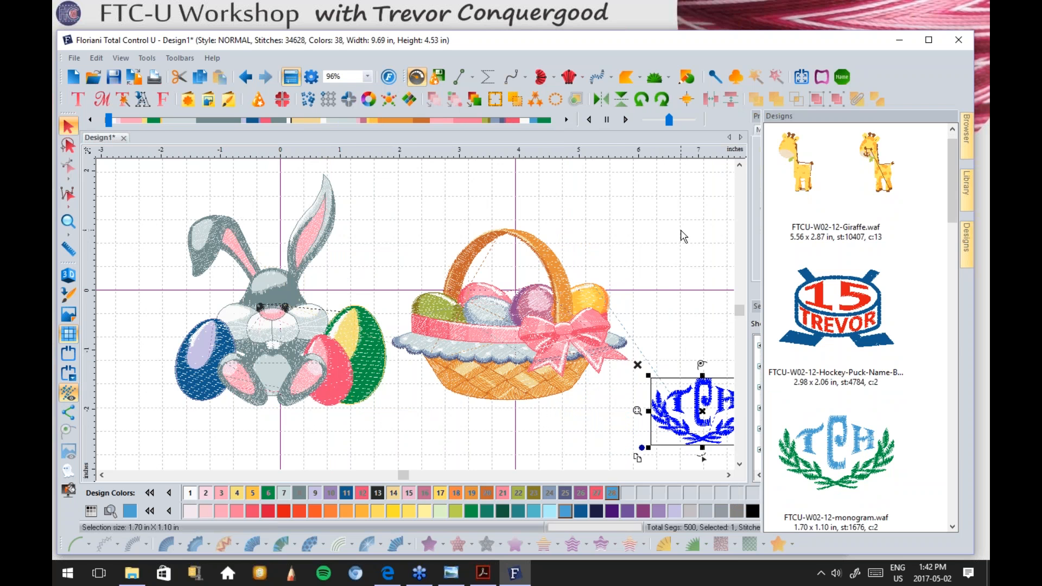
scroll(530, 231, down, 1)
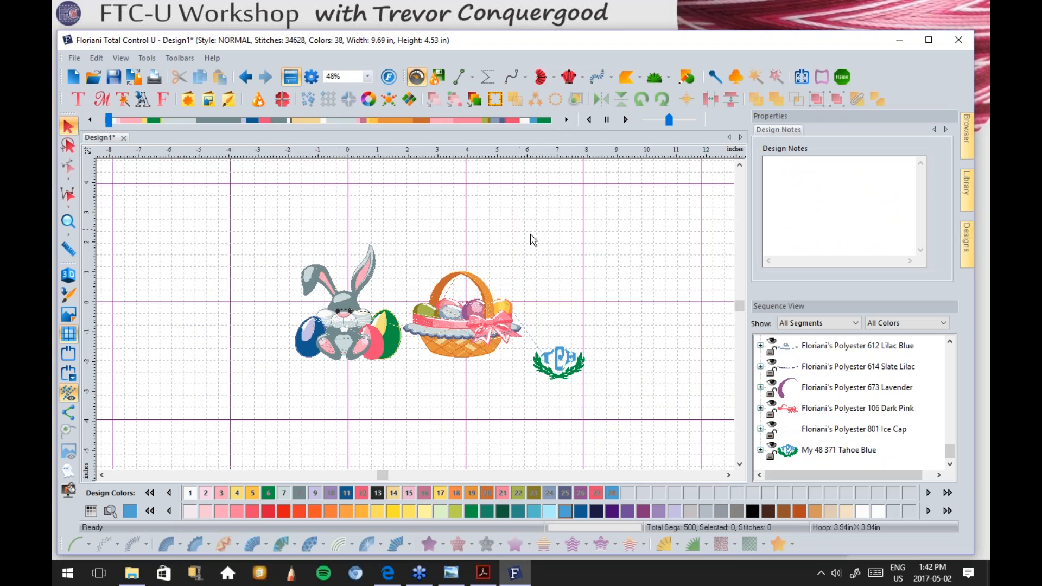
click(93, 77)
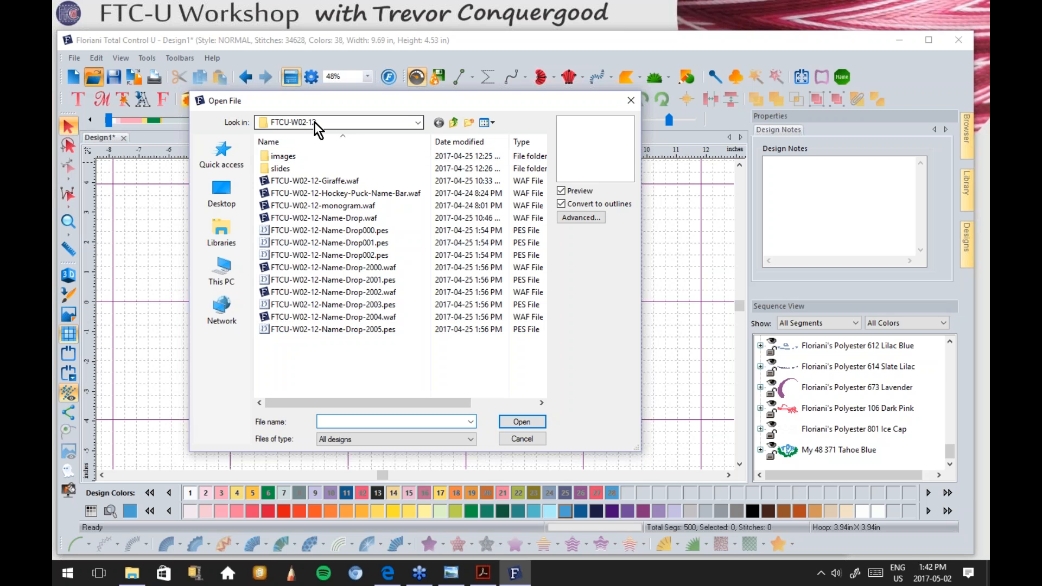
Step: Open FTCU-W02-12-Giraffe.waf in its own tab (10407 stitches, 5.56 × 2.87 in)
click(330, 181)
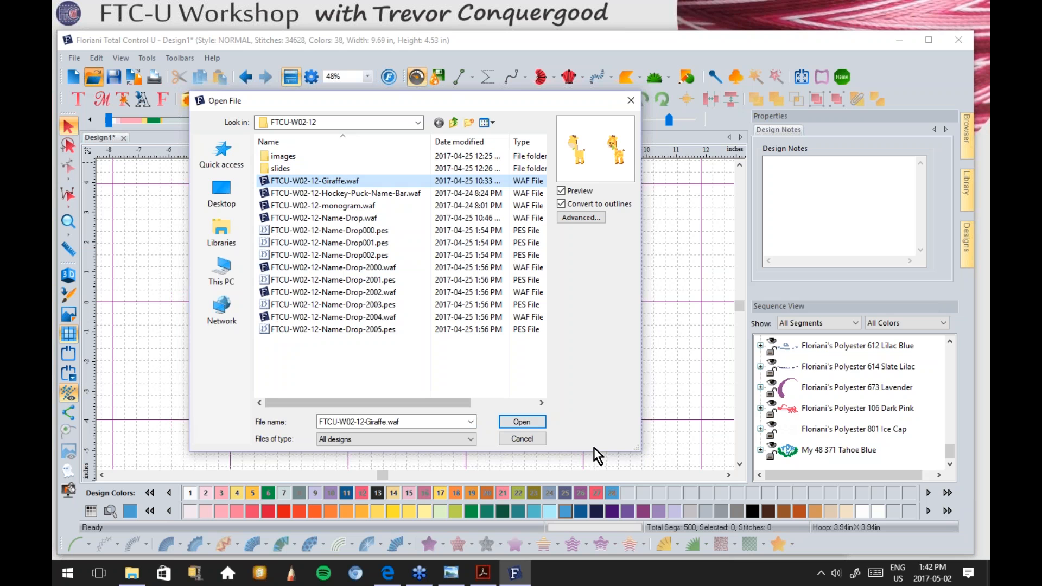
click(522, 421)
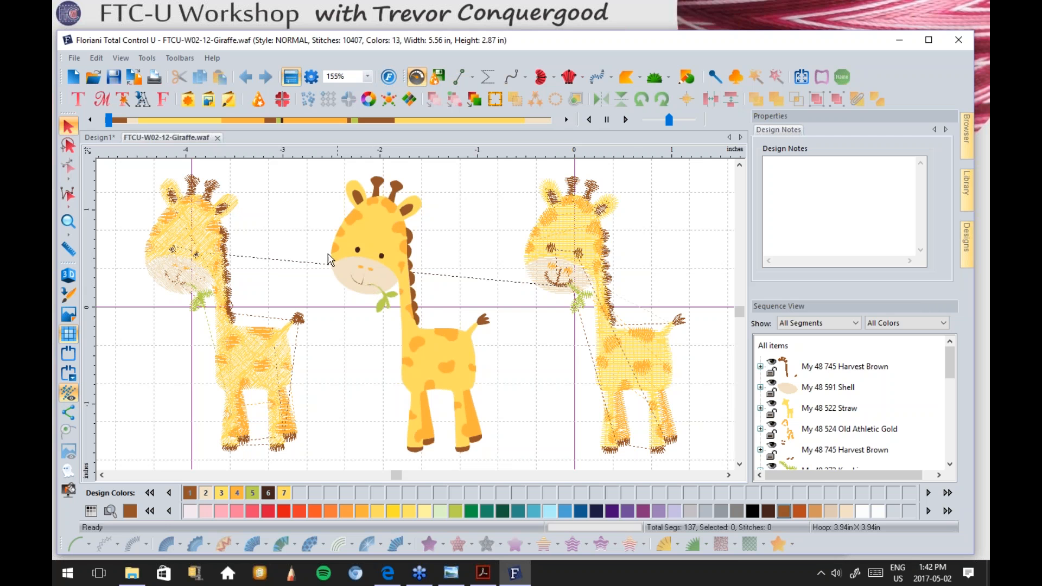
click(93, 76)
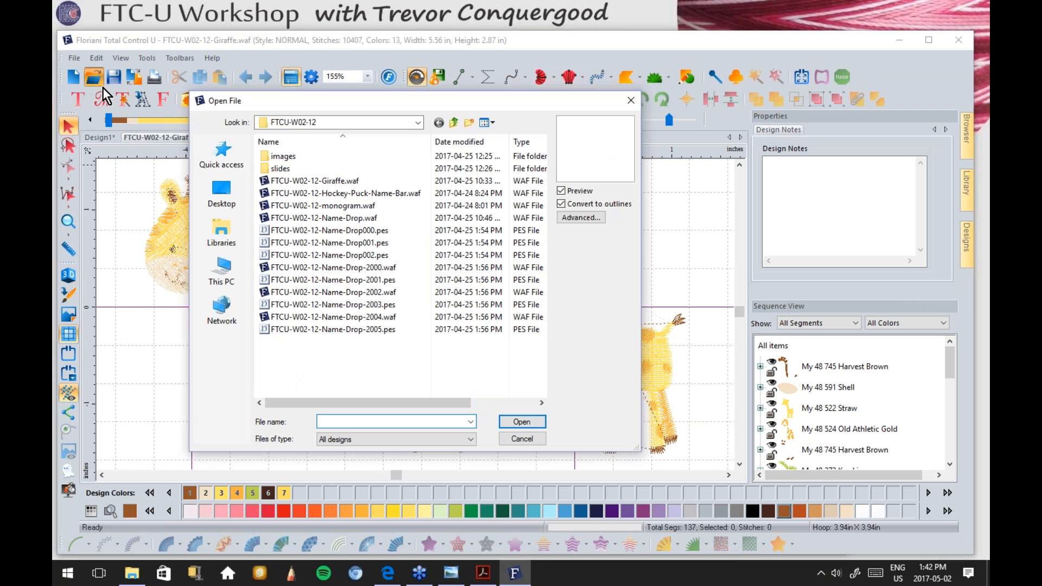
Step: Navigate from Desktop through TCFEC-01 and EC01-New-Member-DVD into the Father Christmas project's Designs folder
click(221, 194)
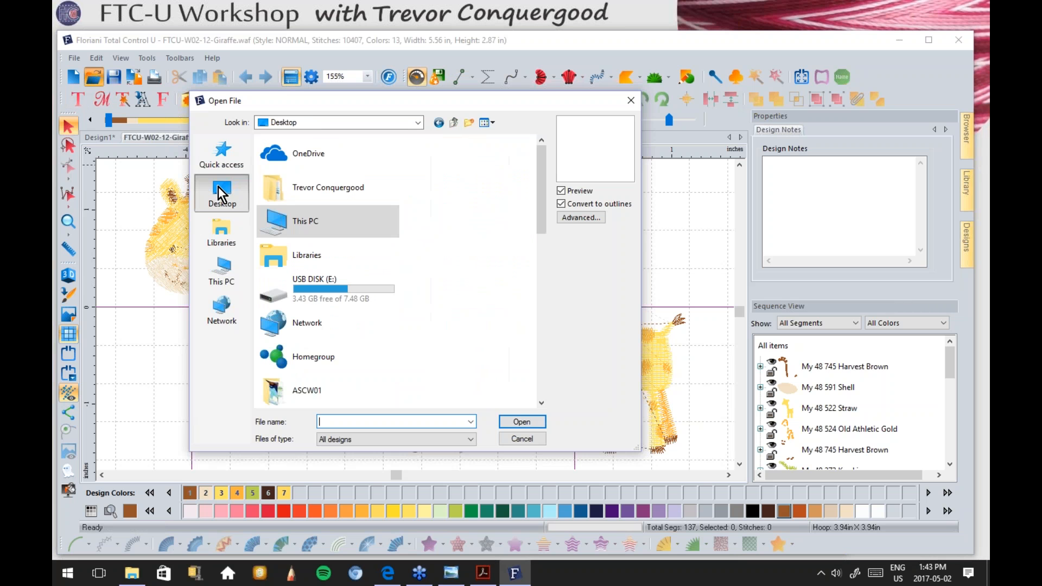
drag(541, 160, 528, 354)
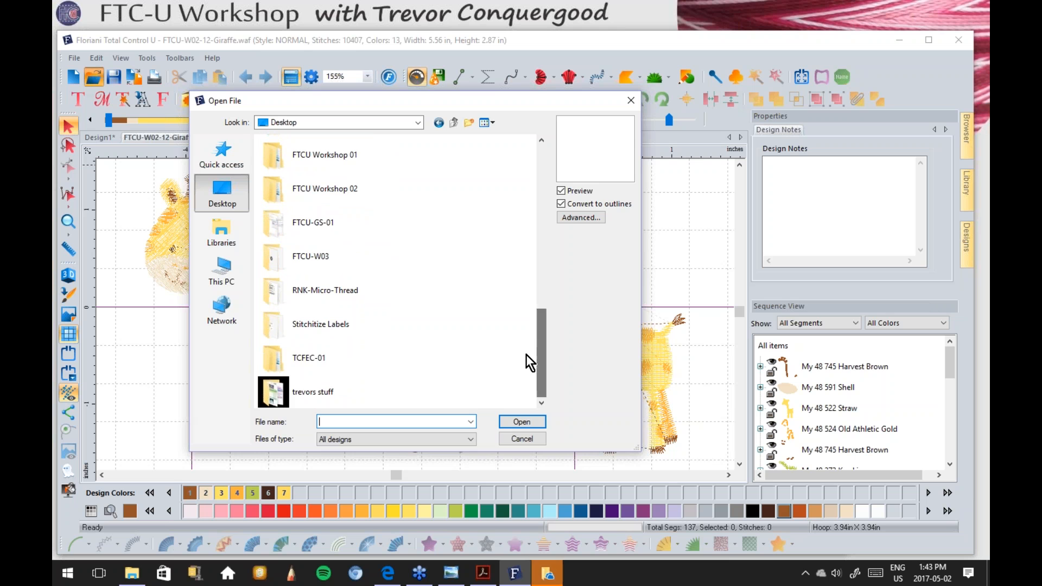
double_click(307, 357)
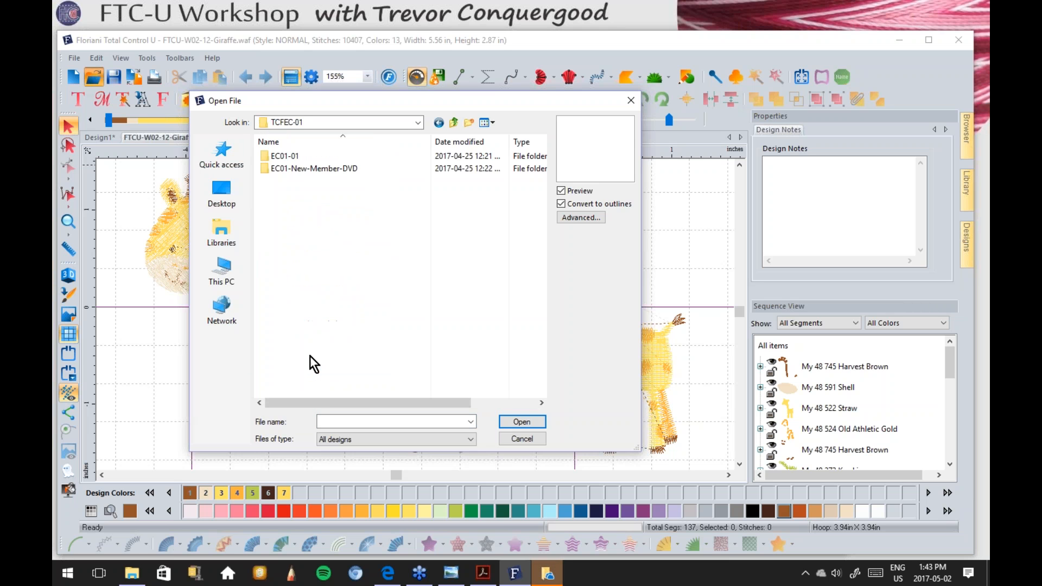
double_click(297, 168)
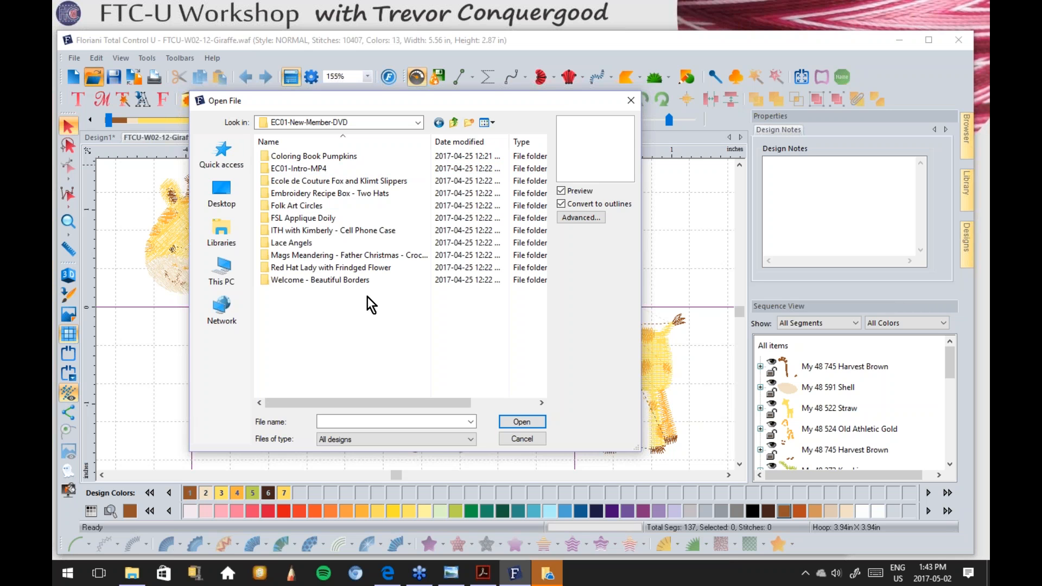
click(454, 123)
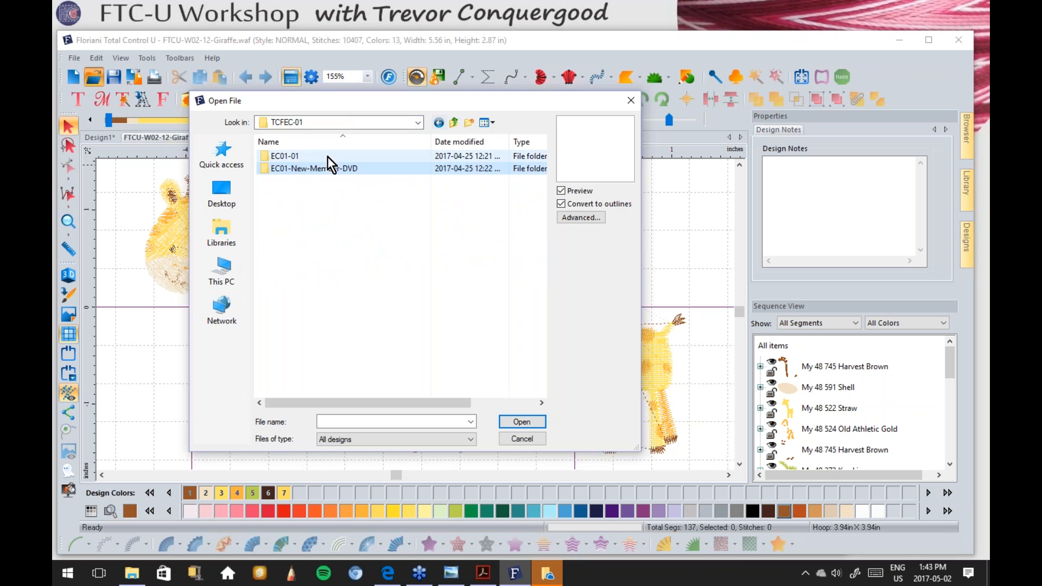
double_click(293, 157)
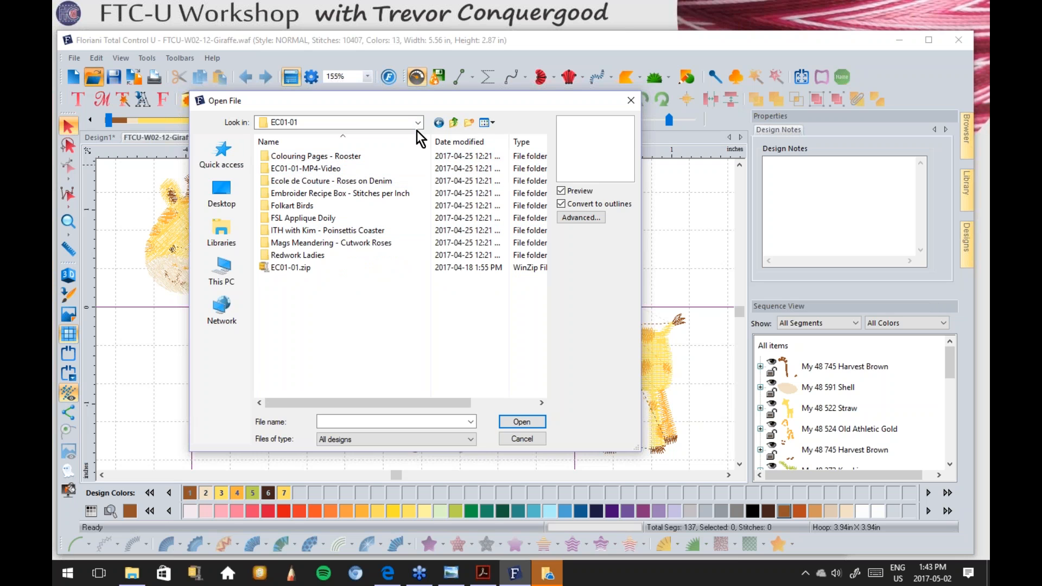
click(454, 122)
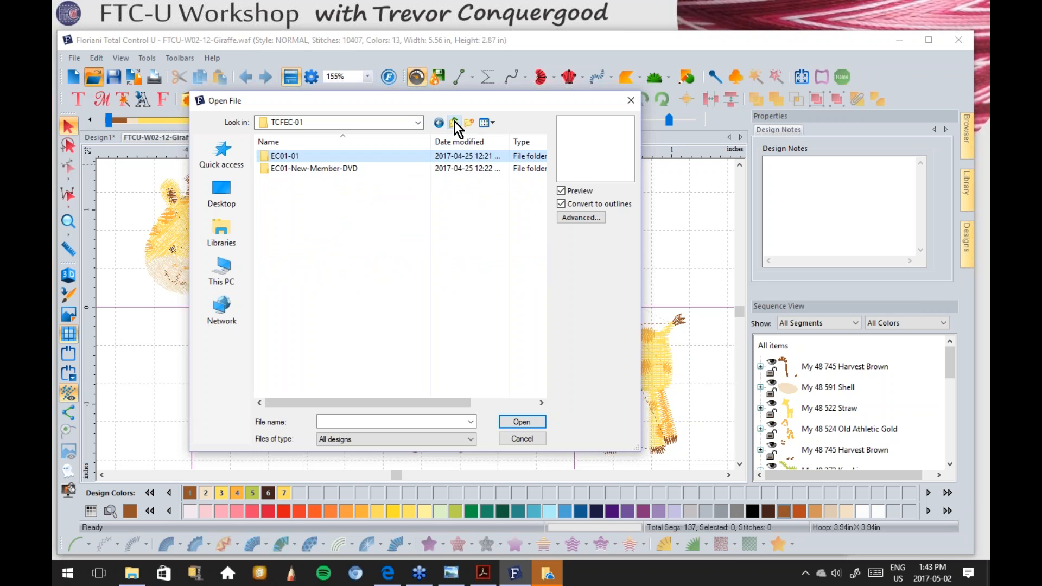
double_click(323, 168)
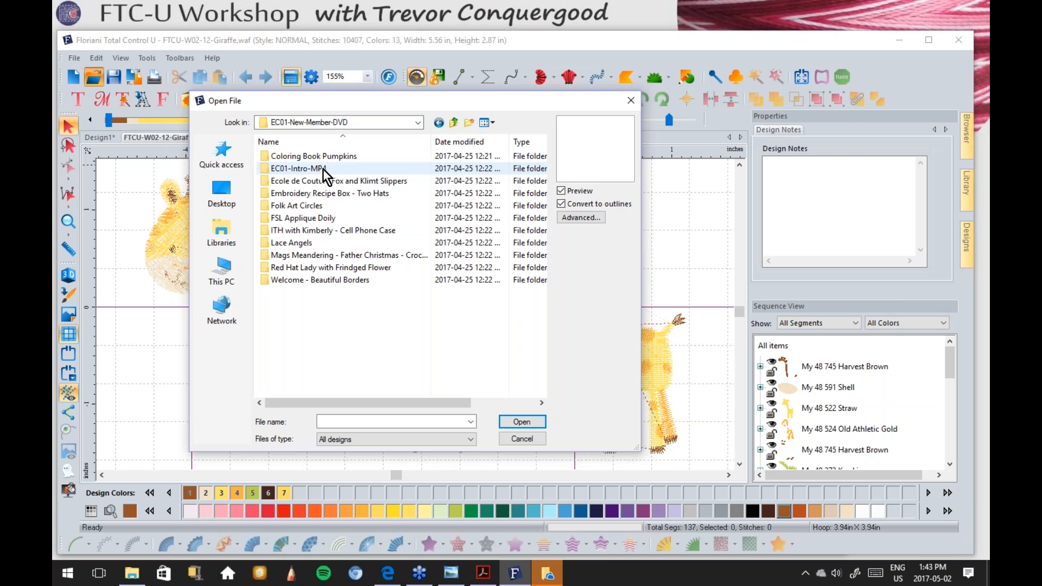
double_click(353, 255)
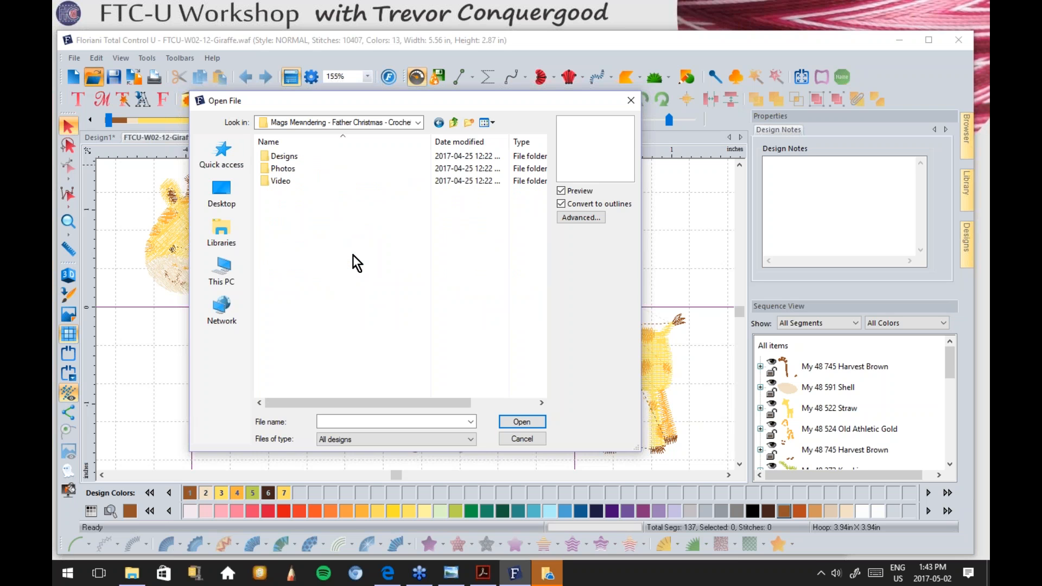
click(292, 156)
double_click(292, 156)
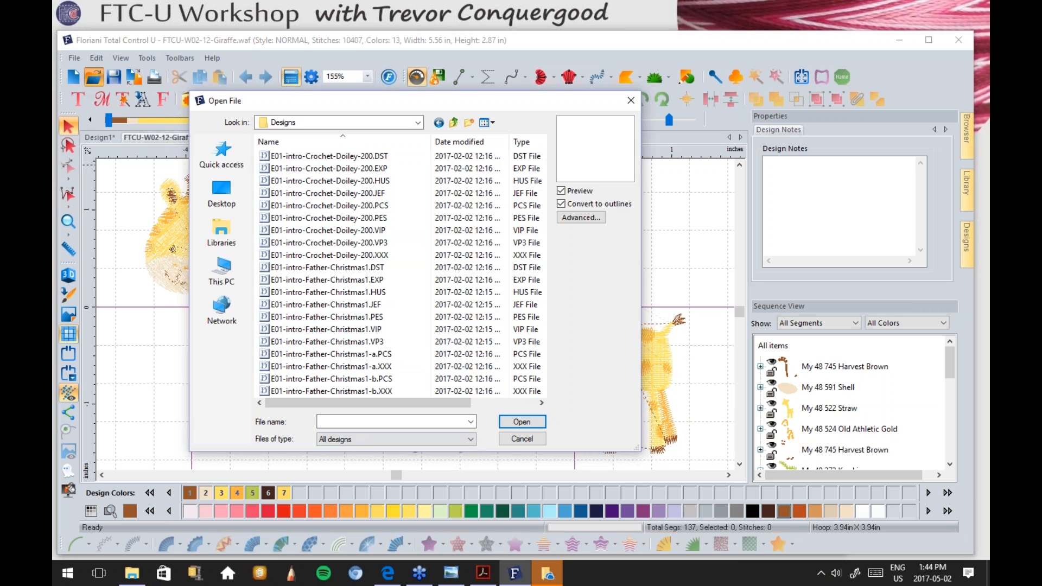
Step: Filter files to Baby Lock/Brother/Bernina (PES, PEC) and preview the Crochet-Doiley-200 design
click(449, 442)
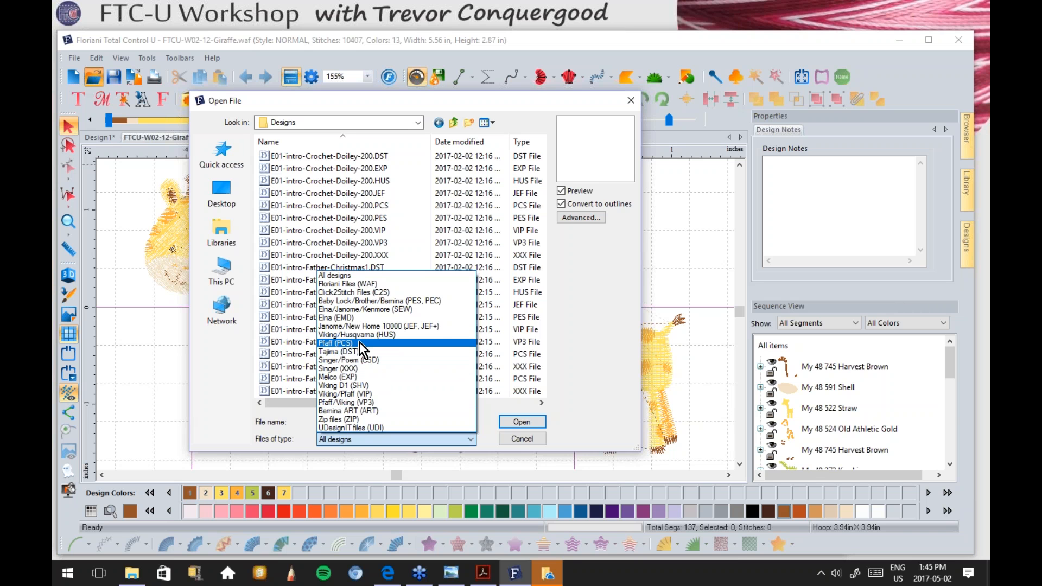
click(354, 275)
click(405, 443)
click(419, 301)
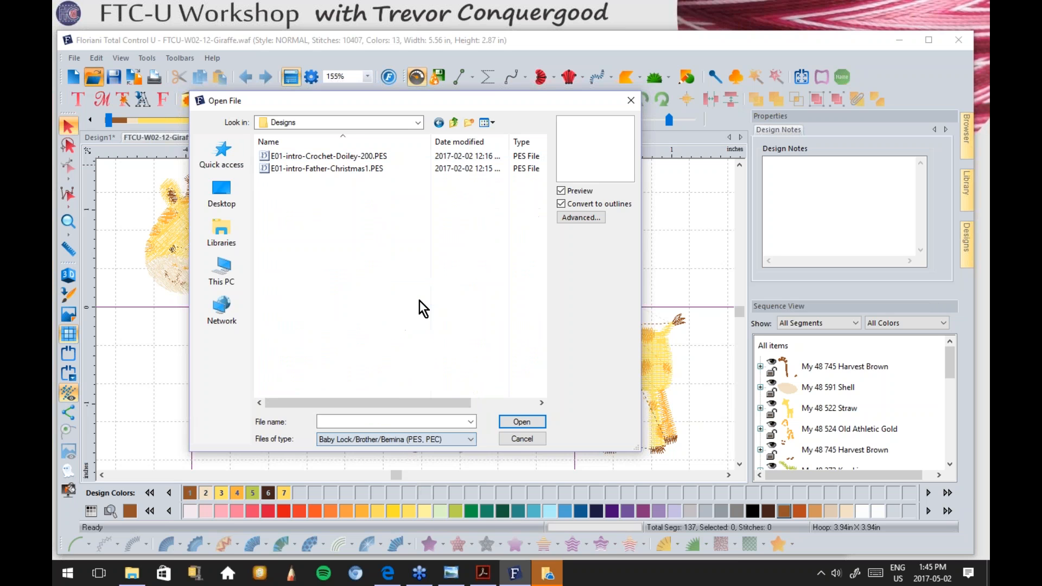
click(344, 157)
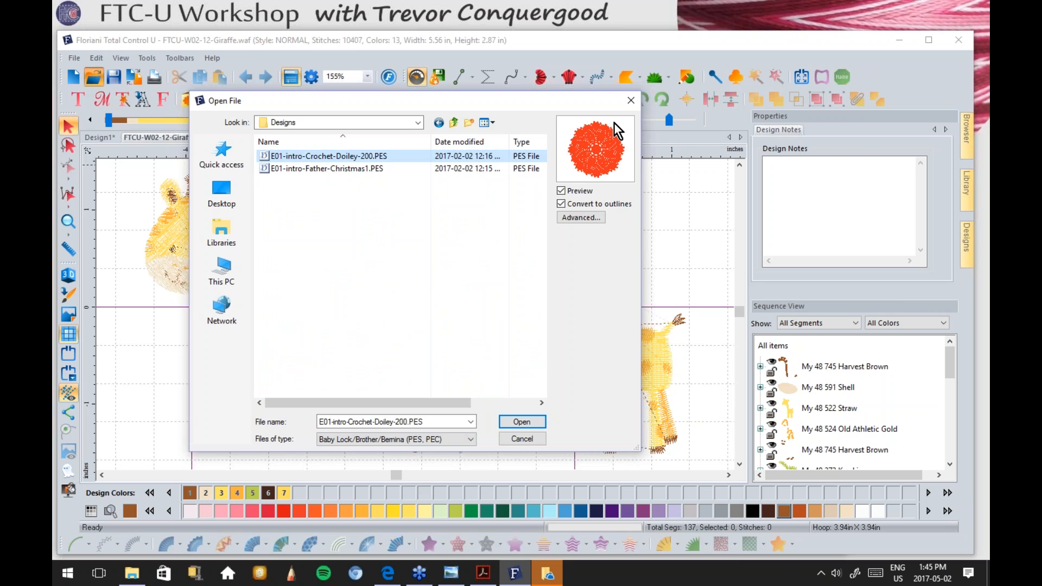
Step: Open E01-intro-Father-Christmas1.PES as stitches, with Convert to outlines unchecked
click(352, 168)
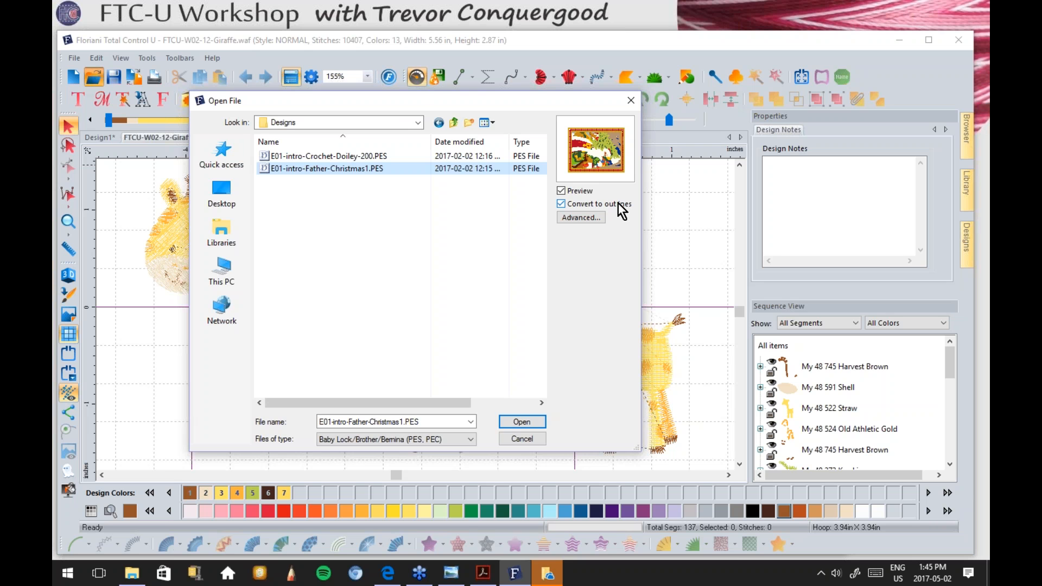
drag(412, 103, 428, 50)
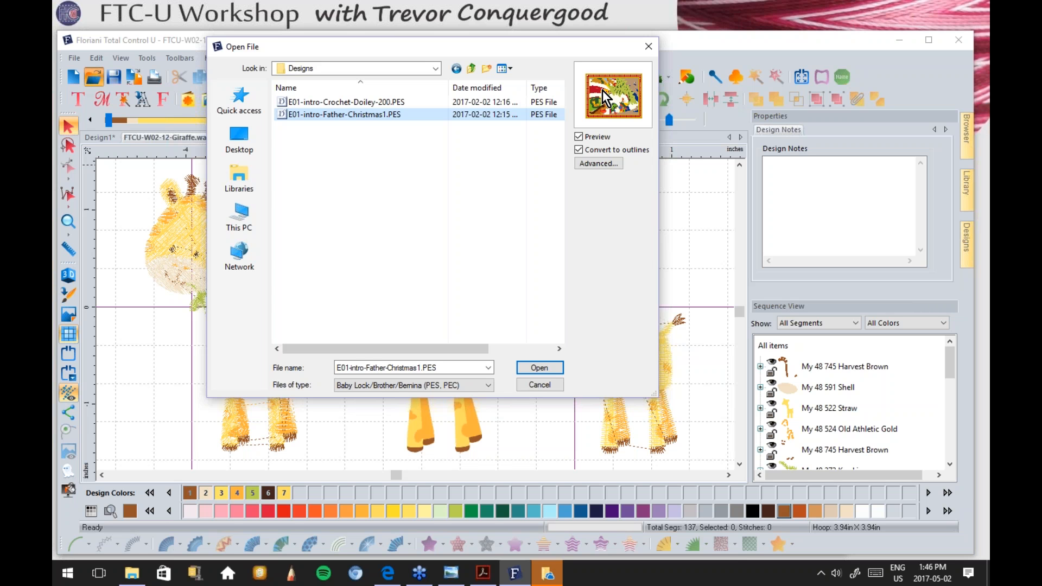
click(578, 150)
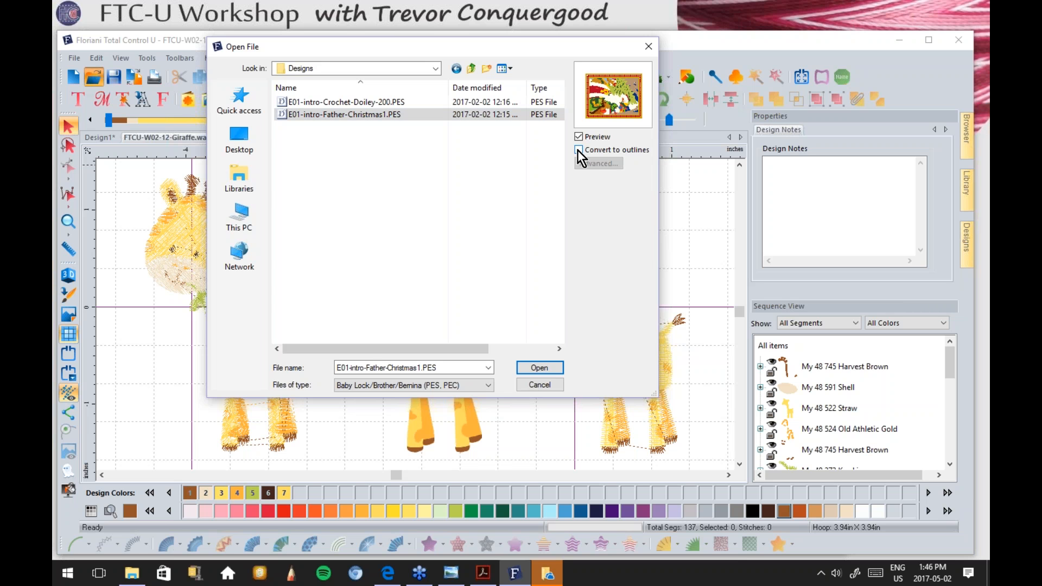
click(382, 116)
click(328, 115)
click(540, 369)
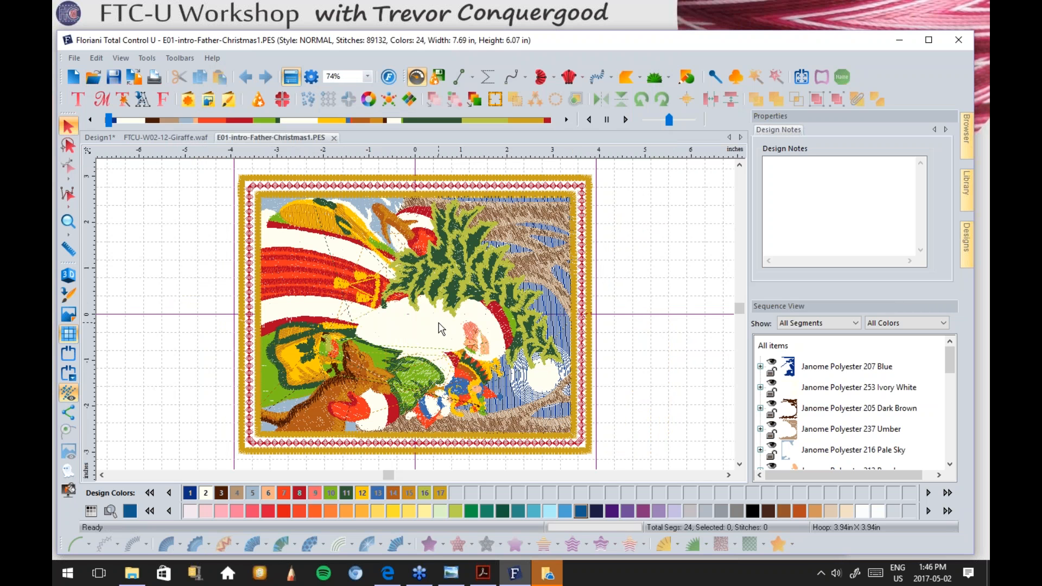
Step: Inspect the beard, red hat stripe and blue background segments by selecting each
click(424, 326)
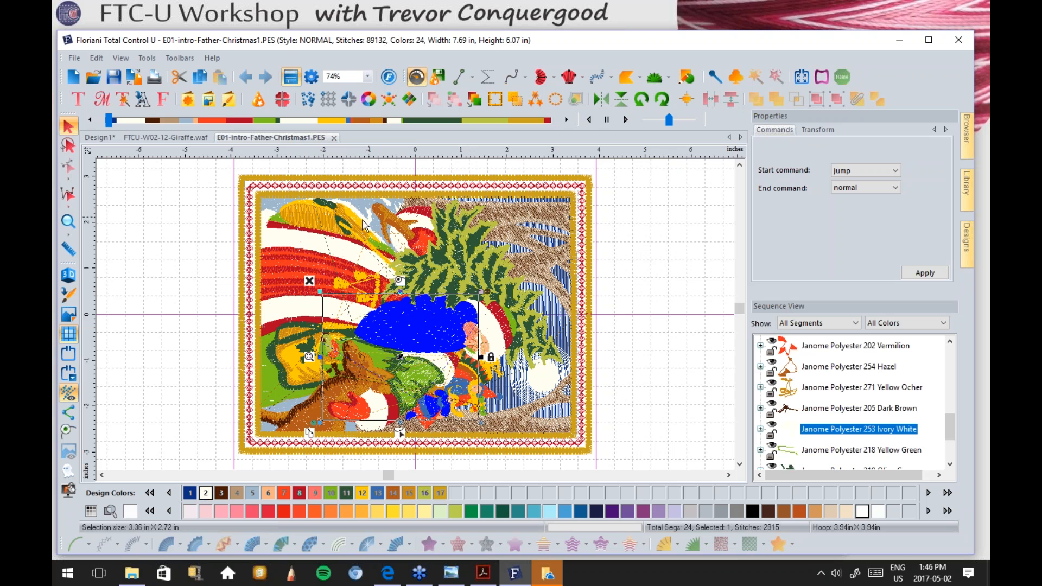
click(297, 262)
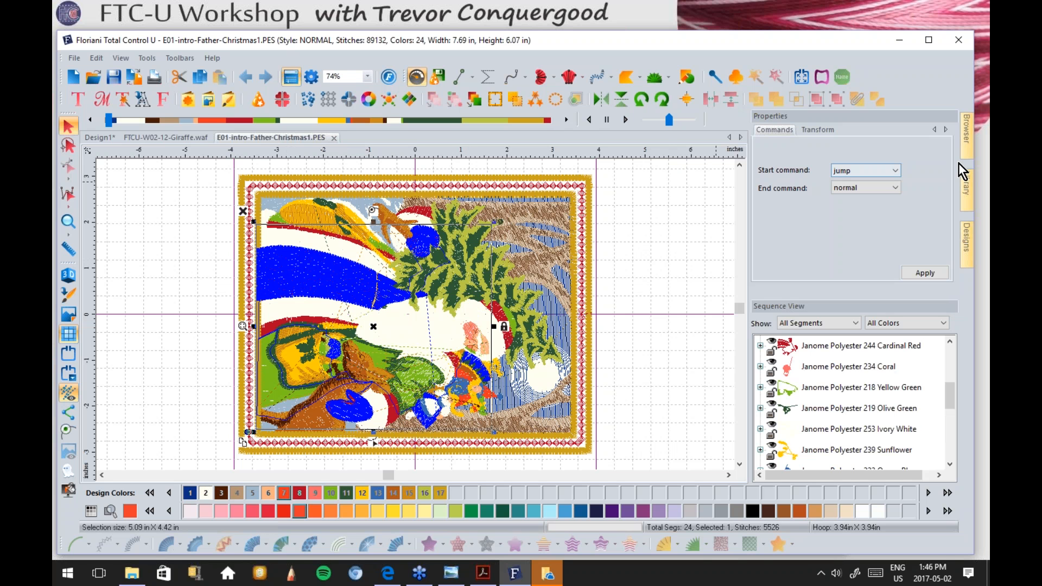
click(671, 292)
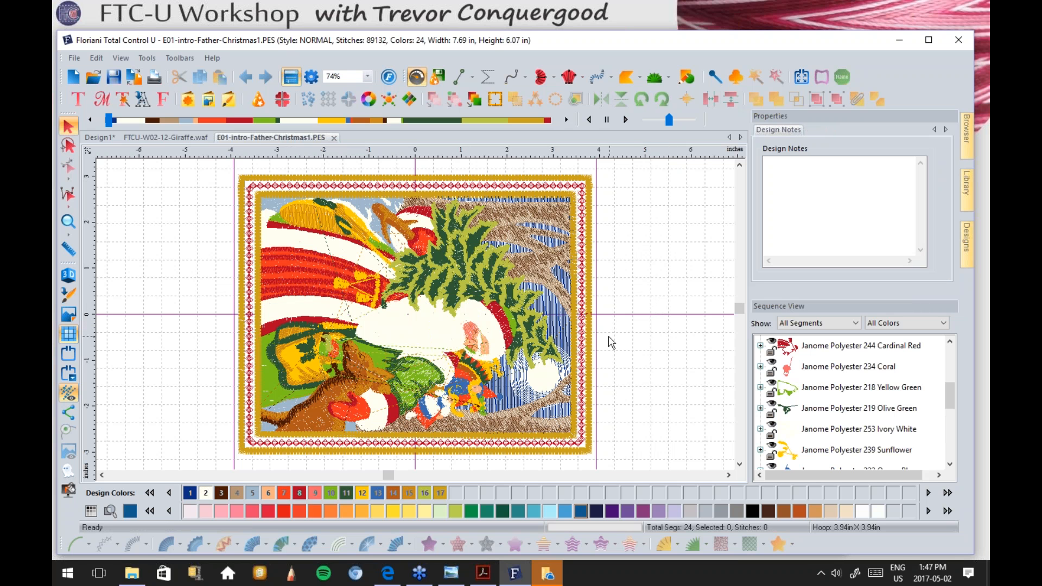
click(555, 313)
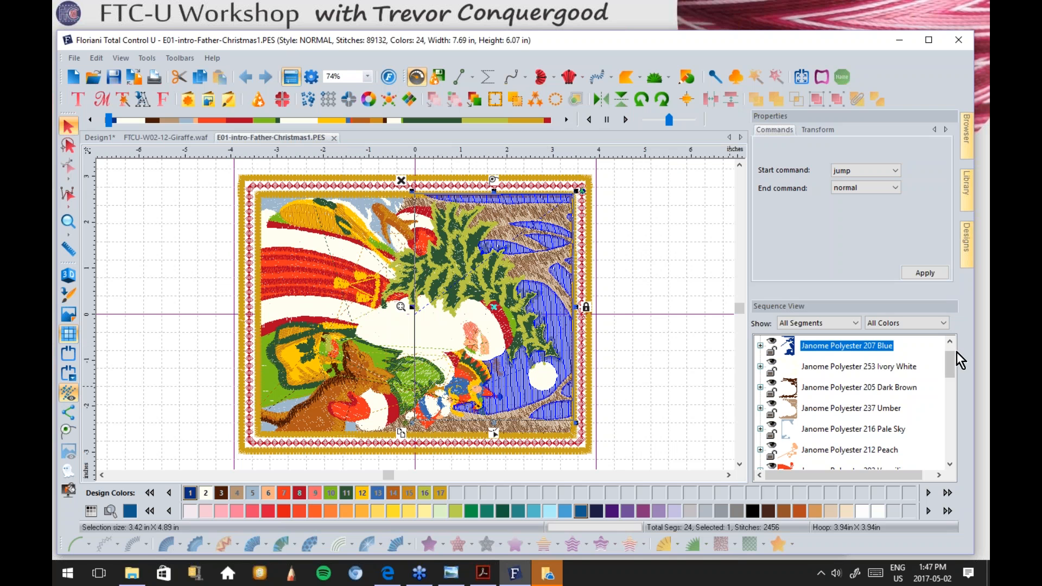
Step: Expand Janome Polyester 212 Peach in Sequence View, select its segment, and toggle slow redraw
drag(952, 363, 952, 373)
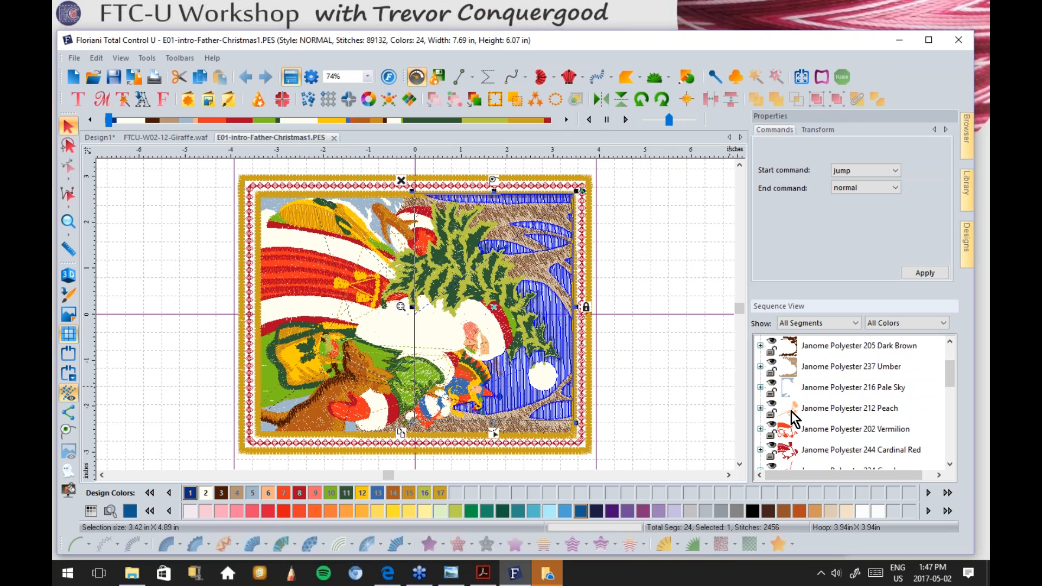
click(760, 408)
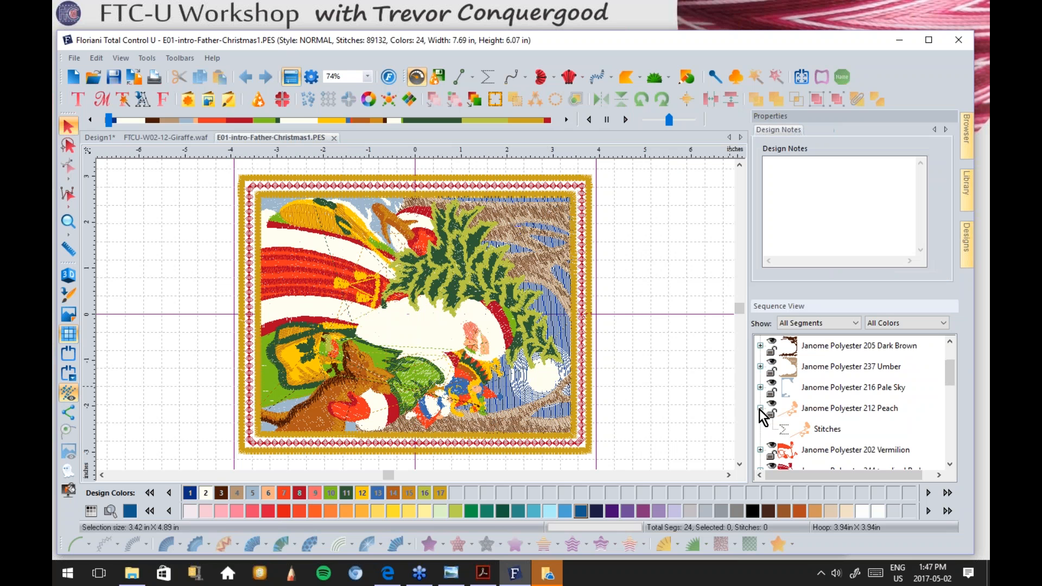
click(806, 431)
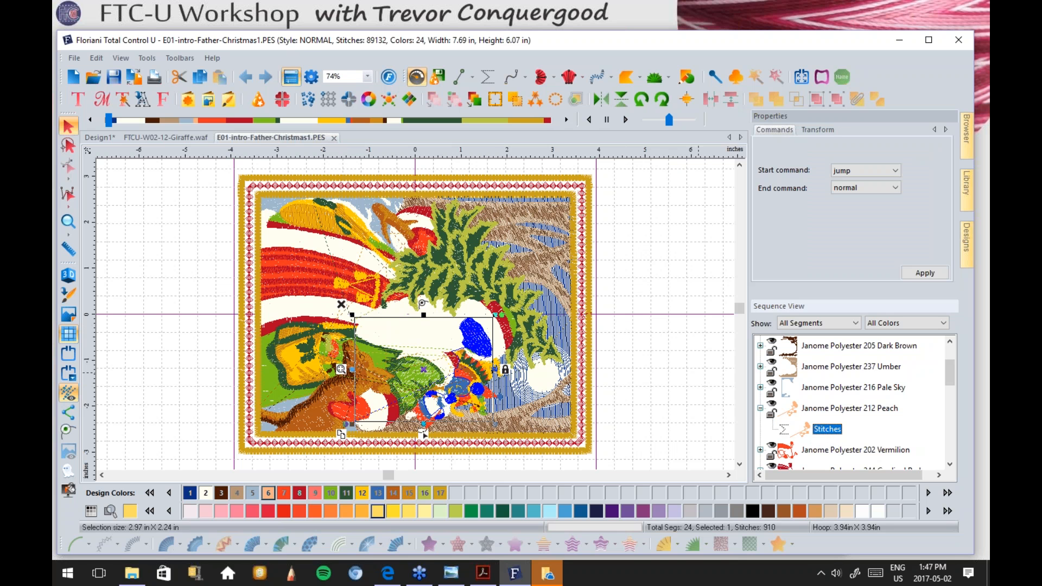
click(674, 367)
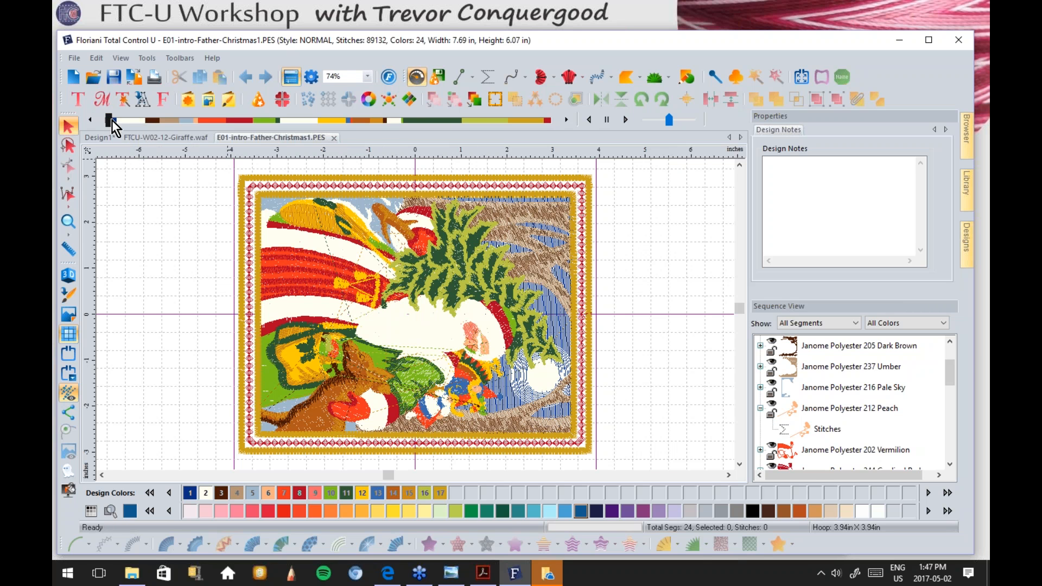
click(418, 78)
click(417, 76)
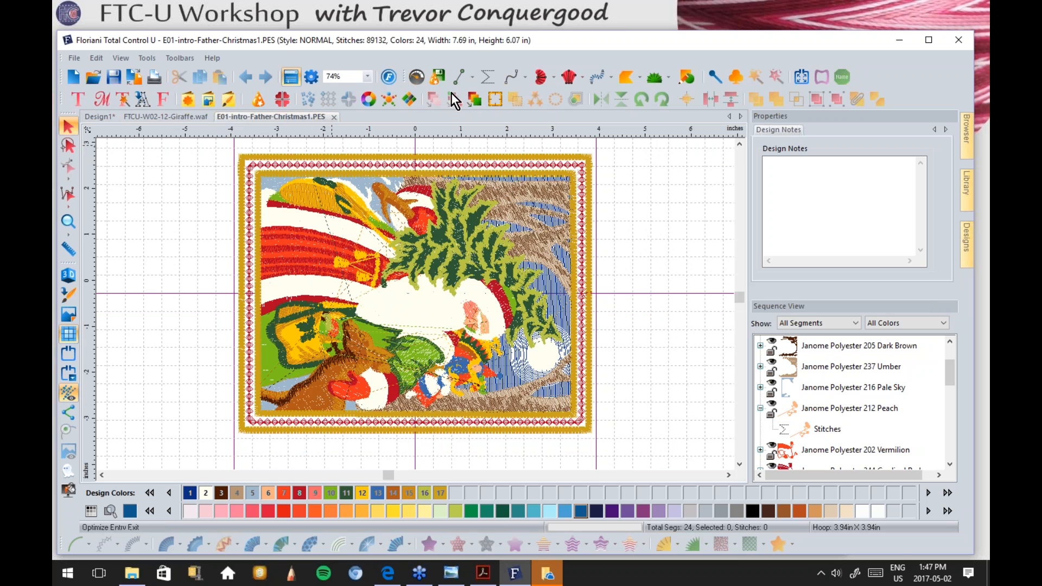
click(417, 76)
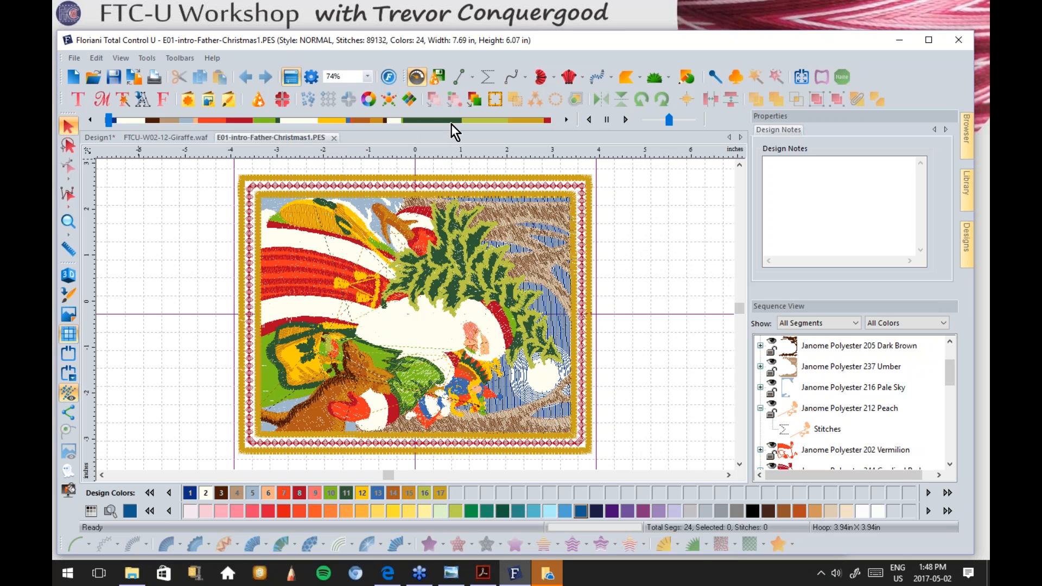
click(626, 120)
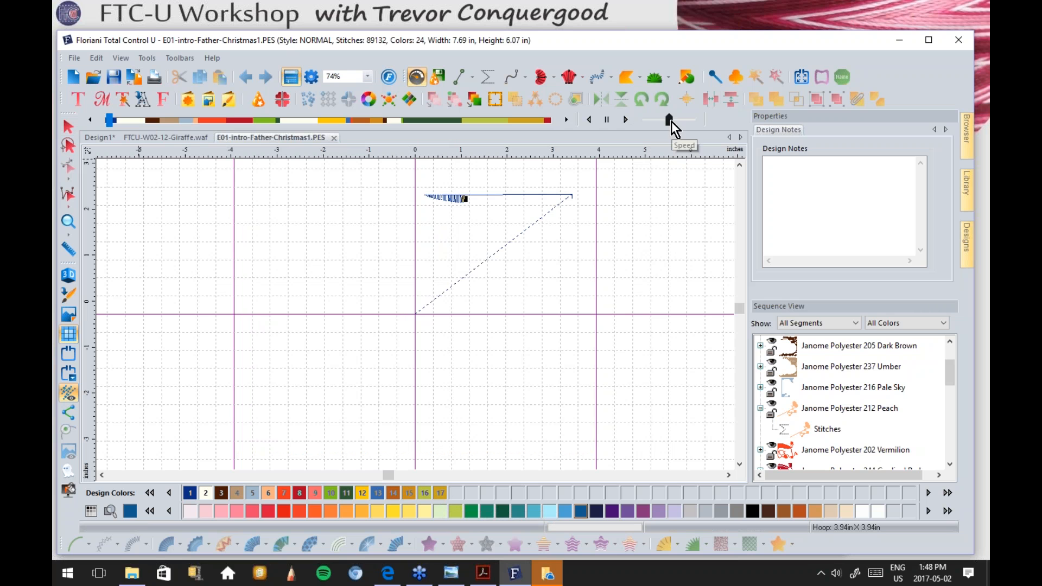
drag(671, 122, 692, 121)
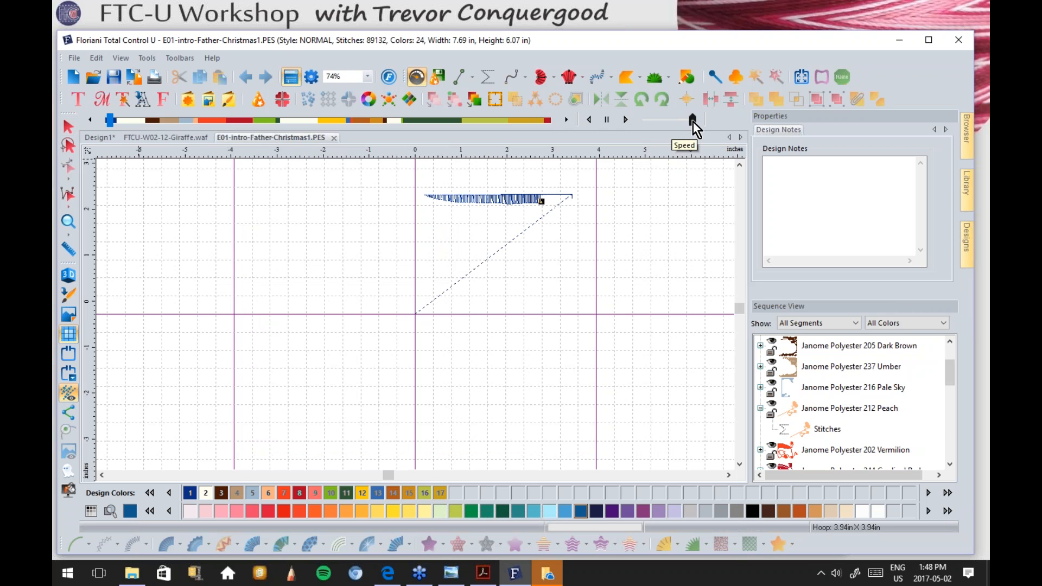
mouse_move(694, 121)
mouse_down()
mouse_move(645, 118)
mouse_move(659, 119)
mouse_up()
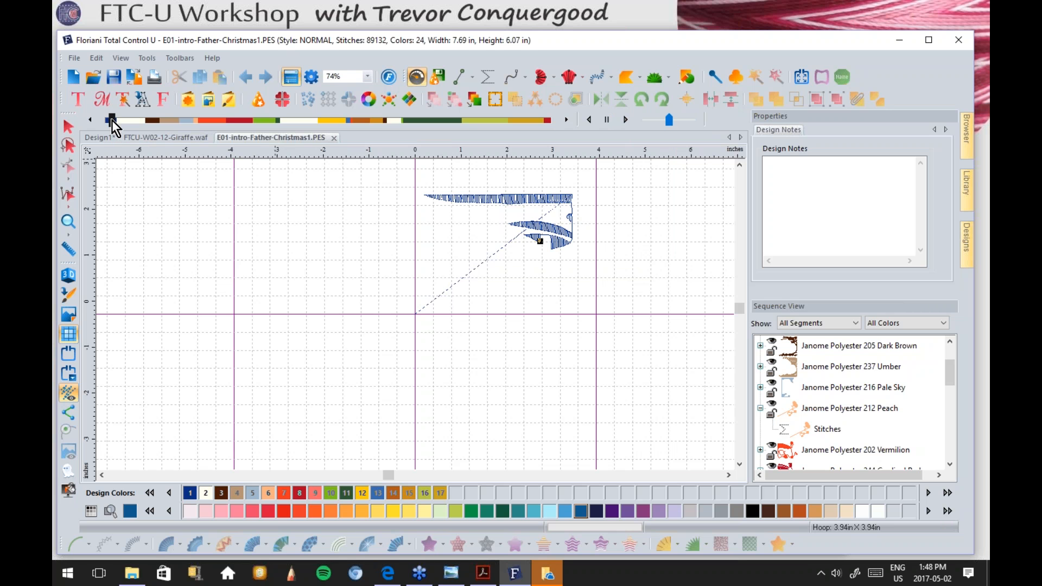
drag(112, 120, 551, 122)
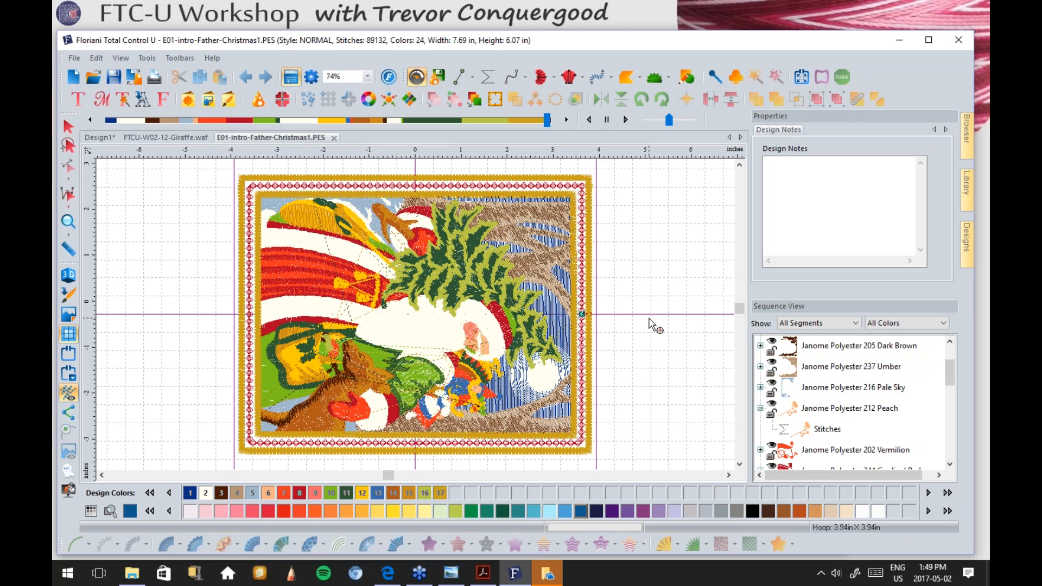
Step: End the simulation and select the 237 Umber, 216 Pale Sky and beard segments
click(69, 128)
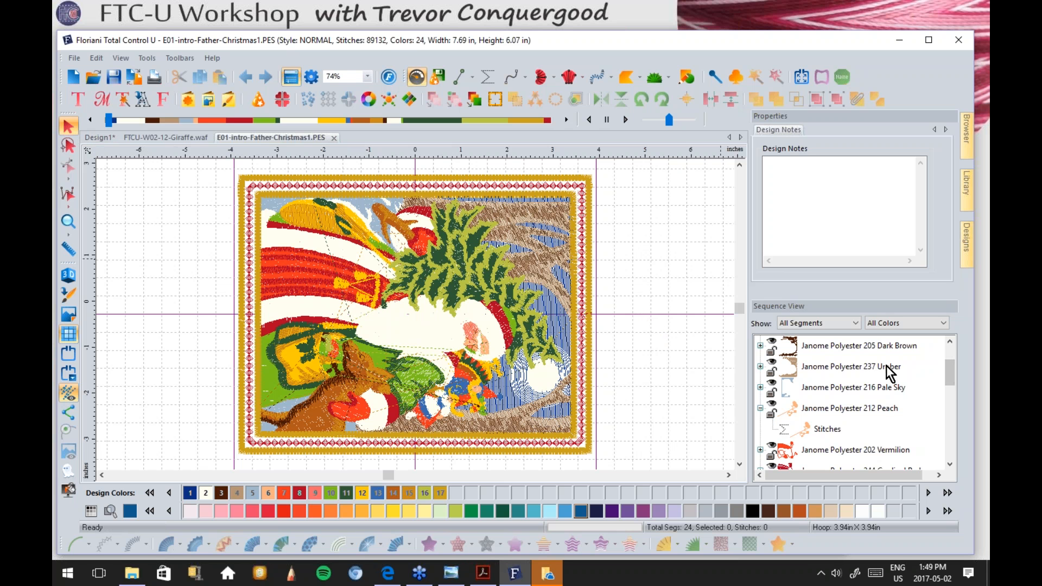
click(811, 364)
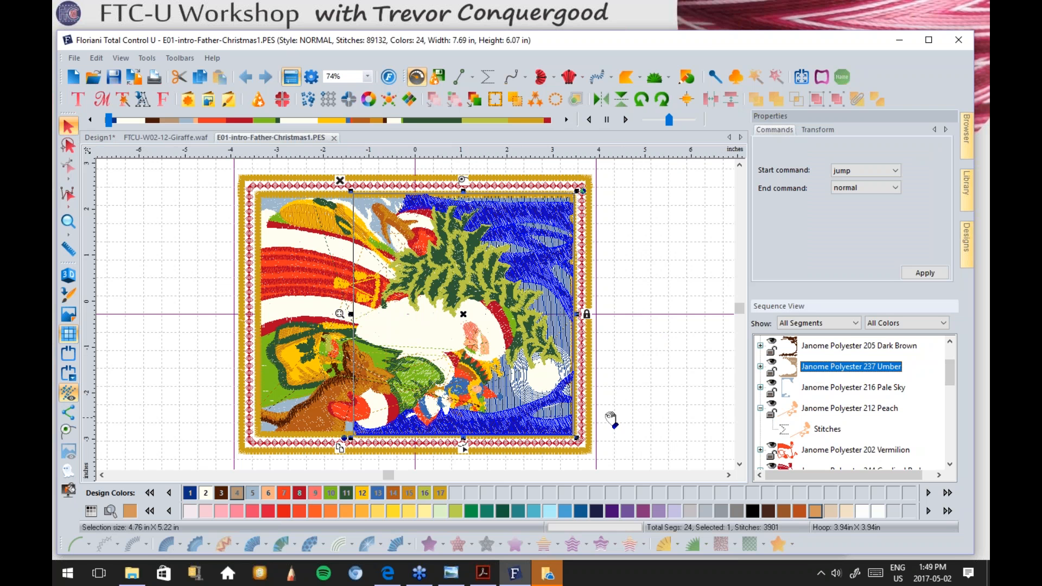
click(831, 389)
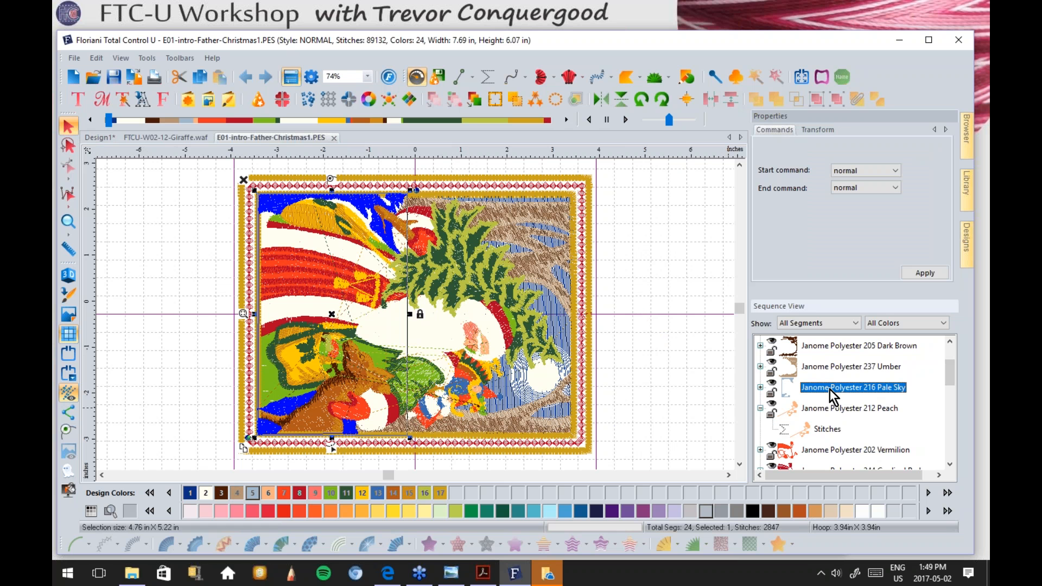
click(388, 328)
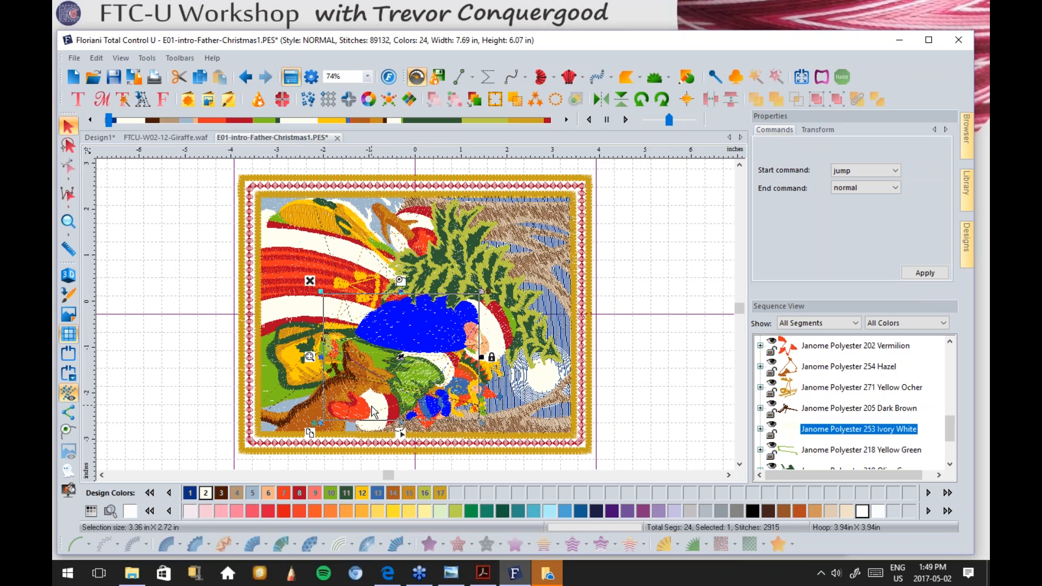
Step: Recolour the beard thread to 591 Shell and render the stitches in 3D
click(847, 513)
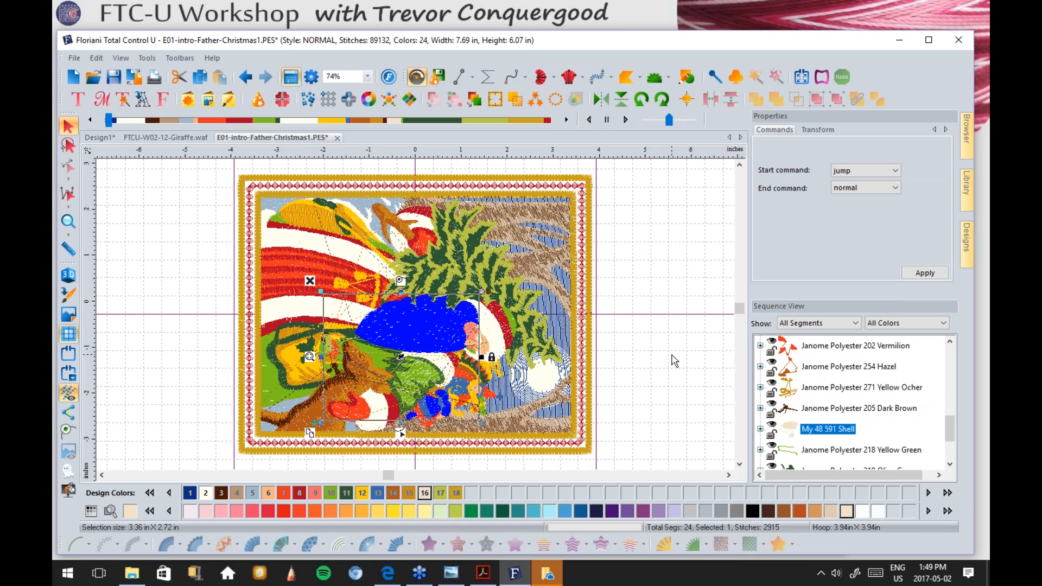
click(667, 295)
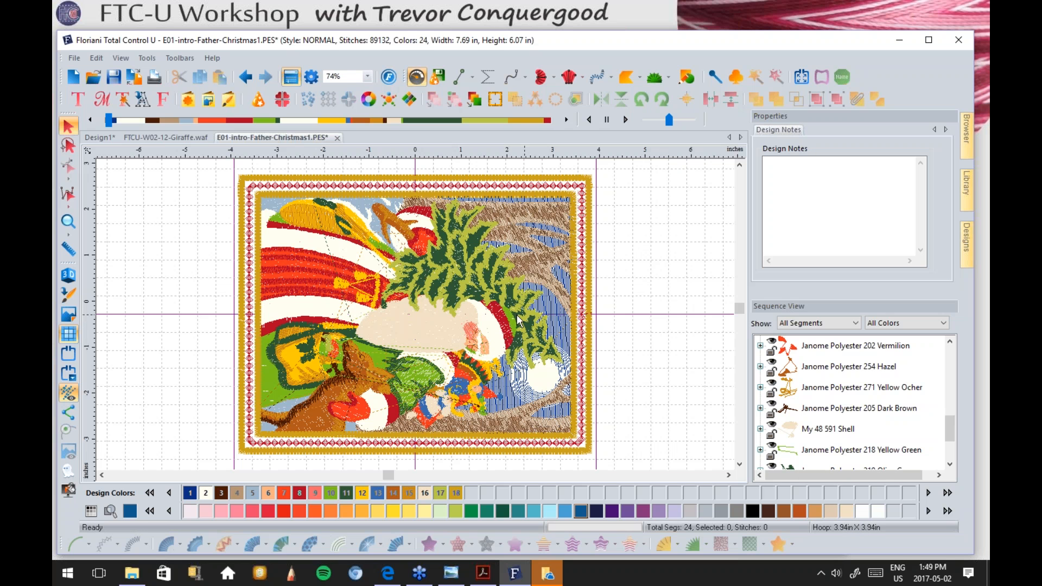
click(69, 279)
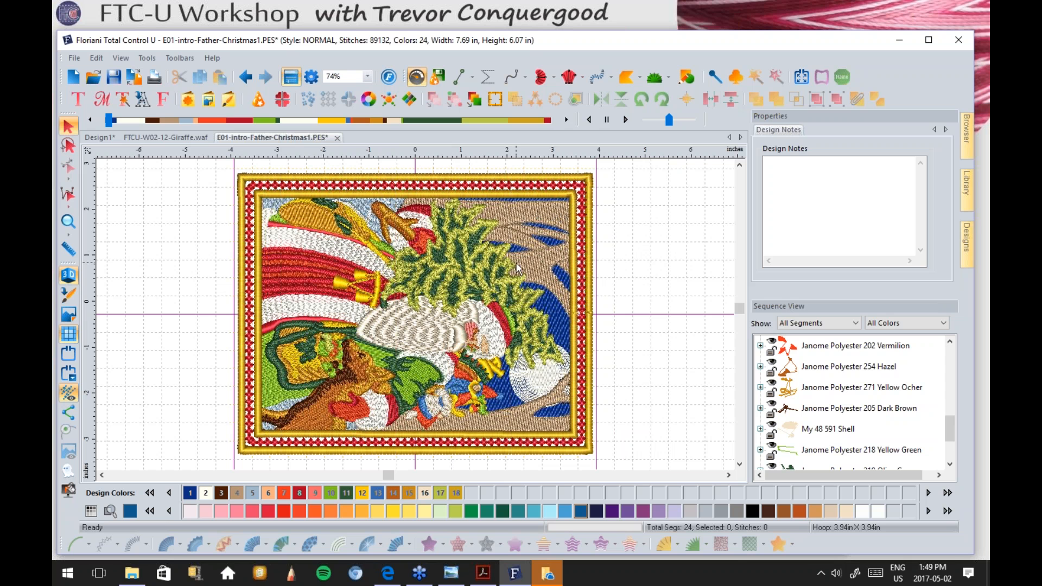
Step: Turn the 3D stitch display off and choose the Magnifying Glass tool
click(66, 274)
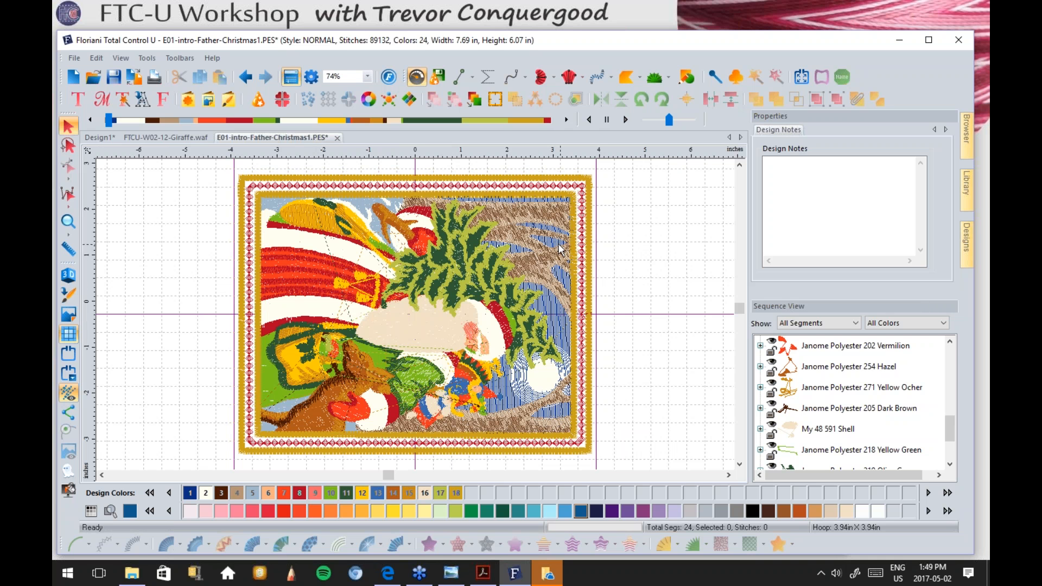
click(71, 218)
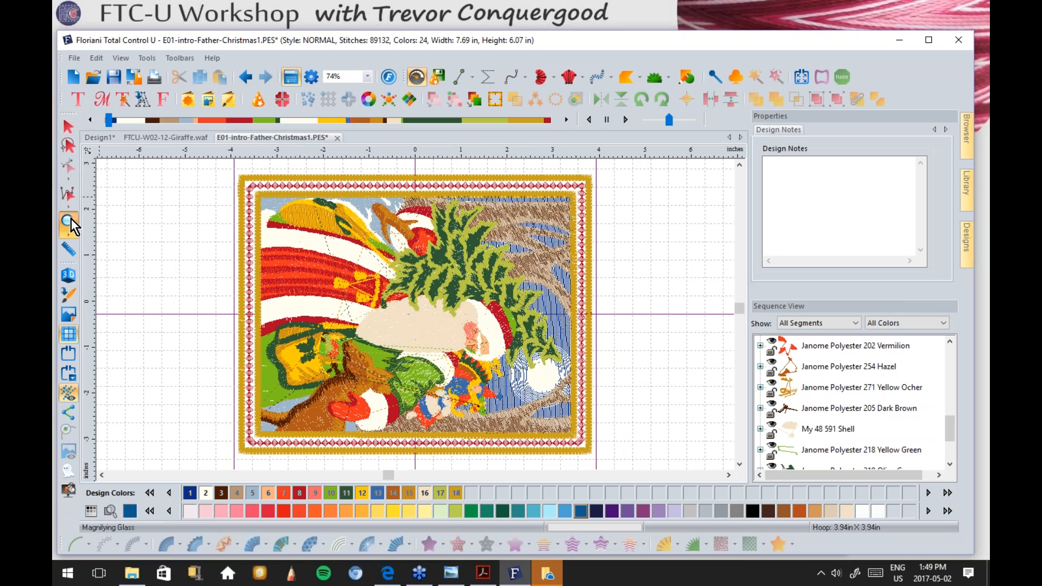
click(548, 244)
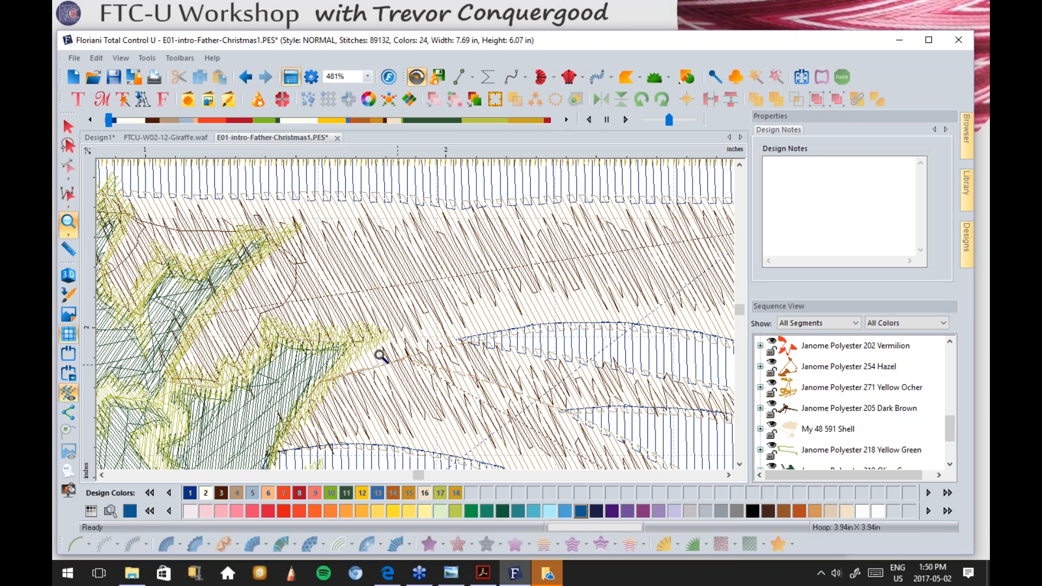
drag(950, 429, 960, 348)
click(806, 428)
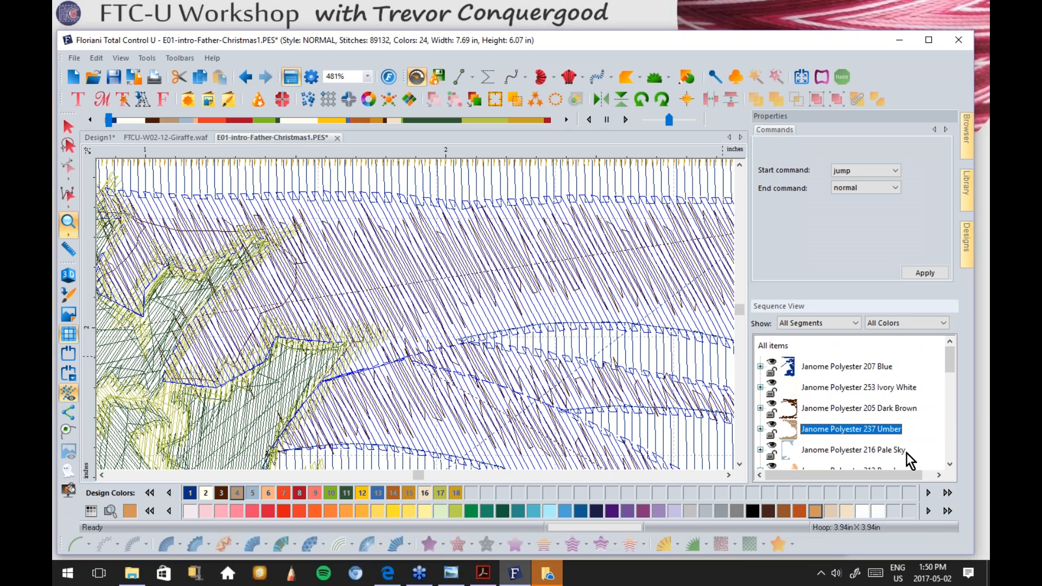
click(829, 410)
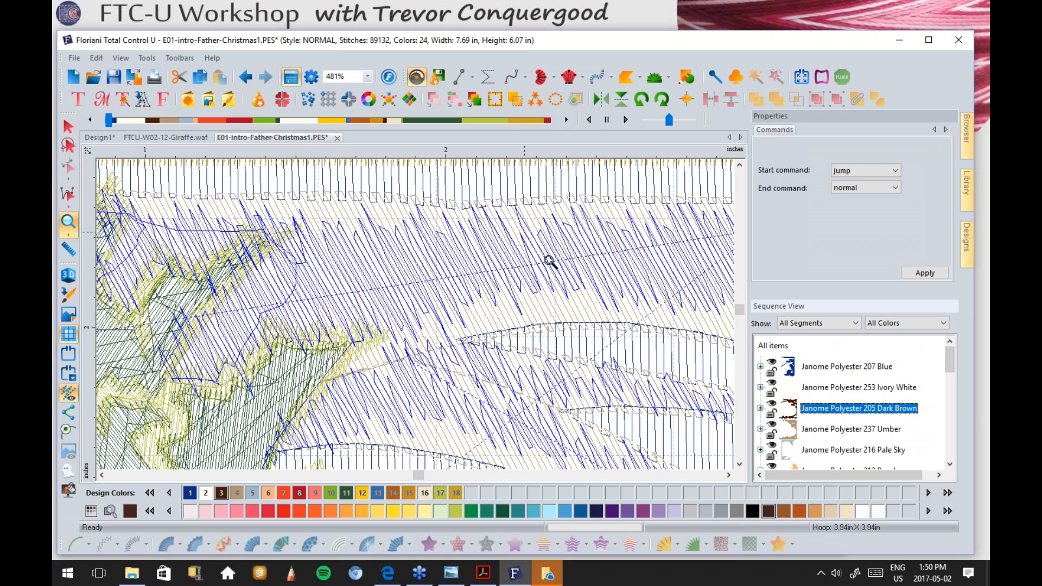
right_click(588, 257)
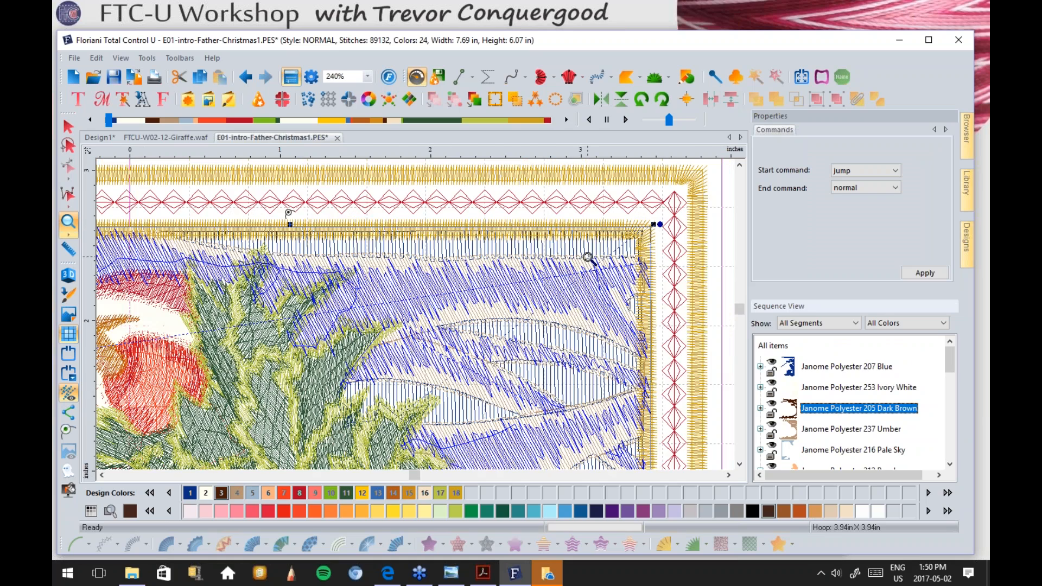
right_click(400, 318)
right_click(400, 318)
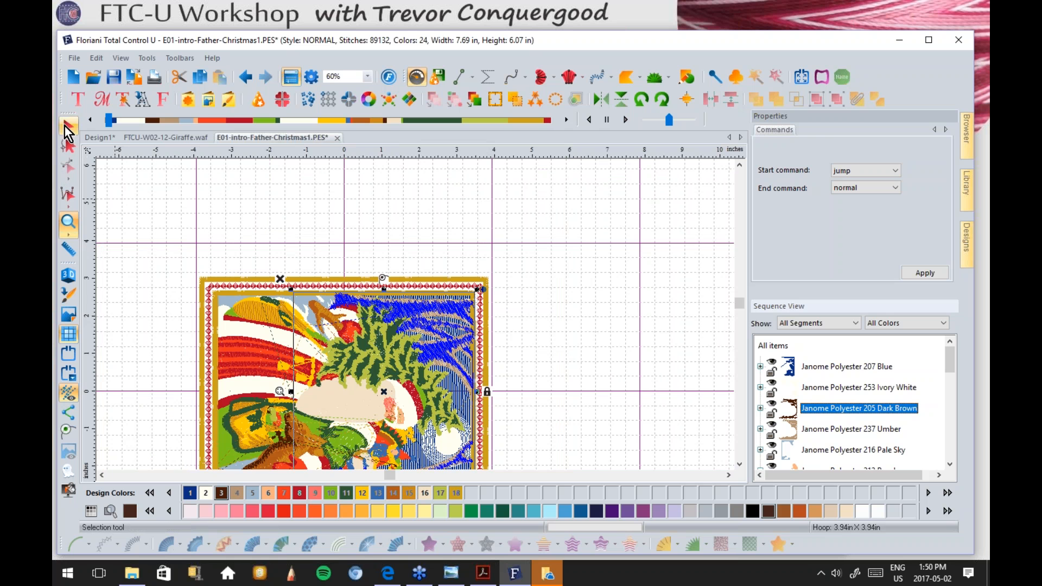
click(68, 127)
click(283, 228)
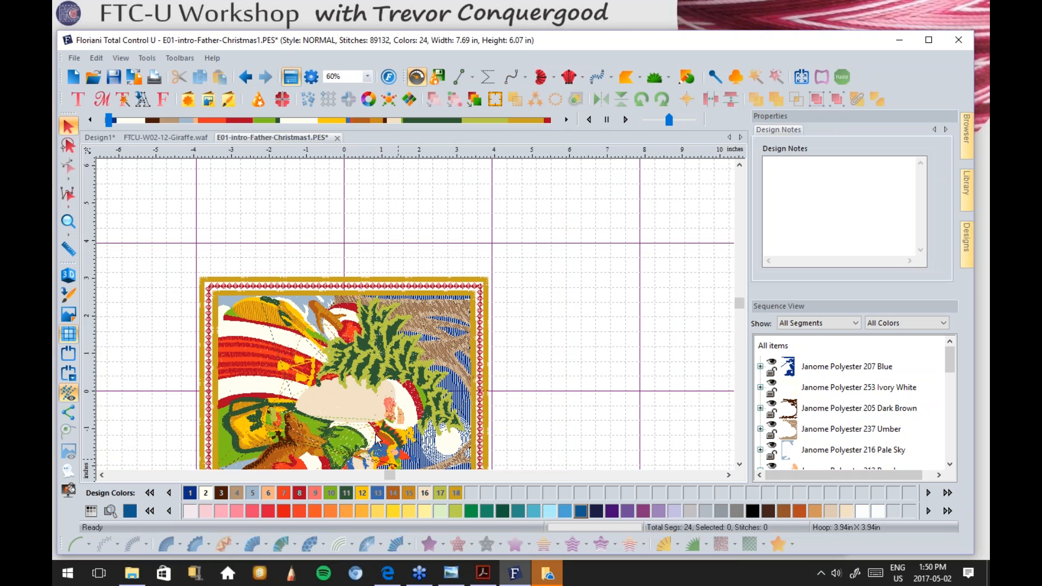
click(69, 225)
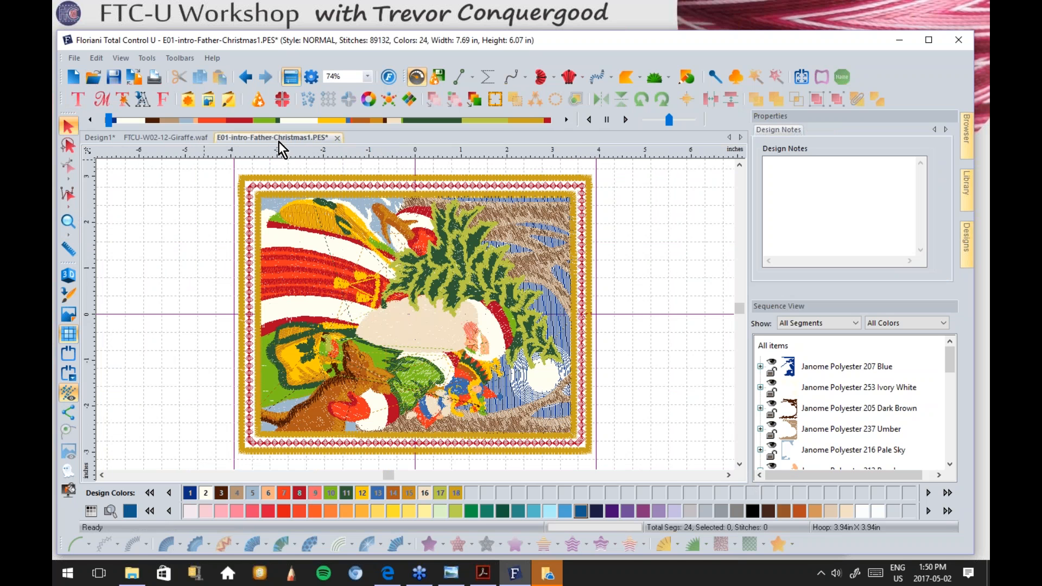
click(179, 138)
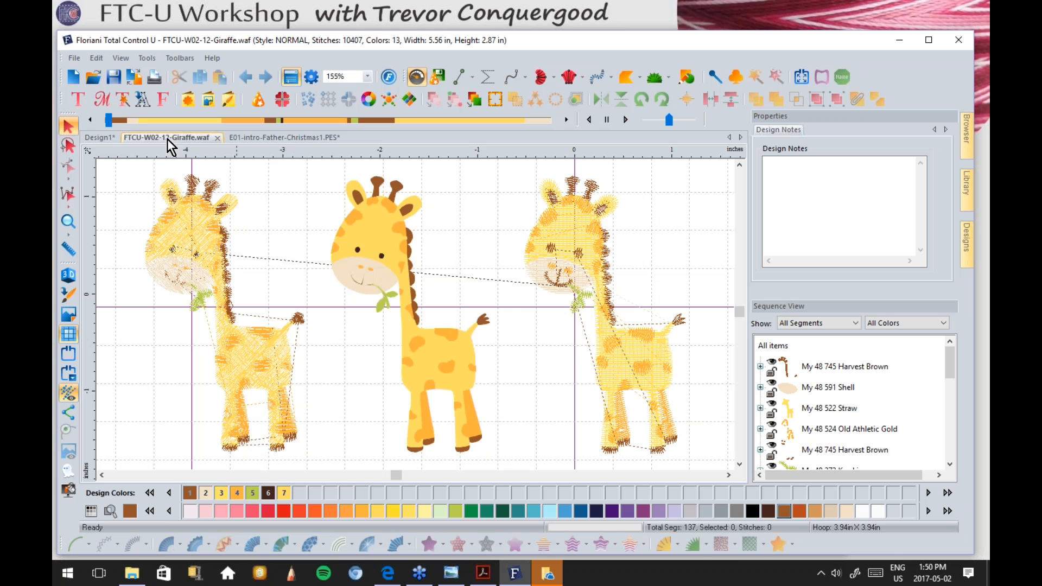
click(100, 138)
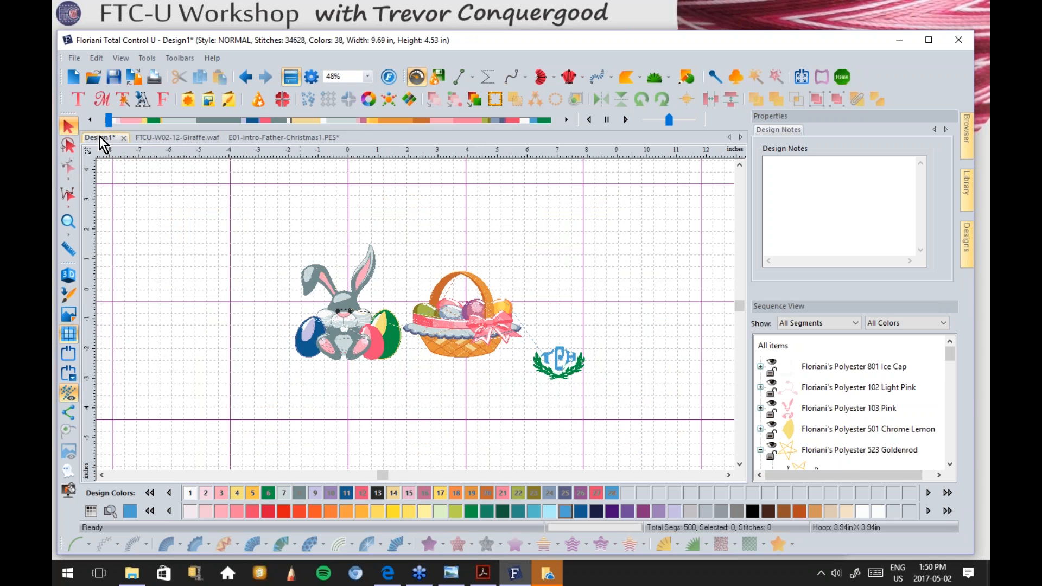
click(275, 139)
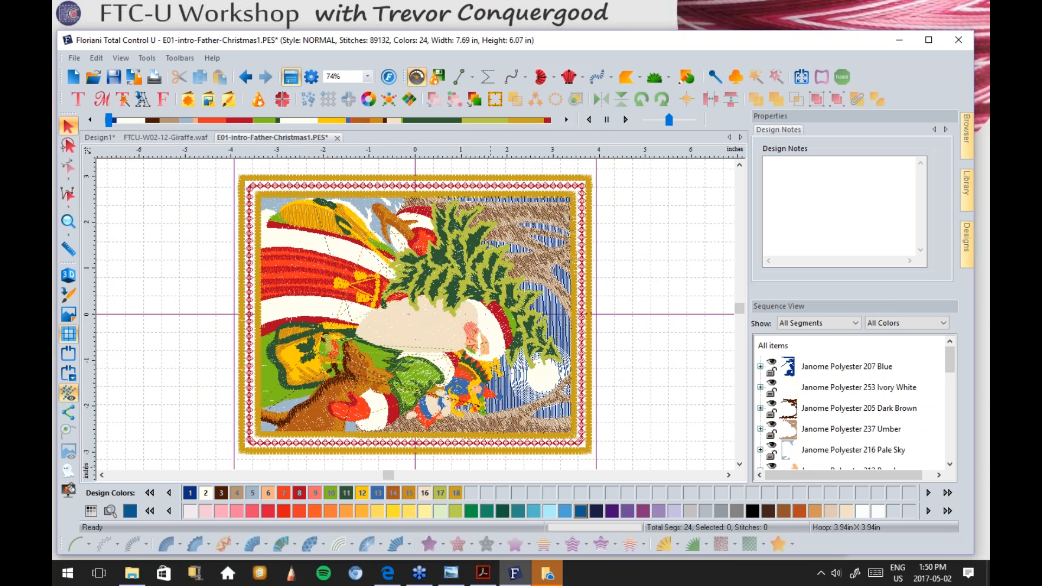
mouse_move(454, 578)
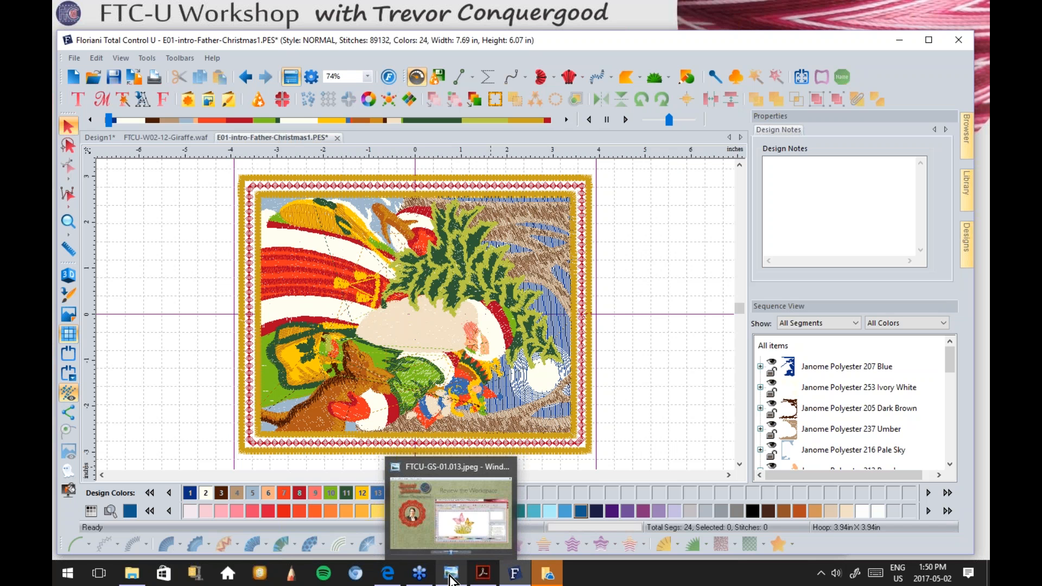
Step: Advance the workshop slides to slide 017, Select - Size - Move, then return to Floriani
click(451, 575)
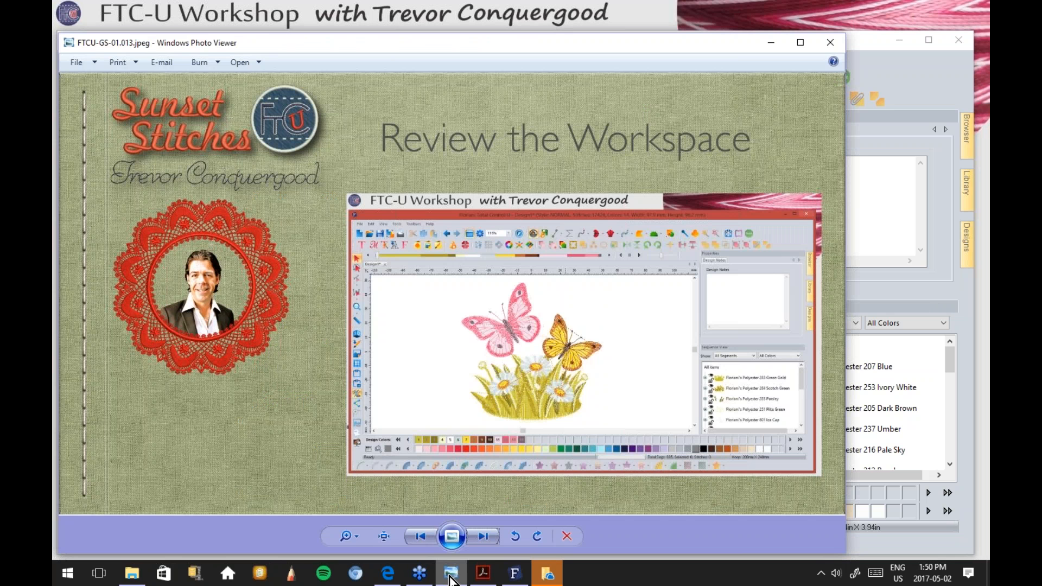
click(480, 537)
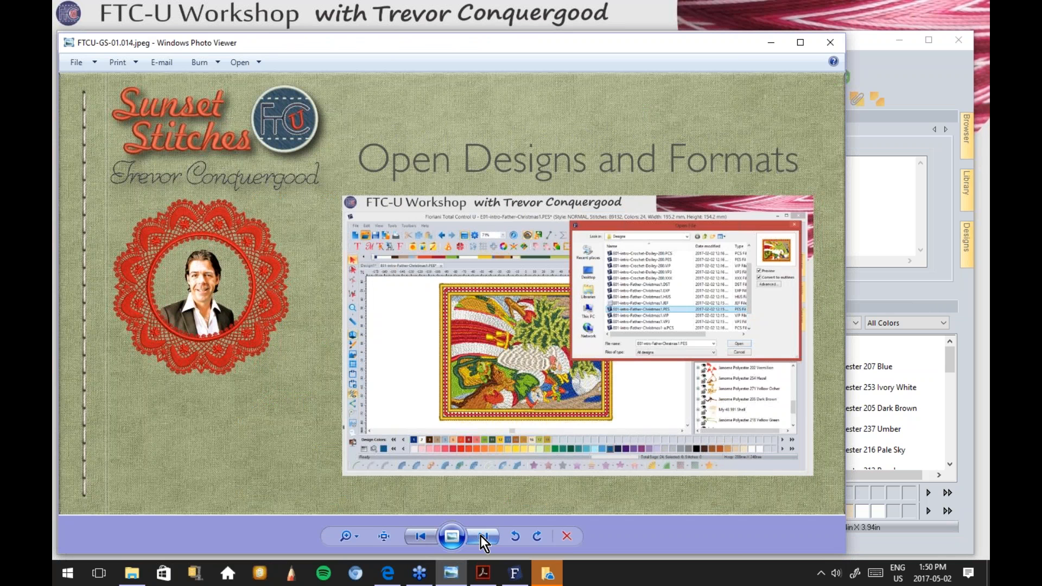
click(480, 536)
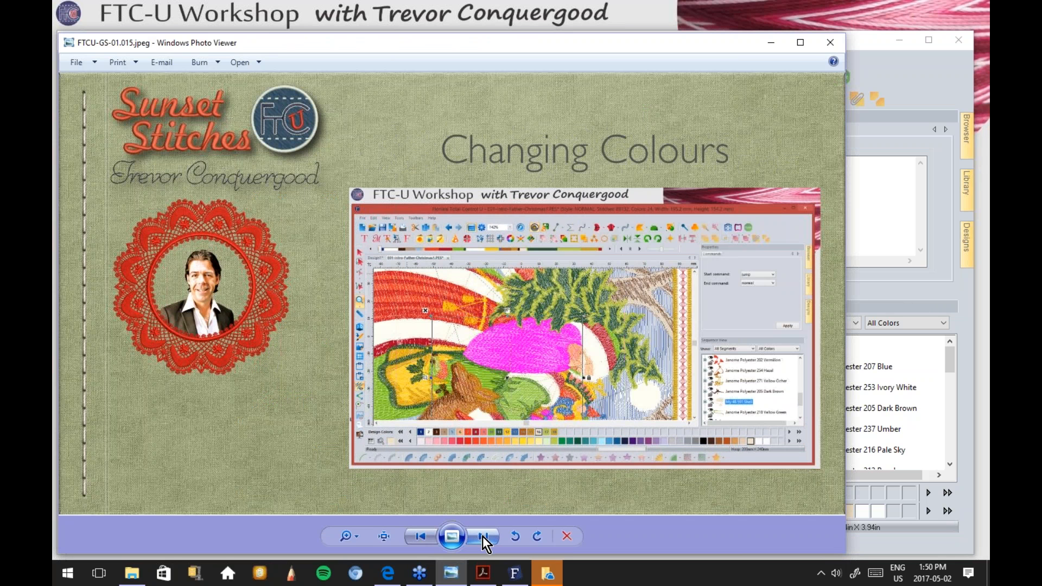
click(483, 536)
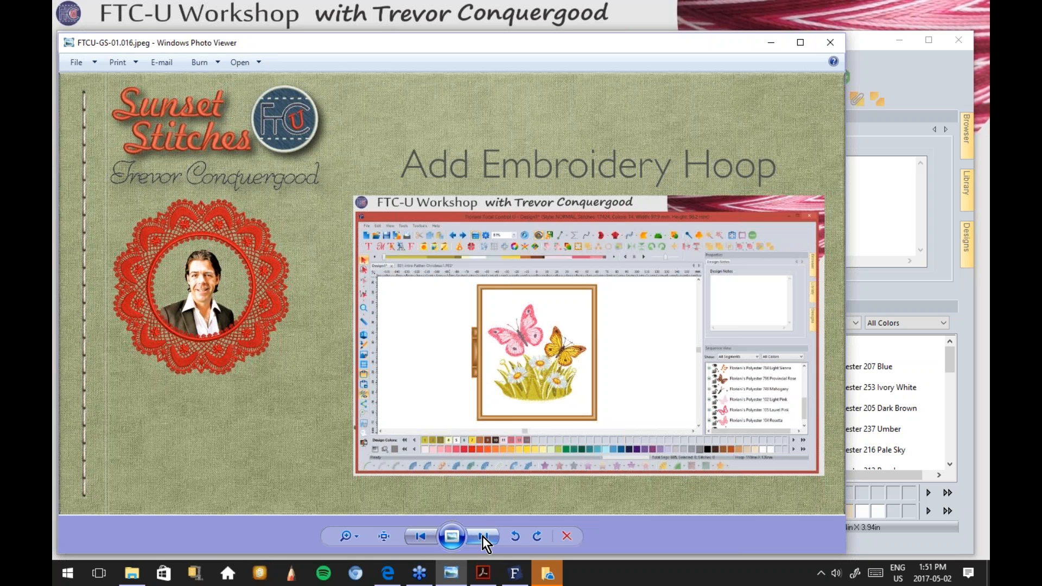
click(483, 536)
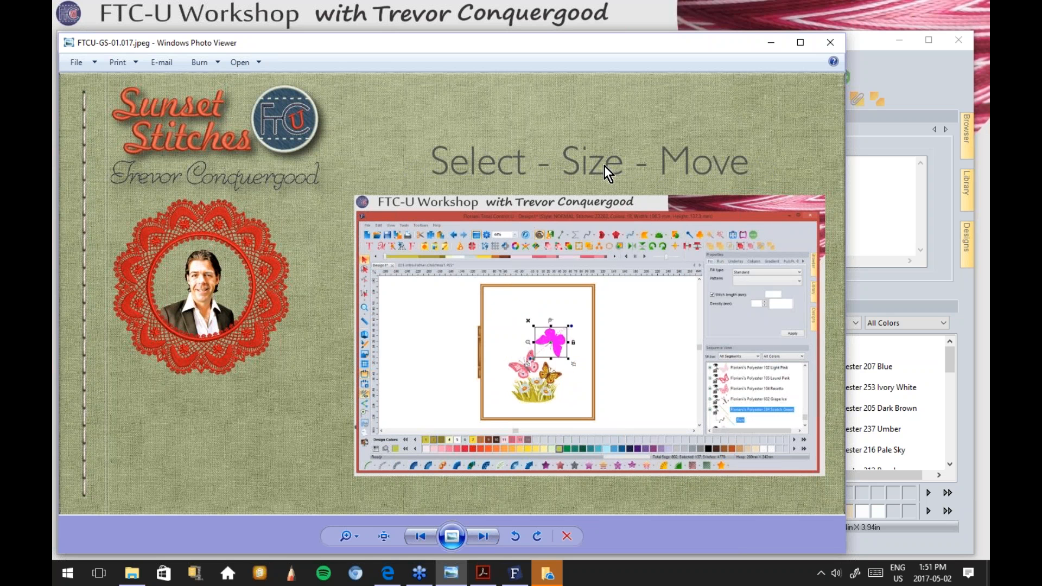
click(930, 68)
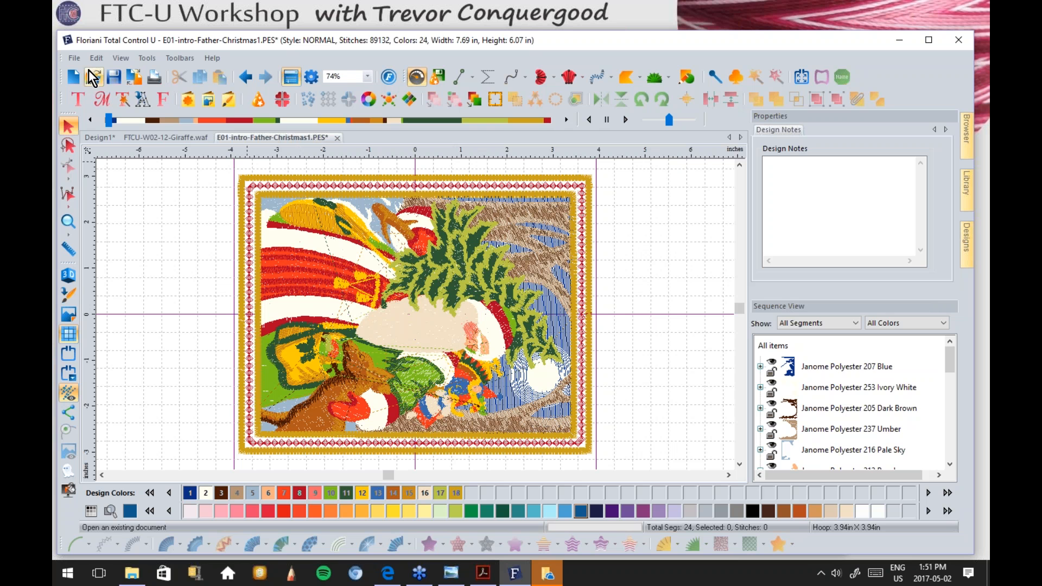
Step: Create blank Design2, then switch back to the Design1 Easter bunny tab
click(73, 75)
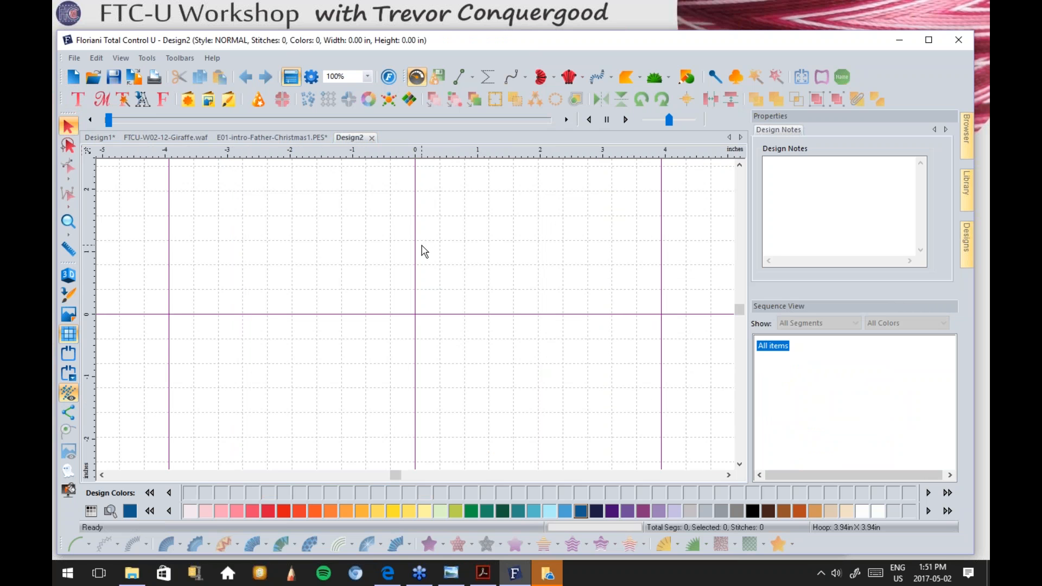
click(97, 136)
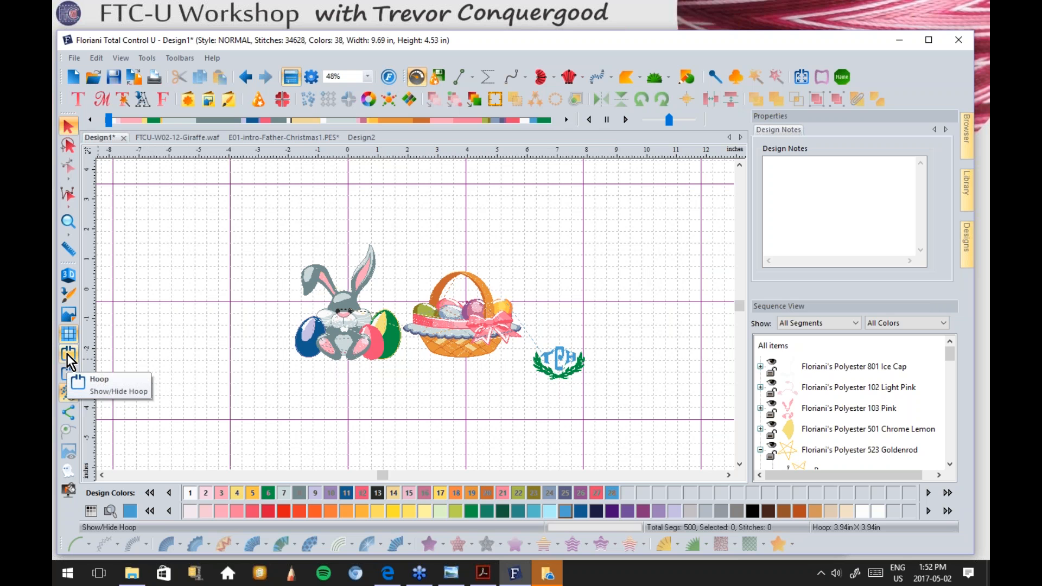
Step: Set the hoop to JEF format with the 240mm × 200mm hoop size
click(68, 373)
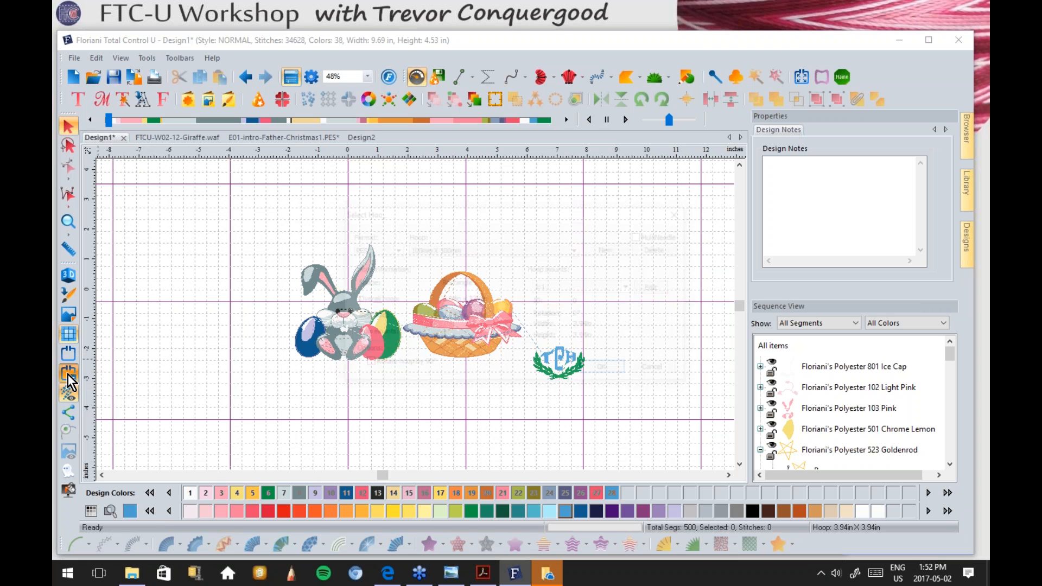
drag(495, 209, 534, 138)
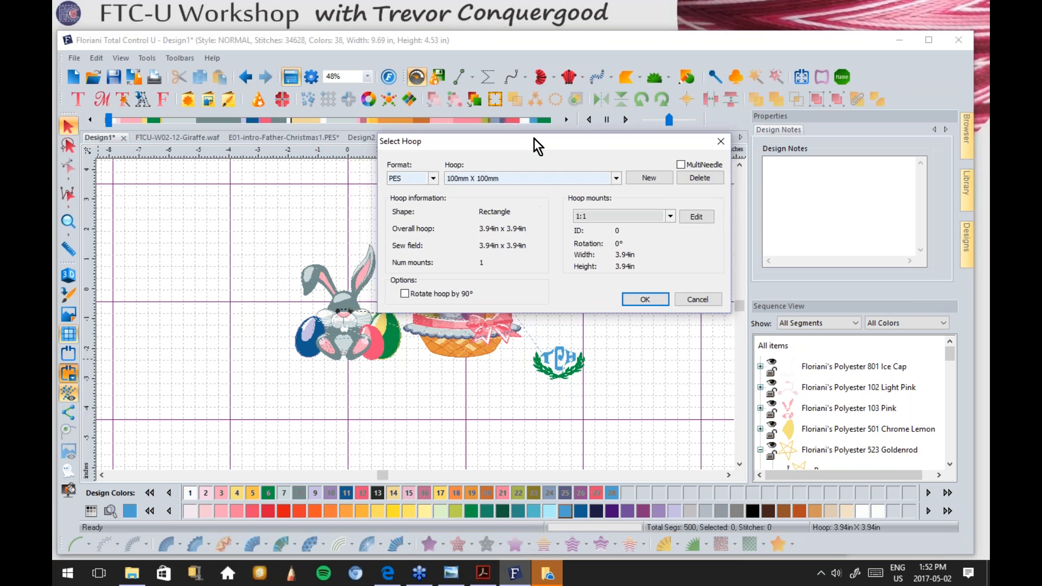
click(435, 179)
click(435, 181)
click(618, 180)
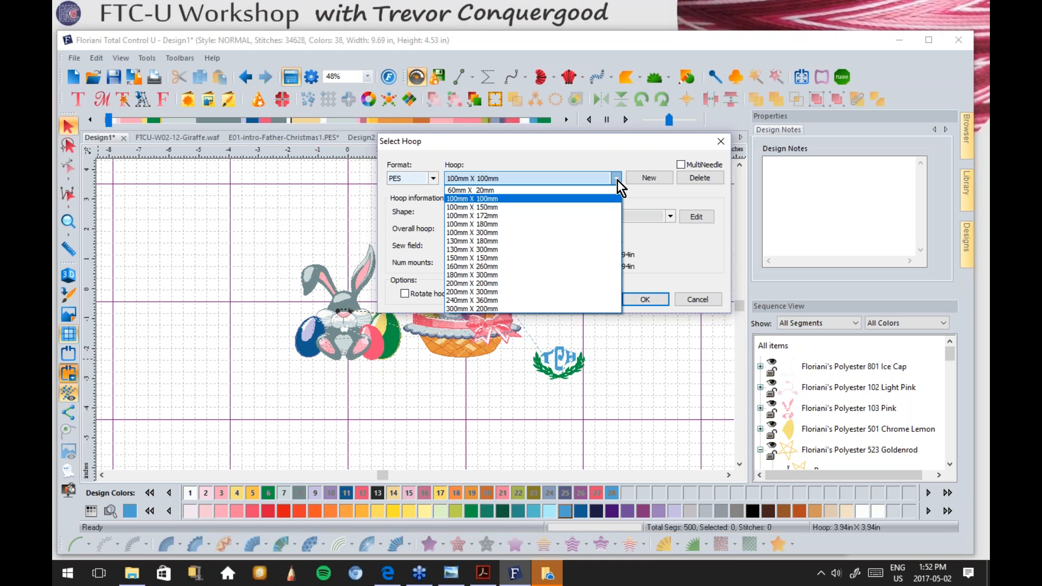
click(617, 180)
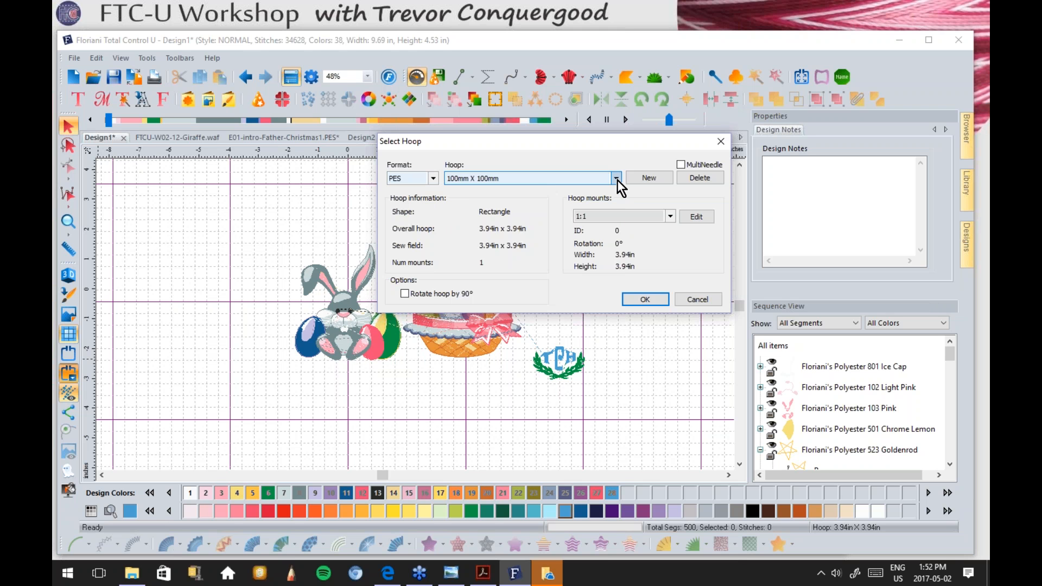
click(433, 178)
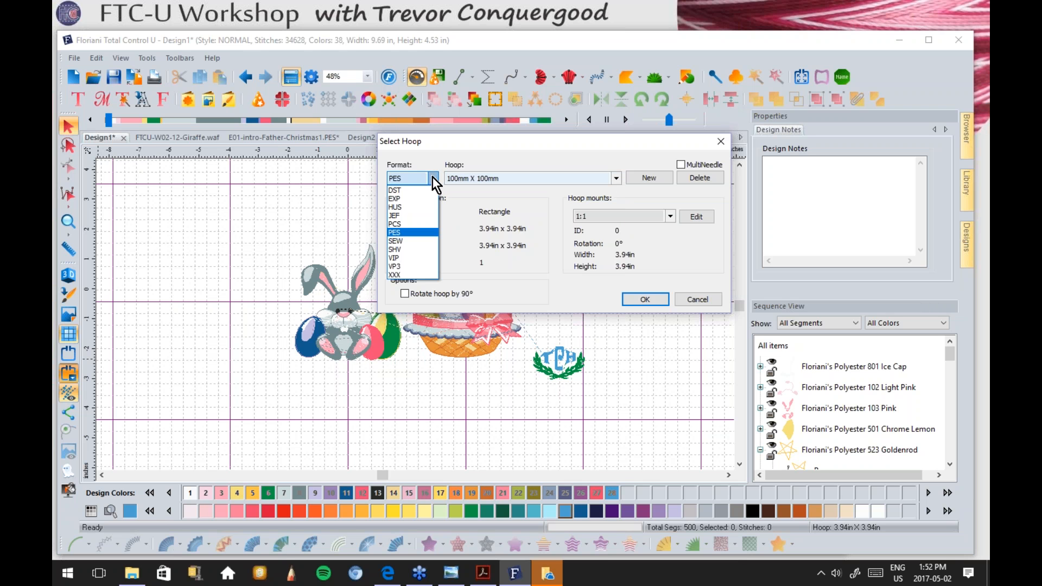
click(395, 215)
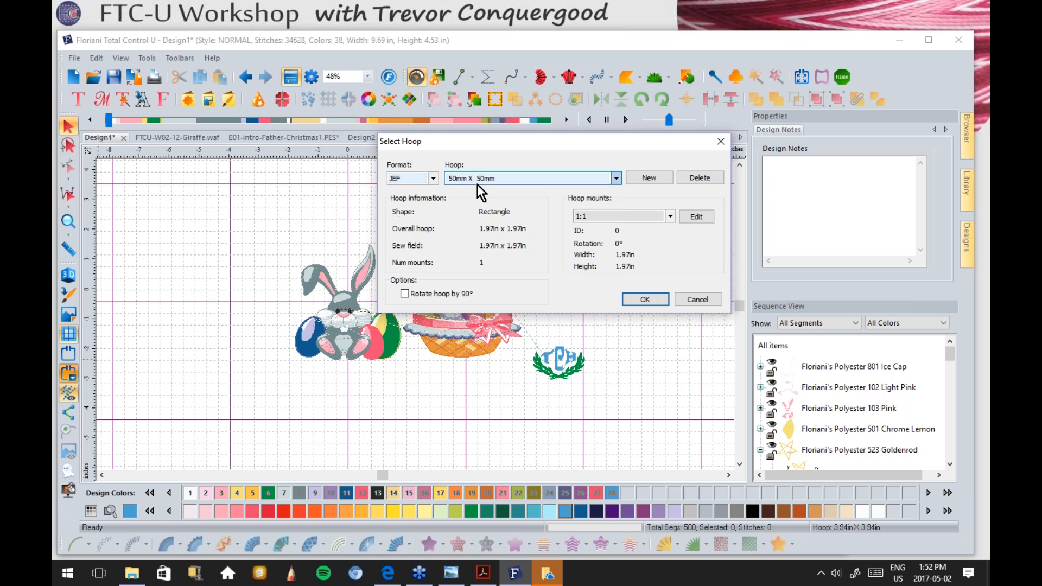
click(616, 179)
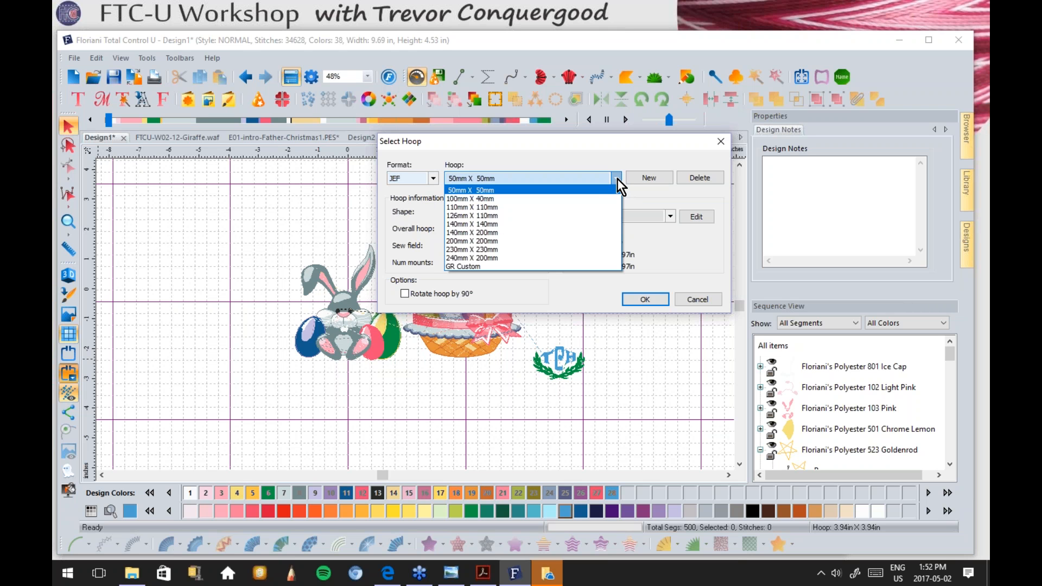
click(475, 258)
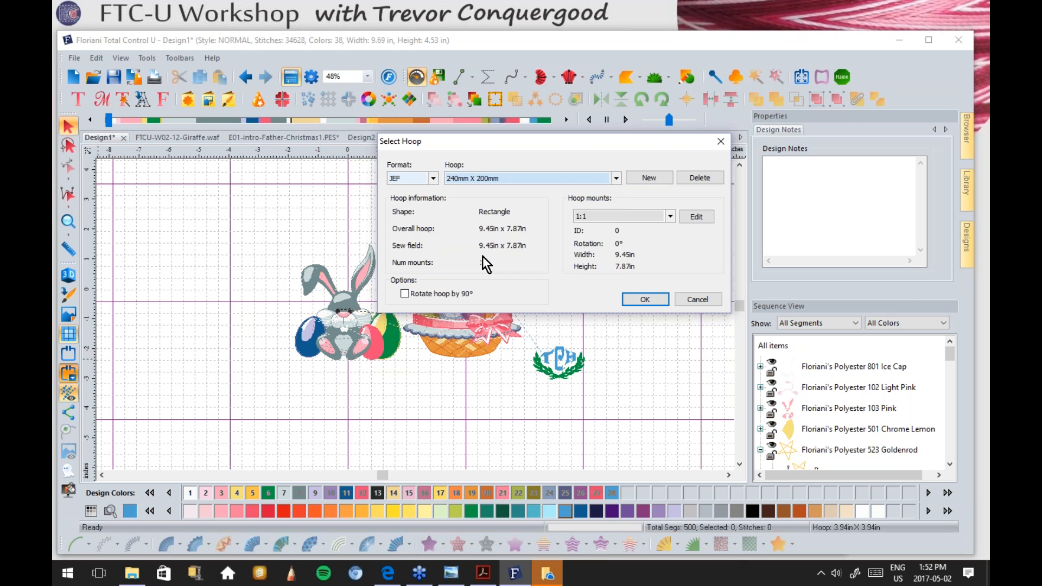
click(644, 299)
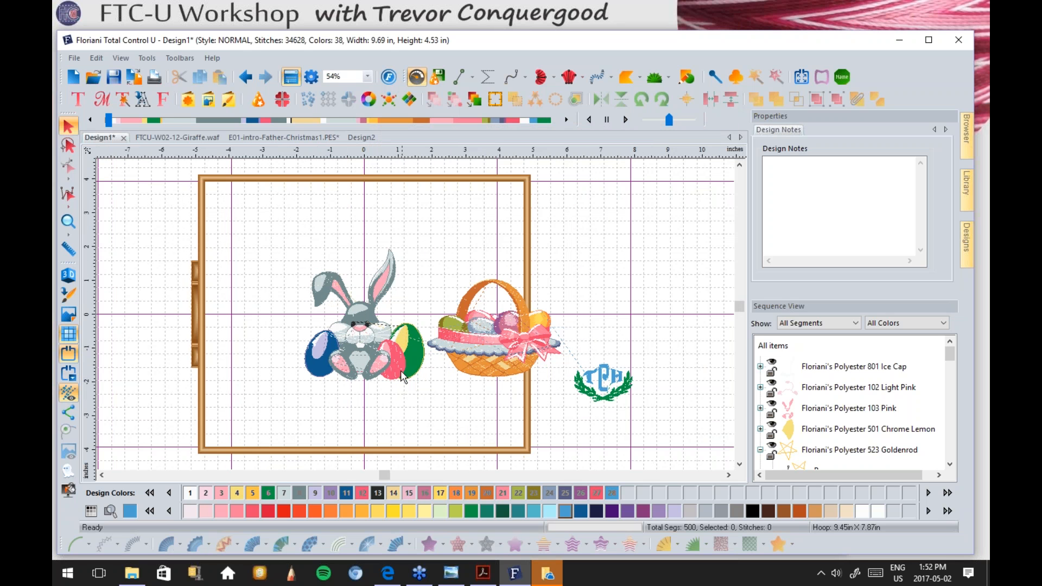
click(69, 131)
Step: Move the egg basket up and to the right, away from the bunny
click(362, 347)
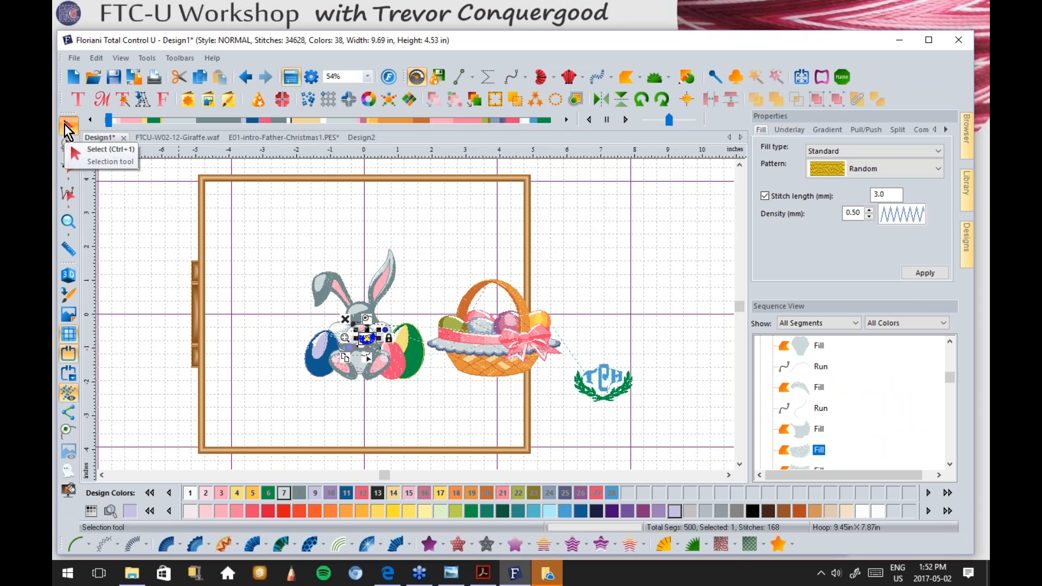
click(298, 269)
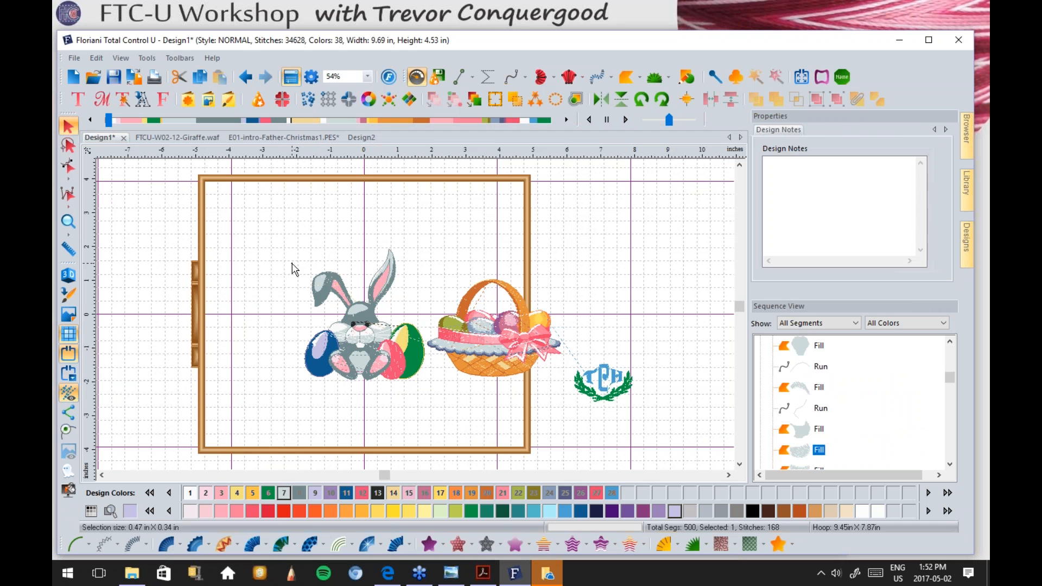
click(482, 334)
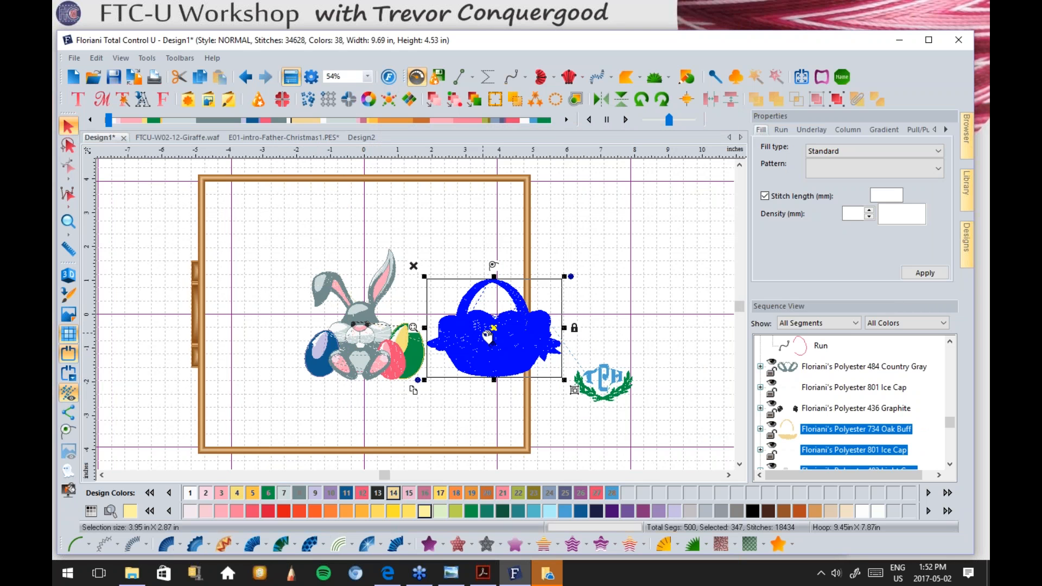
drag(487, 336, 545, 260)
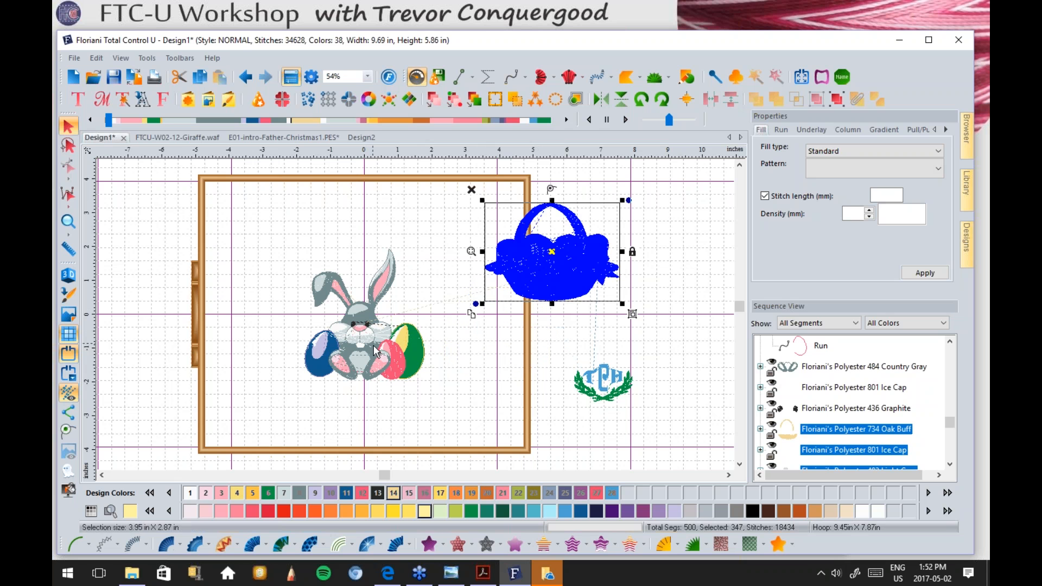
click(439, 377)
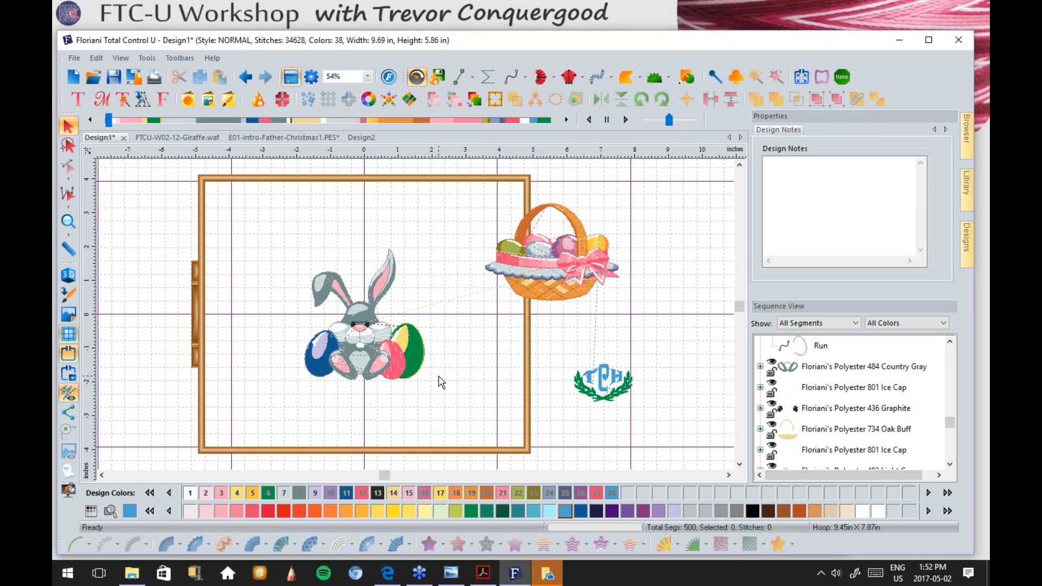
Step: Marquee-select the whole bunny and drag it to the left side of the hoop
click(413, 362)
click(313, 366)
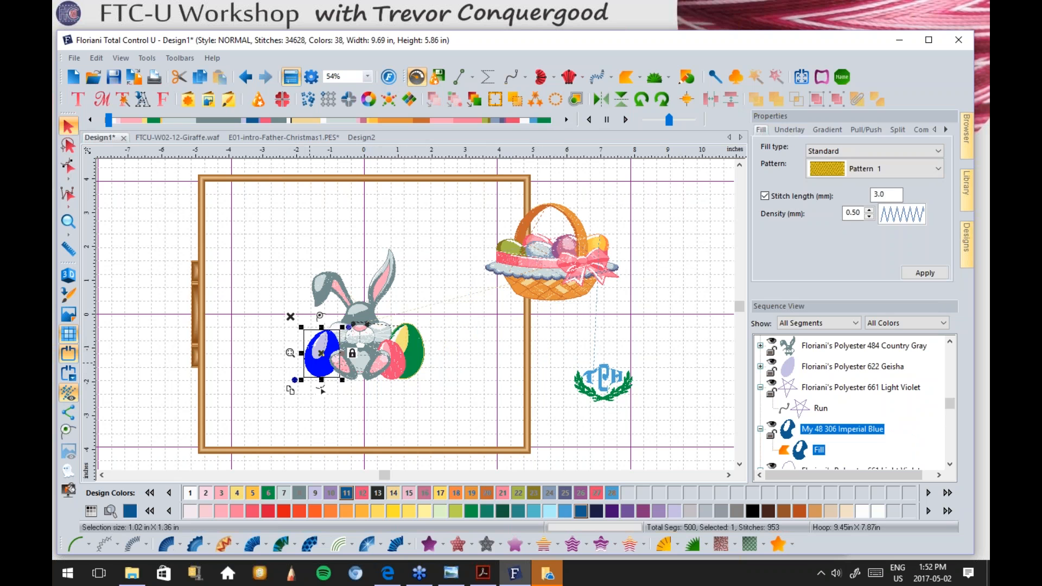
click(270, 365)
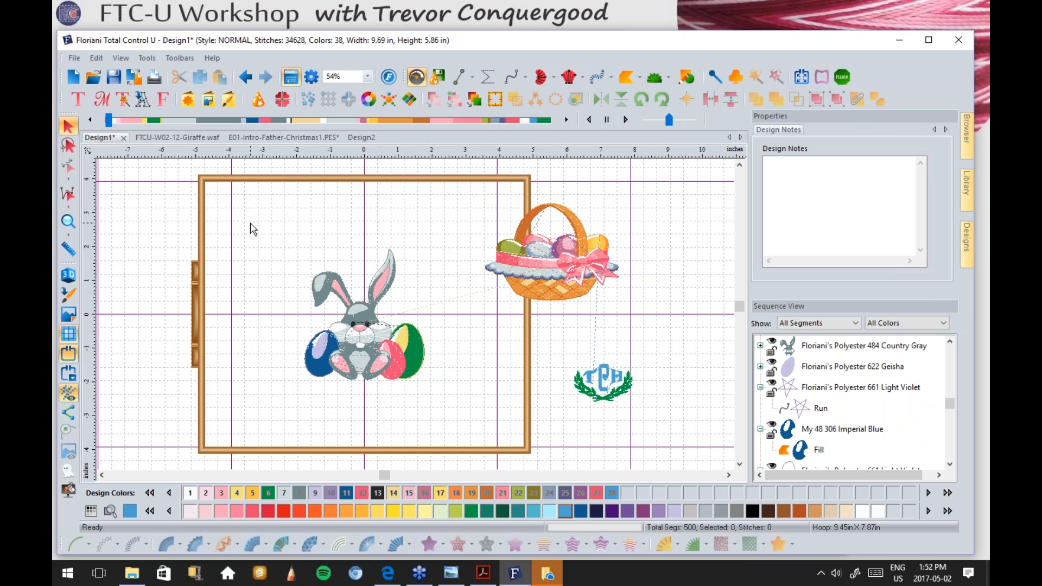
drag(244, 215, 449, 420)
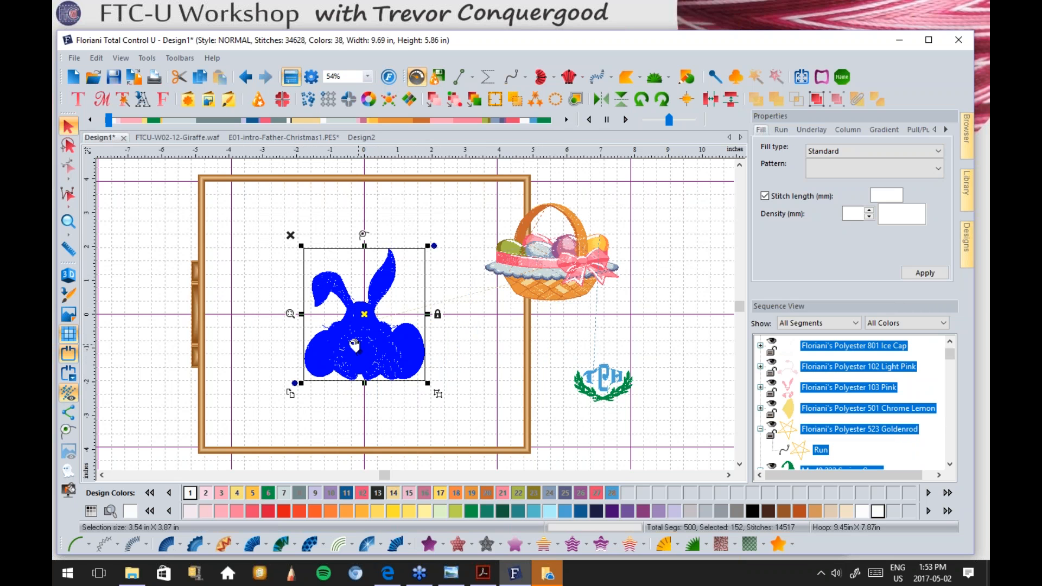
click(464, 349)
drag(256, 222, 418, 340)
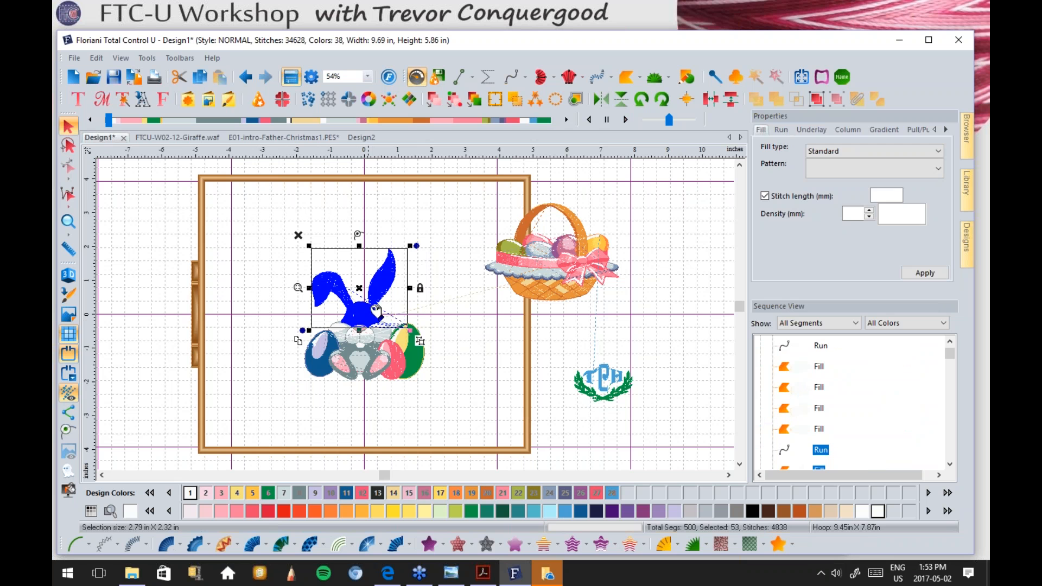
click(464, 337)
drag(234, 218, 441, 414)
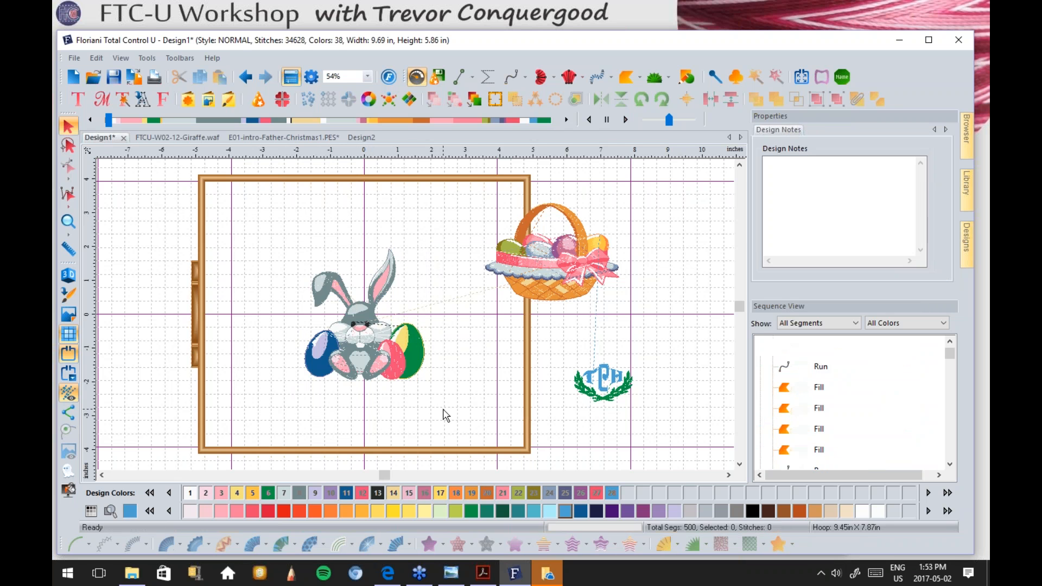
drag(414, 358, 325, 397)
Step: Move the egg basket down so it sits beside the bunny
click(554, 263)
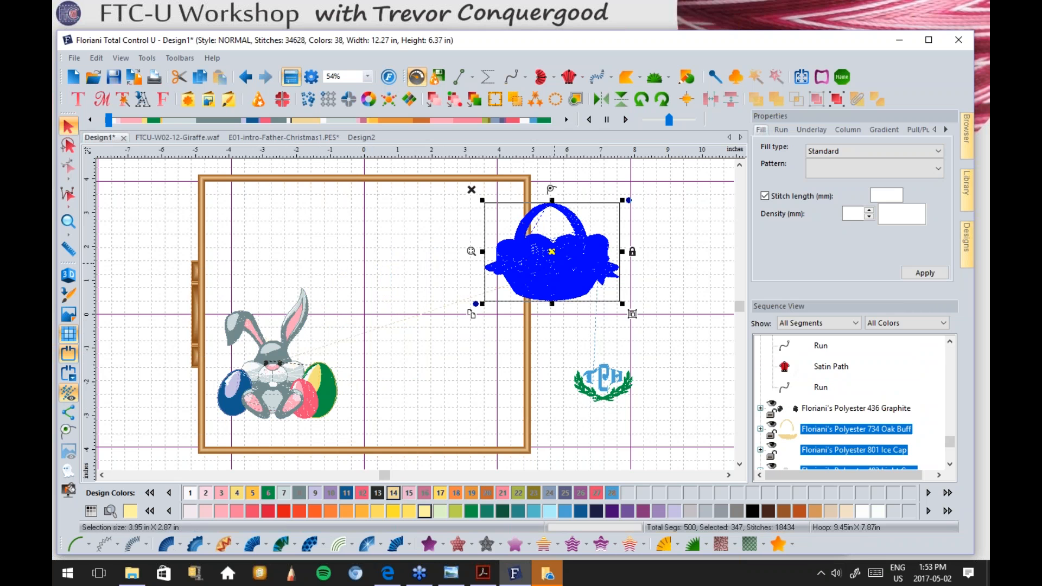
drag(555, 262, 435, 381)
drag(145, 255, 350, 448)
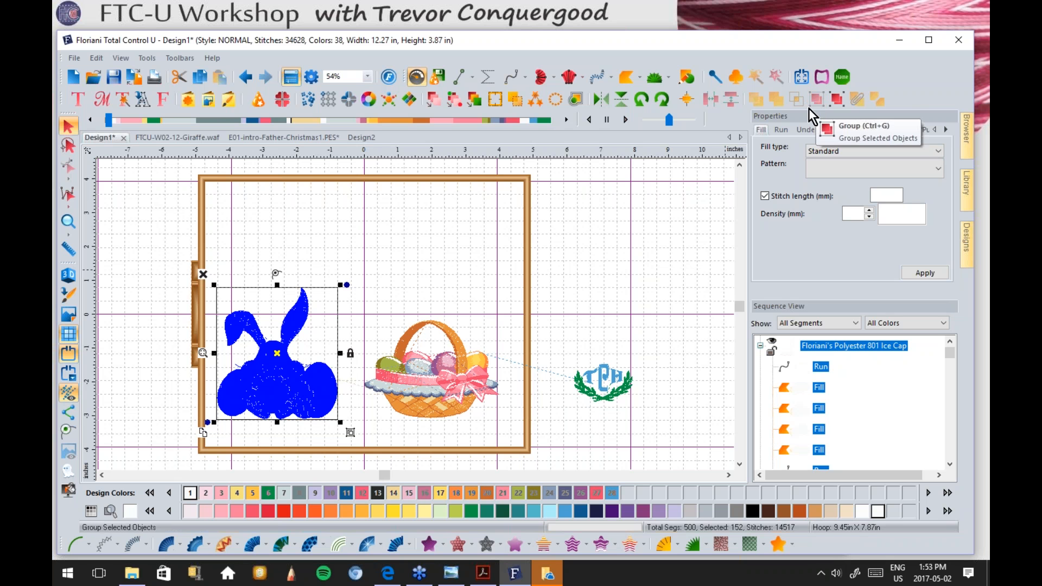
click(390, 318)
click(302, 381)
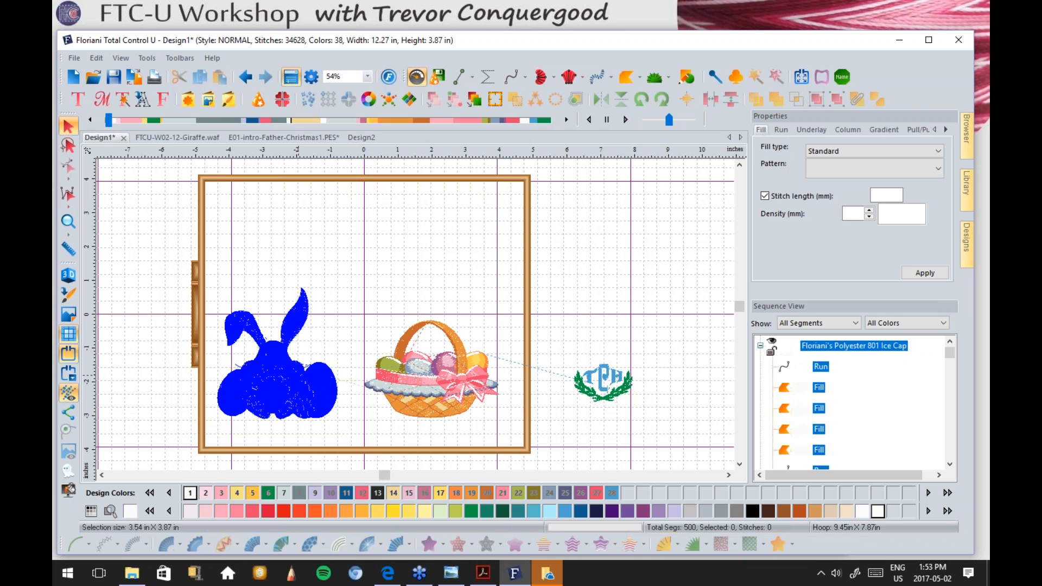
click(419, 375)
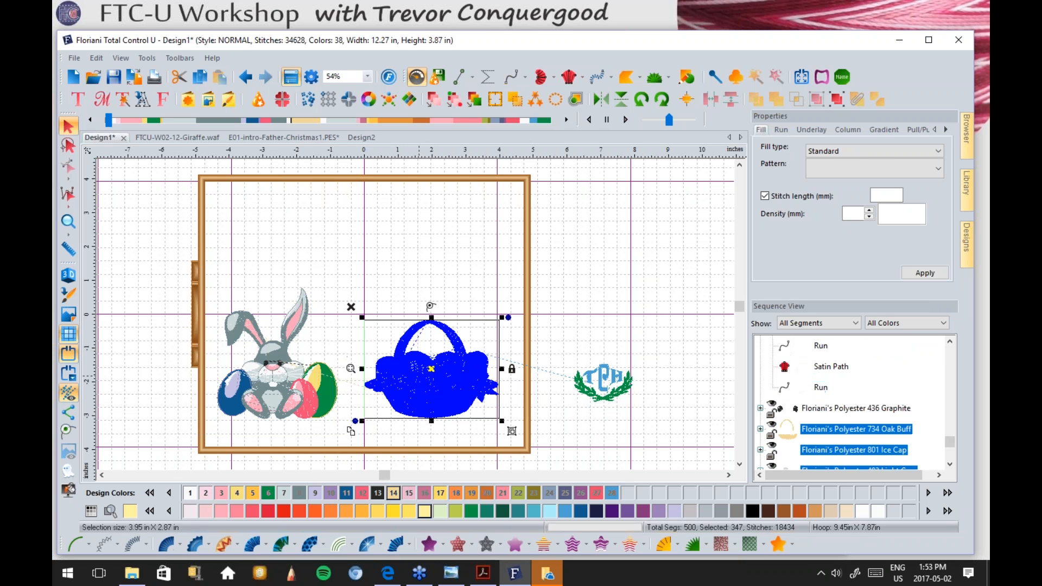
Step: Drag the TCH monogram between bunny and basket, then select all three together
click(611, 402)
drag(627, 396, 361, 341)
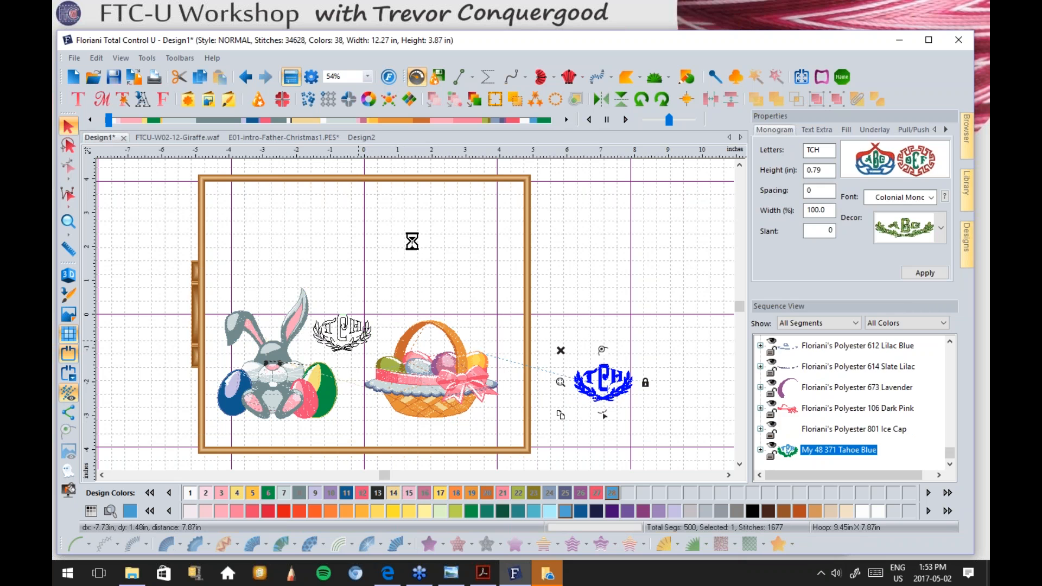
click(411, 241)
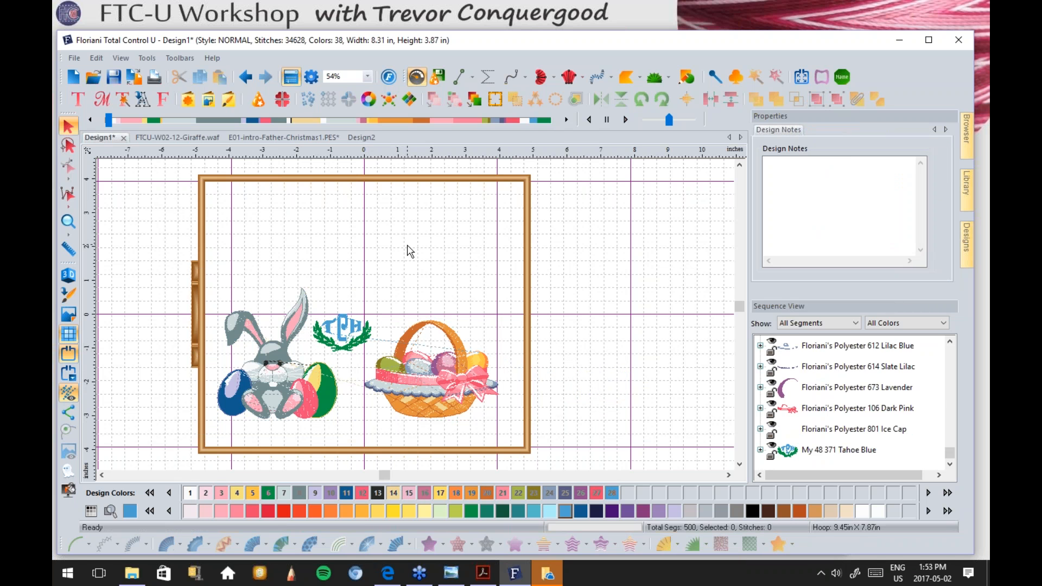
drag(166, 267, 547, 454)
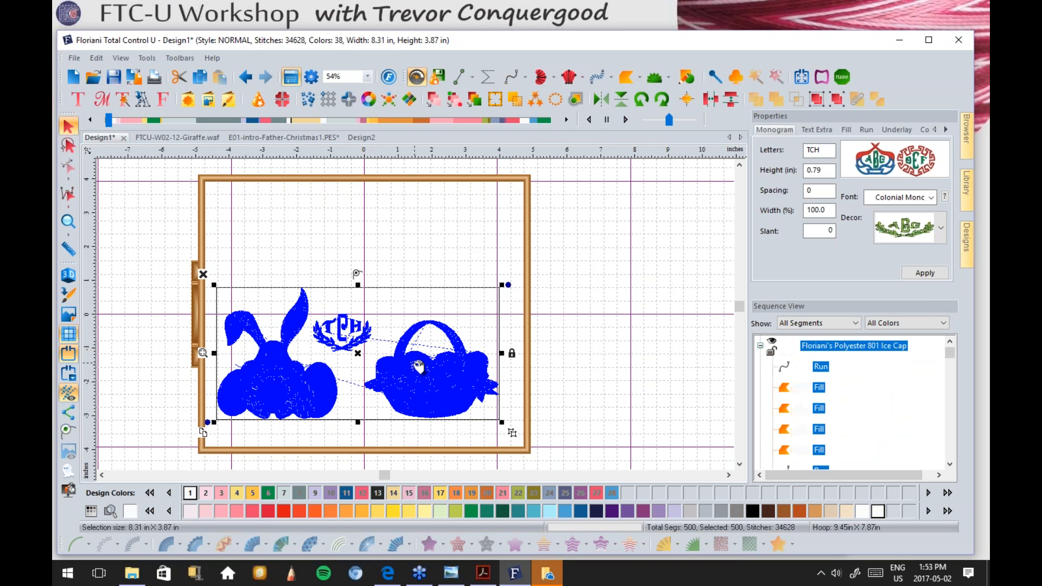
Step: Centre the bunny, monogram and basket group with Align > Center To Rulers
click(686, 100)
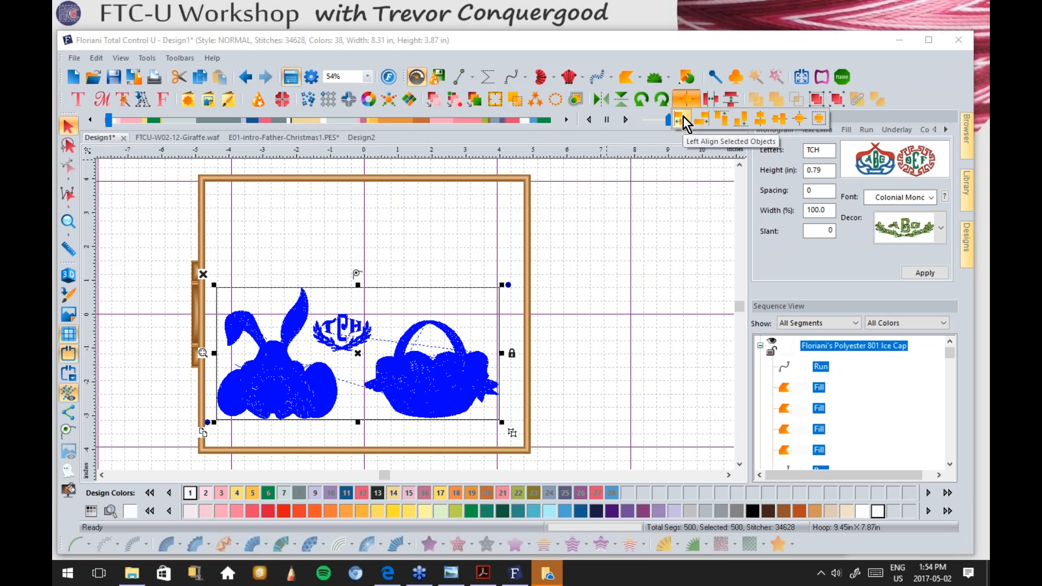
click(796, 118)
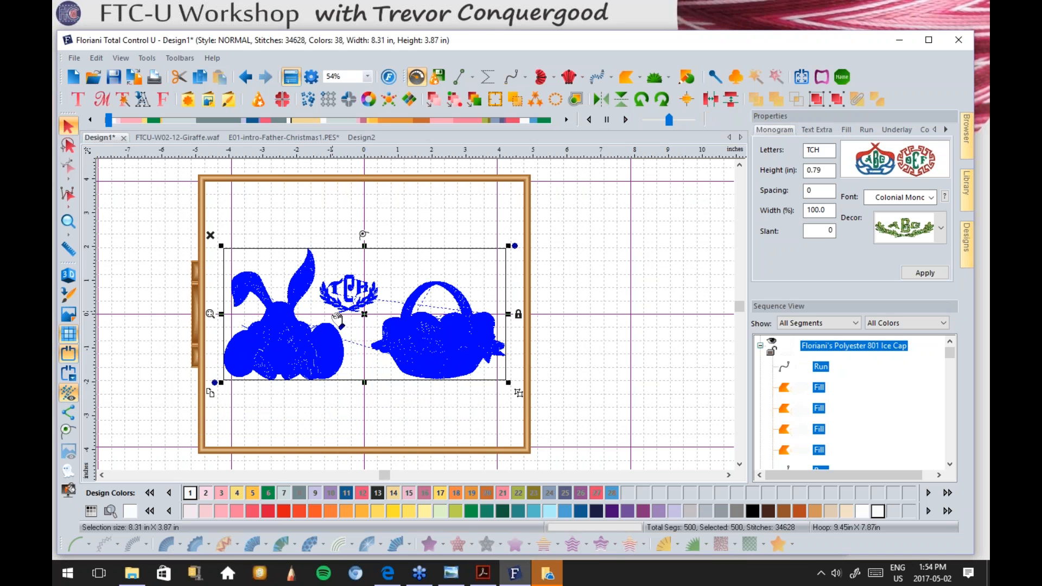
click(581, 250)
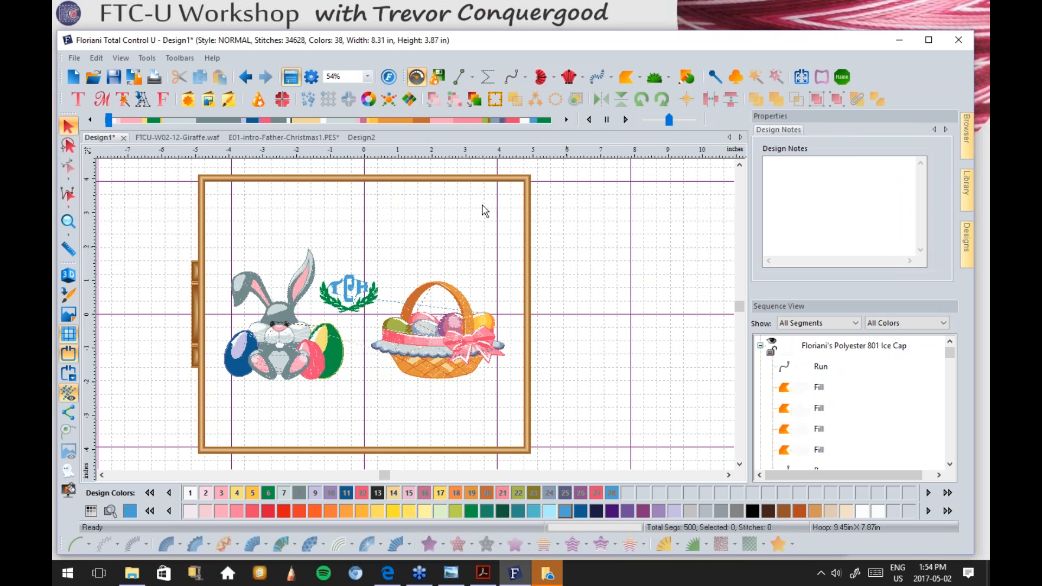
click(72, 57)
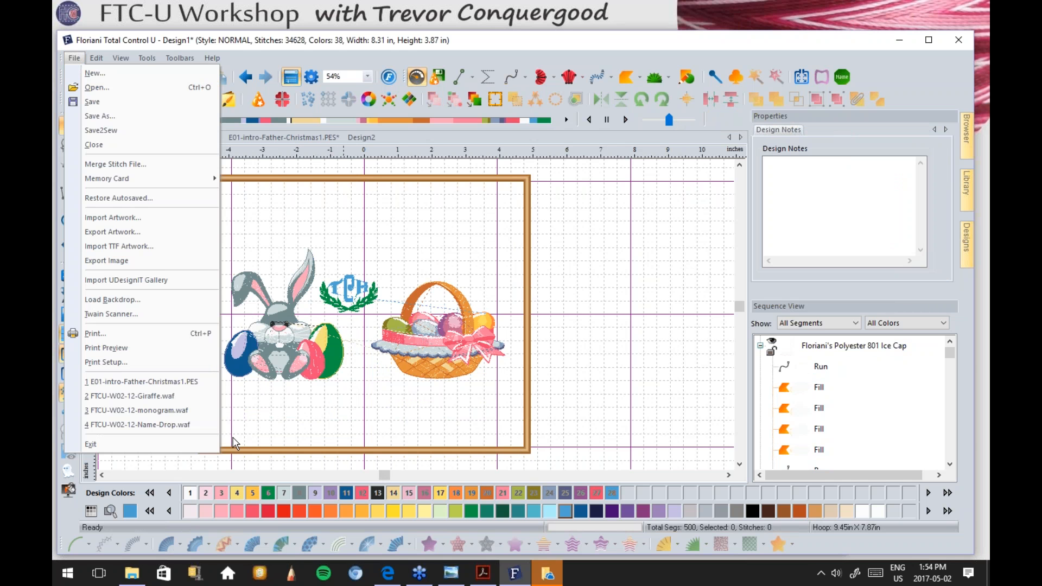
Step: Save the design as Trev-class1 in the Desktop FTCU-GS-01 folder
click(58, 54)
click(73, 58)
click(106, 117)
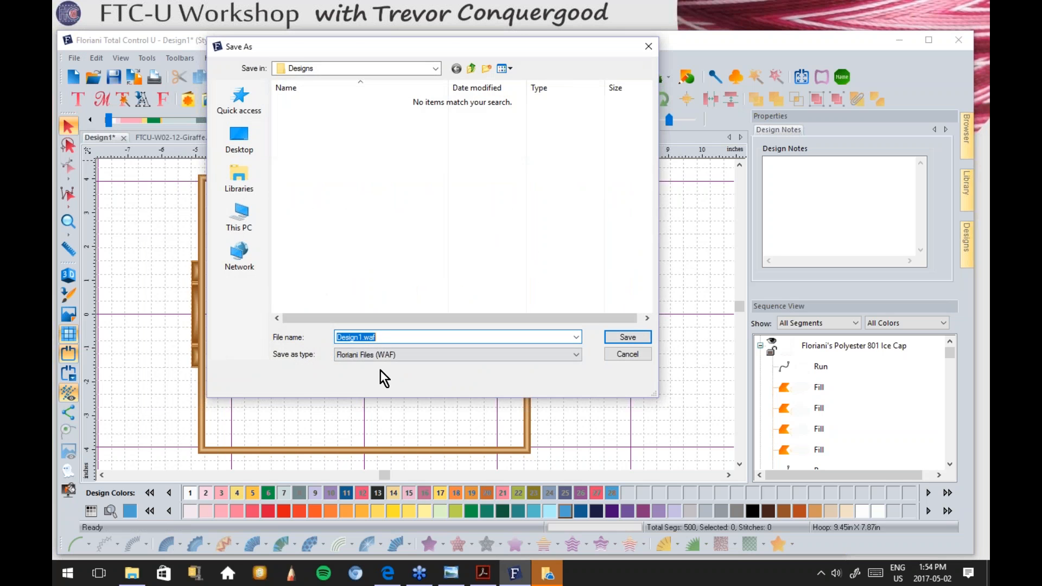
drag(297, 45, 273, 44)
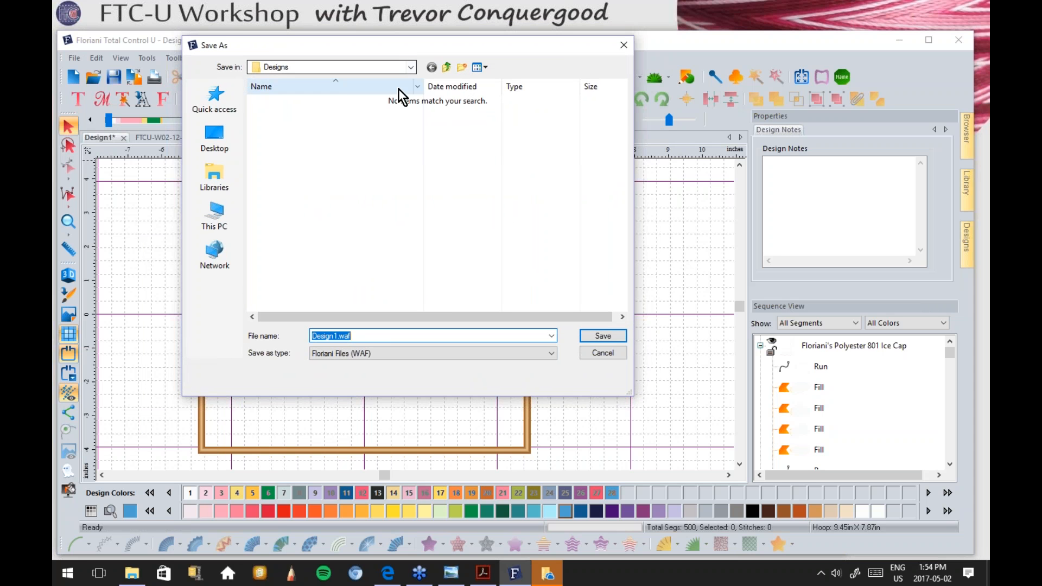
click(213, 140)
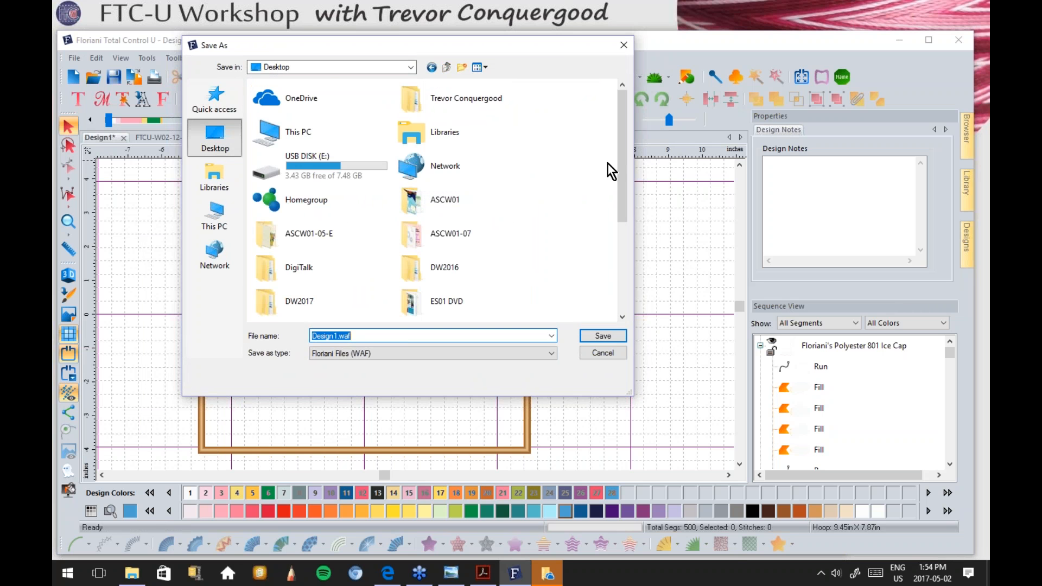
drag(623, 137, 624, 205)
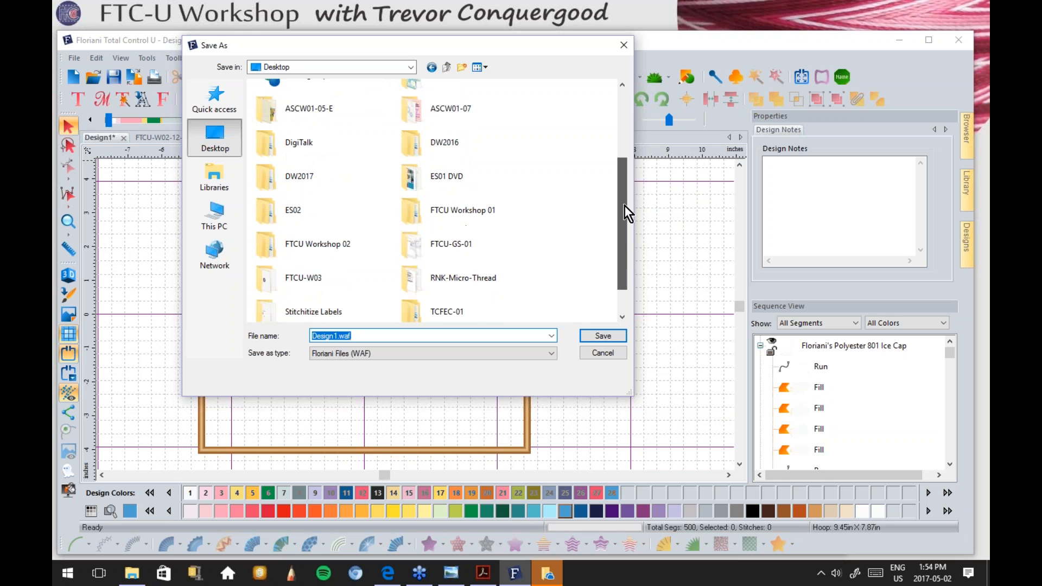
double_click(456, 245)
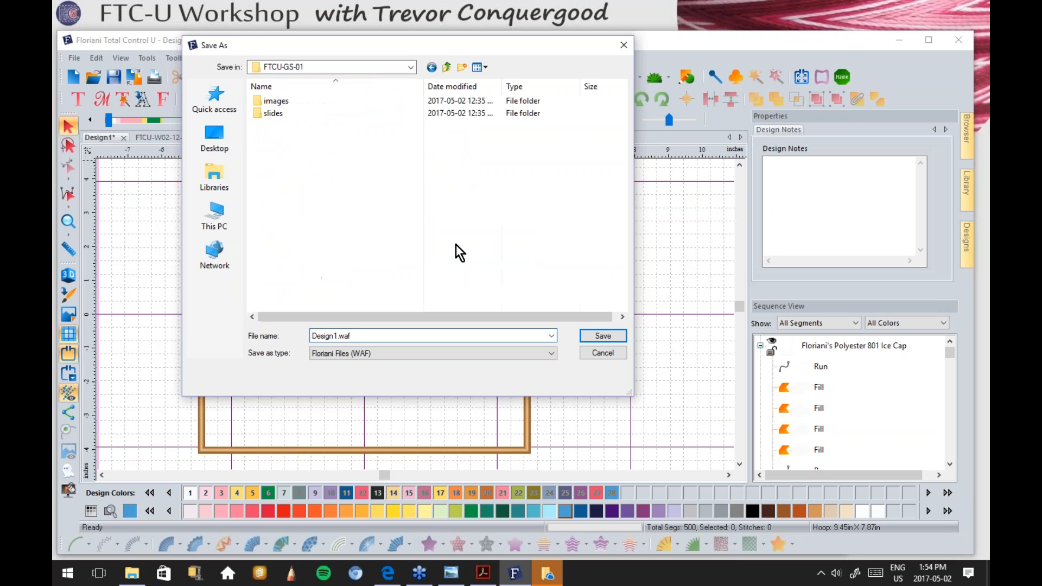
double_click(341, 336)
text(Trev-cl)
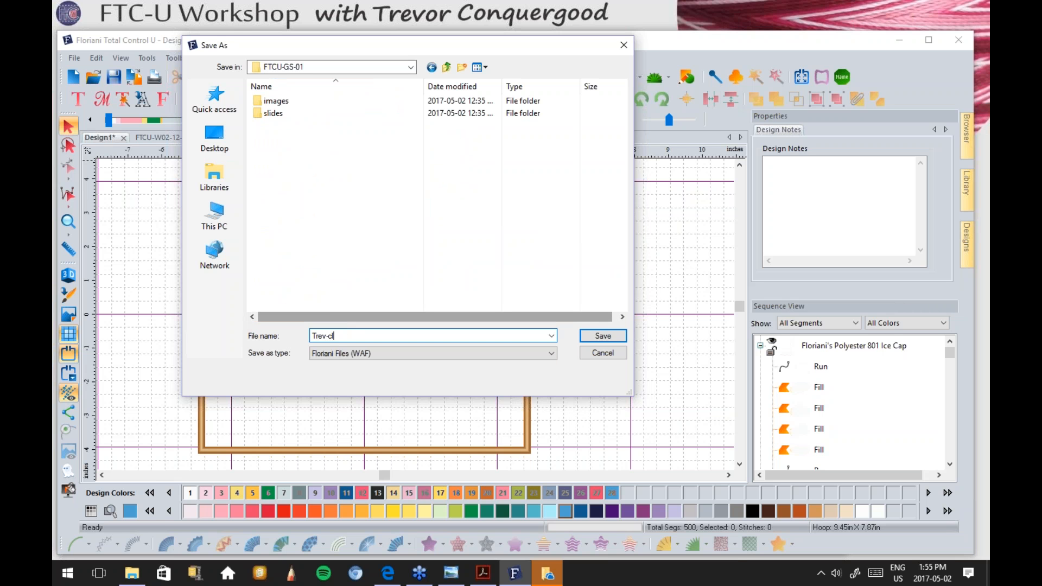
text(ass1)
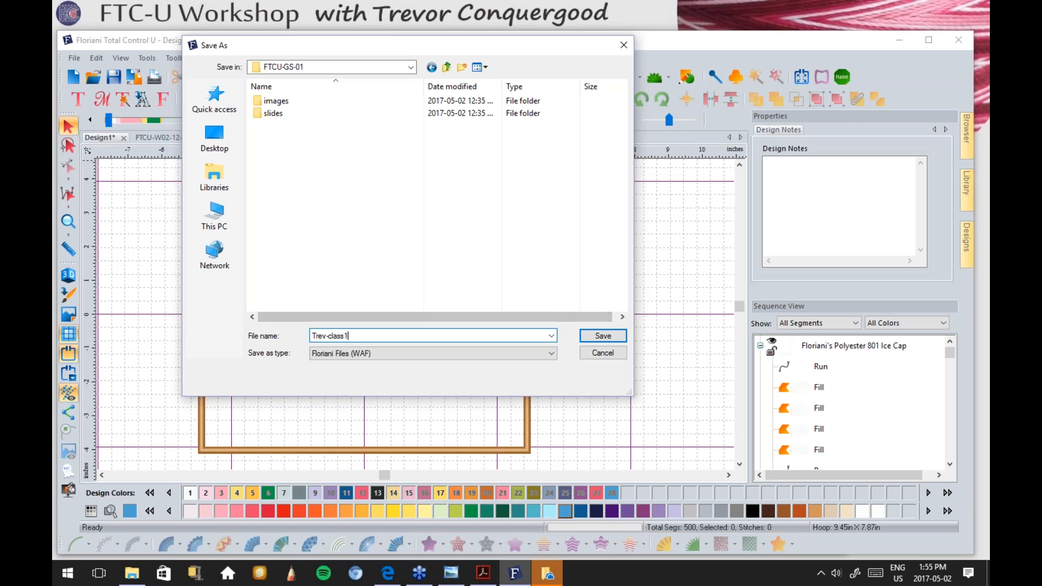
click(602, 336)
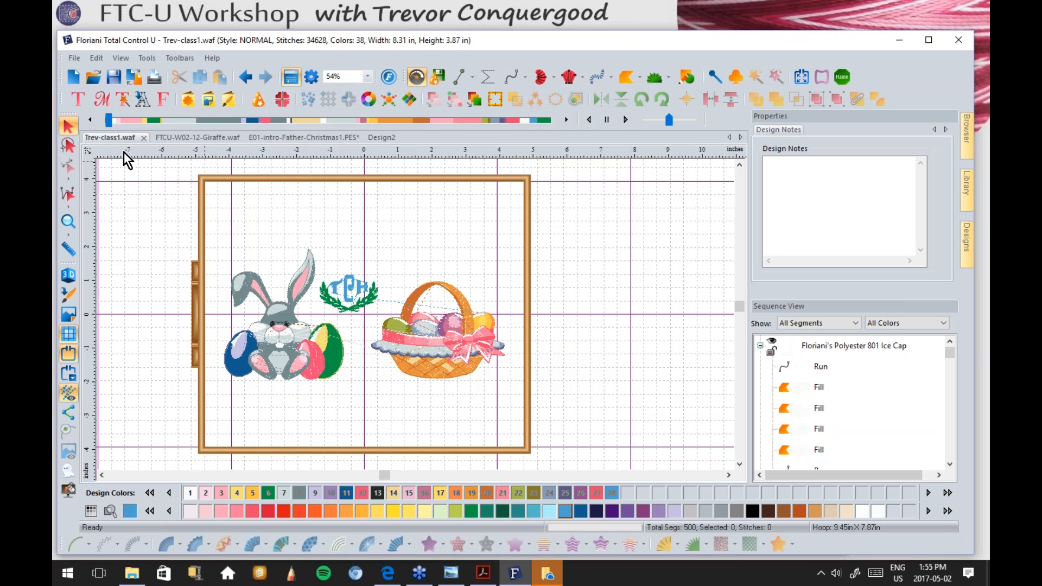
Step: Re-save Trev-class1 as a Janome/Elna JEF file and dismiss the OneDrive prompt
click(73, 57)
click(92, 112)
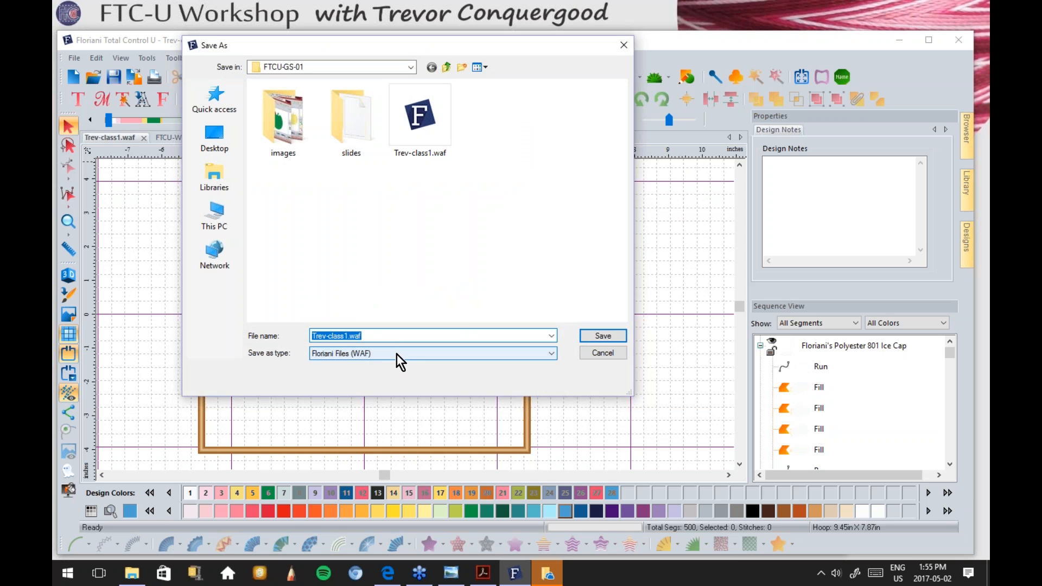
click(397, 354)
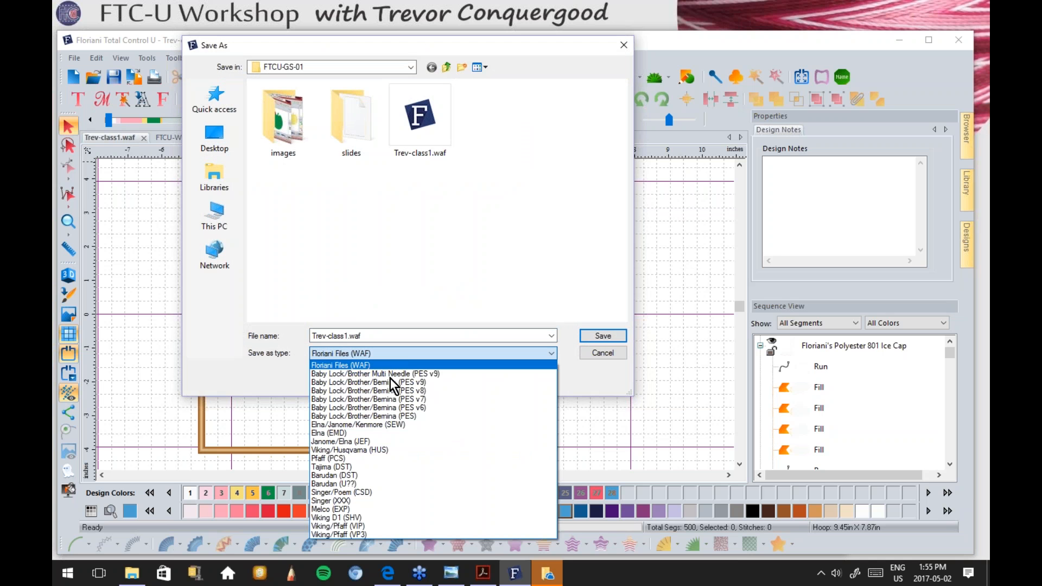
click(370, 441)
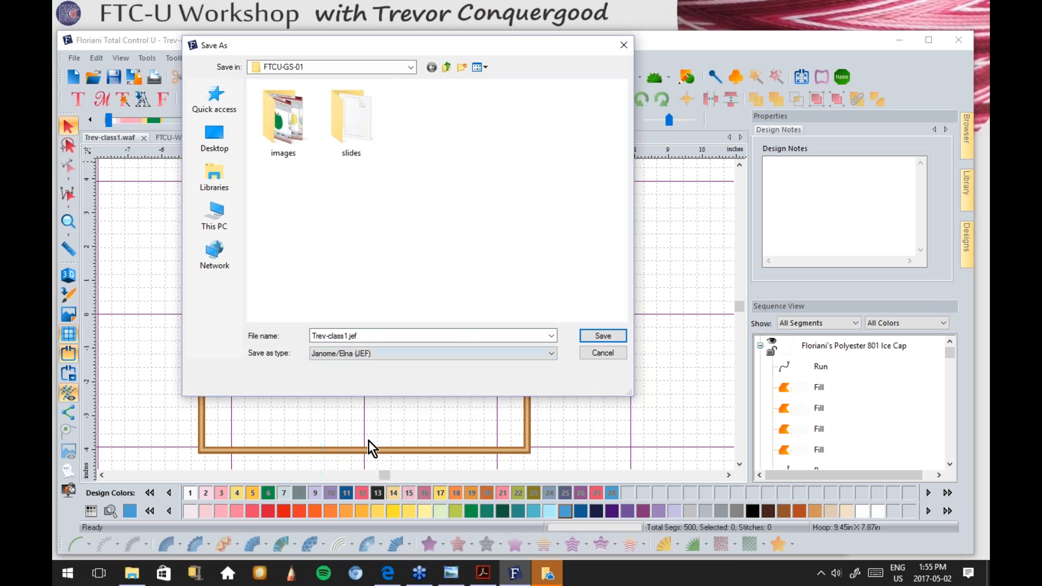
click(606, 336)
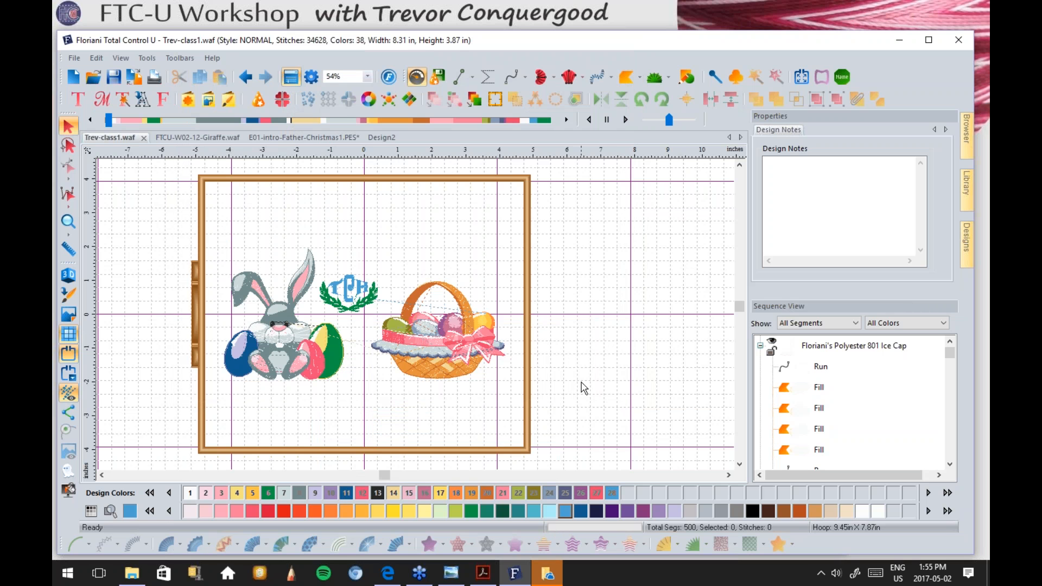
click(549, 577)
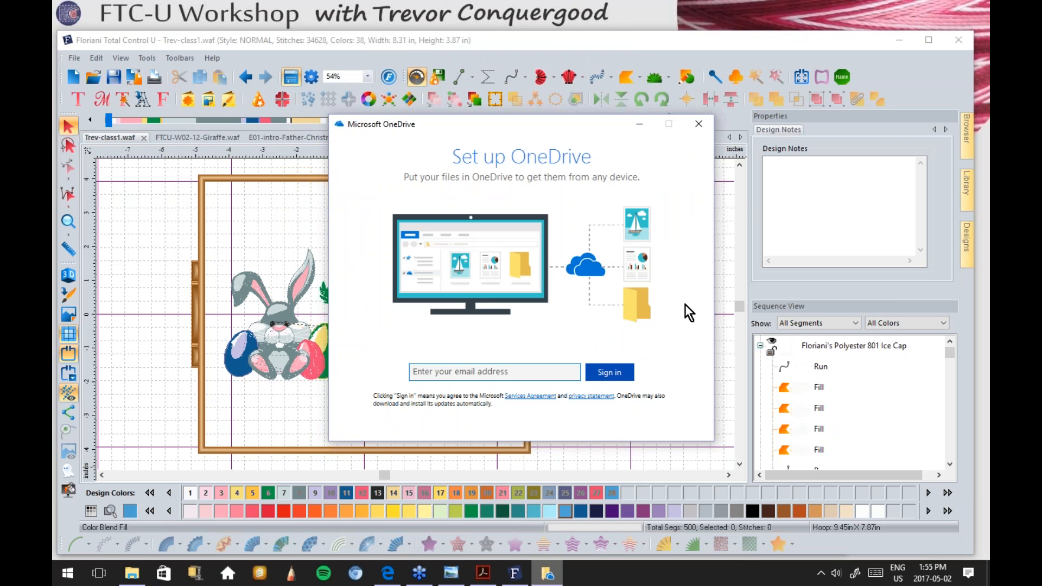
click(699, 123)
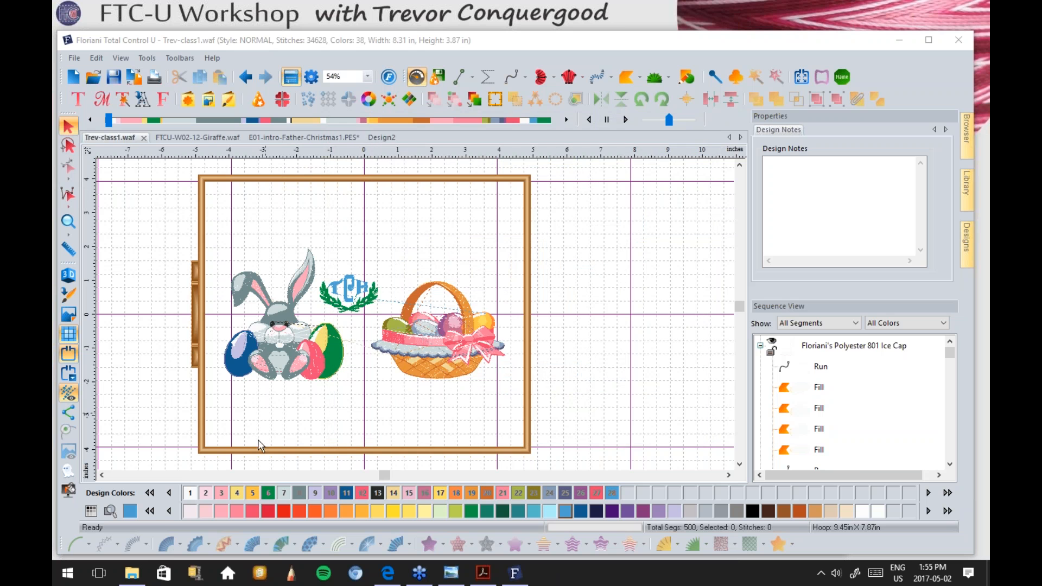
click(132, 573)
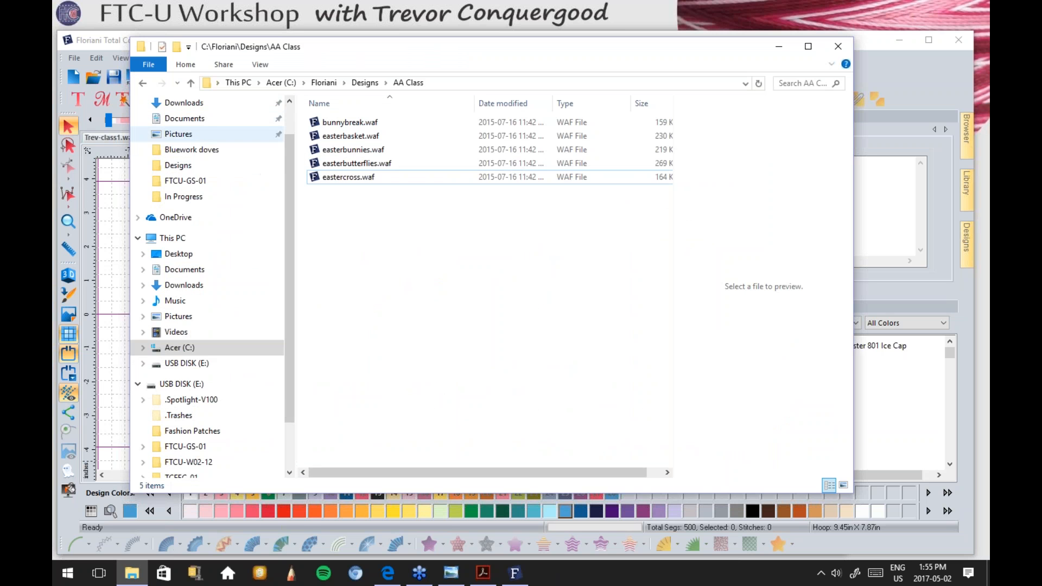
Step: Open the FTCU-GS-01 folder on the Desktop
scroll(291, 136, up, 1)
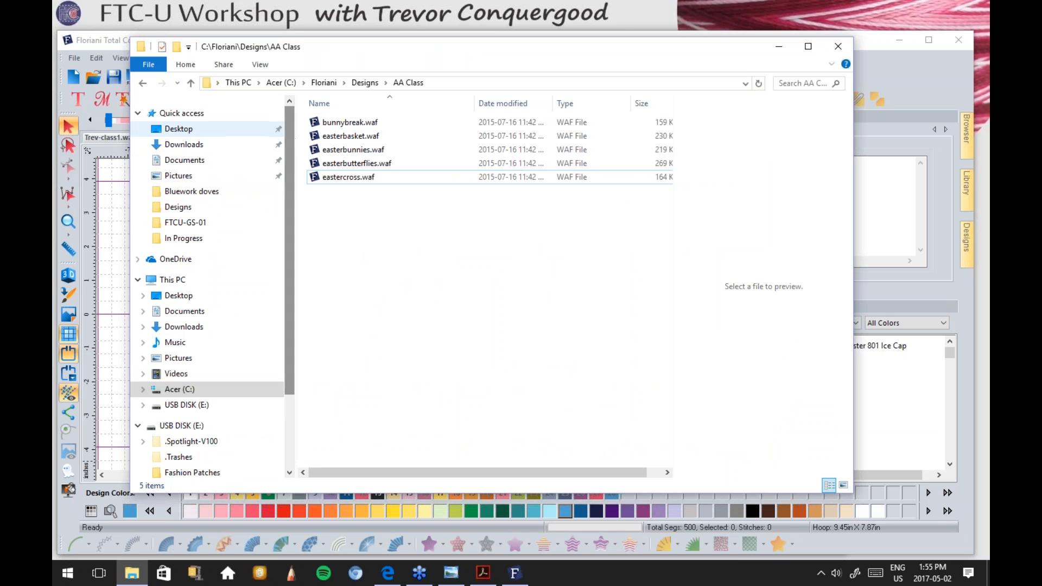
click(179, 129)
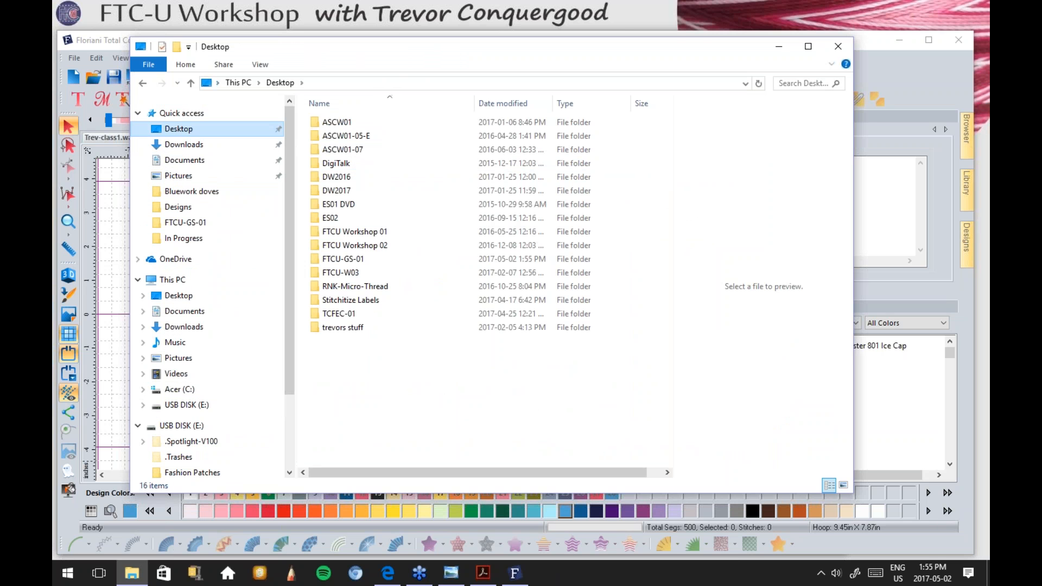
double_click(355, 258)
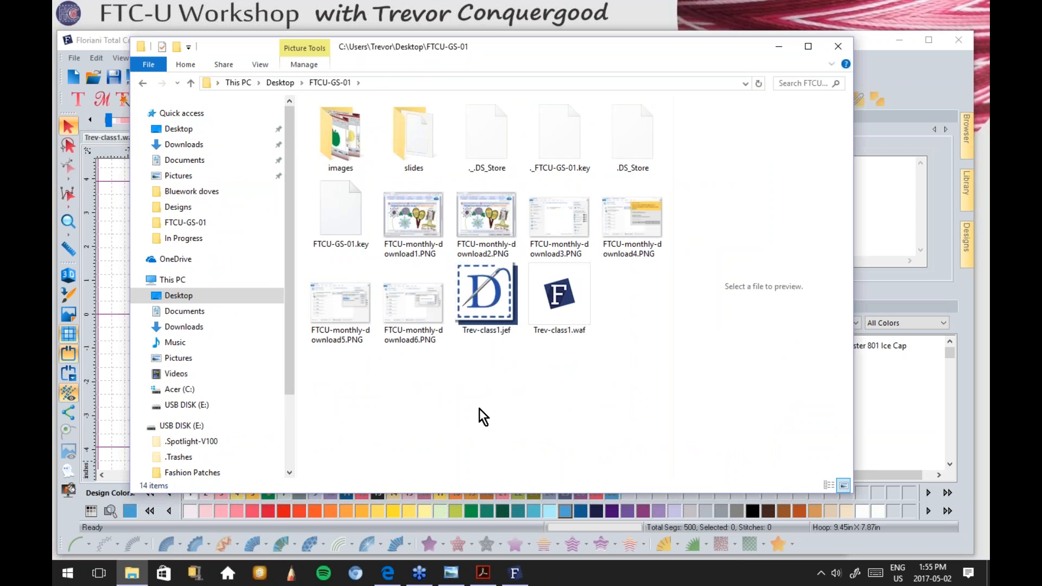
Step: Compare the file sizes of Trev-class1.waf and Trev-class1.jef, then minimize File Explorer
click(559, 331)
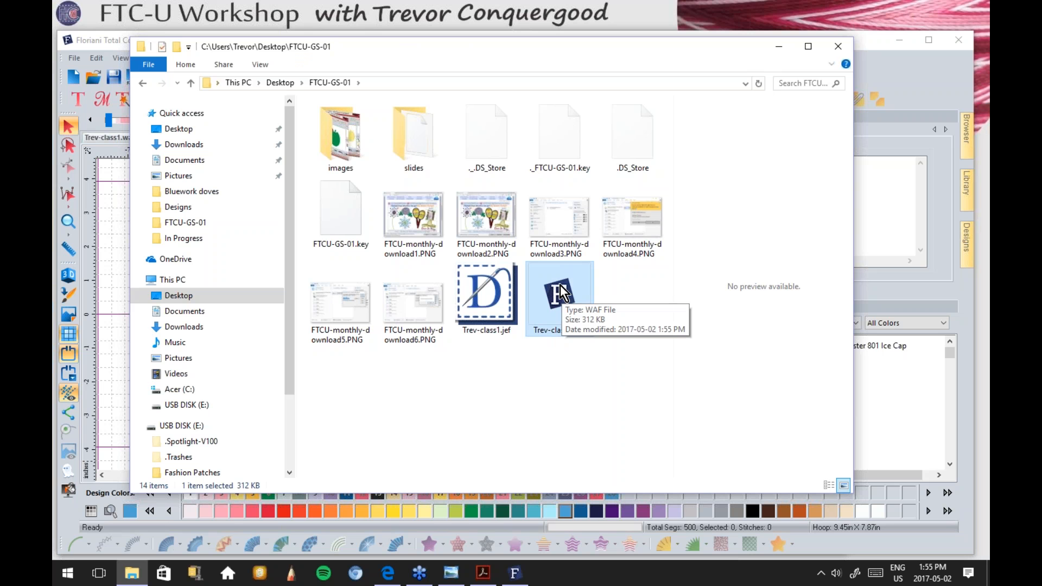
click(480, 295)
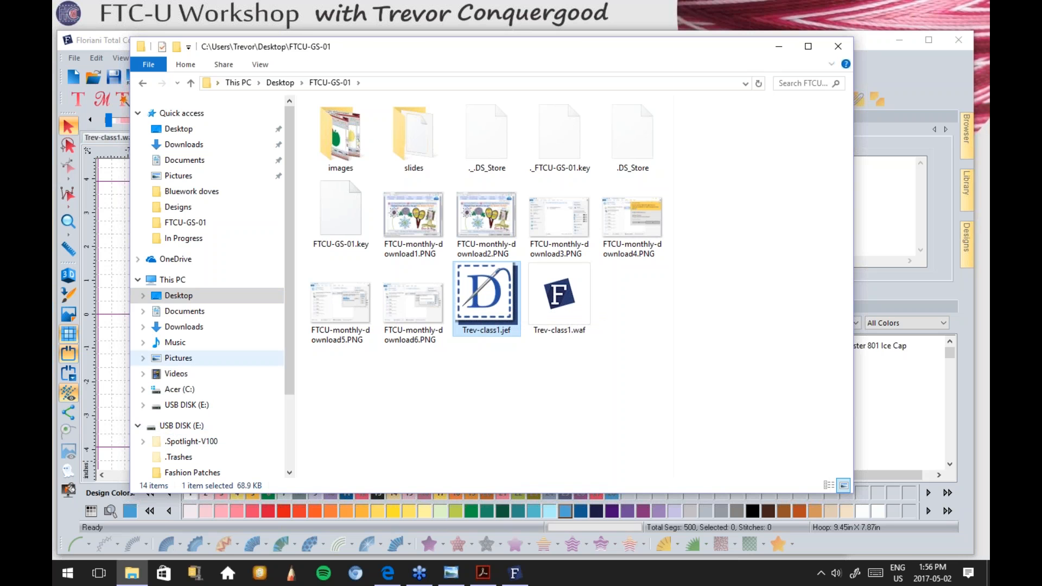
drag(291, 328, 286, 392)
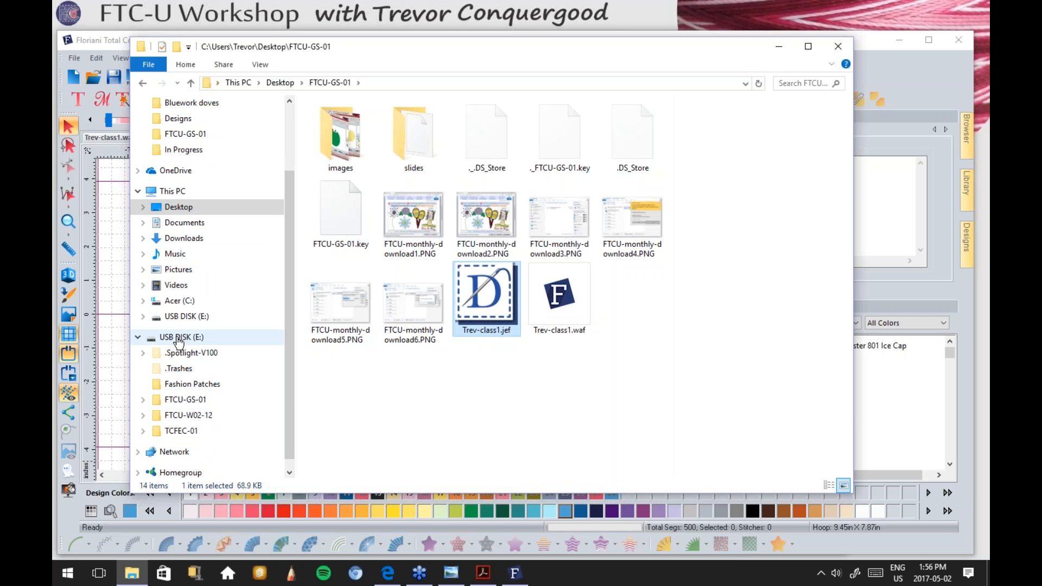
click(137, 338)
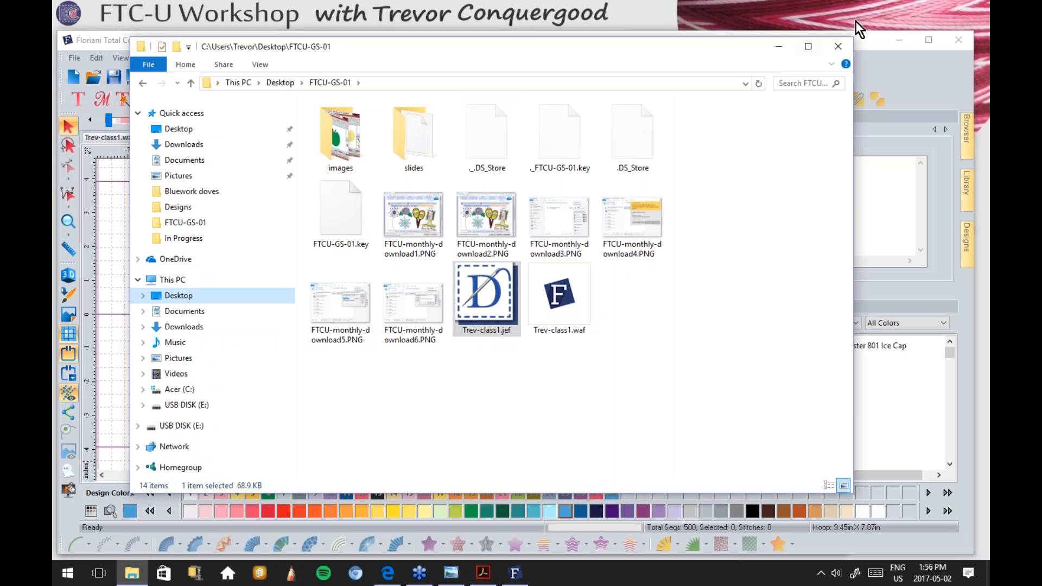
click(777, 48)
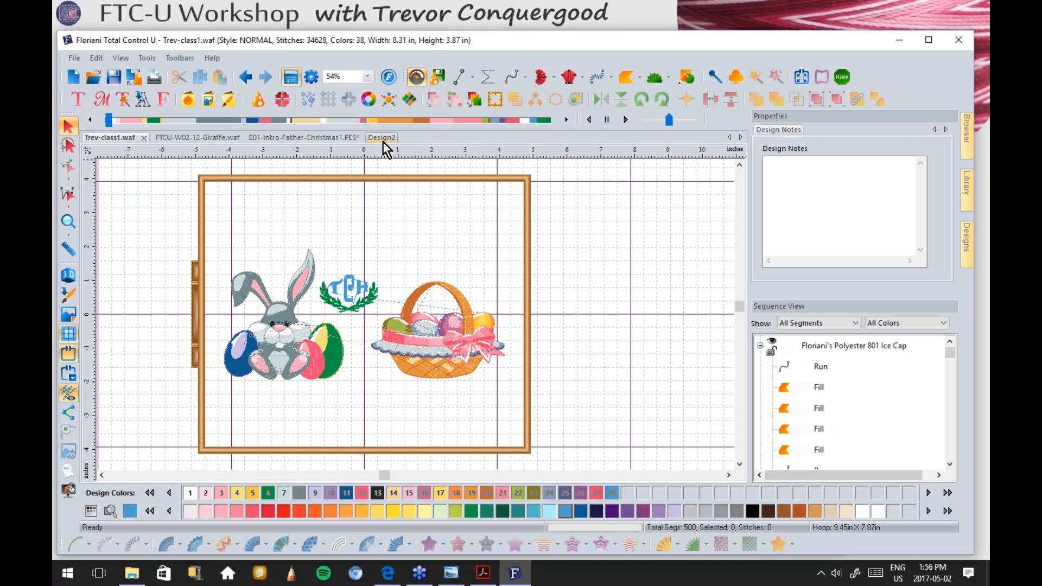
Step: Switch to the blank Design2 and browse the Library collections, including April 2010
click(378, 138)
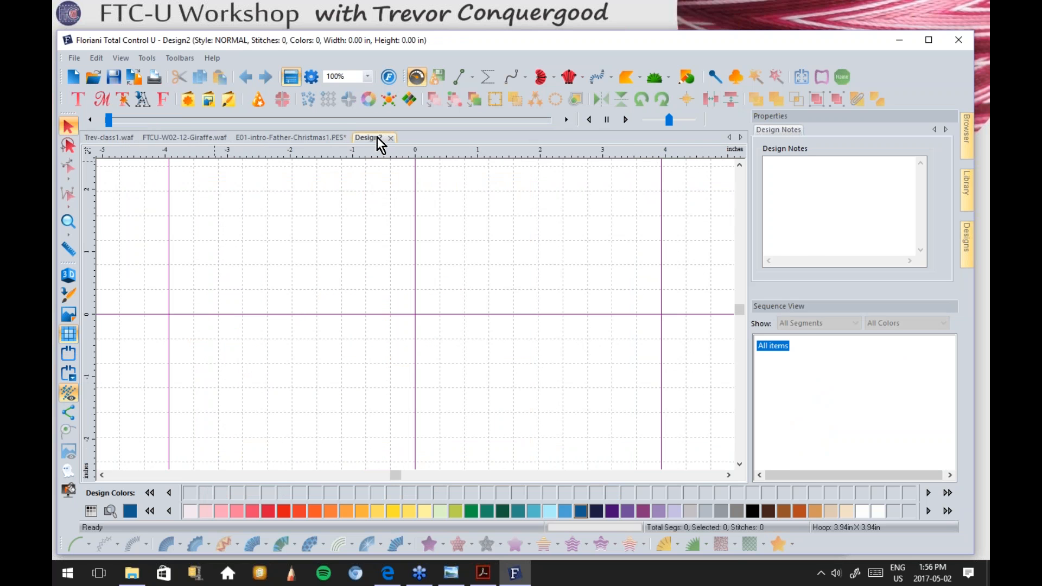
mouse_move(963, 181)
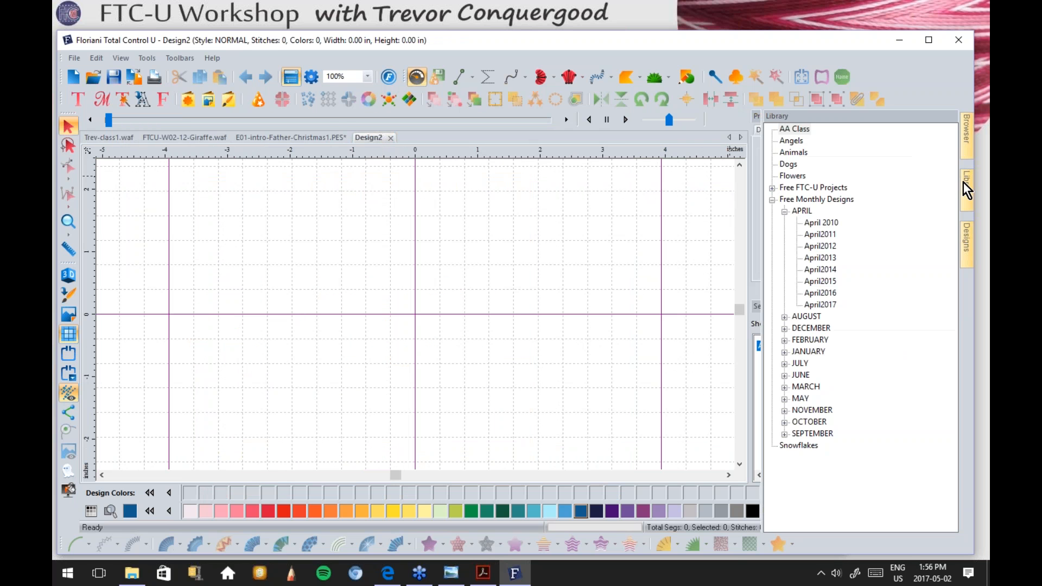
click(799, 129)
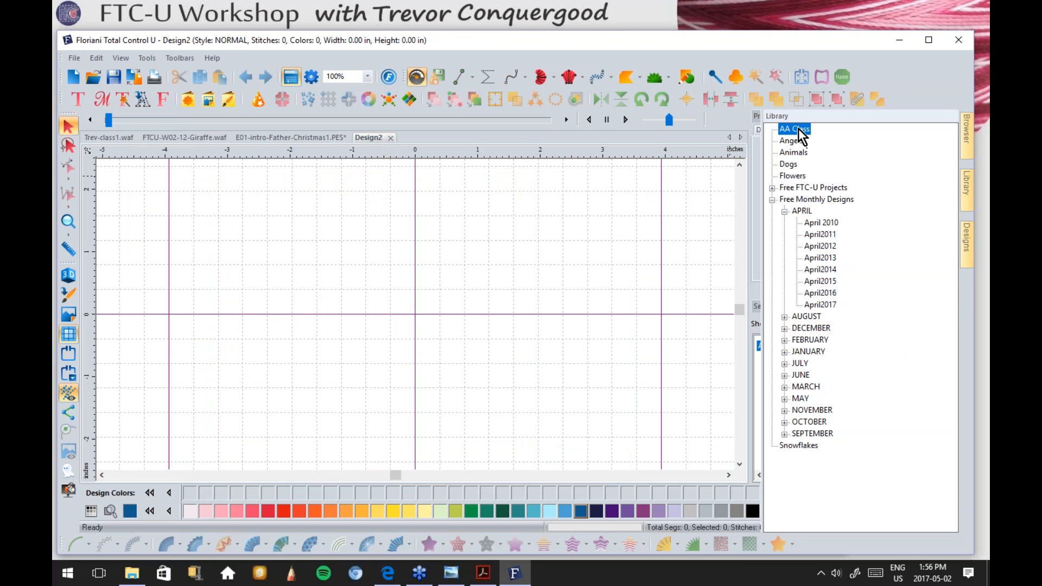
mouse_move(967, 246)
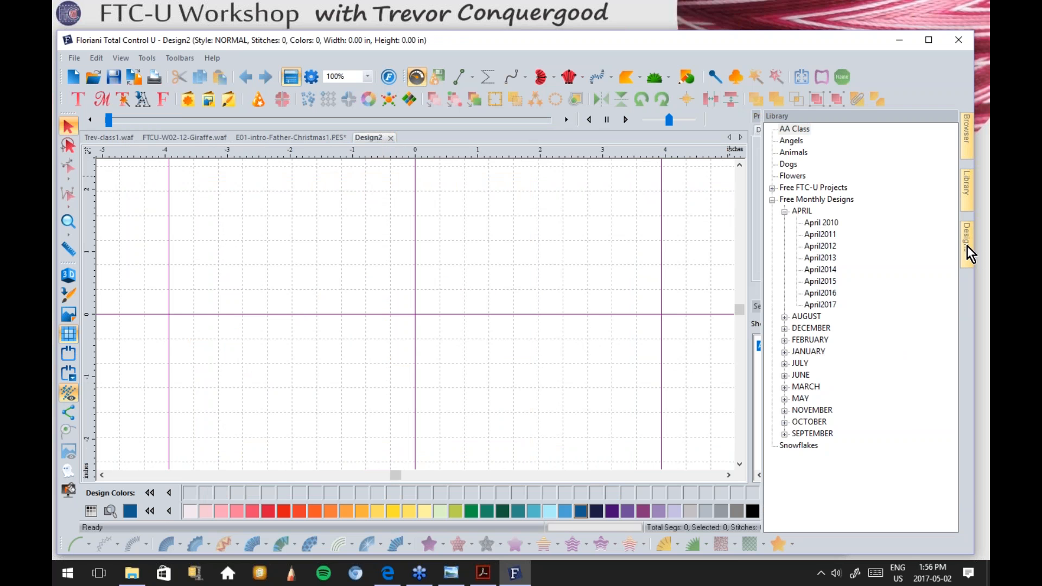
drag(954, 175, 937, 153)
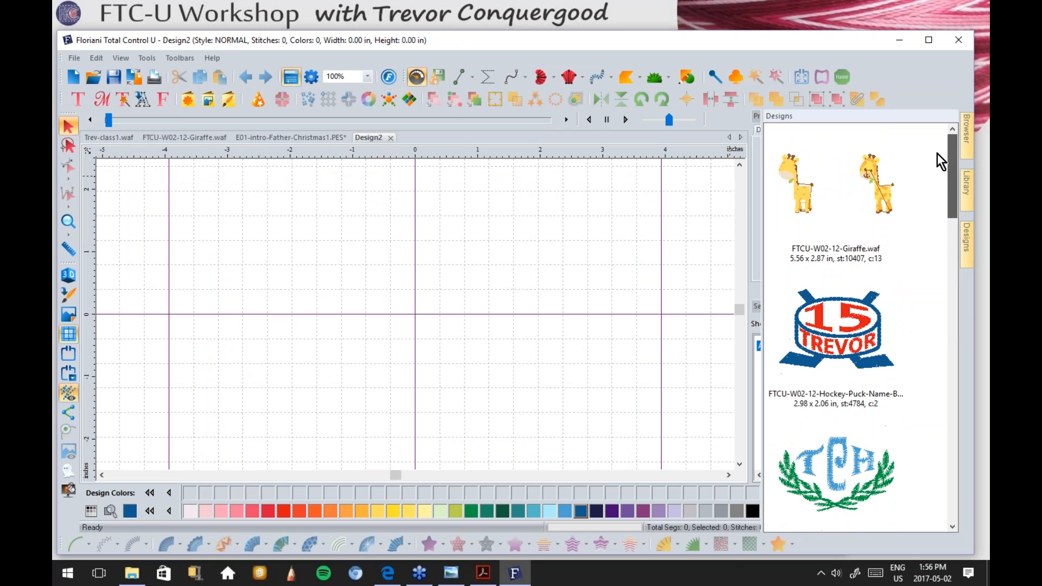
mouse_move(962, 189)
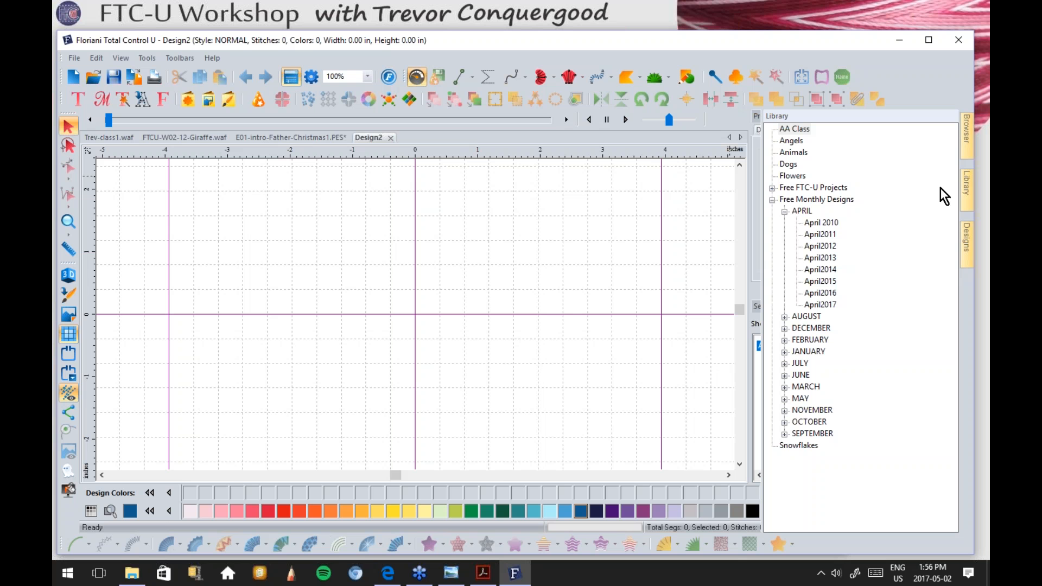
click(818, 223)
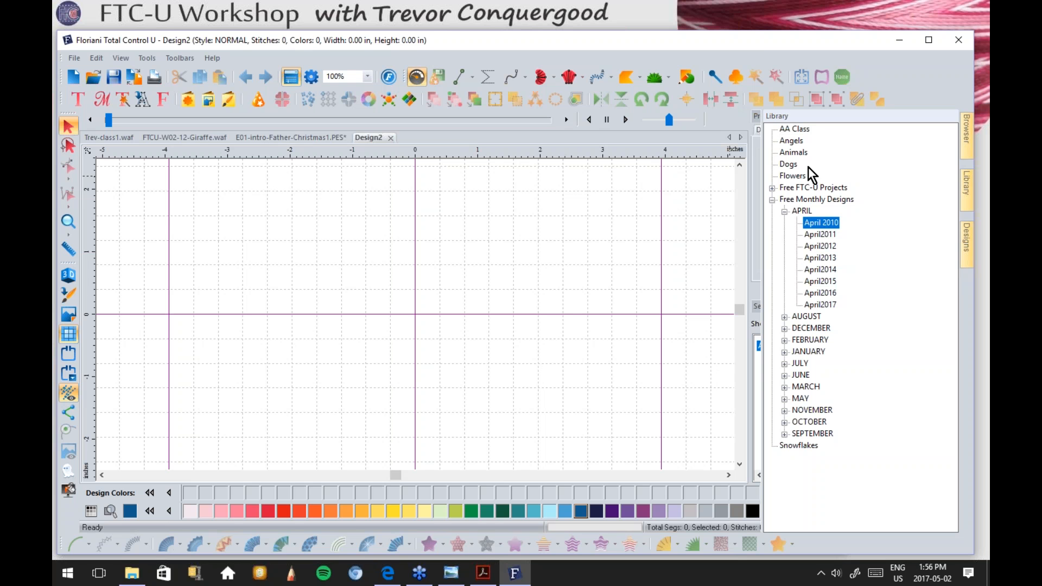
Step: Pick the AA Class collection and drag the easterbutterflies thumbnail onto the canvas
click(793, 128)
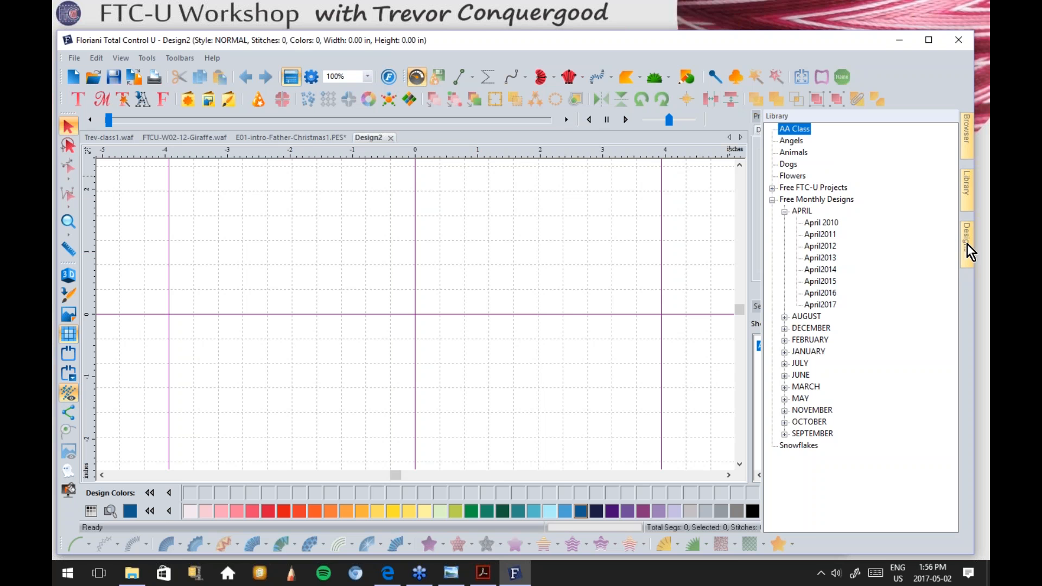
mouse_move(965, 241)
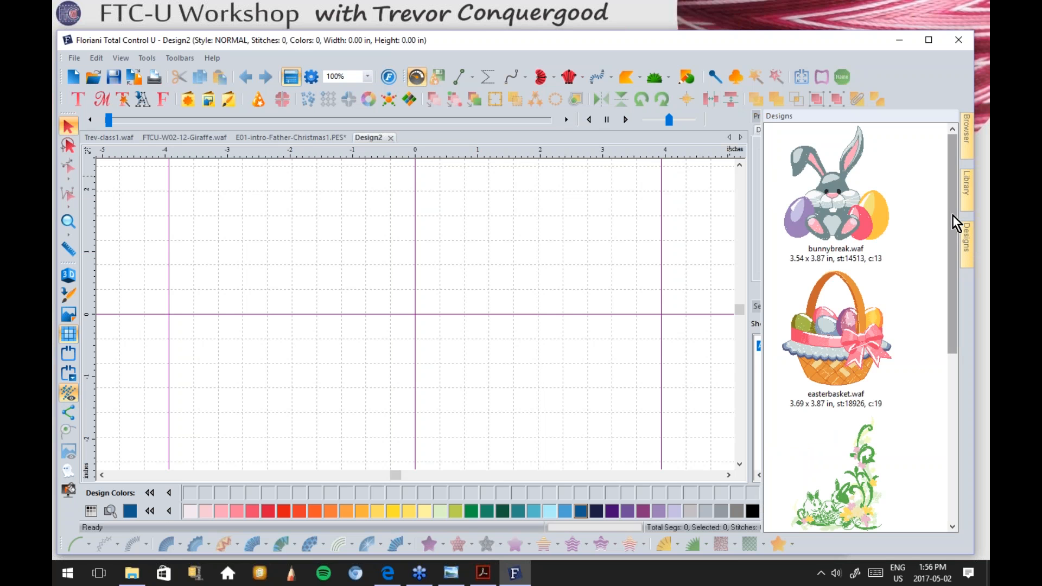
drag(952, 214, 949, 385)
drag(836, 327, 410, 320)
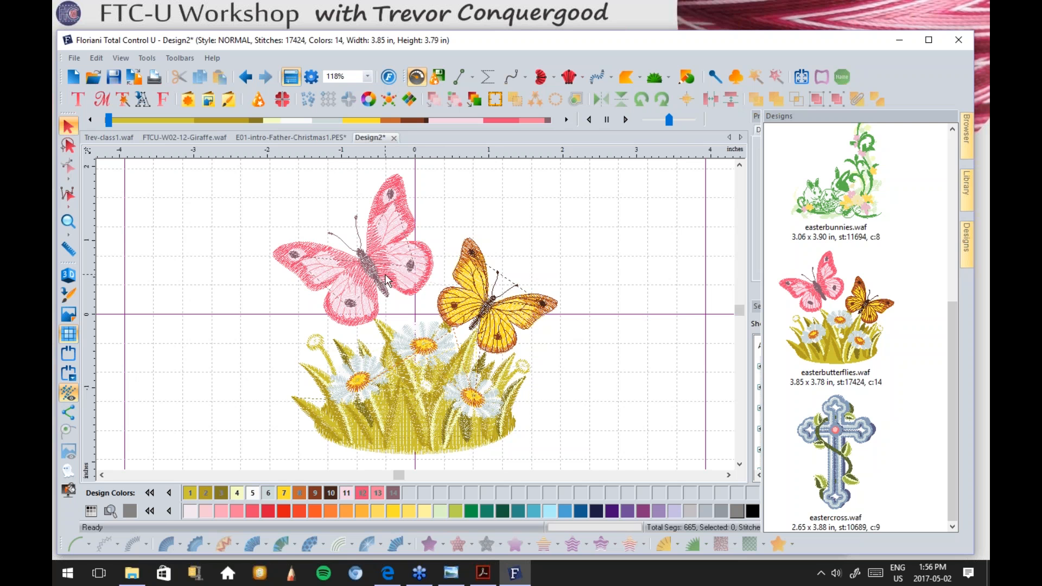
scroll(386, 275, up, 1)
scroll(386, 275, down, 2)
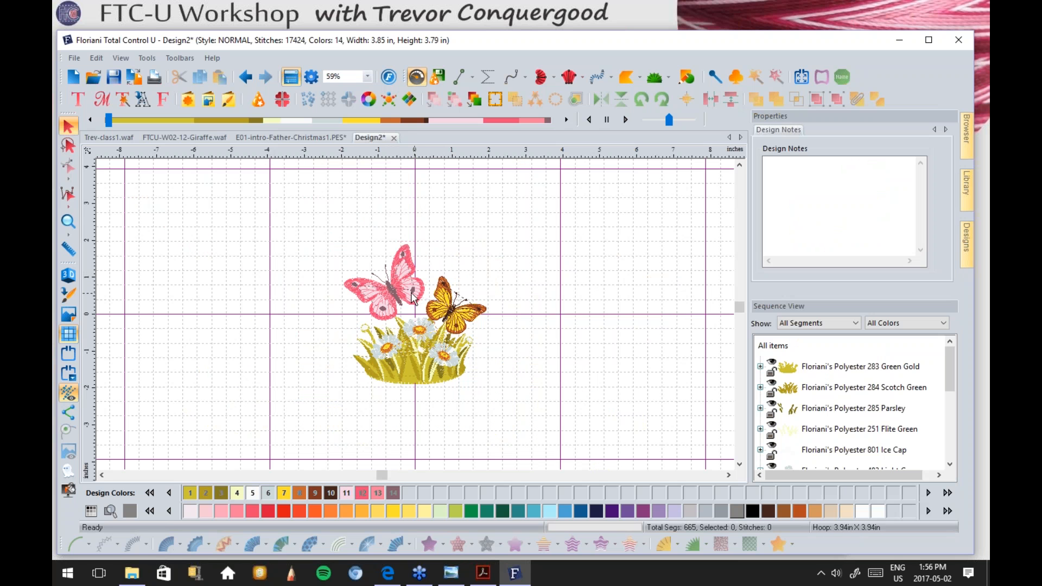
click(400, 296)
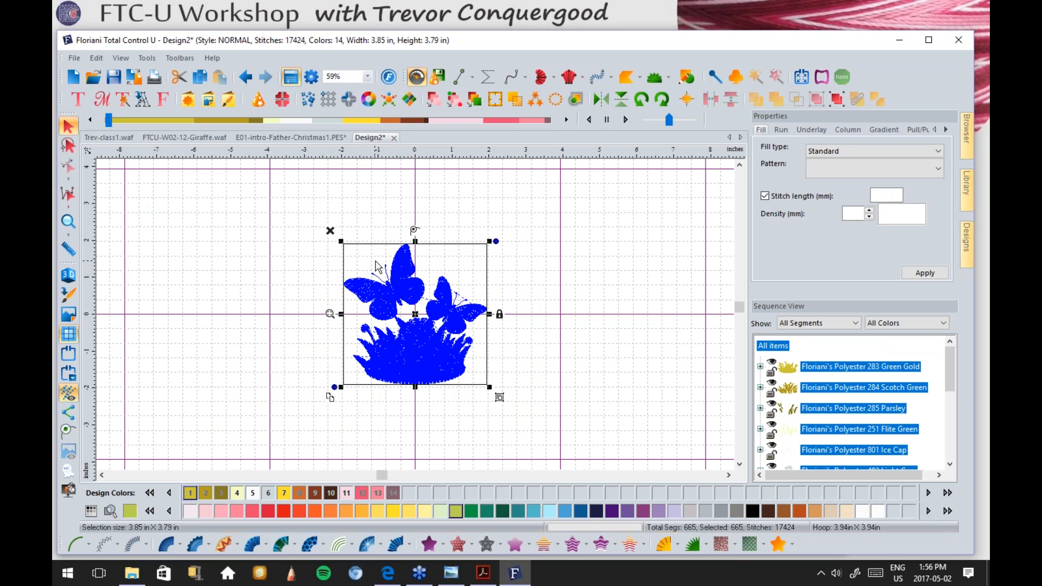
click(835, 100)
click(557, 288)
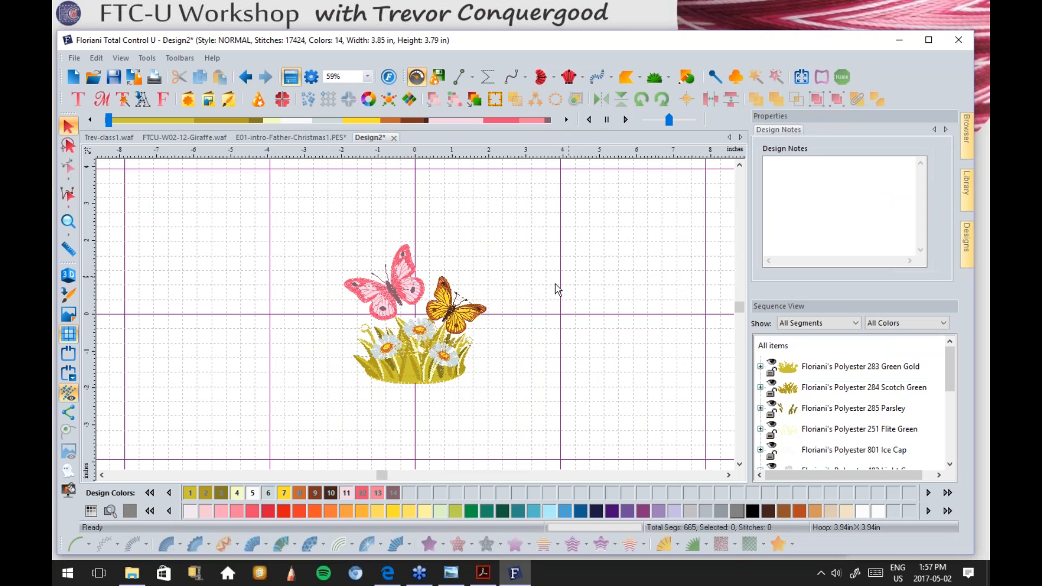
click(441, 352)
click(404, 353)
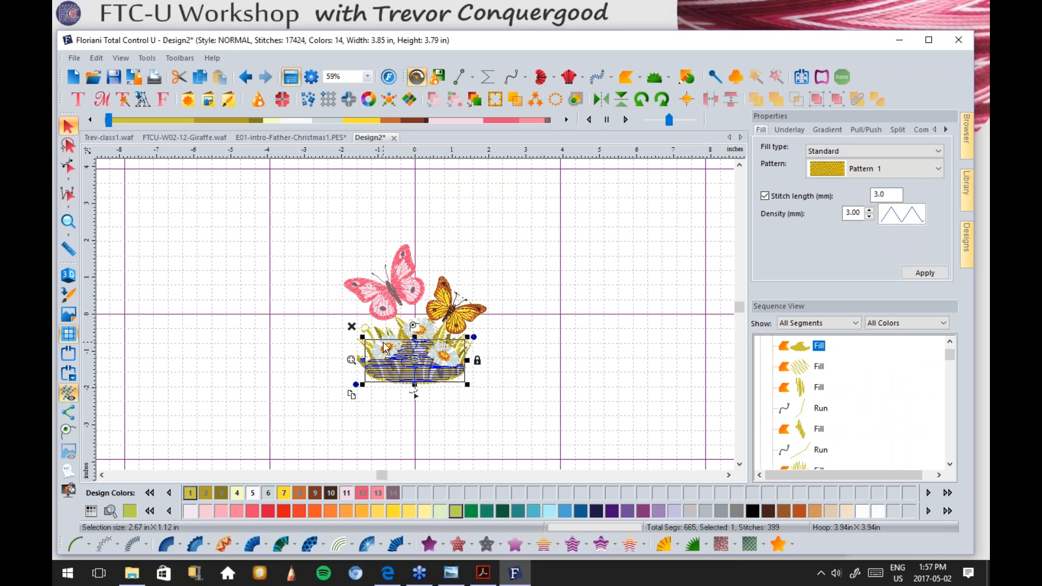
click(380, 333)
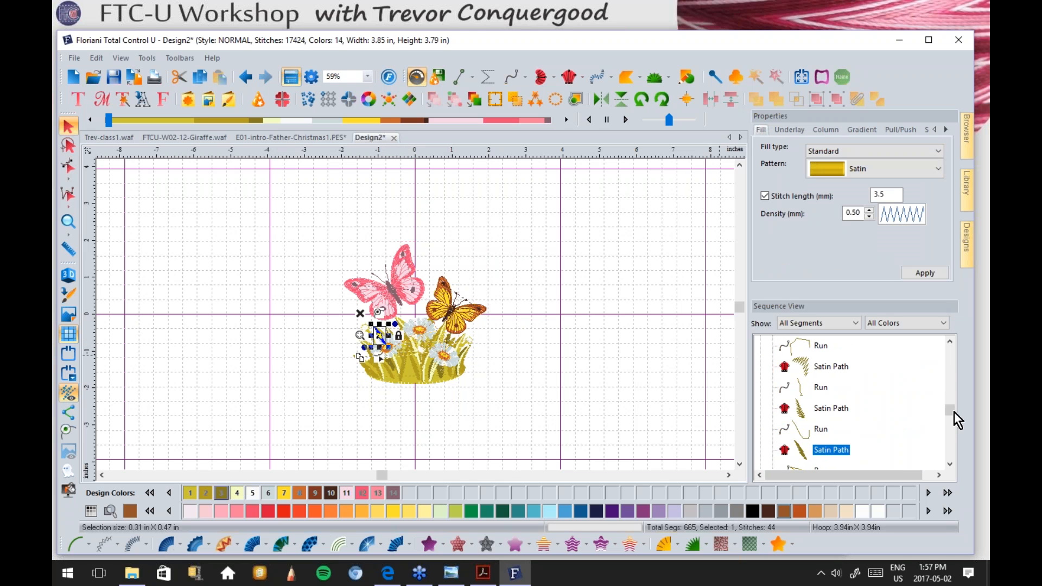
drag(949, 412, 951, 350)
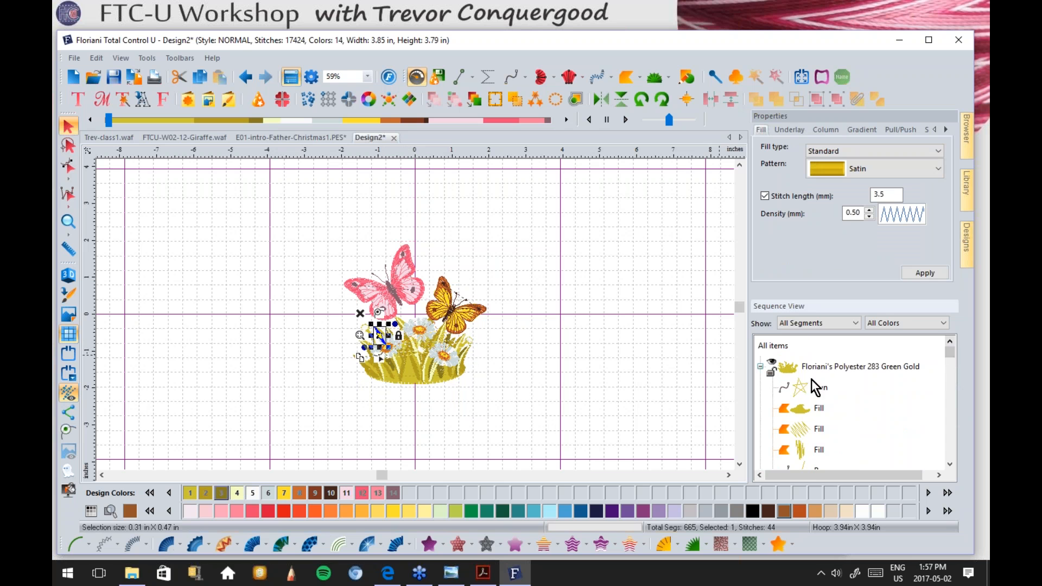
right_click(800, 369)
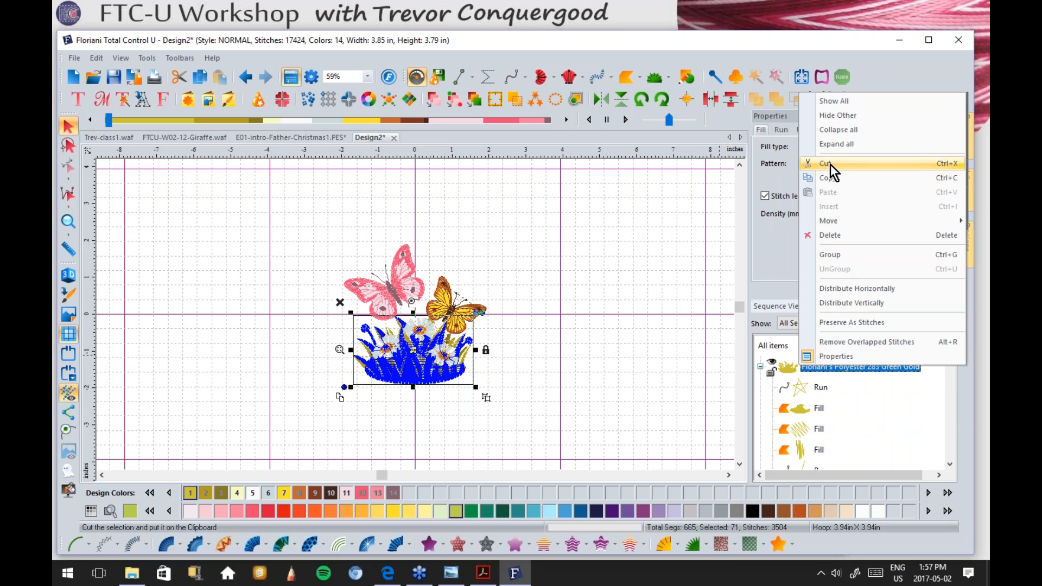
click(838, 130)
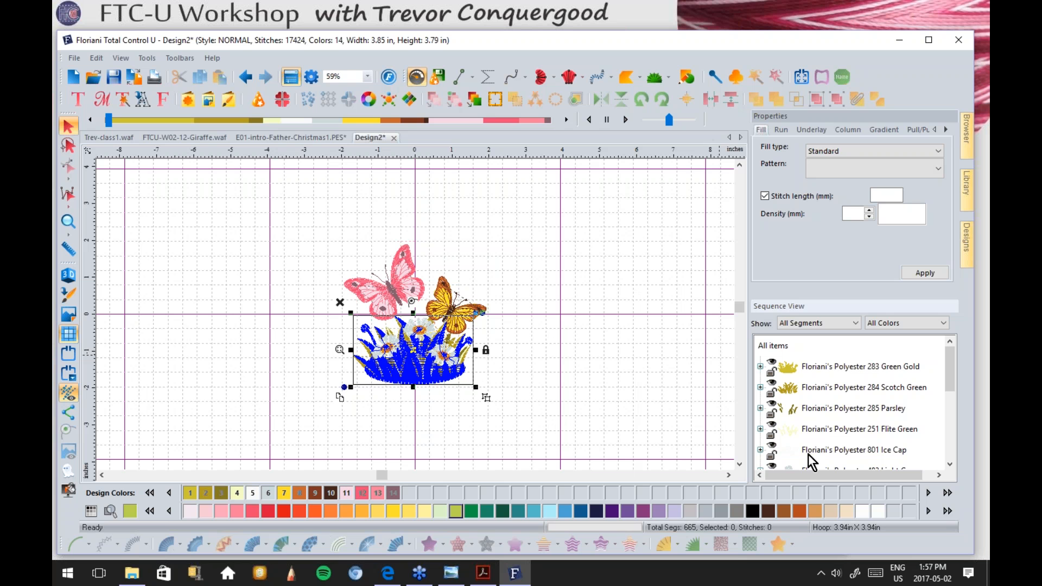
click(788, 369)
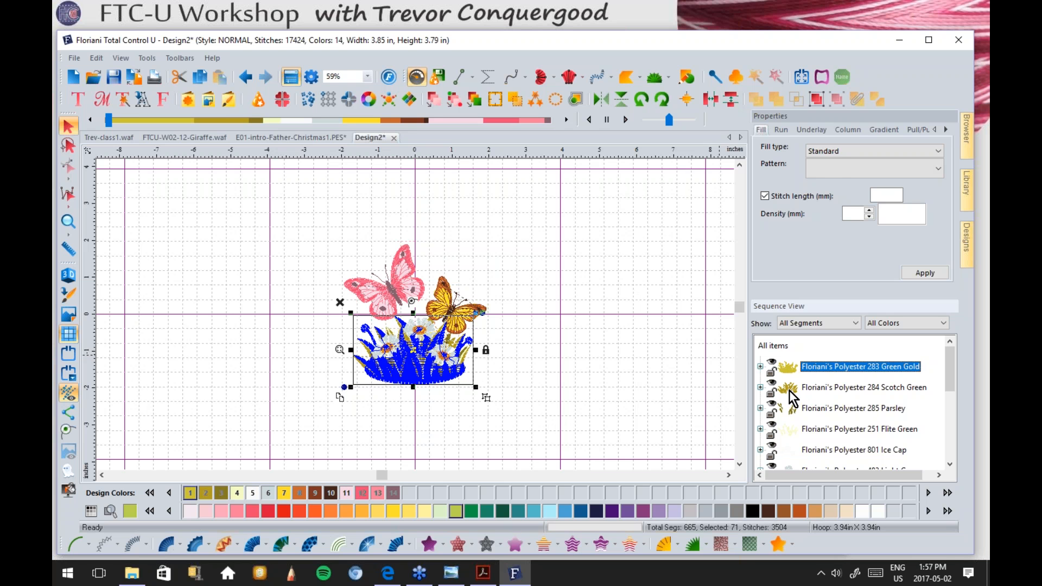
click(790, 389)
click(787, 410)
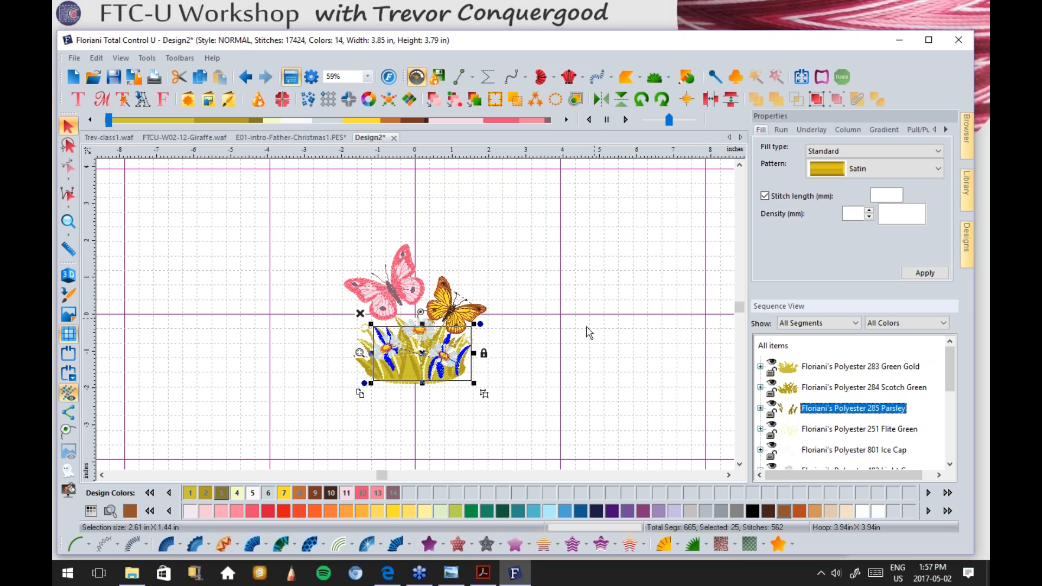
click(582, 338)
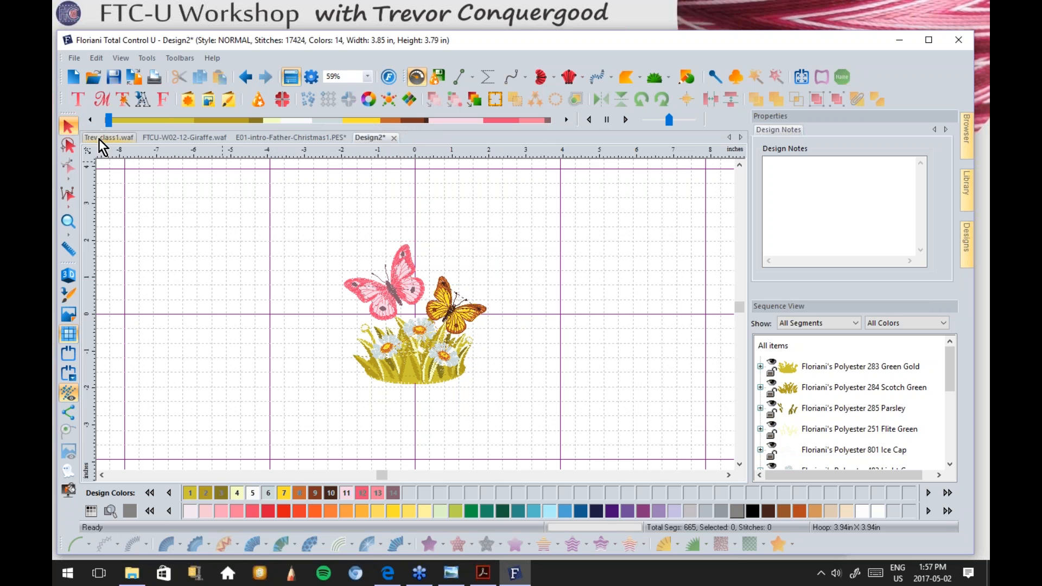
Step: Marquee around the pink butterfly, clearing and retrying when nearby flowers get caught
drag(321, 230, 462, 344)
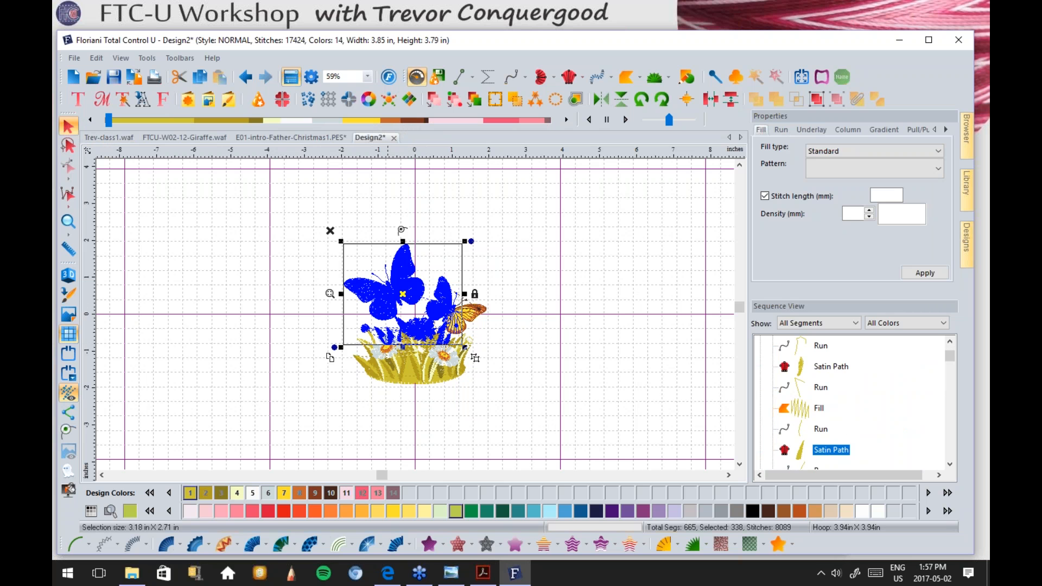
click(549, 307)
drag(301, 223, 427, 322)
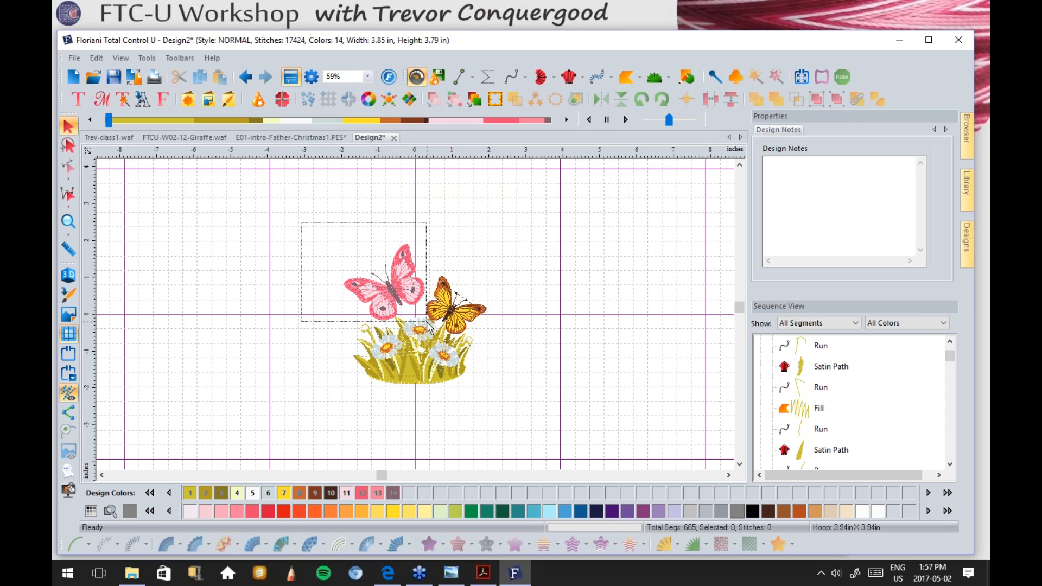
drag(428, 325, 428, 326)
scroll(407, 322, down, 1)
scroll(407, 322, up, 2)
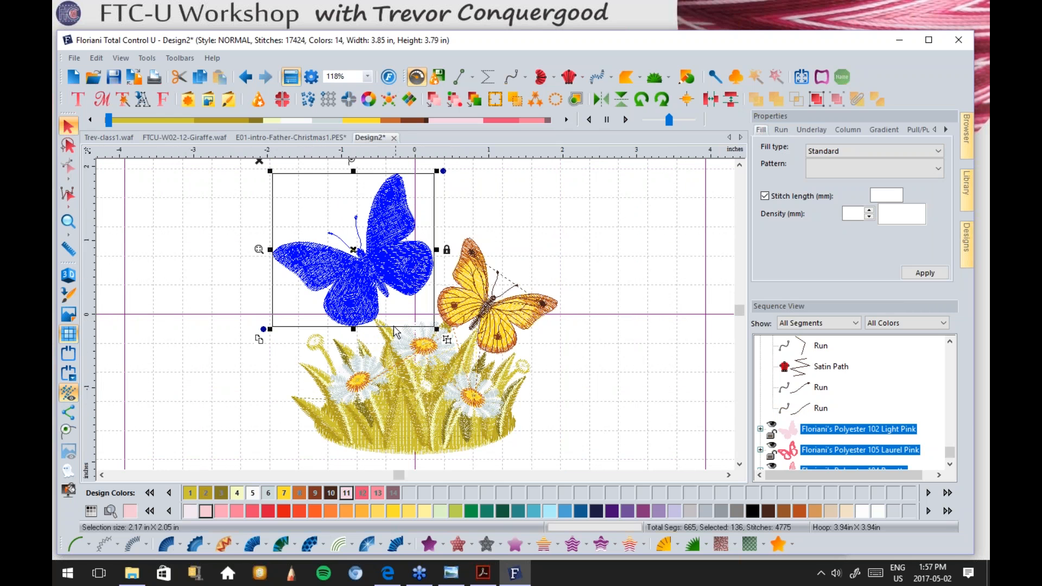
scroll(380, 330, up, 1)
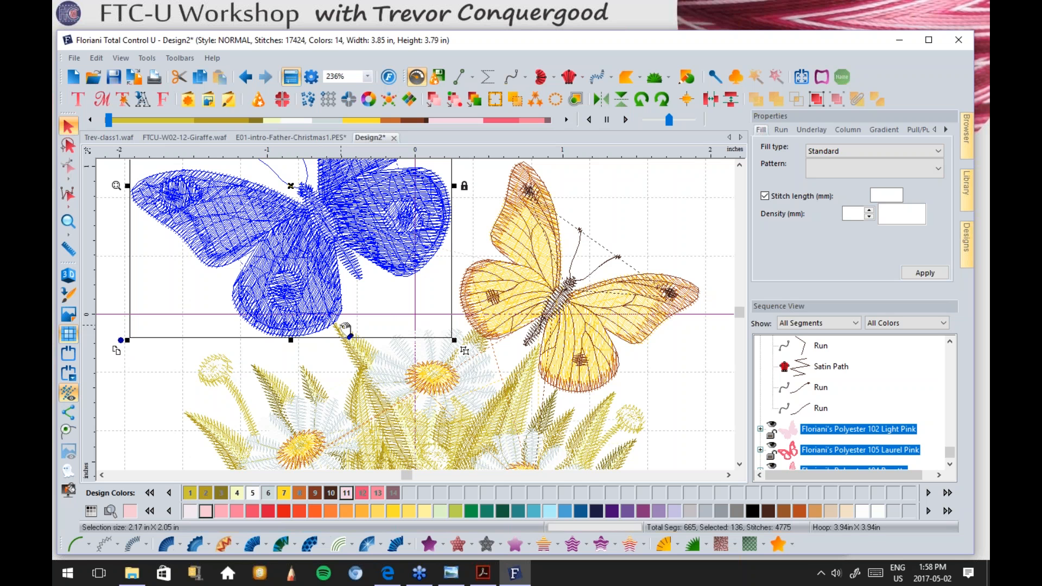
scroll(345, 329, down, 1)
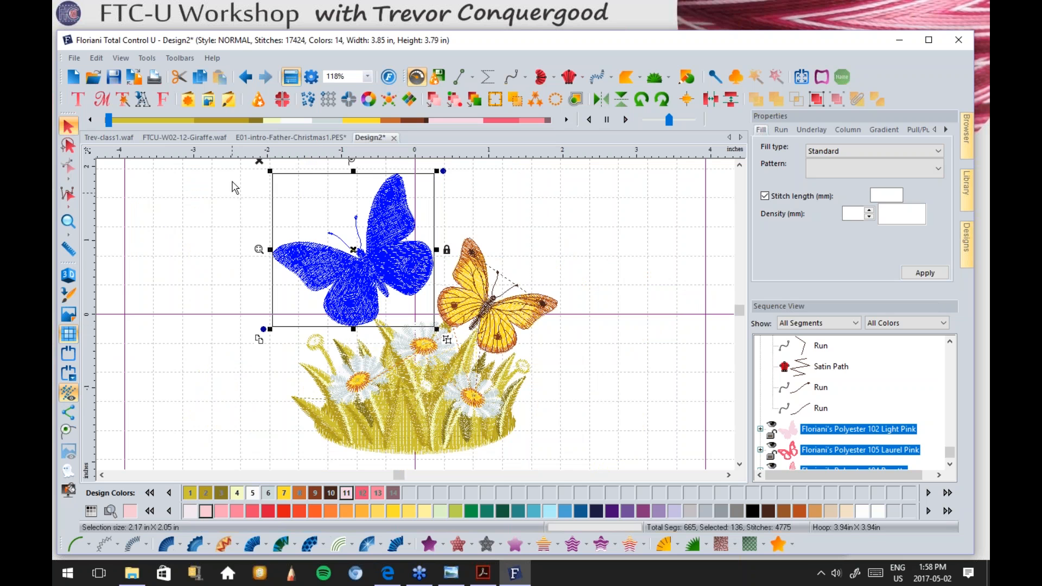
Step: Reselect until only the pink butterfly is selected, without grass, then zoom out to 59%
click(235, 178)
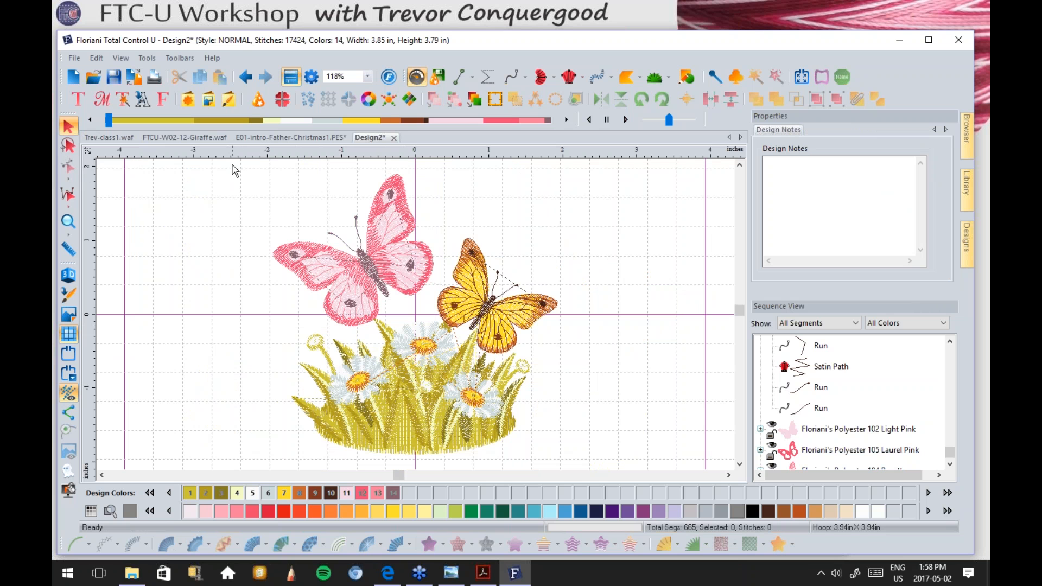
drag(228, 160, 436, 330)
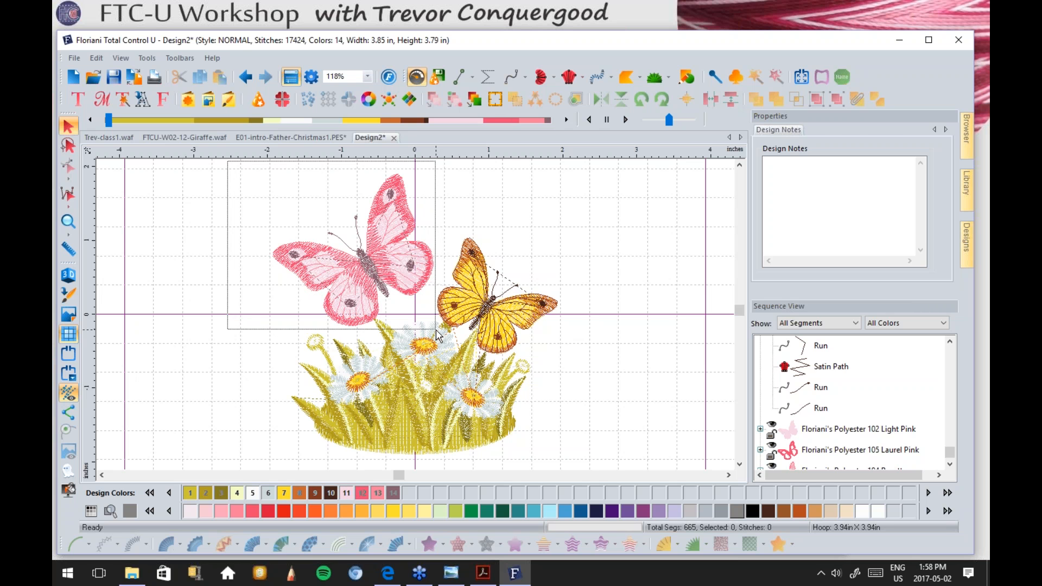
drag(436, 330, 435, 330)
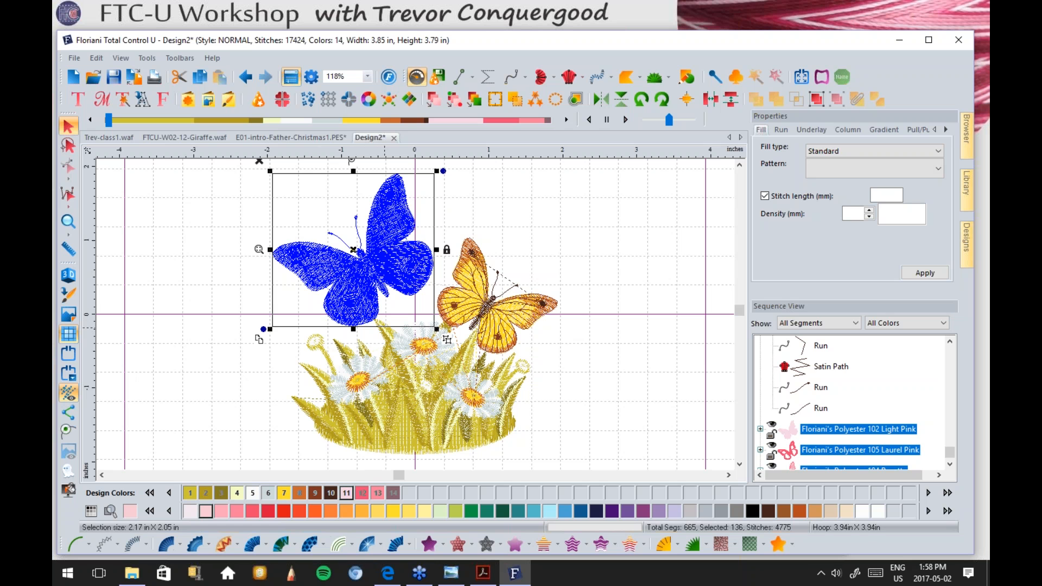
click(218, 185)
drag(229, 167, 472, 367)
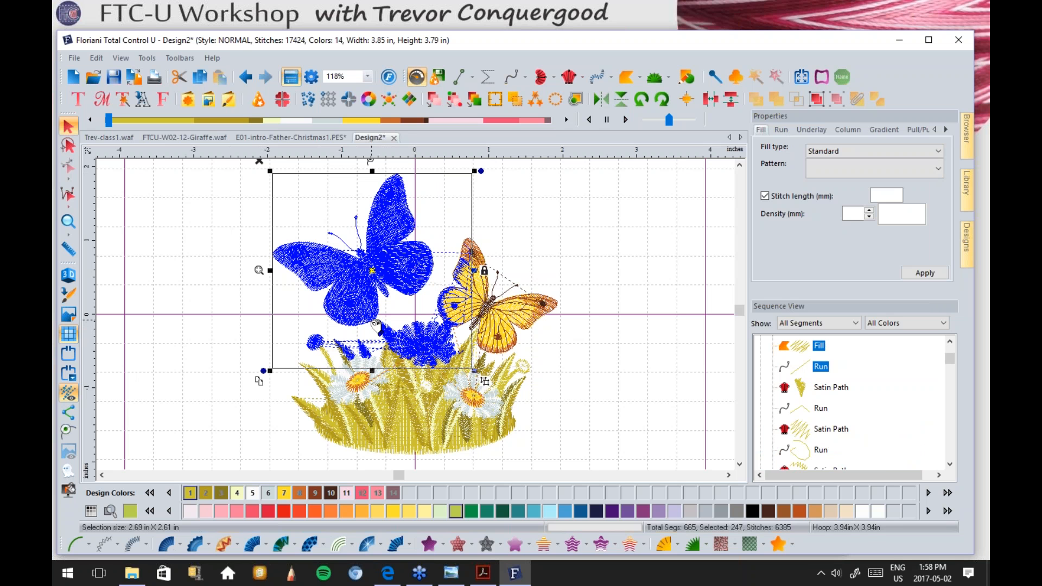
click(583, 283)
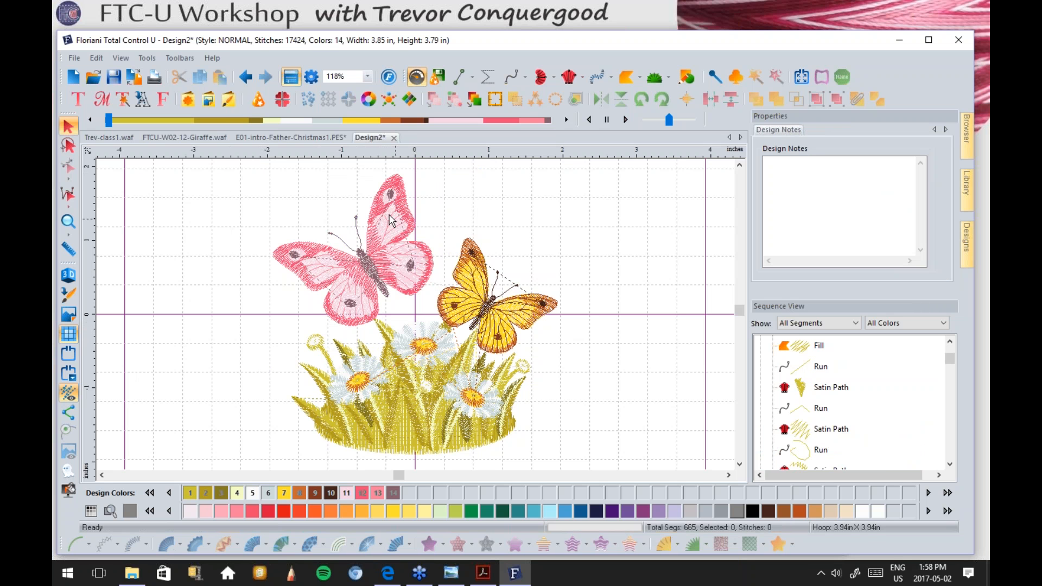
drag(228, 164, 439, 329)
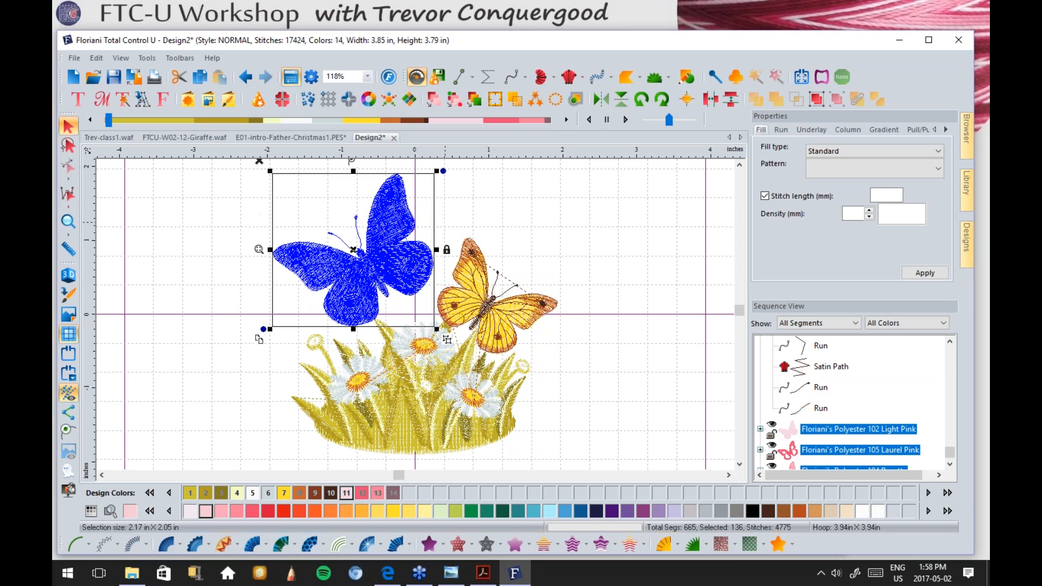
scroll(389, 209, down, 1)
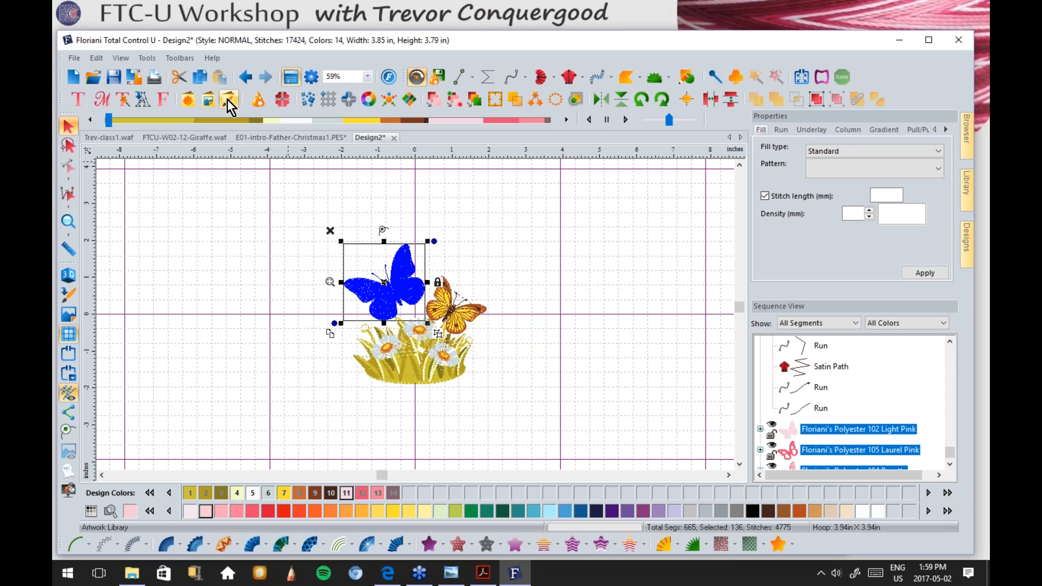
Step: Copy and paste the pink butterfly, move the copy up and right, and reselect it
click(202, 83)
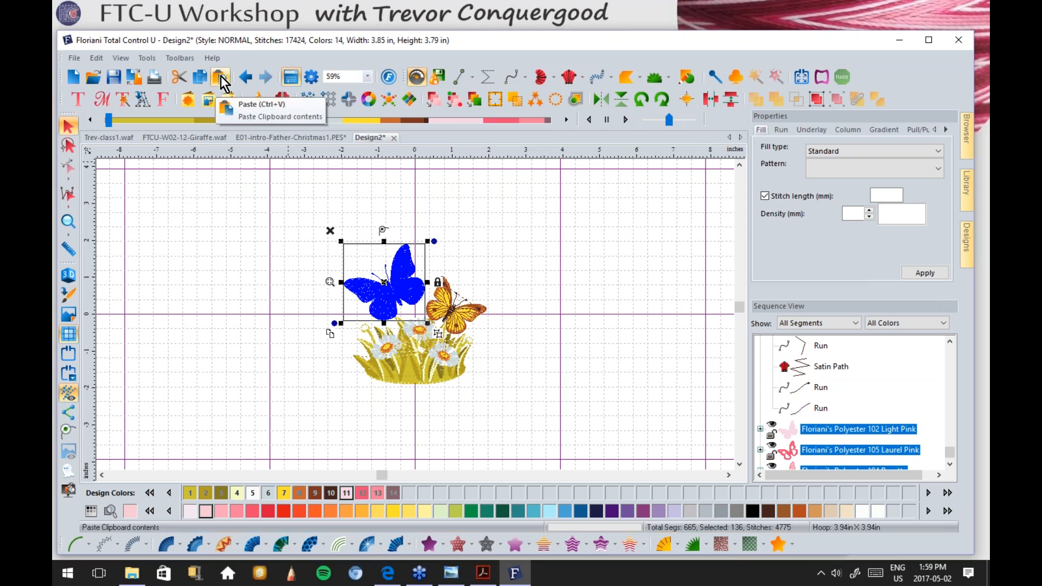
click(222, 83)
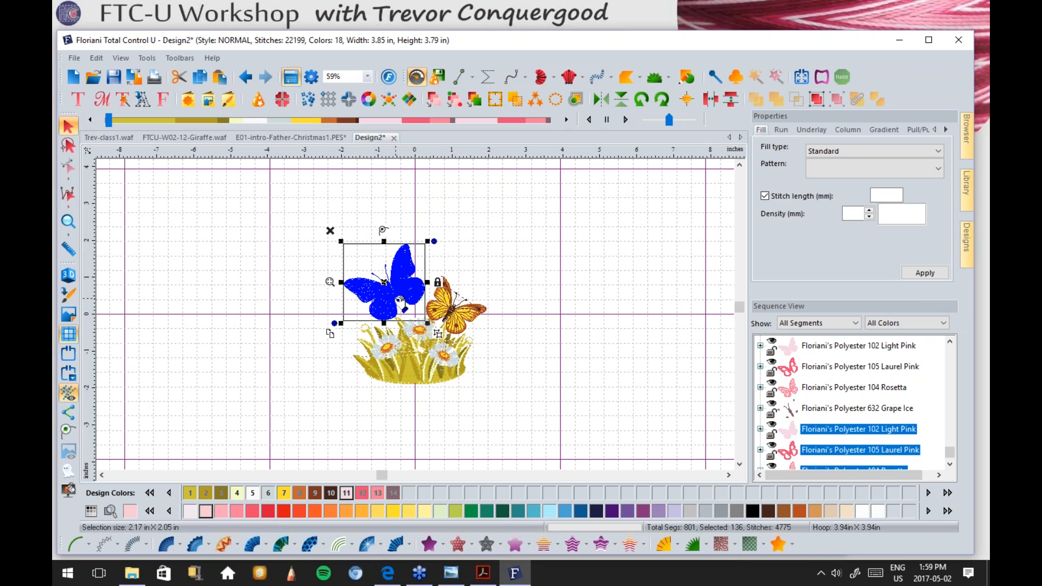
drag(406, 296, 516, 245)
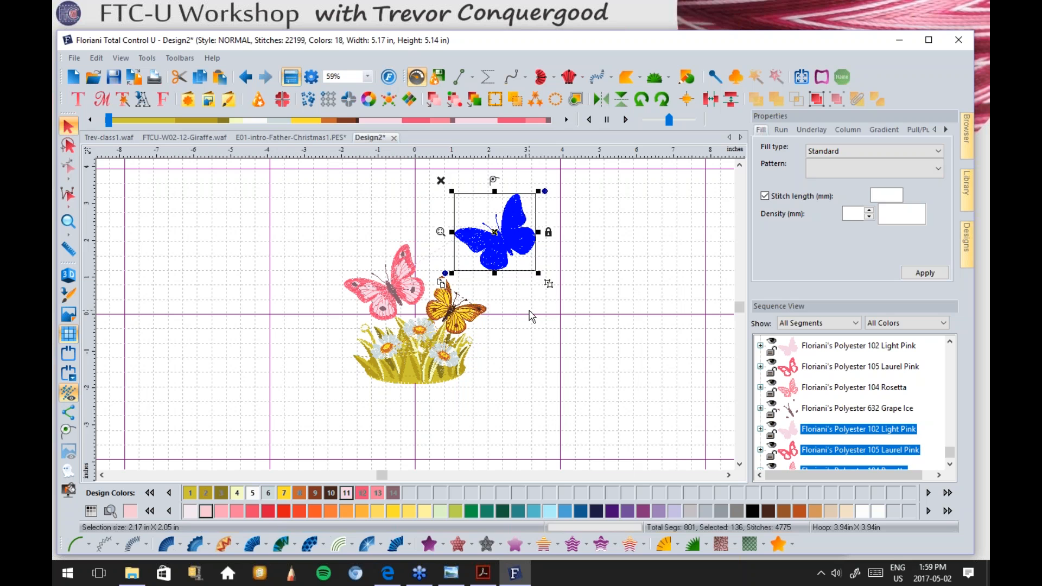
click(531, 317)
drag(556, 175, 449, 280)
Step: Duplicate that butterfly, move the new copy further right and up, and tilt it
click(440, 232)
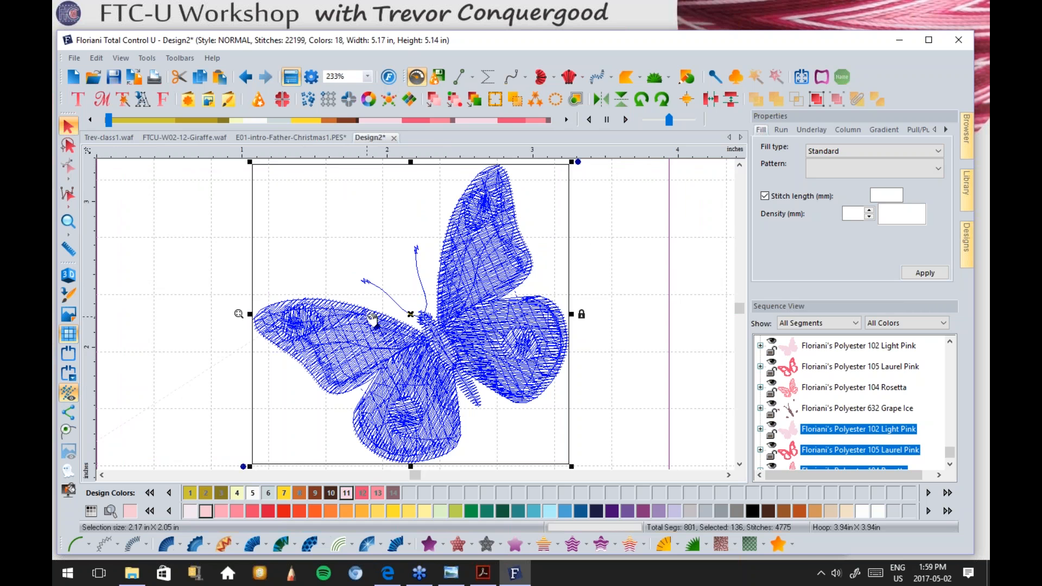
scroll(378, 317, down, 1)
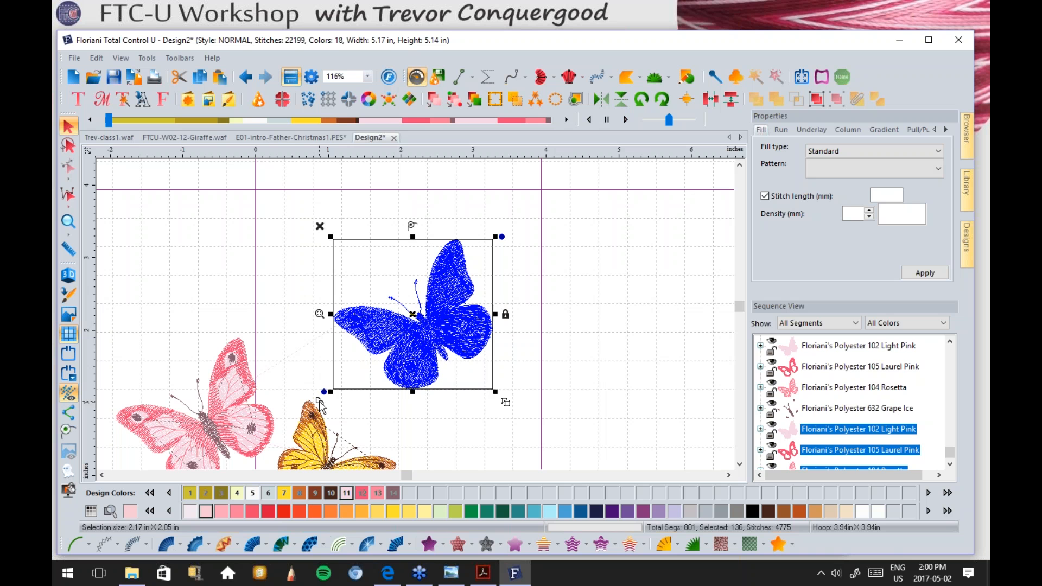
click(319, 402)
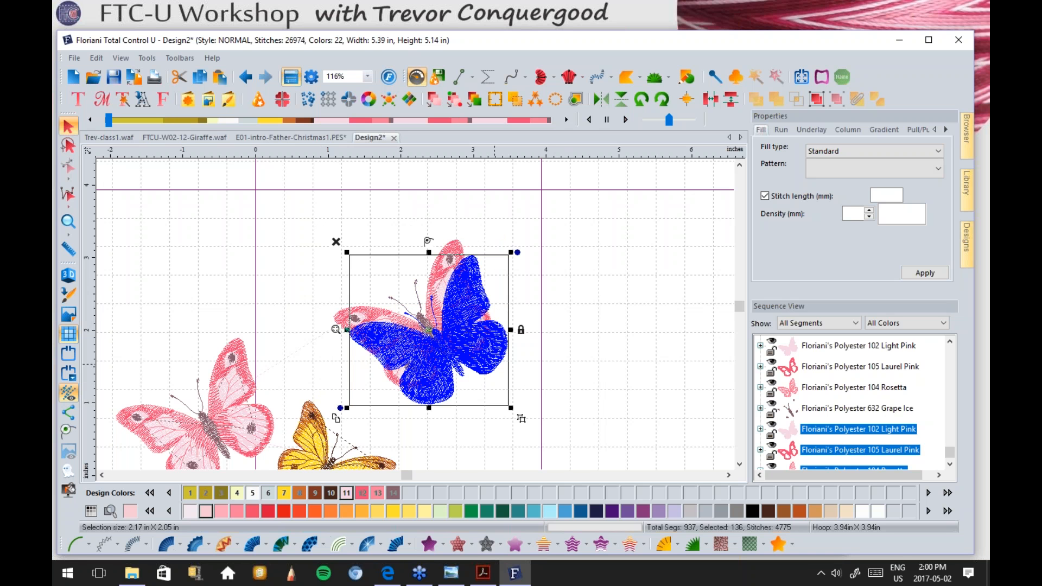
drag(503, 374, 669, 319)
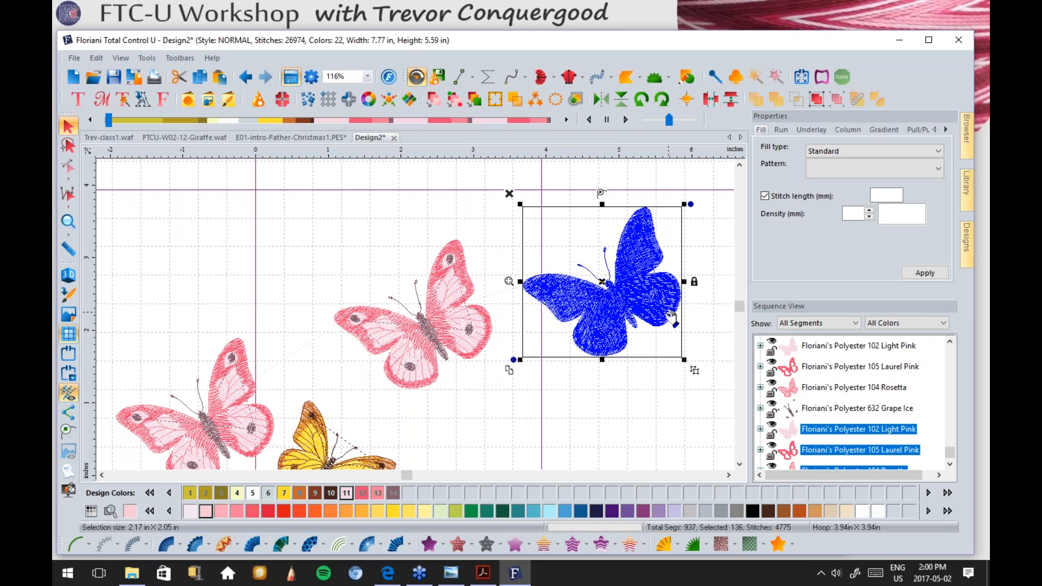
scroll(442, 325, down, 1)
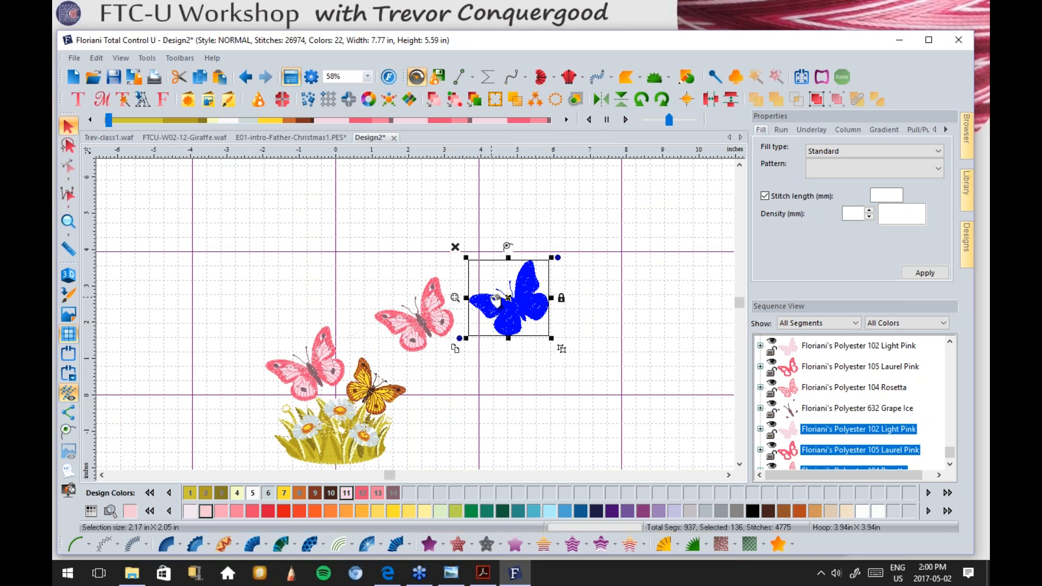
drag(508, 246, 520, 228)
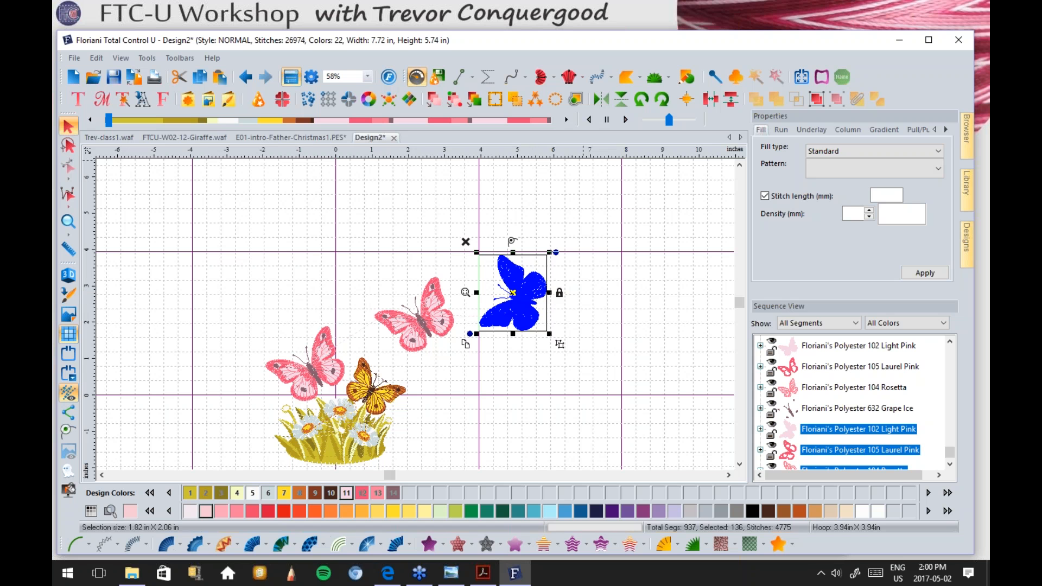
Step: Rotate the newest butterfly left and flip it both vertically and horizontally
click(641, 99)
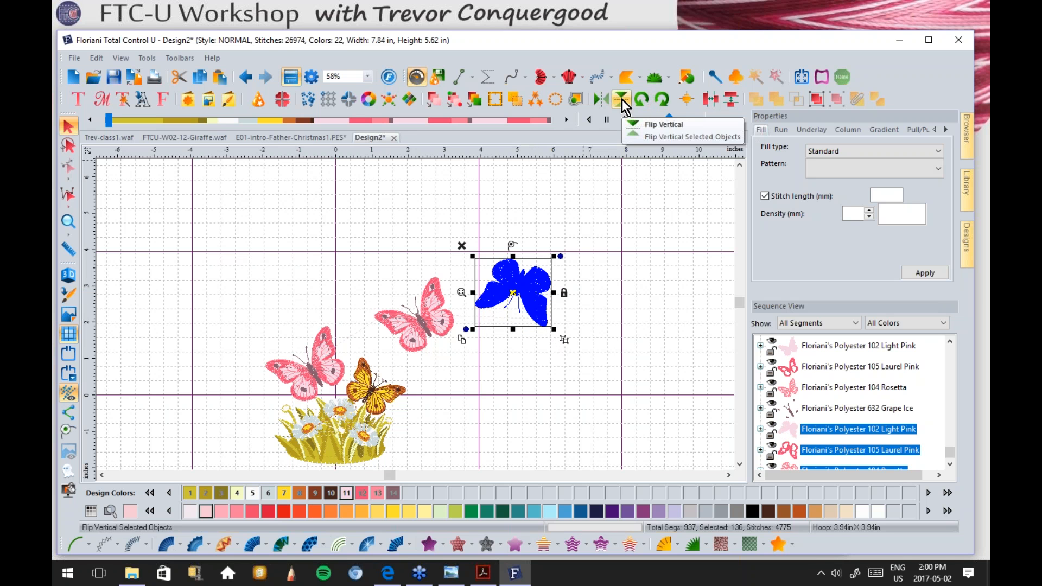
click(622, 99)
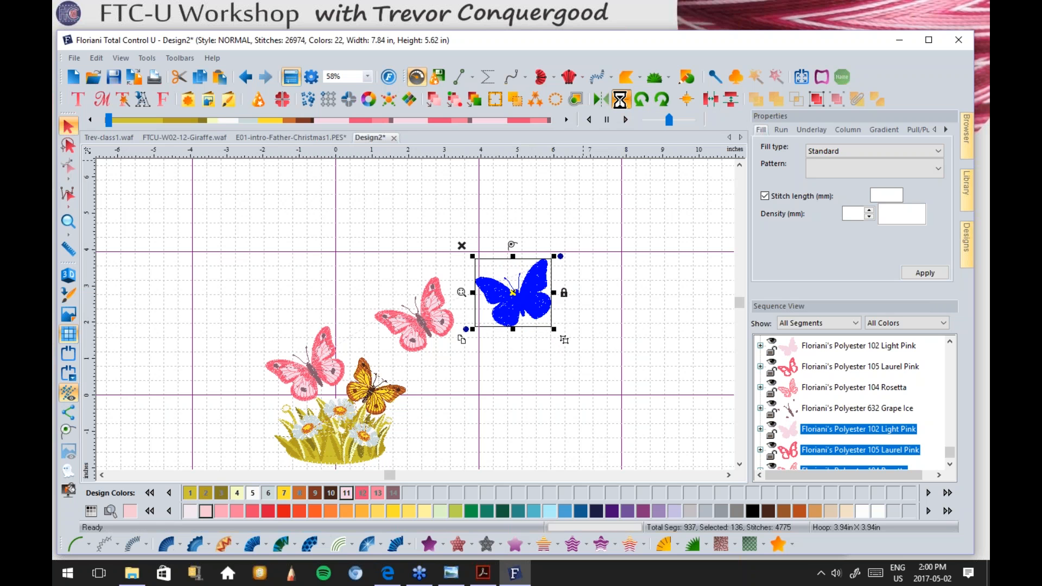
click(601, 100)
Step: Move the butterfly to the upper left of the group and enlarge it to about 132%
drag(524, 288, 290, 266)
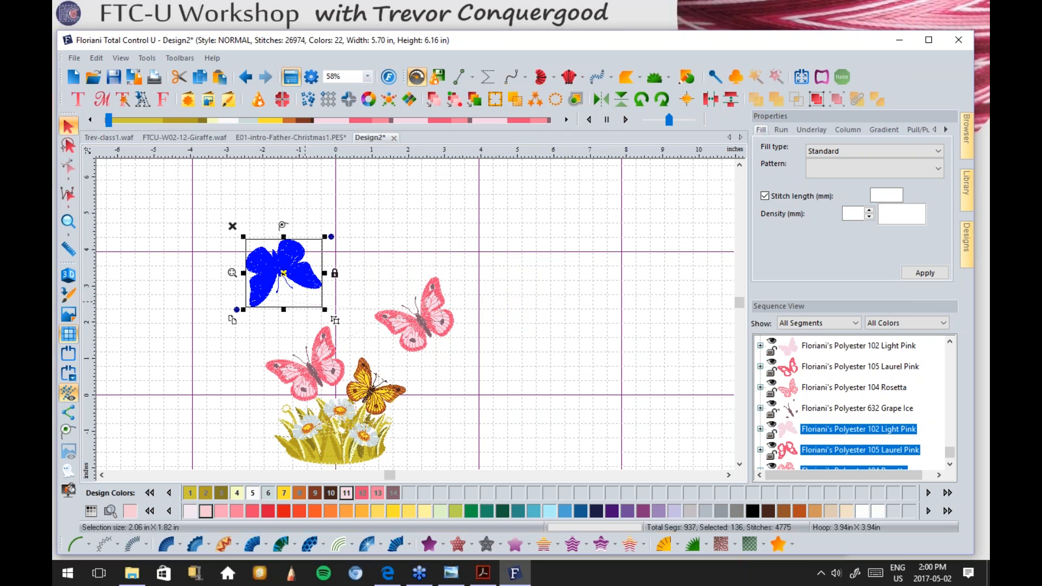
drag(325, 309, 350, 331)
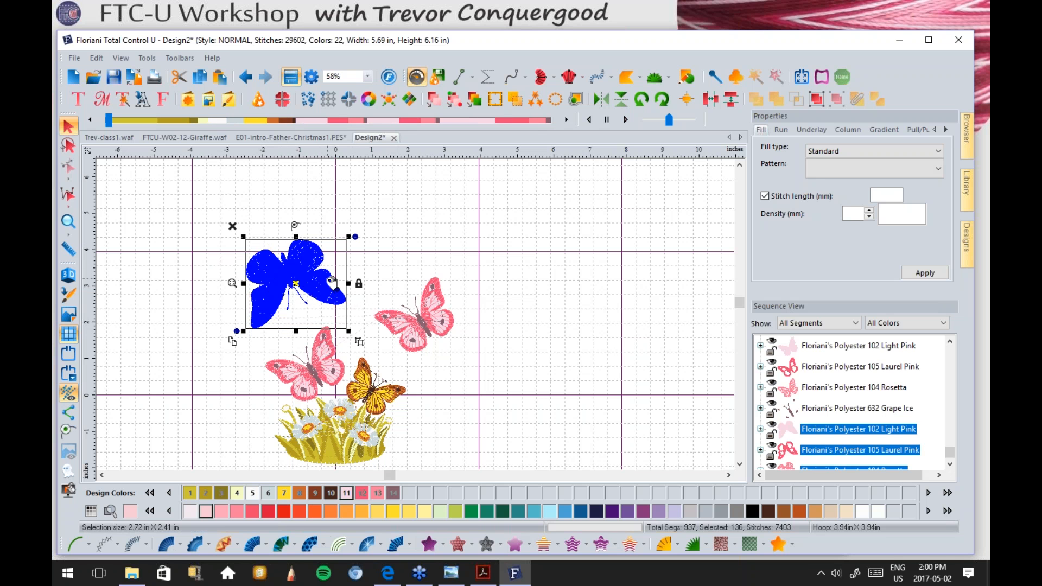
click(514, 100)
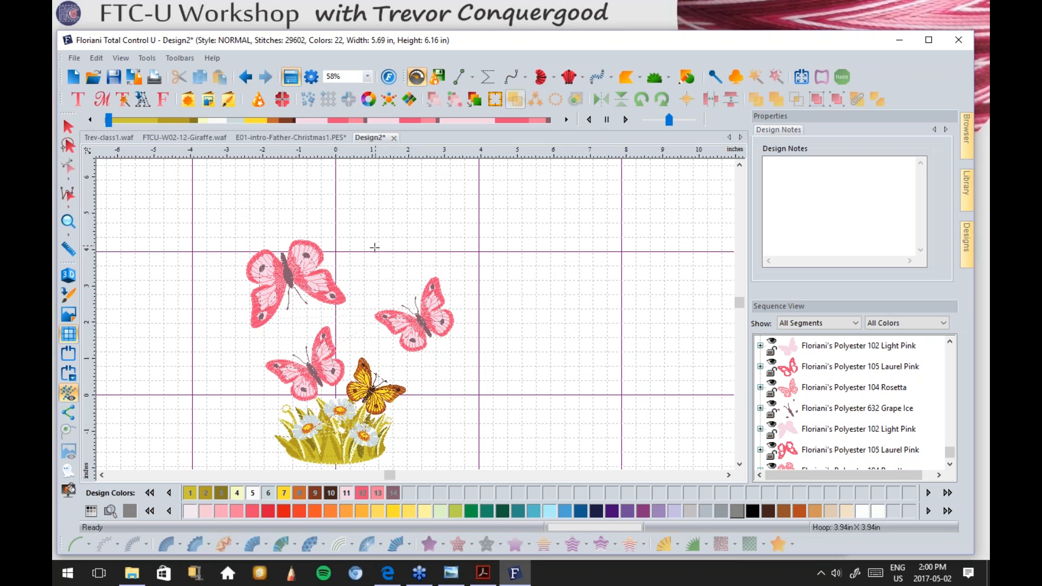
Step: Place another pink butterfly above-left of the group, then select it with the Select tool
drag(371, 249, 398, 275)
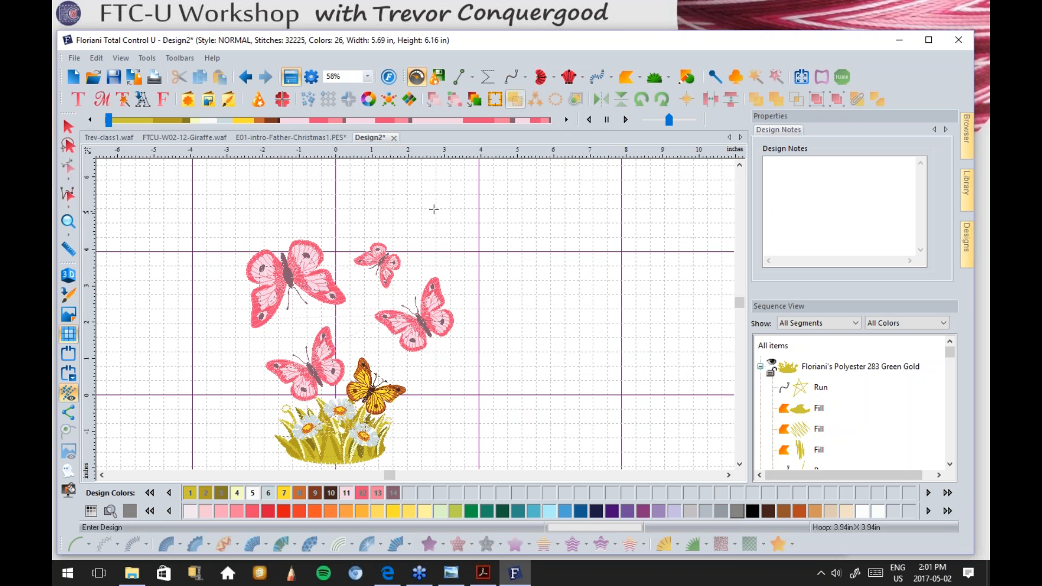
scroll(435, 210, up, 1)
scroll(432, 214, down, 2)
drag(419, 253, 381, 238)
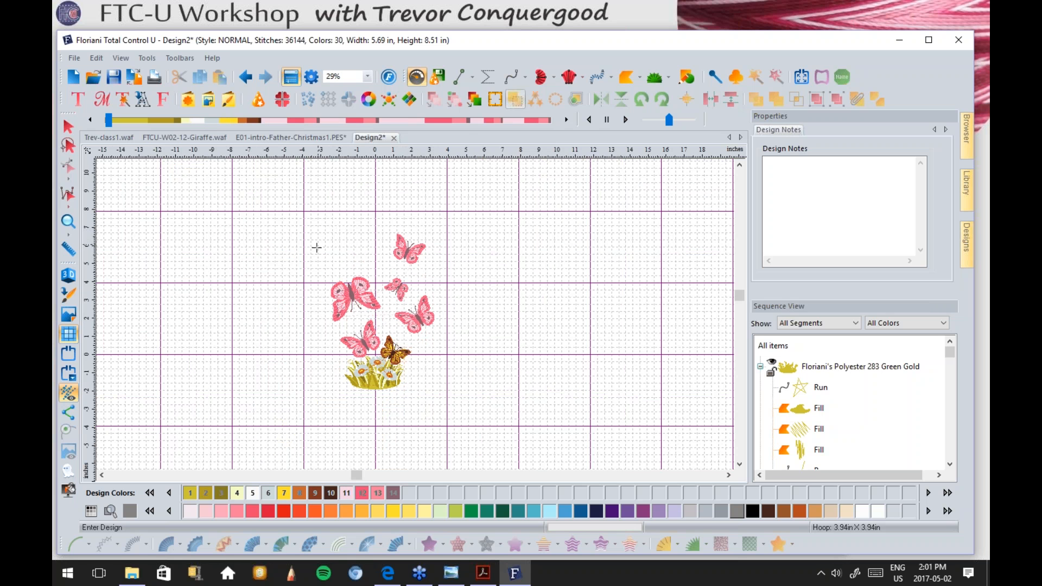
drag(335, 242, 312, 251)
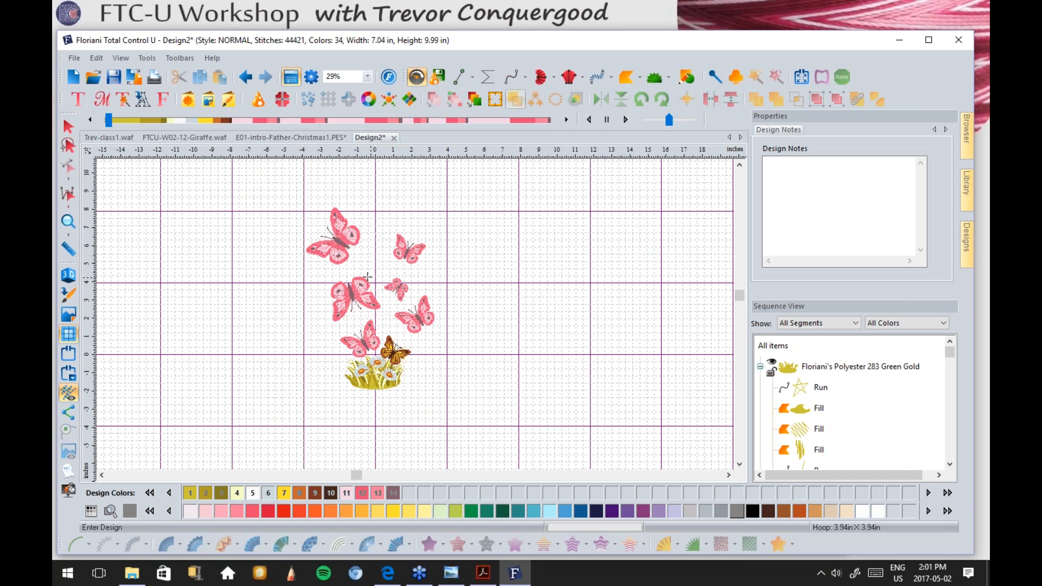
click(69, 126)
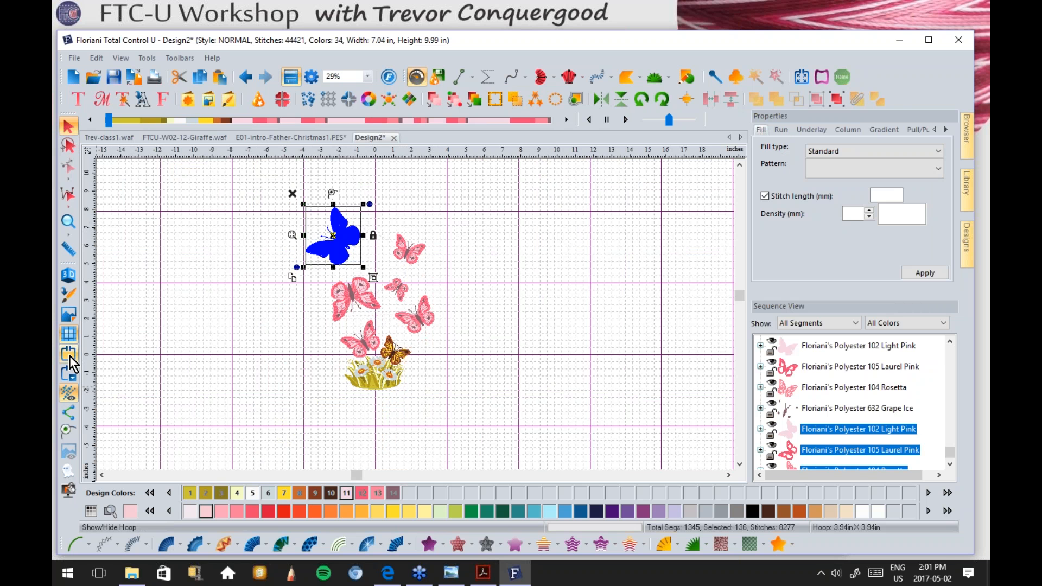
Step: Change the hoop to 240mm X 360mm
click(70, 373)
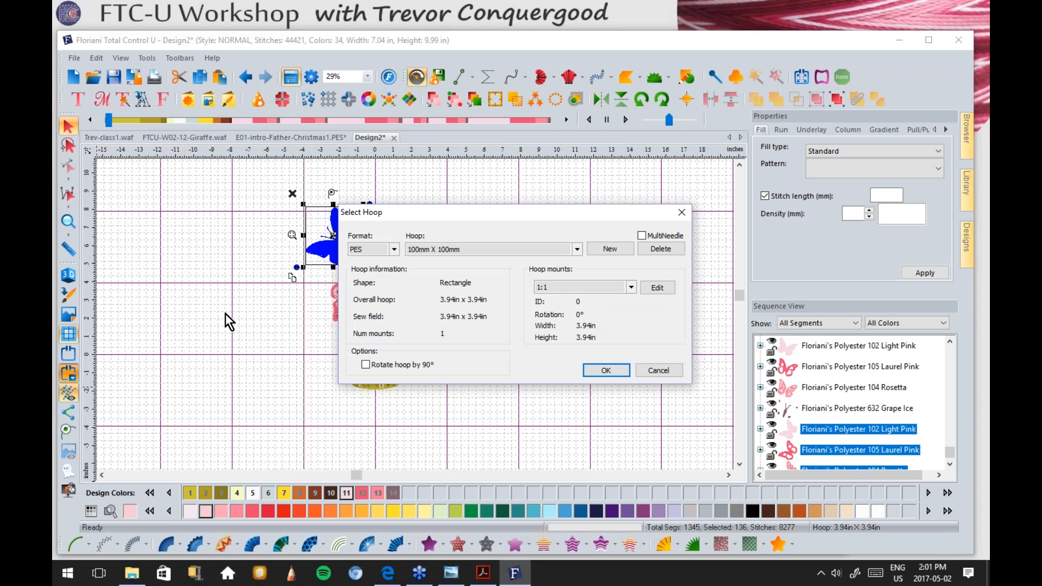
click(459, 248)
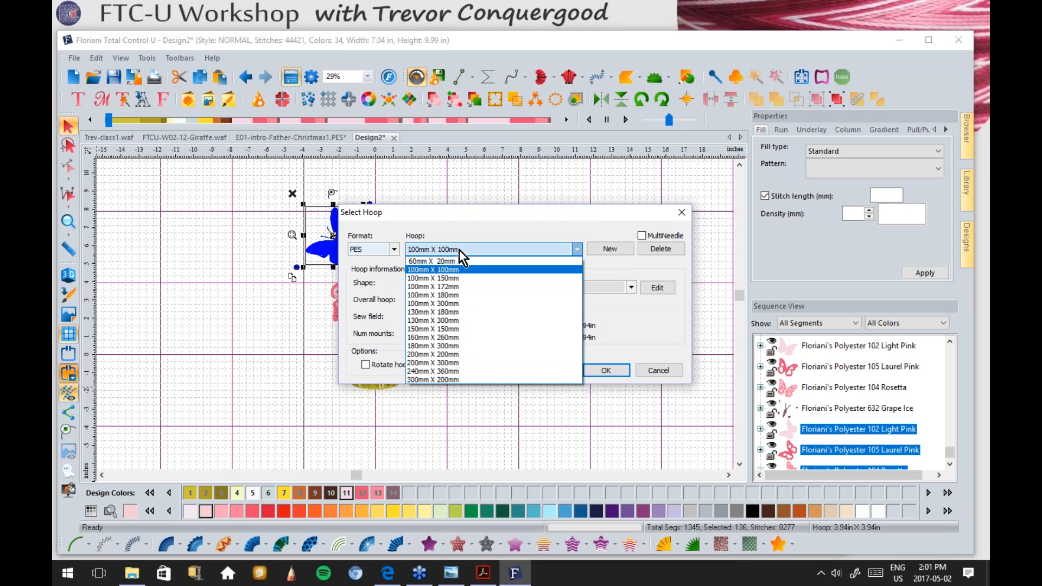
click(448, 371)
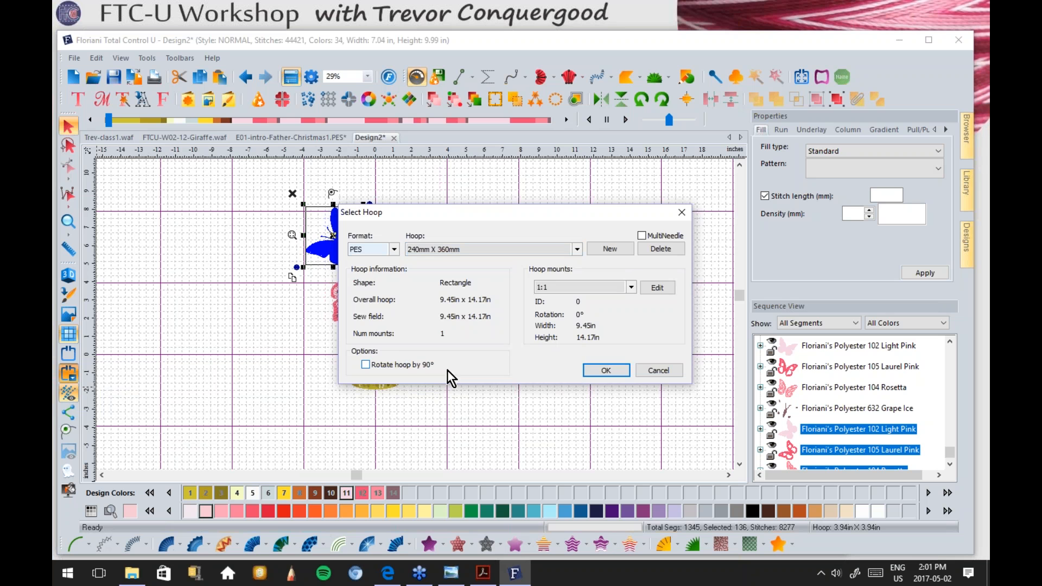
click(614, 374)
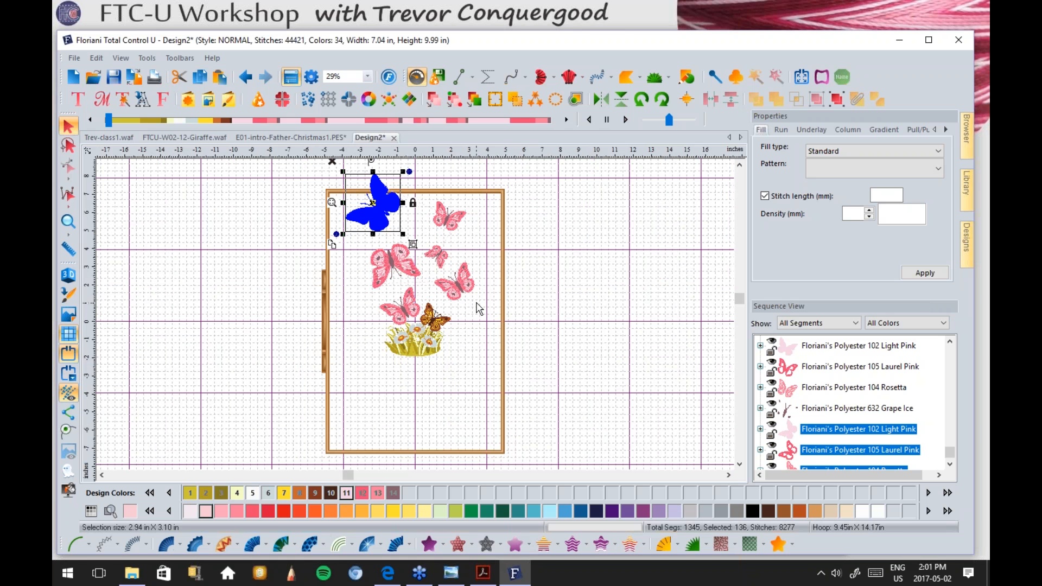
Step: Select the whole design, centre it in the hoop, and nudge it slightly lower
click(553, 303)
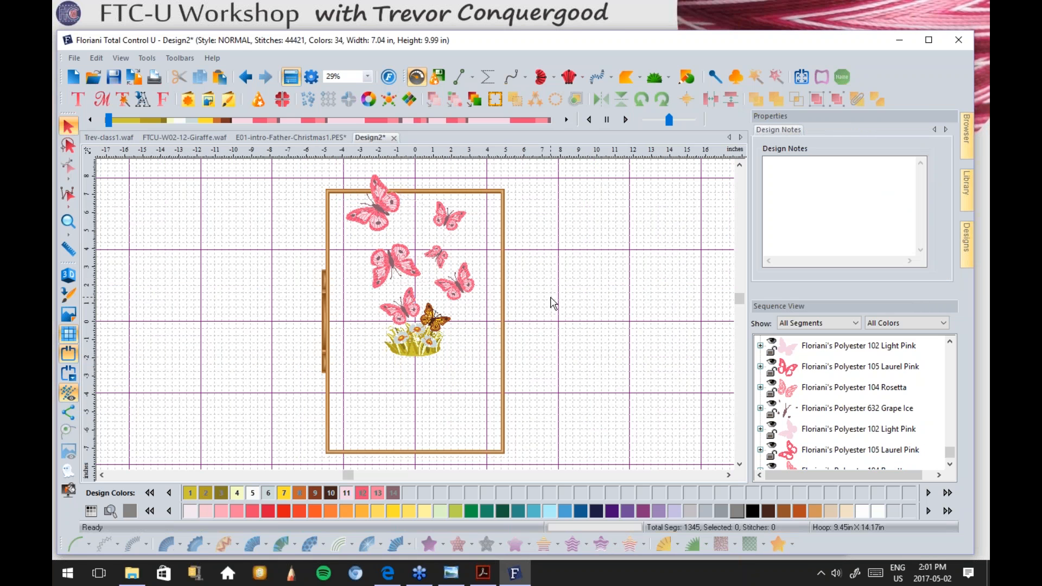
drag(296, 174, 533, 421)
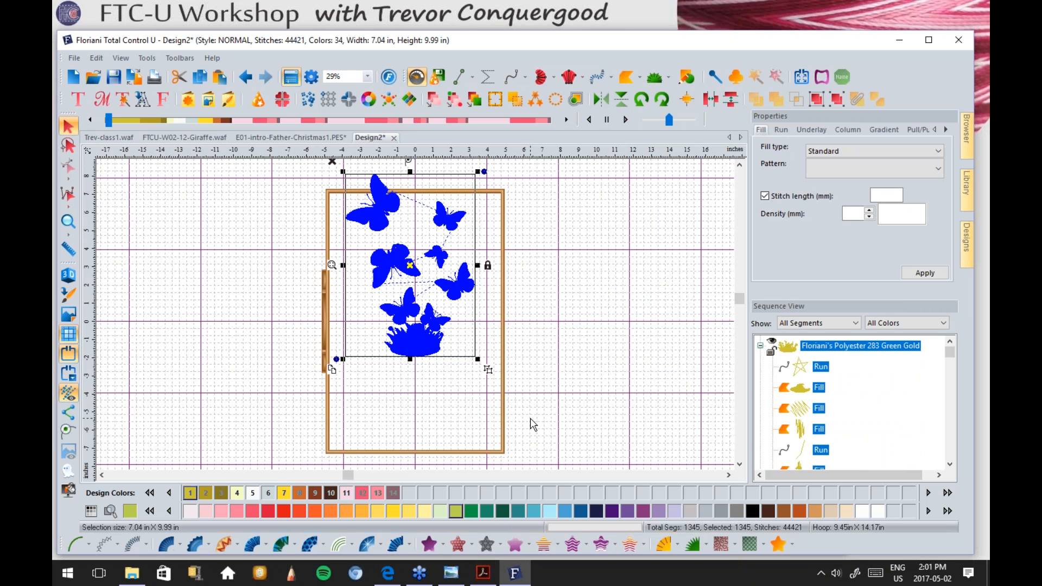
click(685, 99)
click(800, 119)
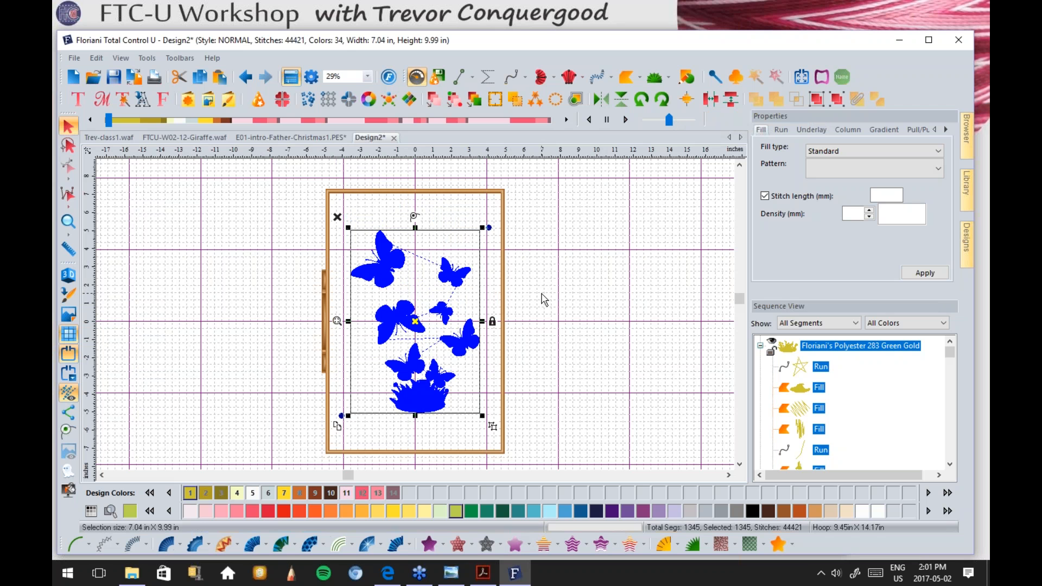
drag(424, 403, 417, 430)
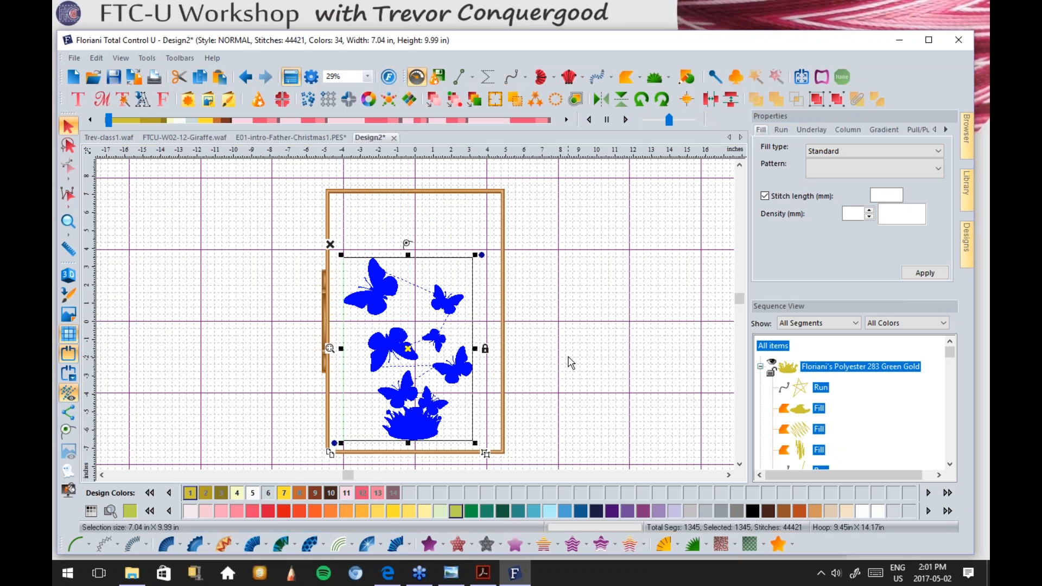
click(527, 300)
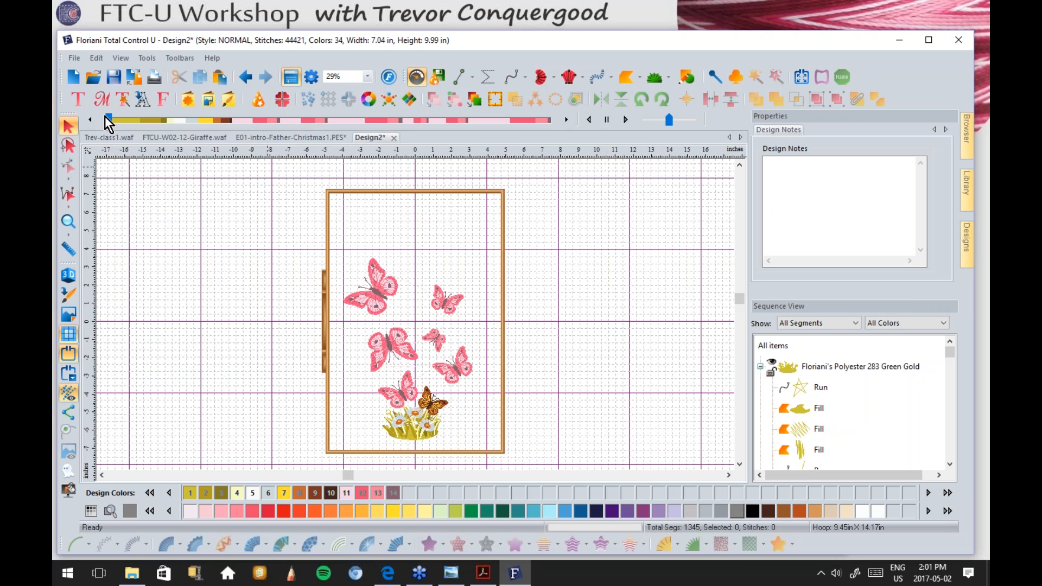
drag(108, 116, 568, 123)
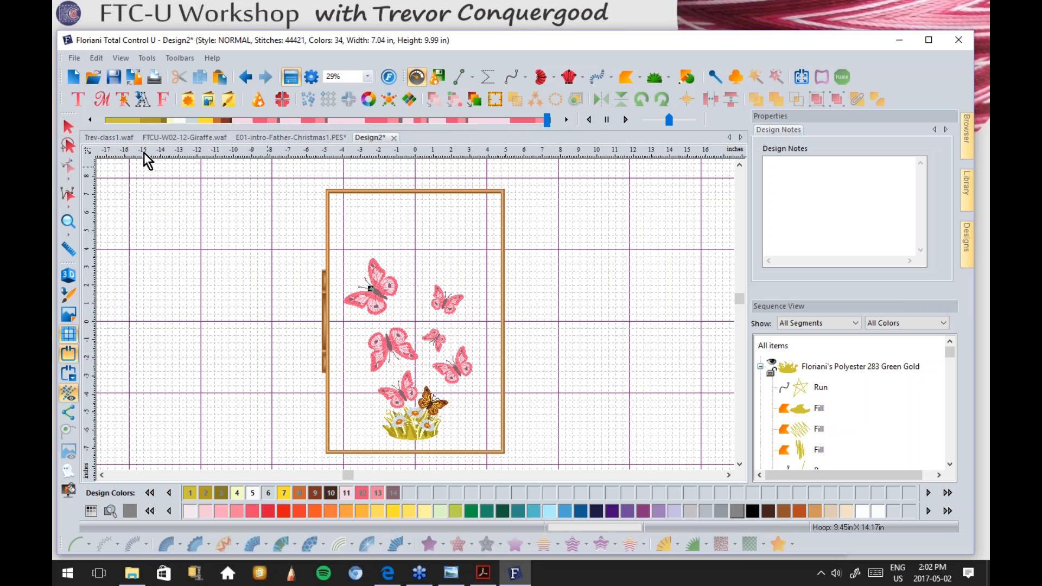
click(67, 126)
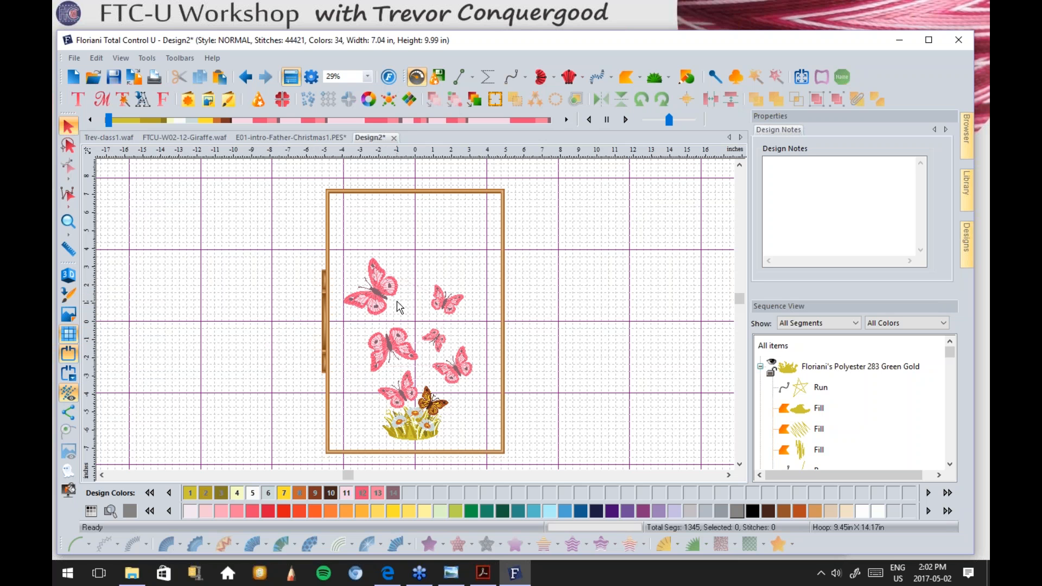
Step: Colour-sort the design from 34 to 14 colours, acknowledge the 20-colours-reduced message, and replay the stitching
click(473, 99)
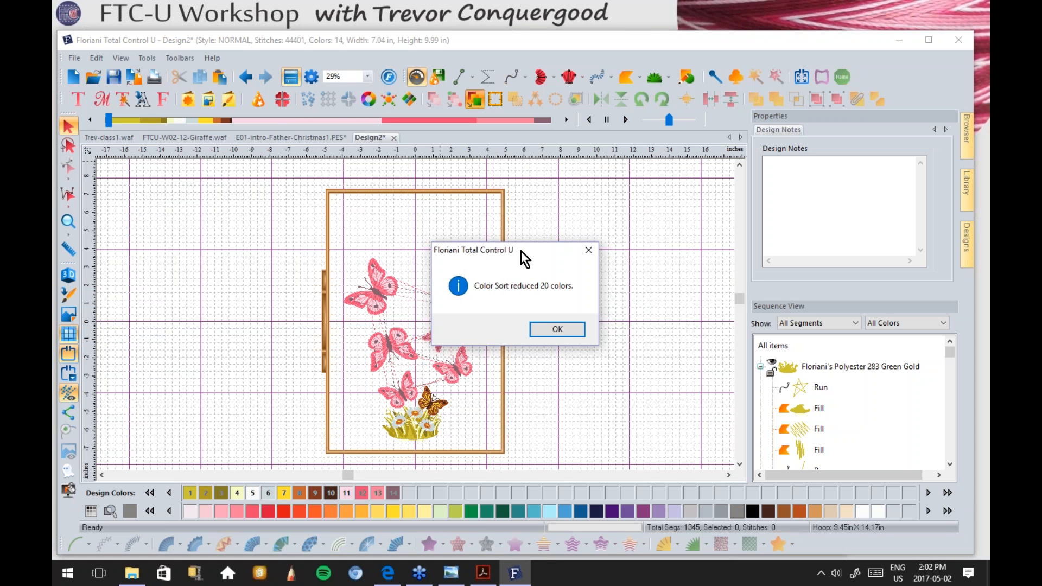
drag(522, 250, 614, 192)
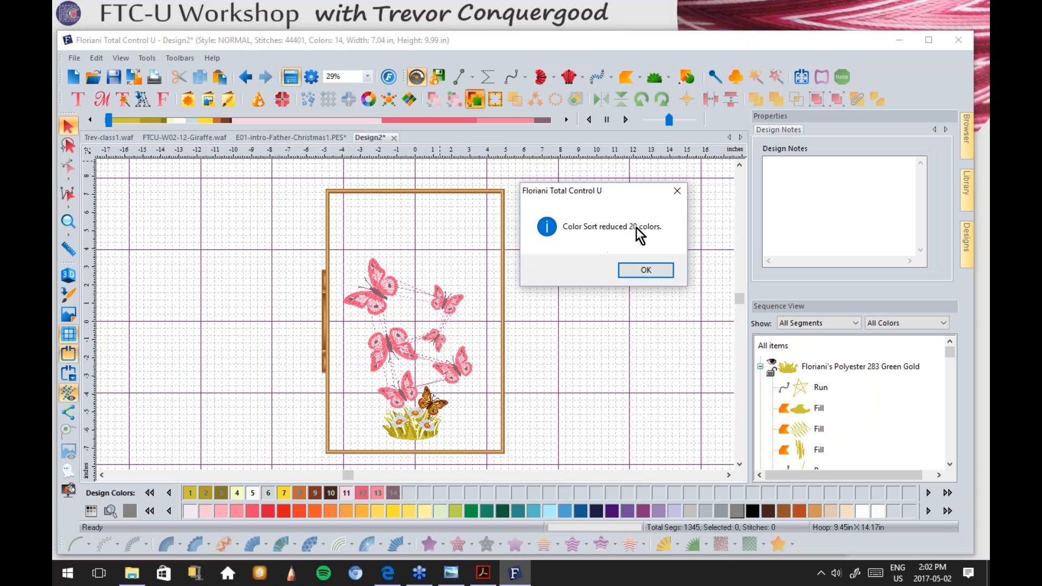
click(649, 269)
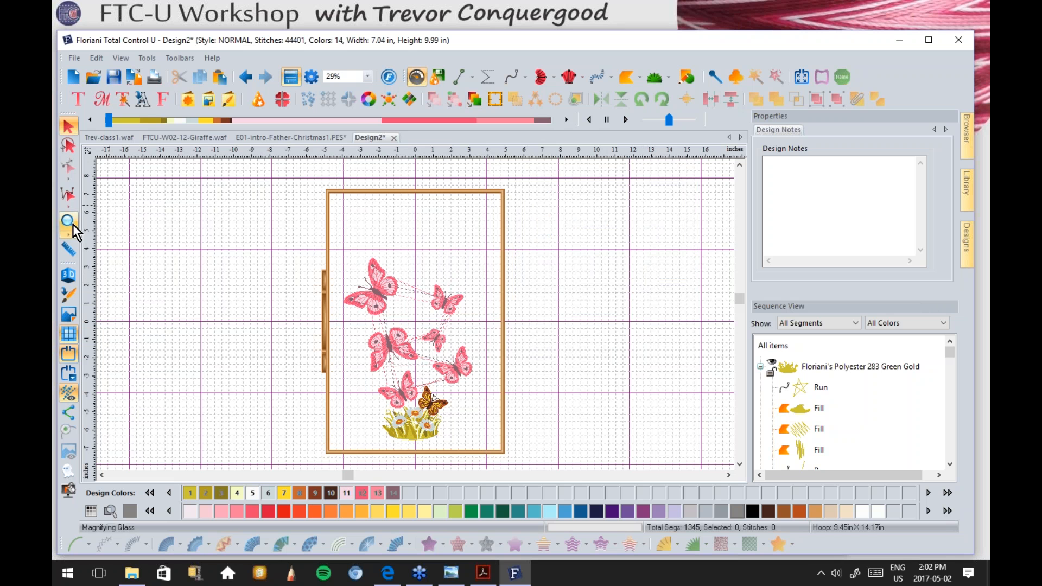
drag(111, 119, 562, 121)
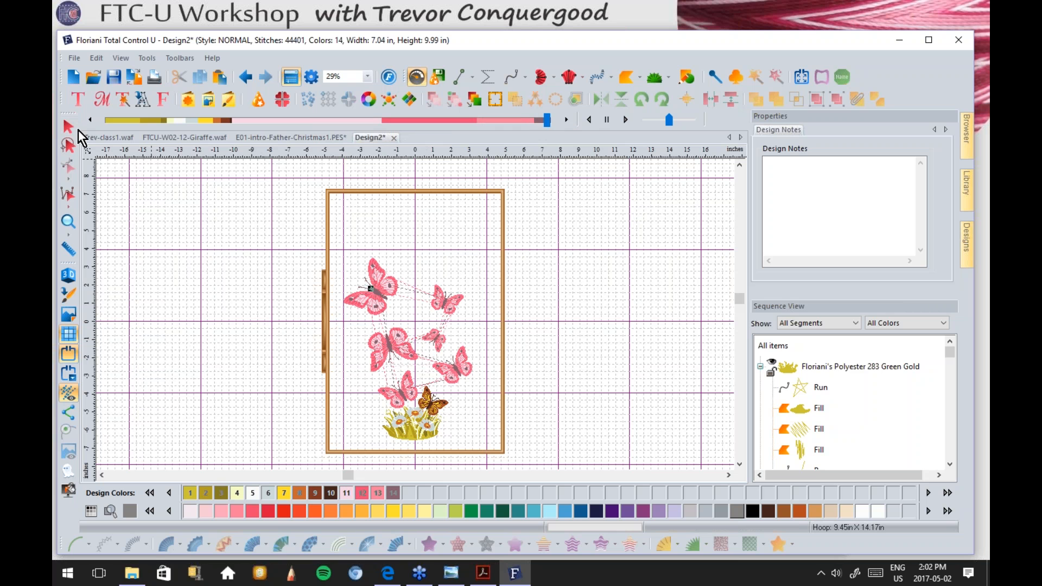
click(69, 127)
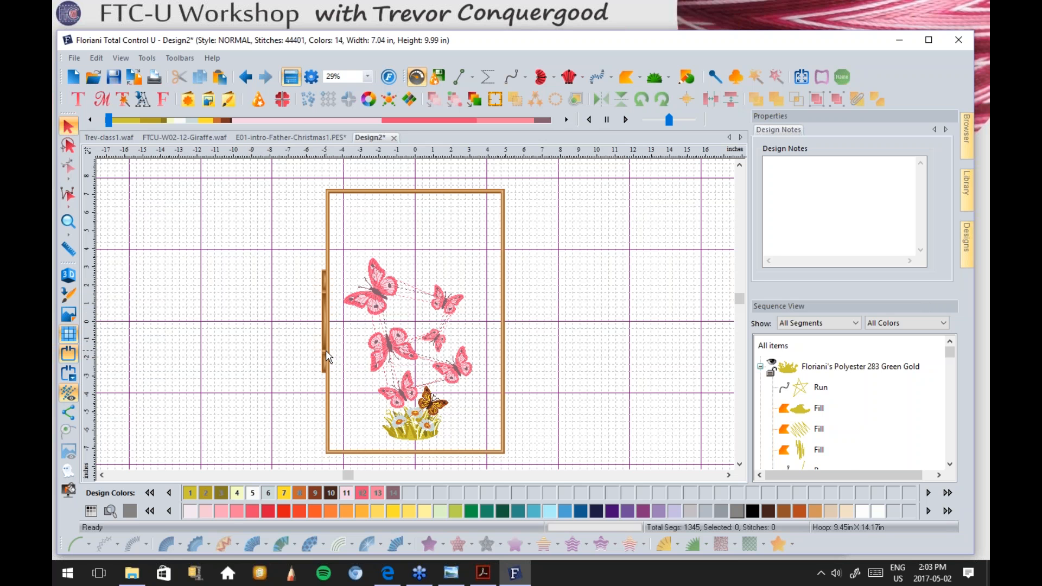
Step: Advance the Photo Viewer slides to Artwork Based Embroidery, then create a new blank Design3
click(453, 571)
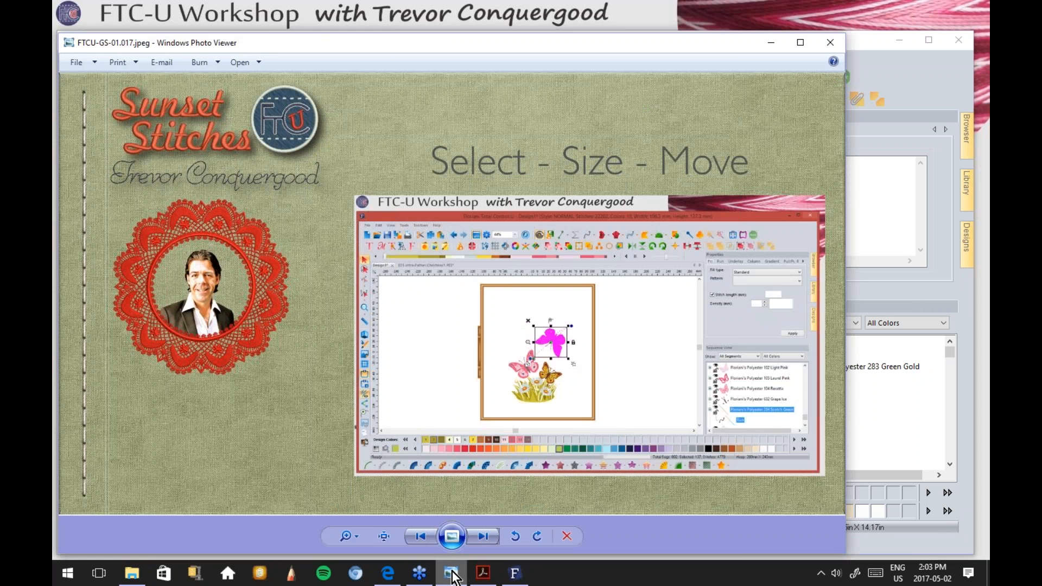
click(483, 536)
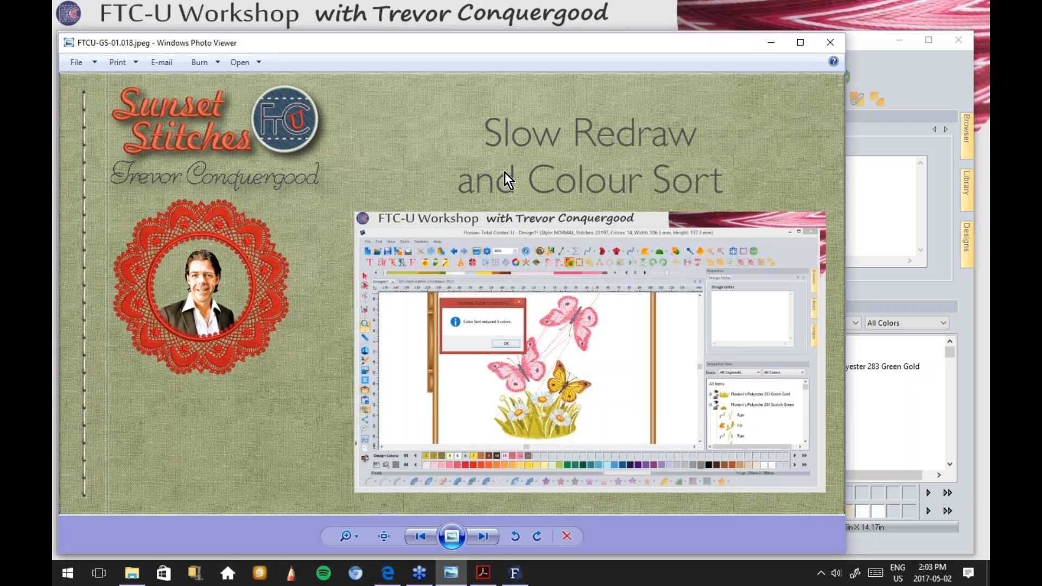
click(483, 536)
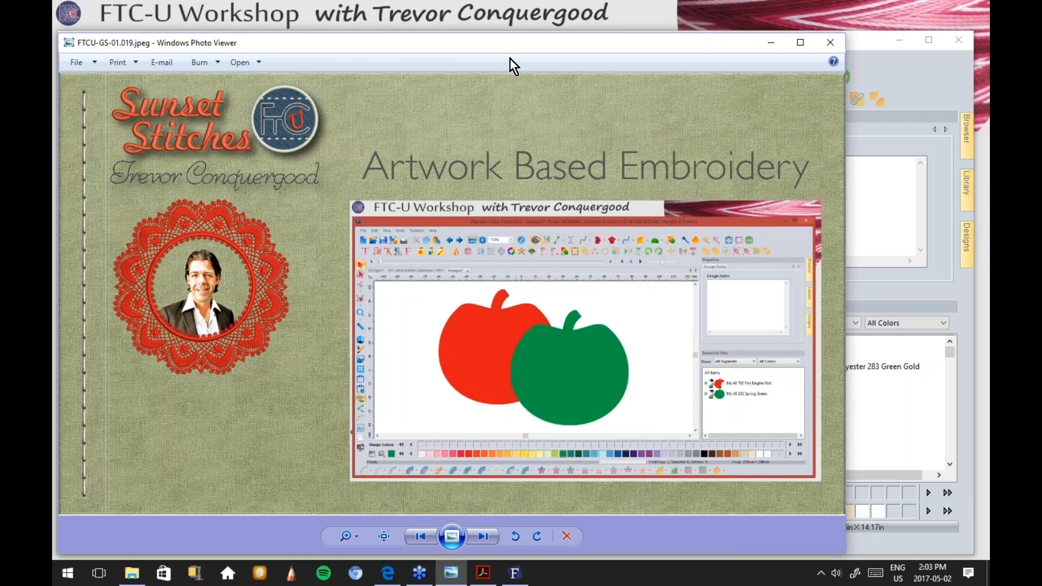
click(903, 64)
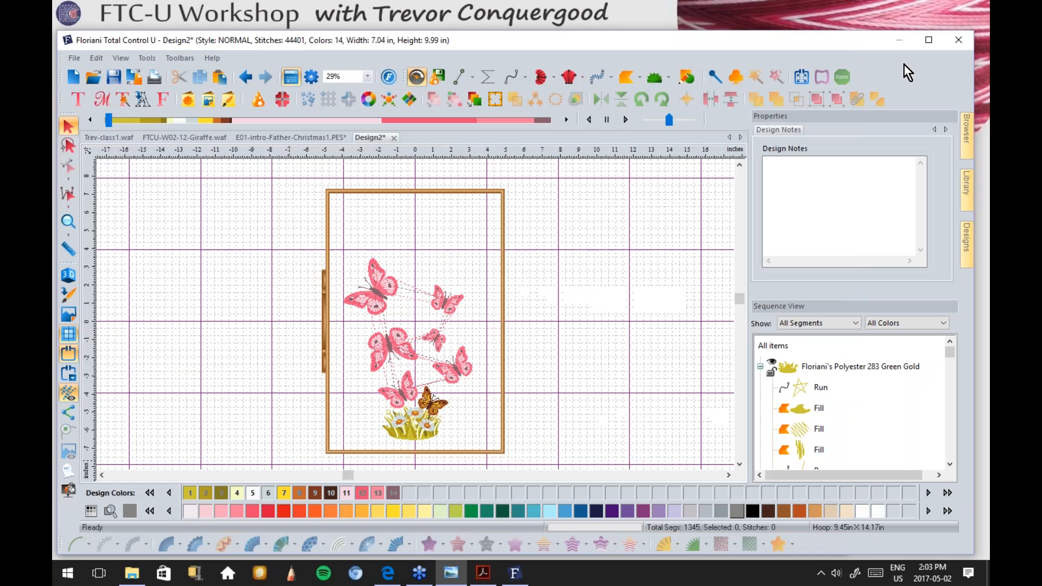
click(74, 76)
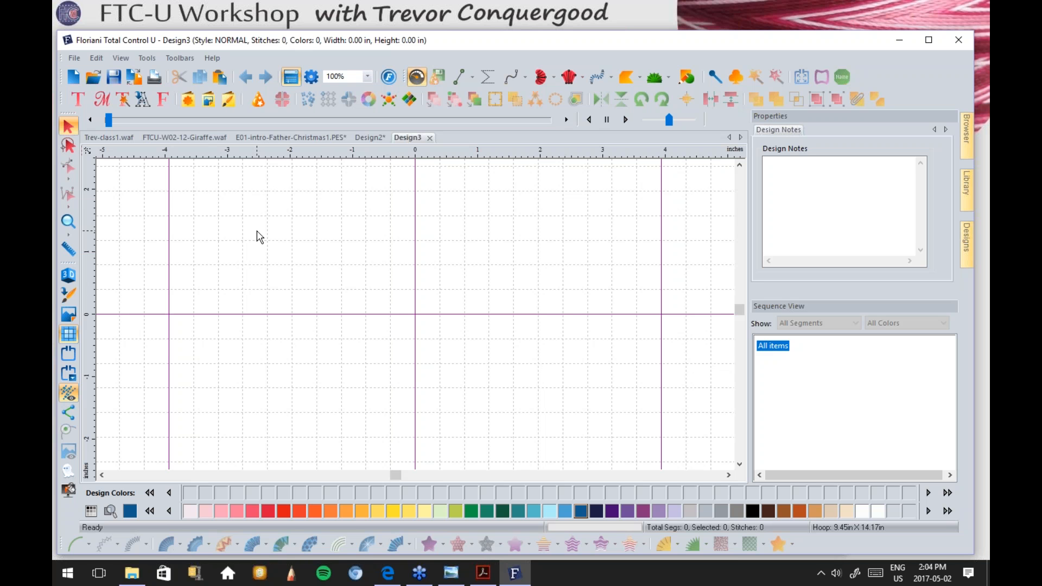
Step: Insert the 'apple' custom shape into Design3 as a filled shape of about 4.72 × 4.62 in
click(187, 100)
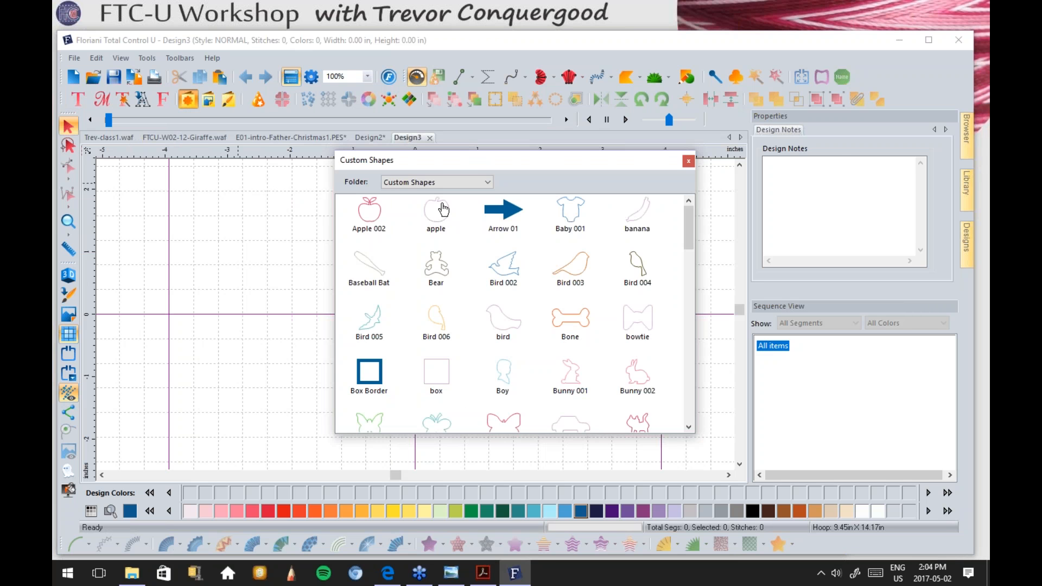
double_click(444, 219)
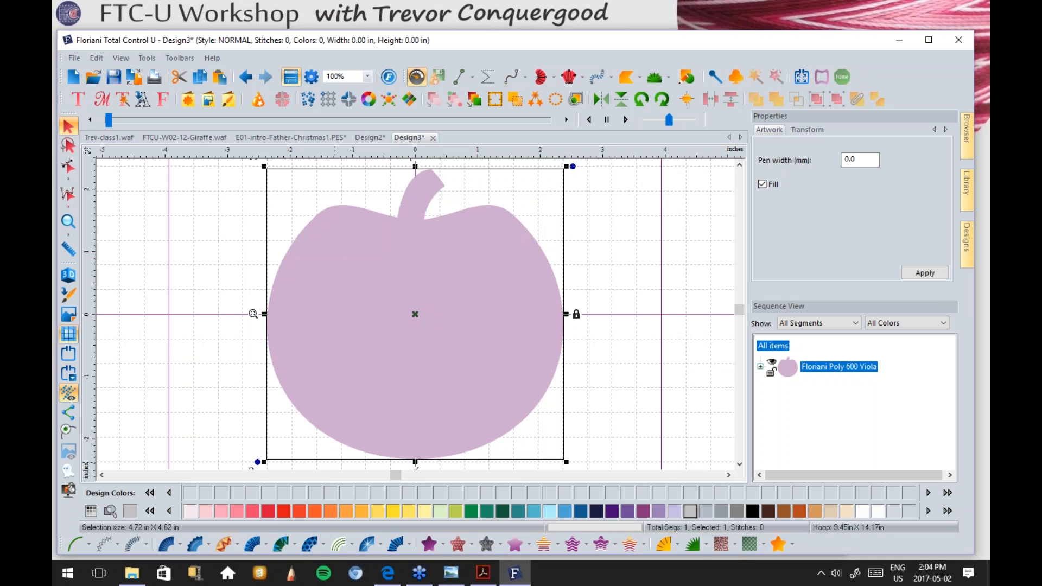
Step: Recolour the apple 232 Spring Green and expand its colour group in Sequence View
click(285, 511)
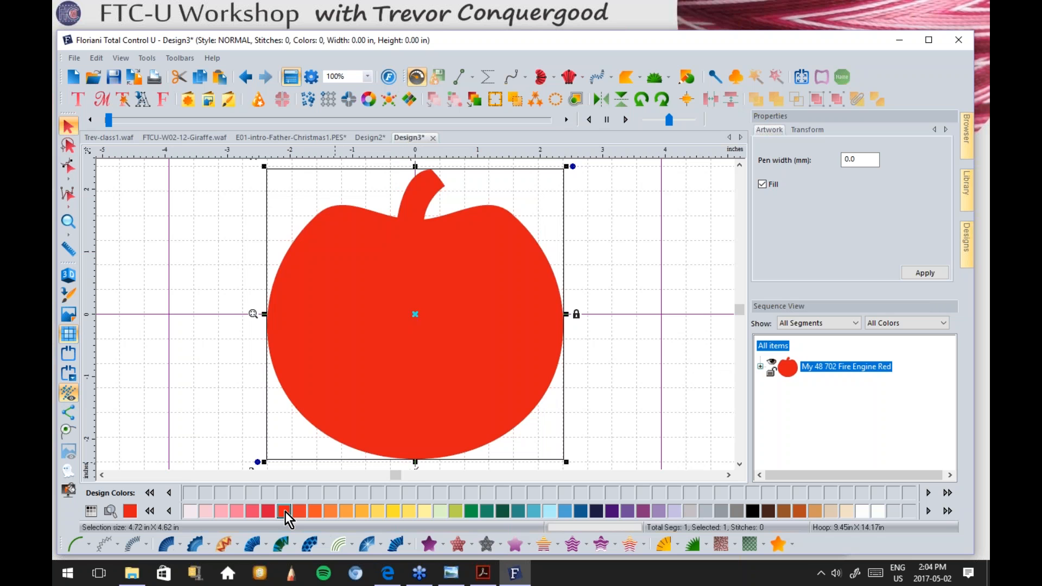
click(471, 512)
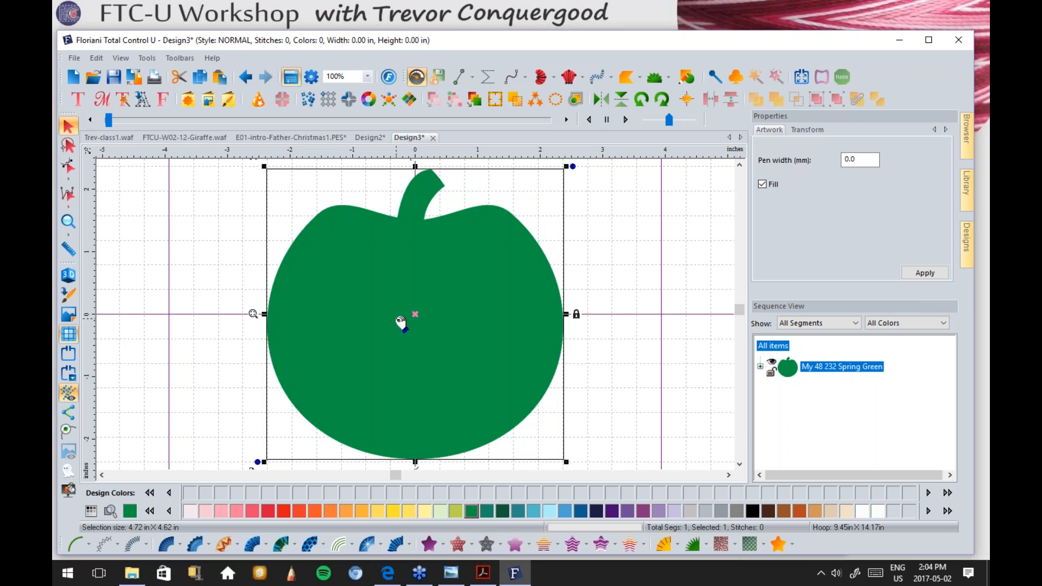
scroll(401, 323, down, 1)
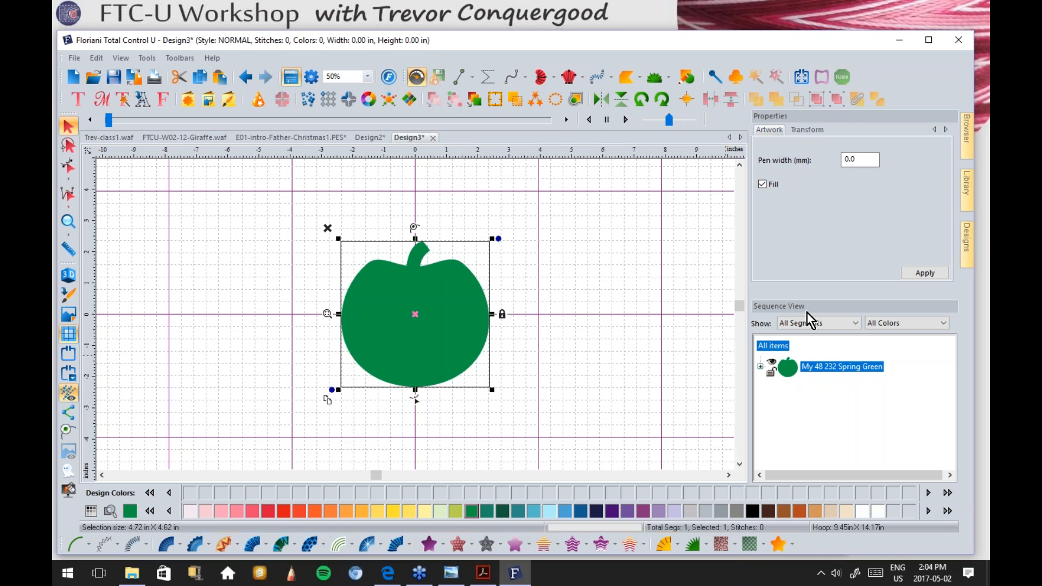
click(760, 367)
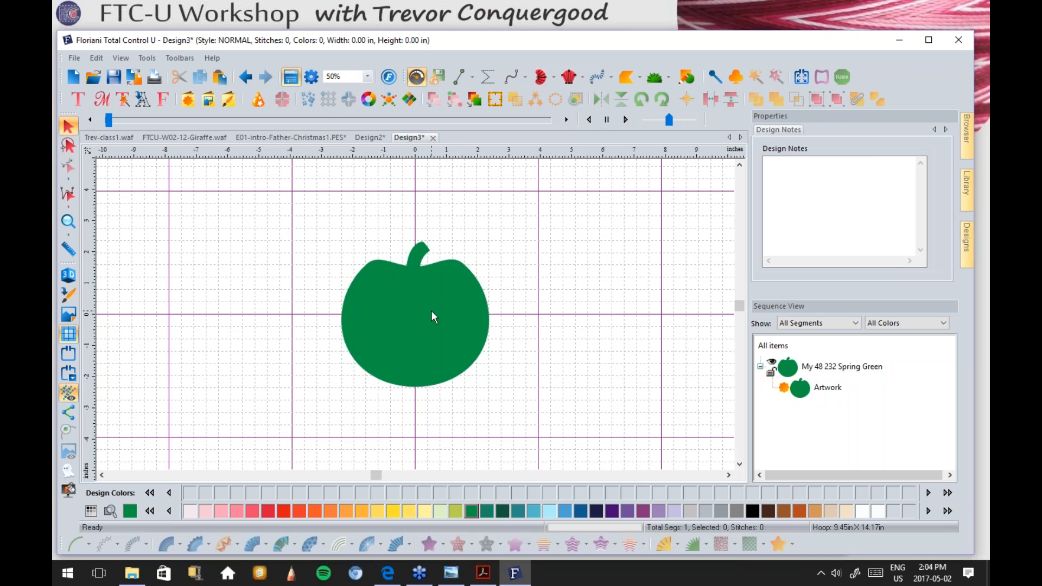
click(362, 303)
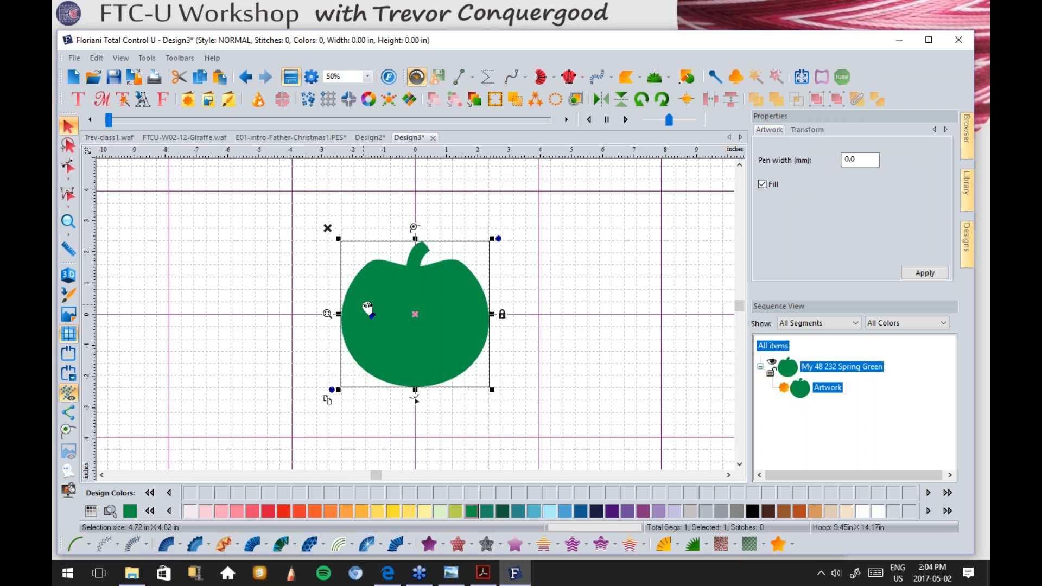
Step: Duplicate the green apple and place the copy overlapping it toward the lower right
click(329, 400)
drag(415, 354, 493, 377)
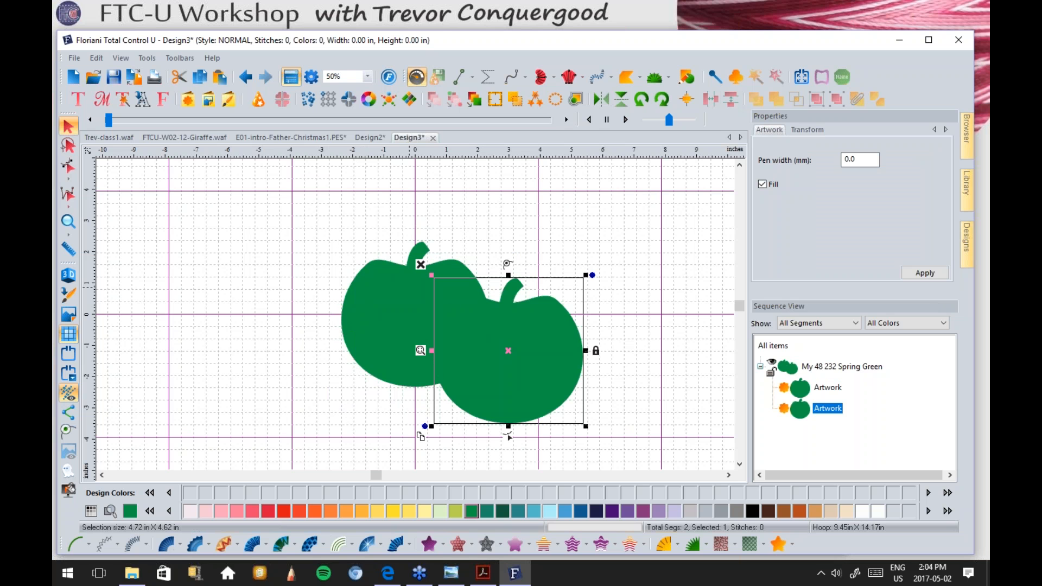
click(827, 387)
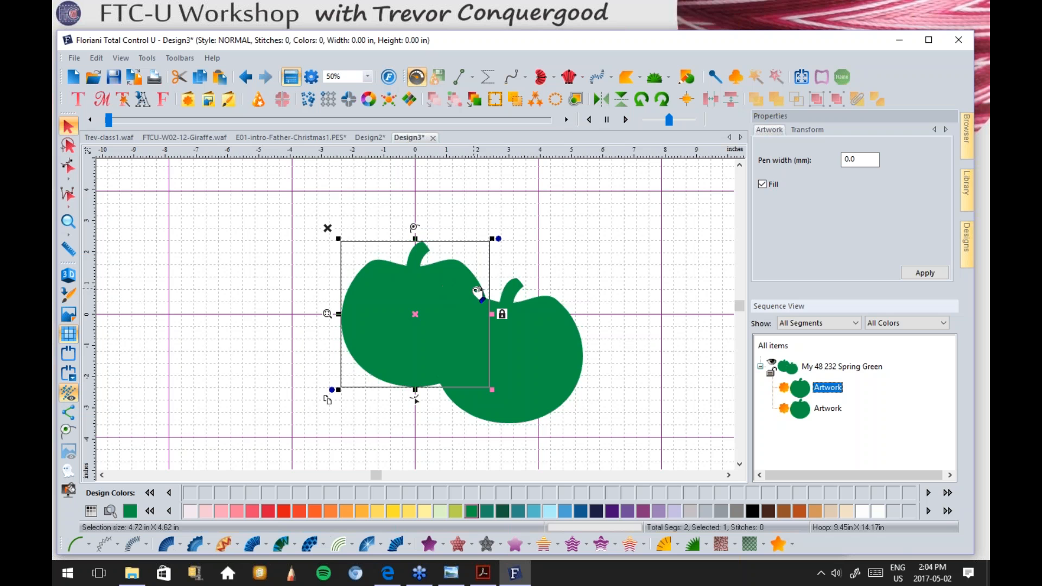
click(373, 138)
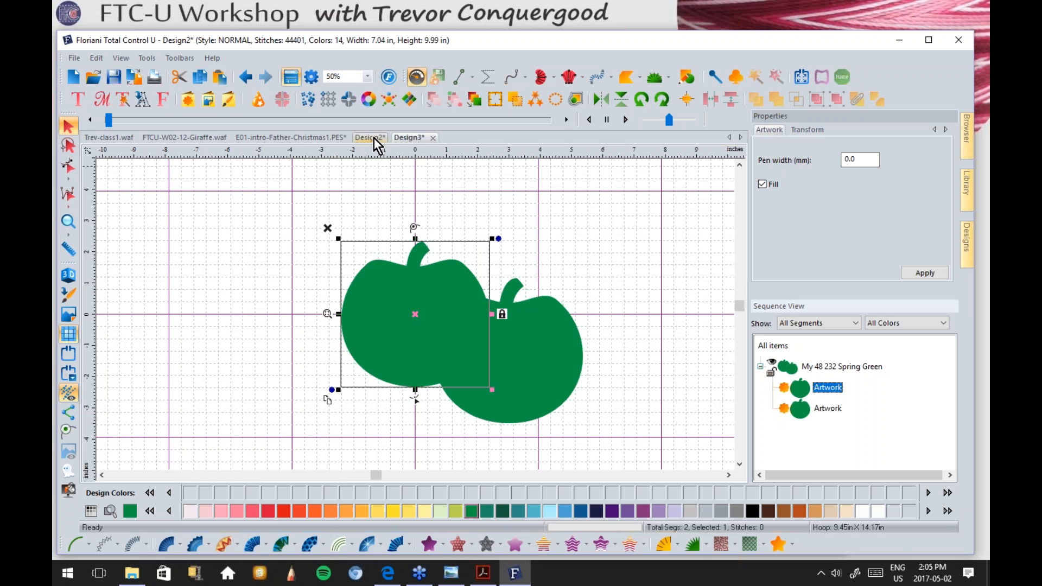
drag(316, 238, 407, 316)
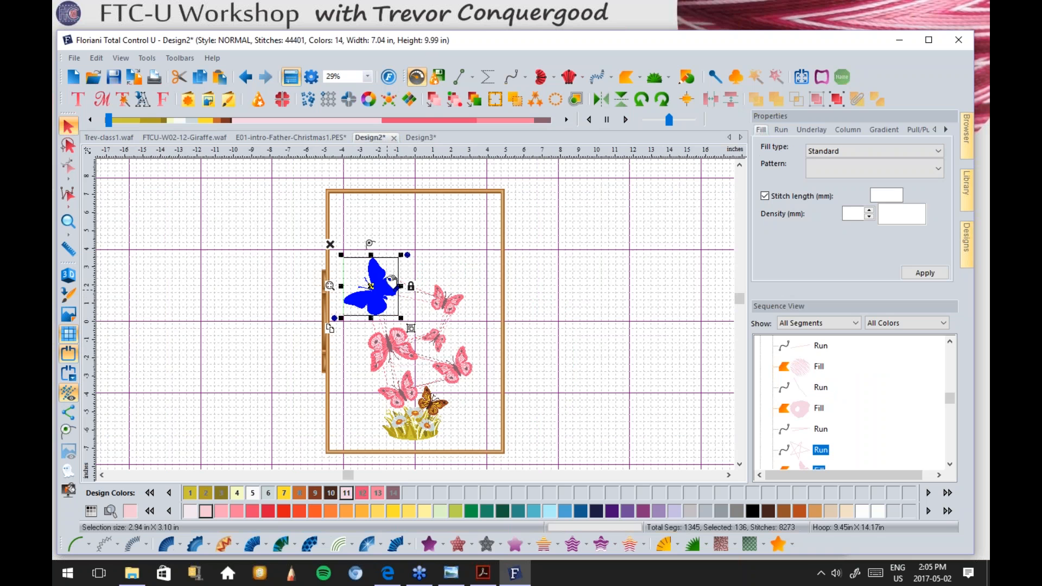
click(416, 139)
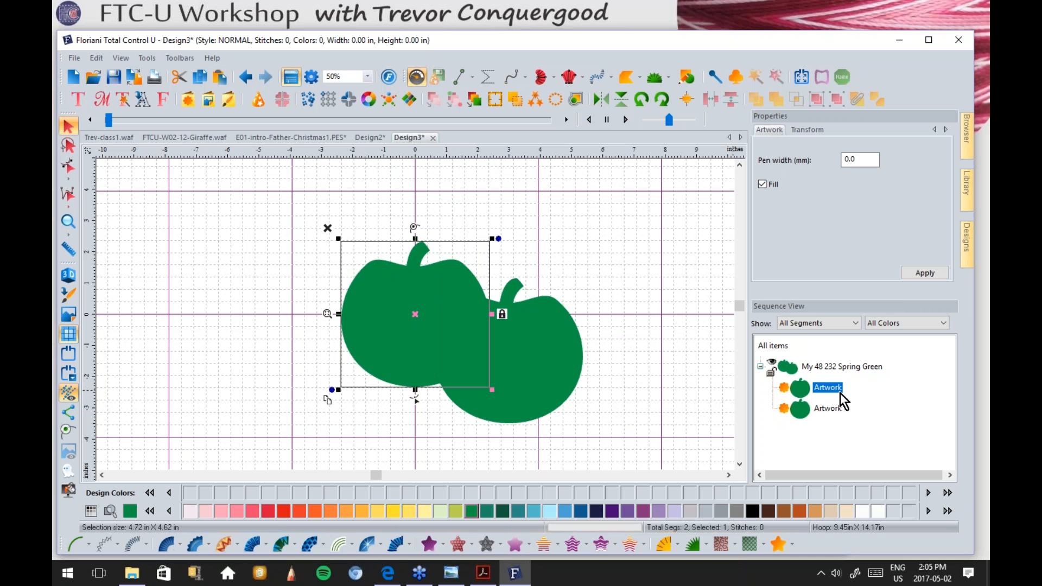
Step: Colour the left apple 702 Fire Engine Red, leaving the right apple Spring Green
click(282, 510)
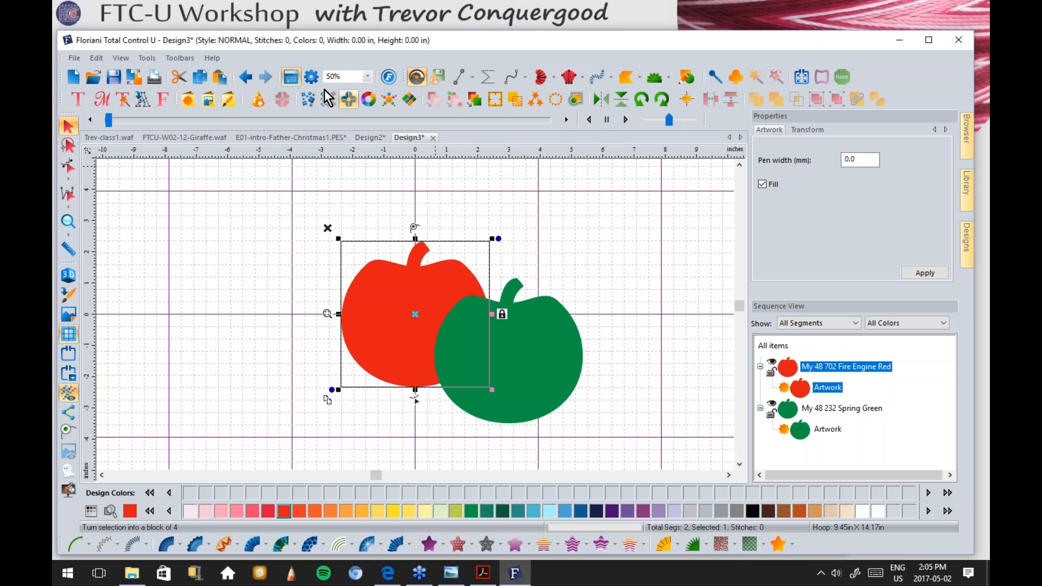
click(244, 78)
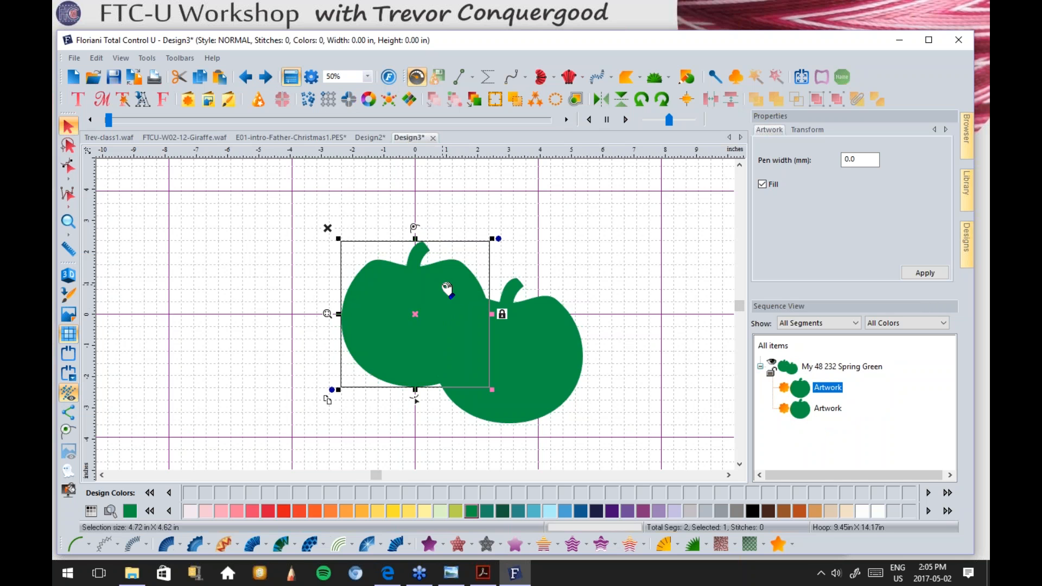
click(704, 230)
click(432, 282)
click(280, 512)
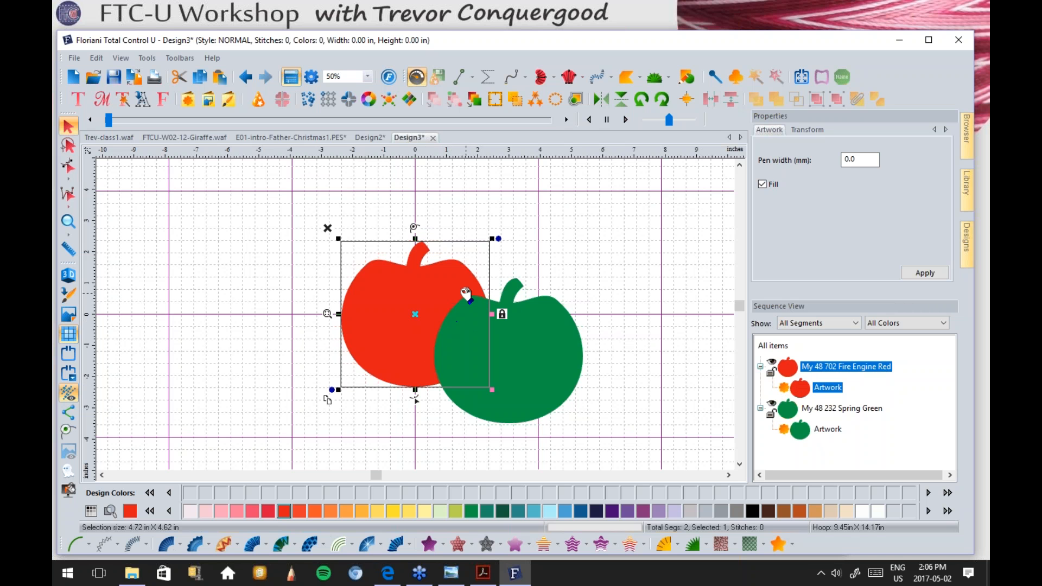
Step: Nudge the red apple slightly to the left
click(665, 312)
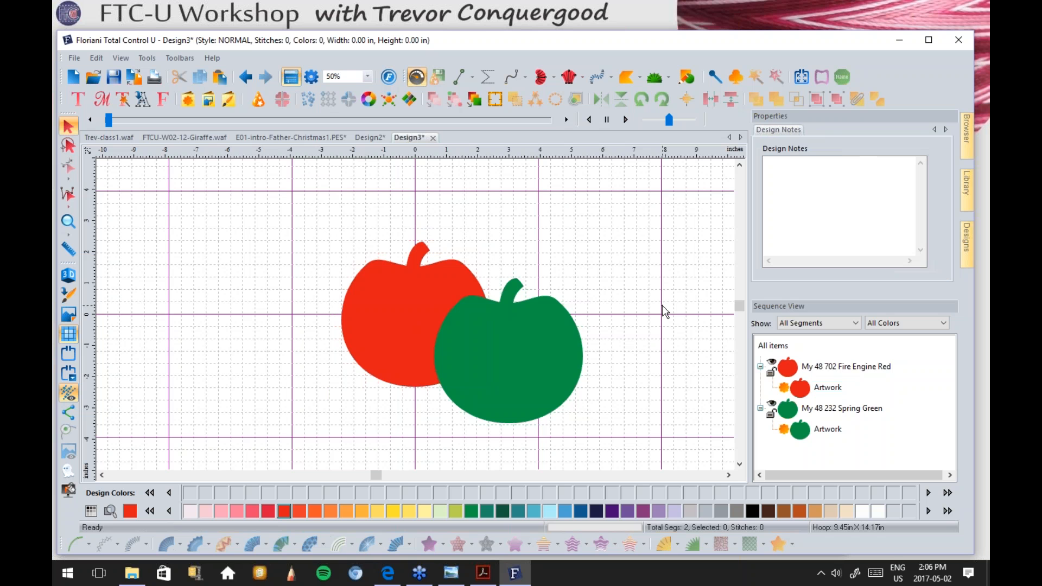
click(373, 380)
drag(395, 333, 360, 328)
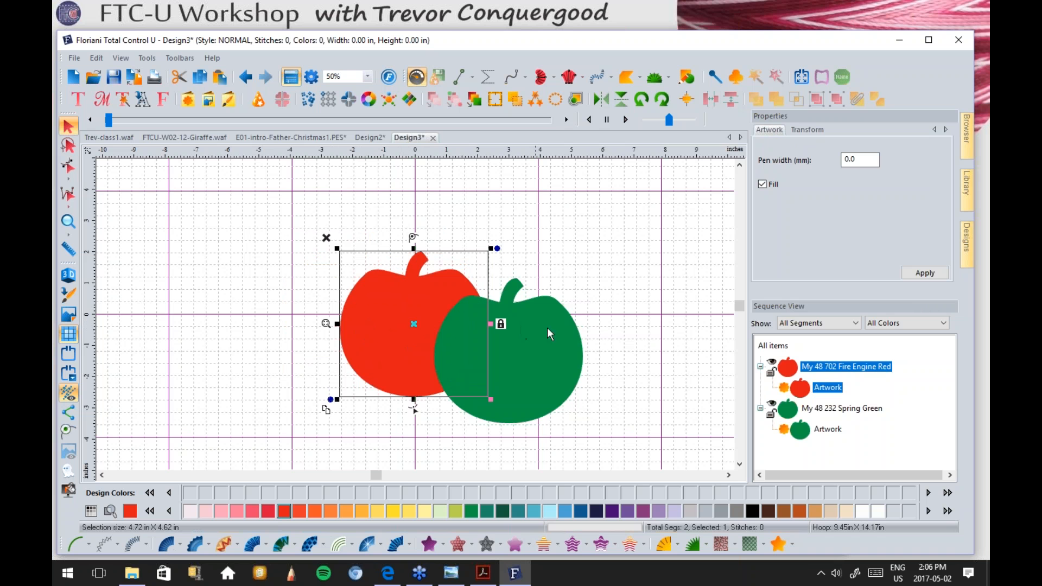
Step: Move the Spring Green group first in sewing order so the red apple lies on top
click(810, 409)
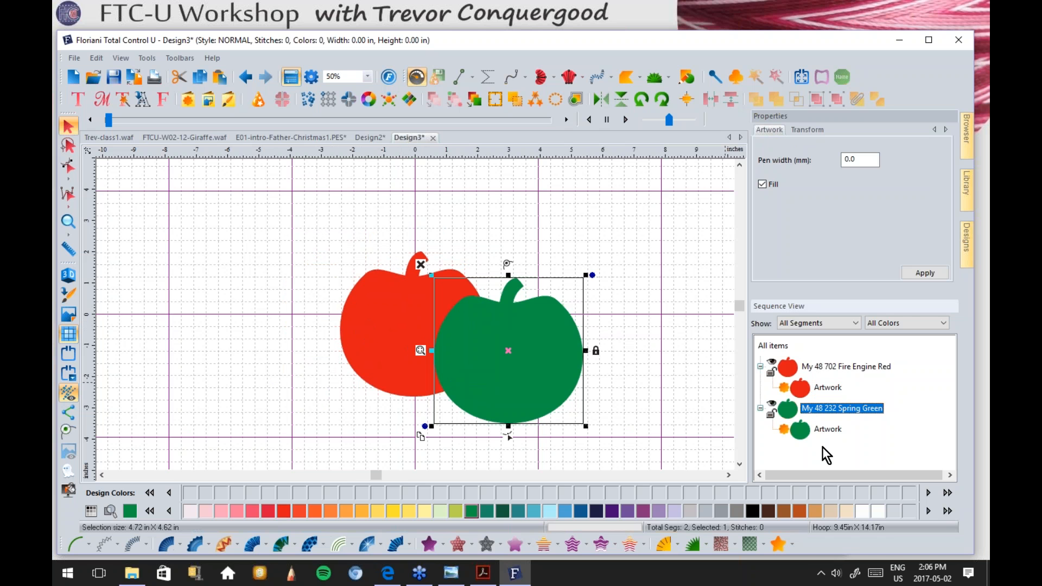
right_click(812, 409)
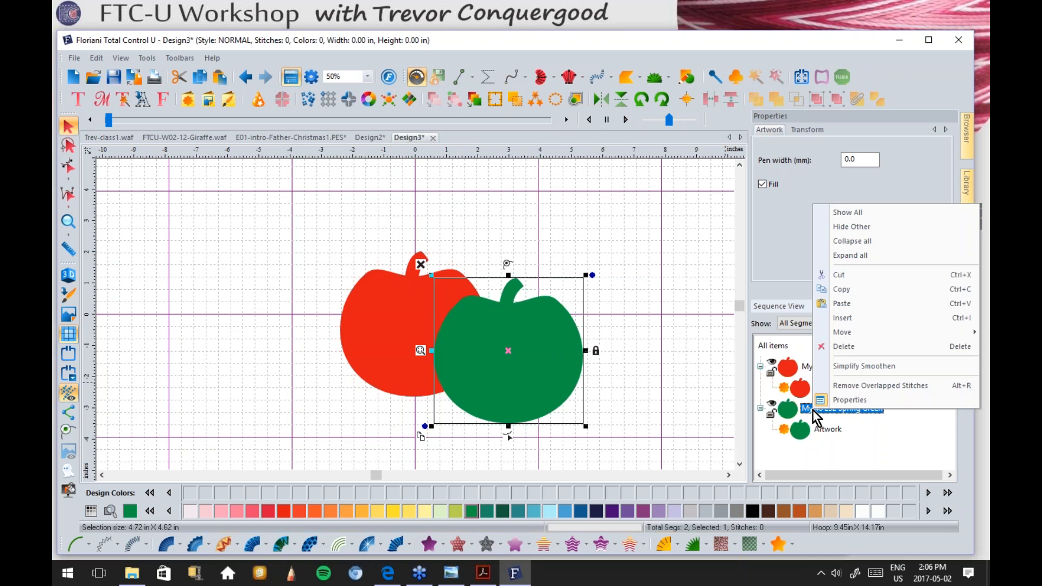
mouse_move(848, 333)
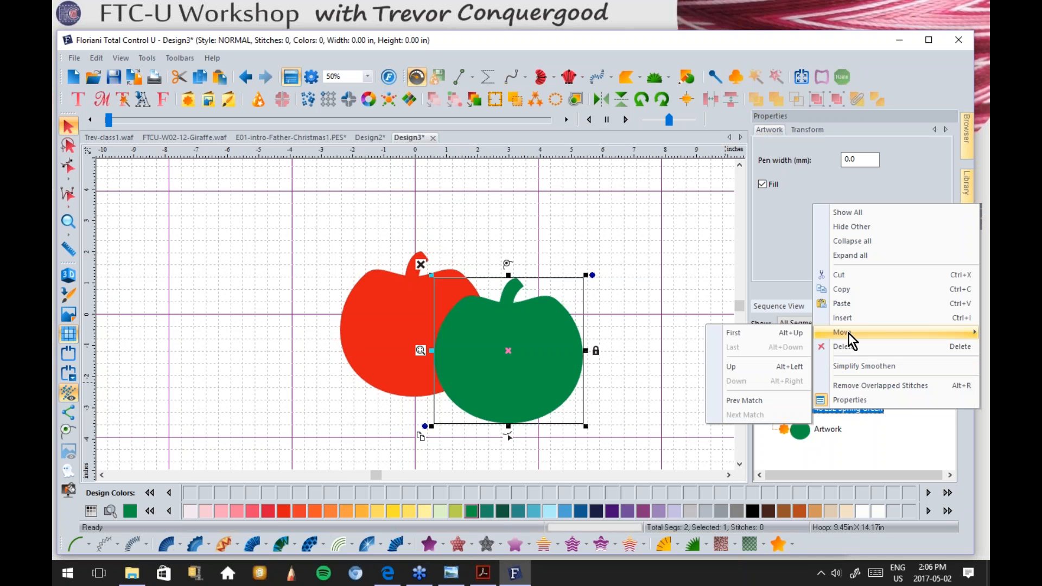
click(767, 332)
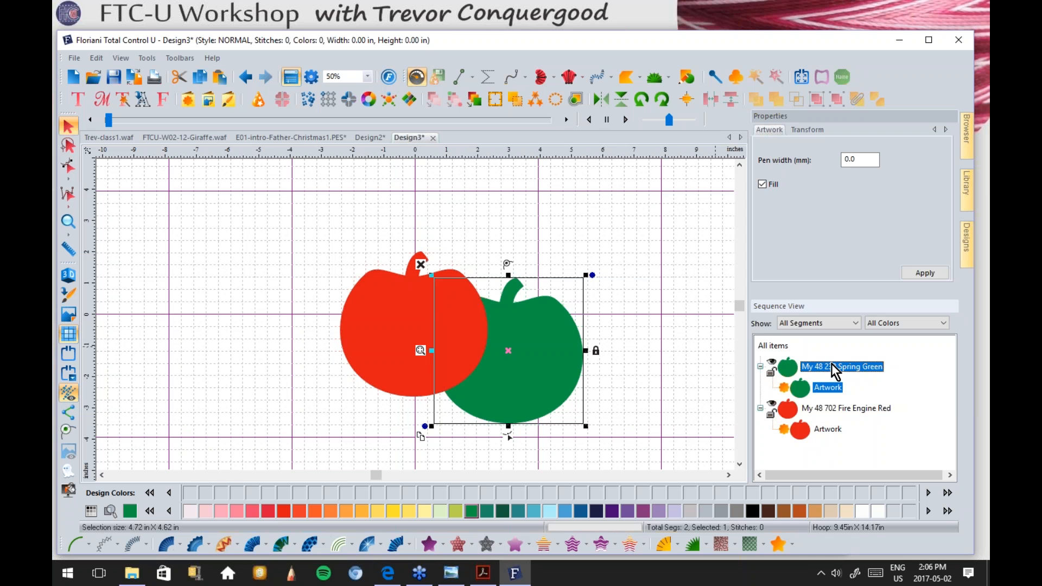
click(657, 322)
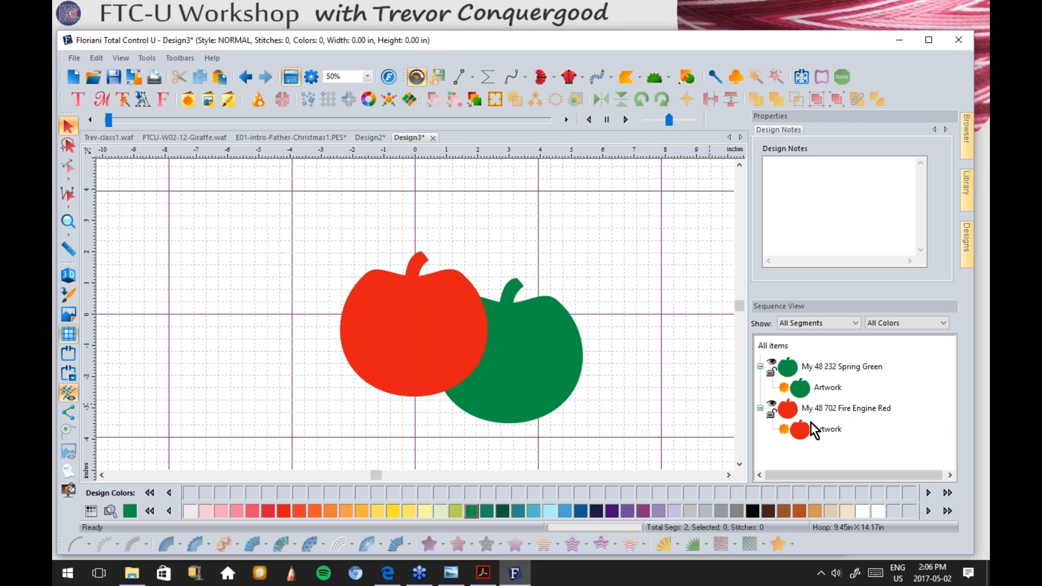
click(828, 430)
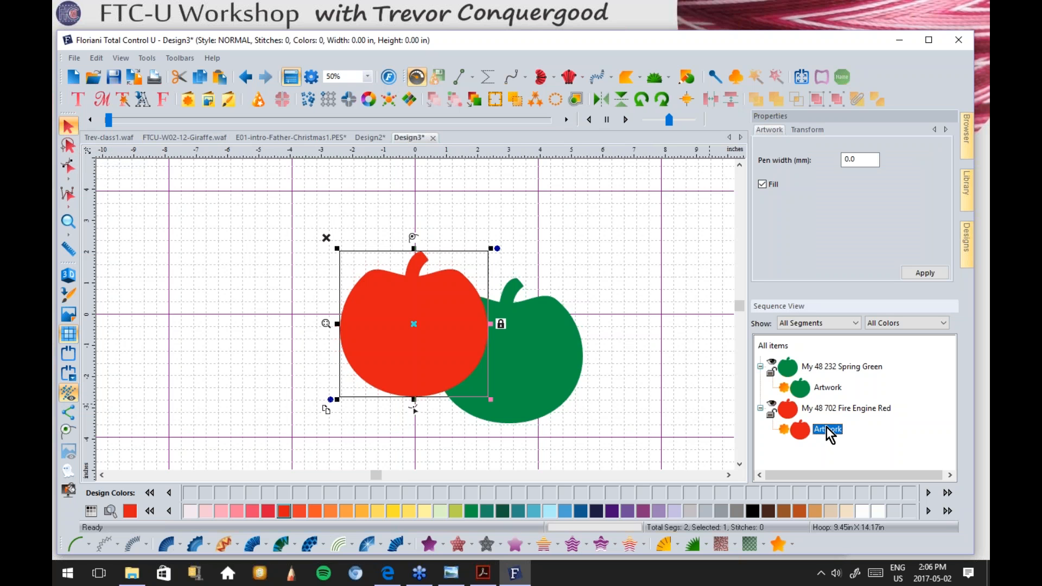
click(818, 387)
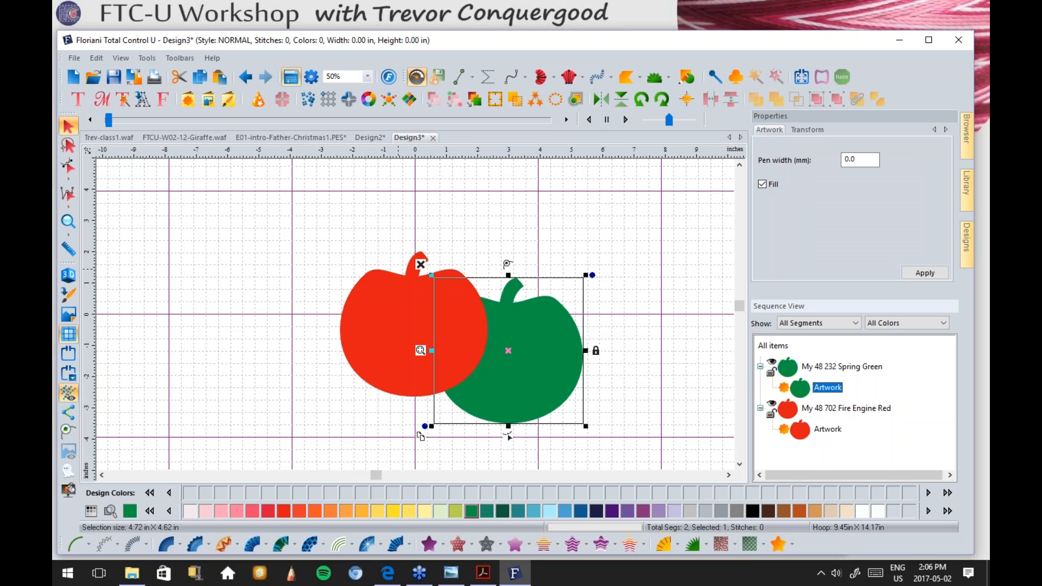
click(286, 235)
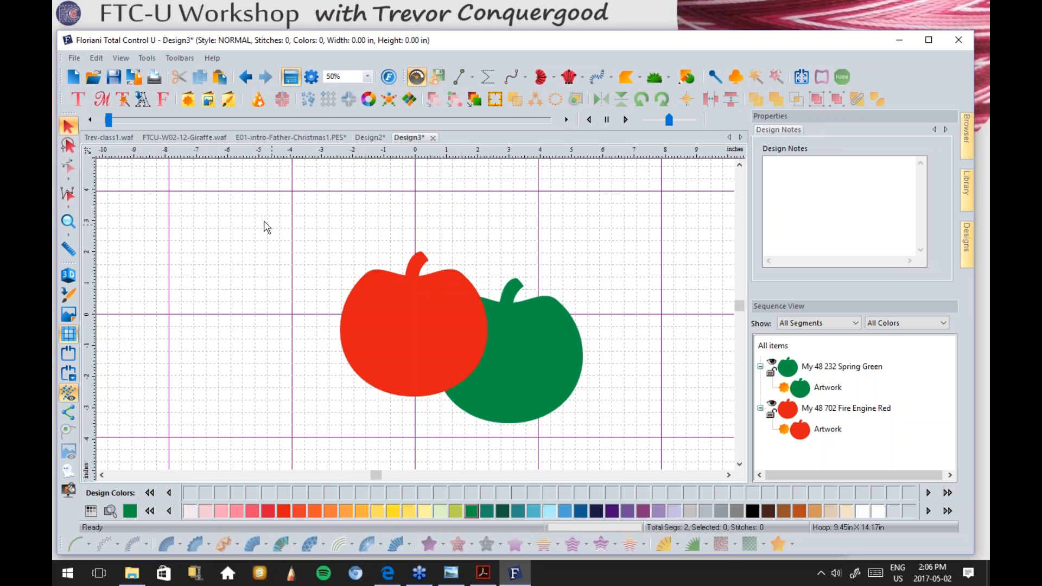
Step: Try Amber Yellow on both apples, undo it, then select the red apple
drag(242, 214, 653, 449)
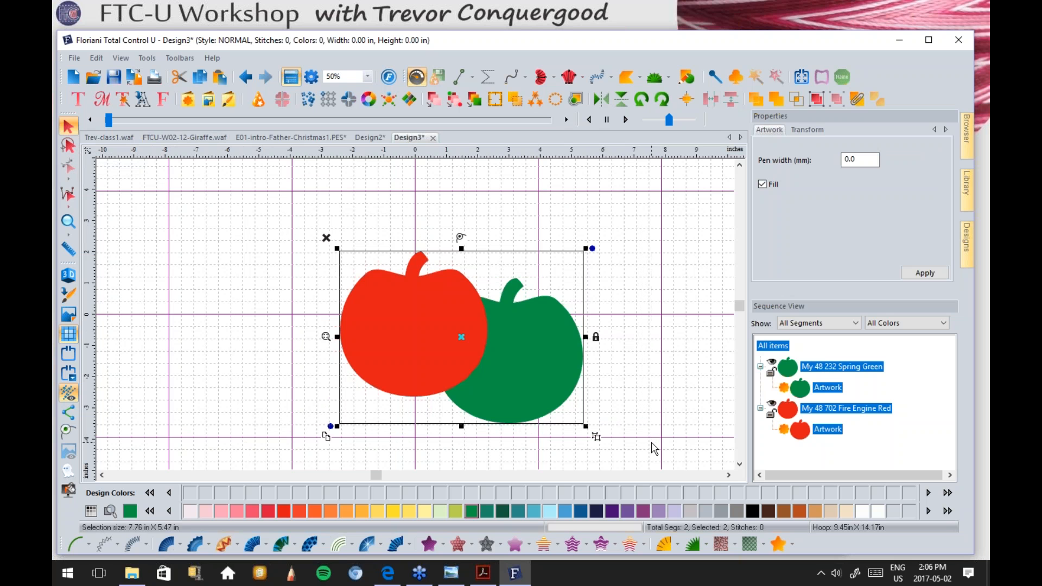
click(396, 513)
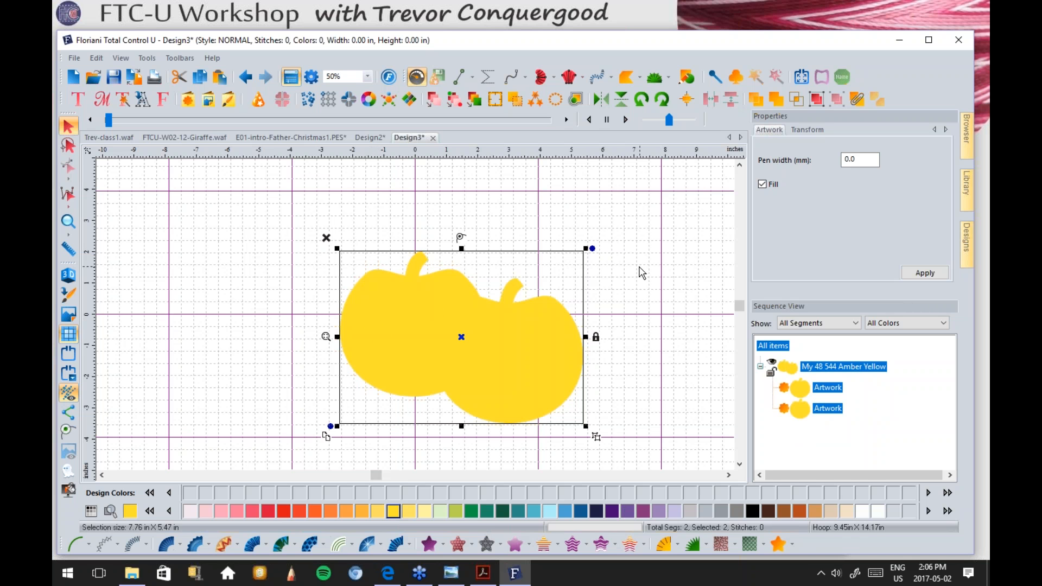
click(247, 77)
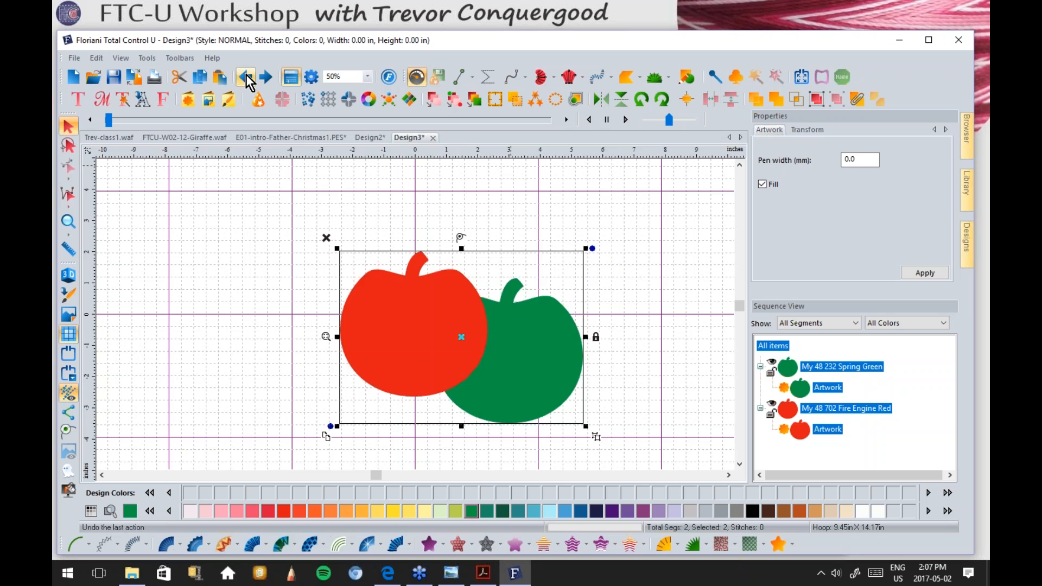
click(648, 317)
click(458, 304)
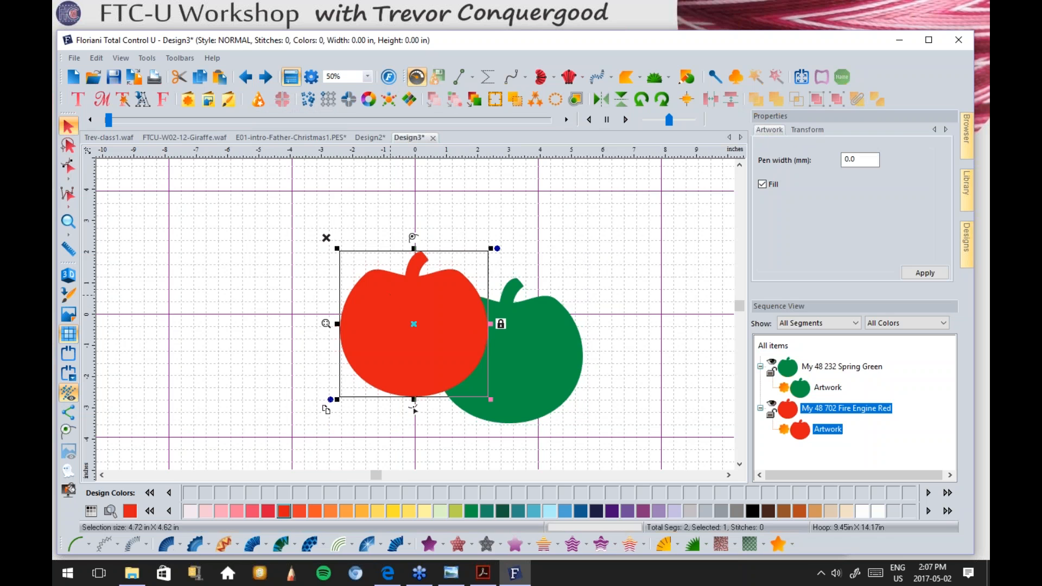
click(562, 343)
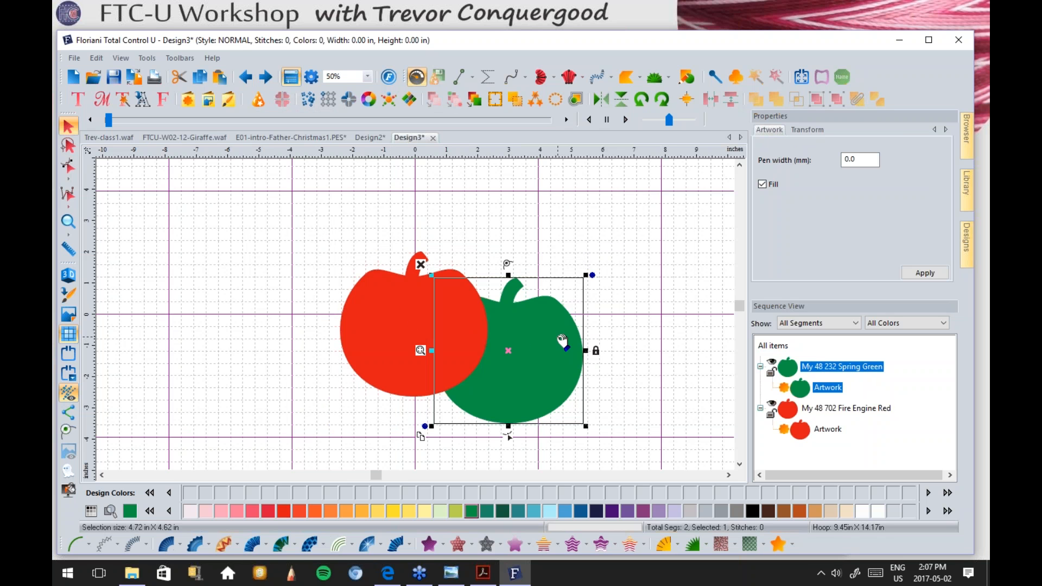
click(363, 305)
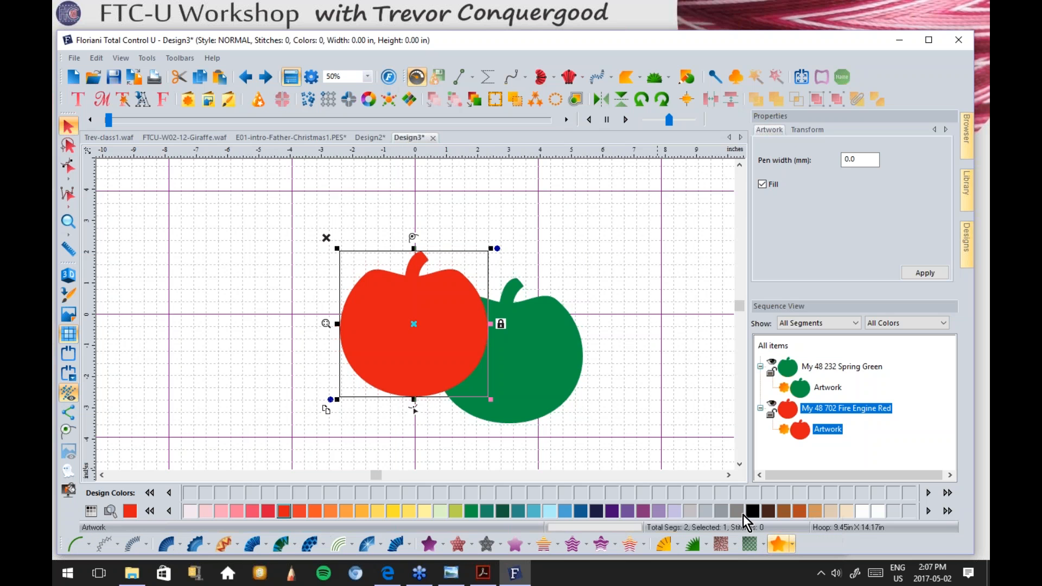
Step: Place a red apple copy to the left and convert it to a 177-stitch single-run outline
drag(326, 409, 146, 406)
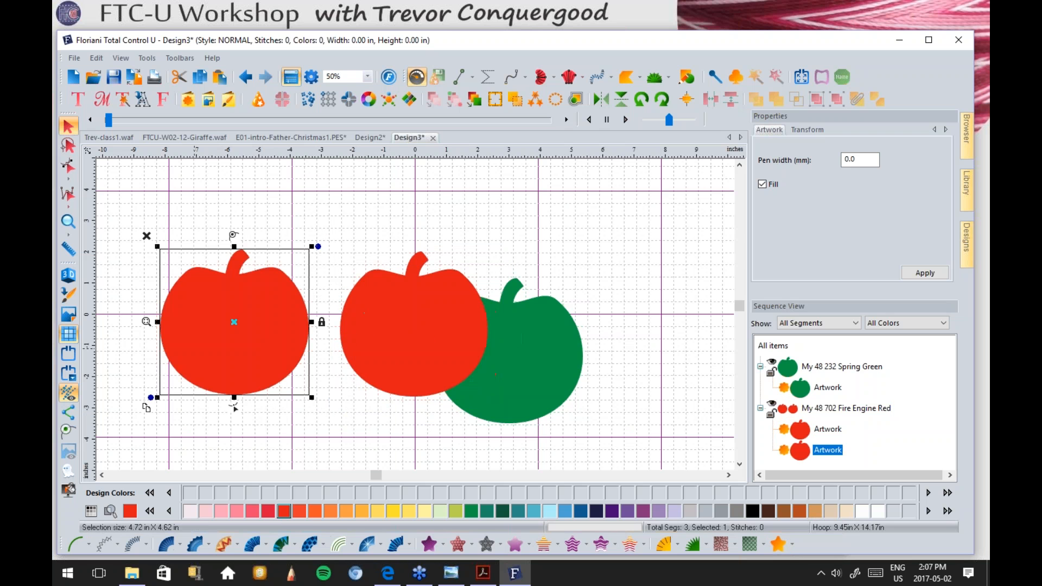
click(74, 543)
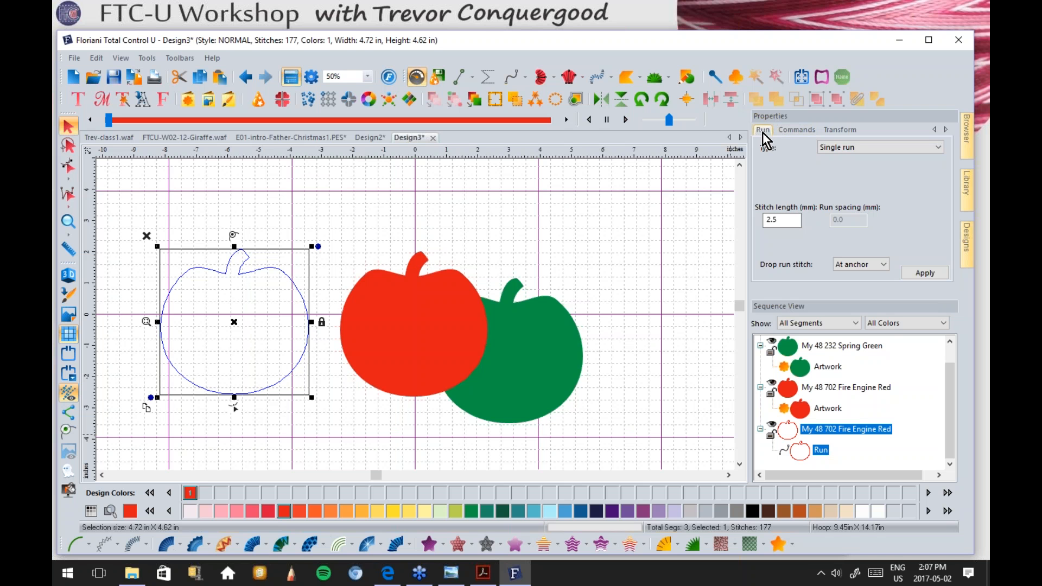
click(390, 286)
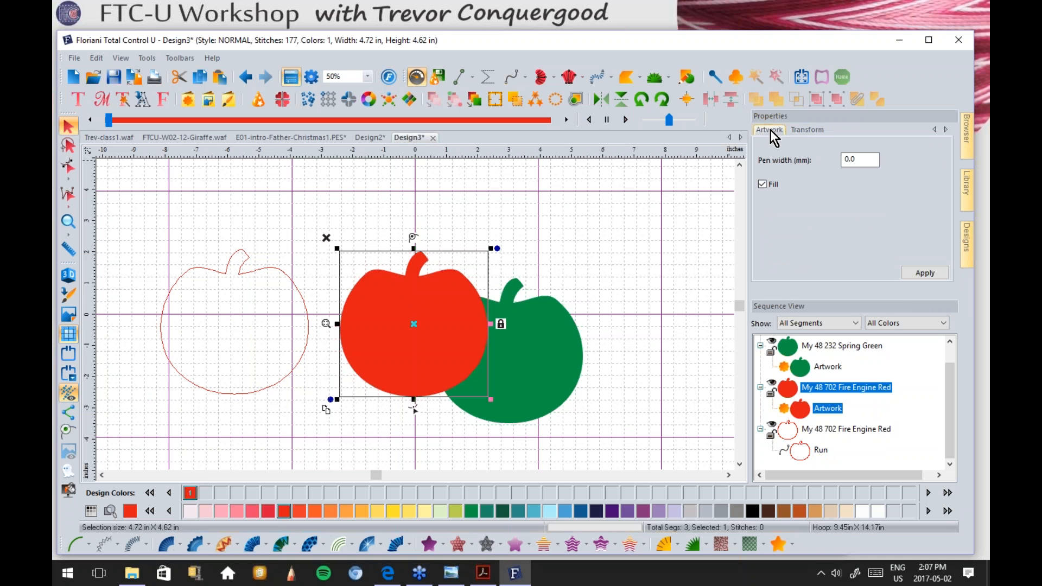
Step: Toggle the red apple's solid fill off and back on, then shrink it slightly
click(763, 184)
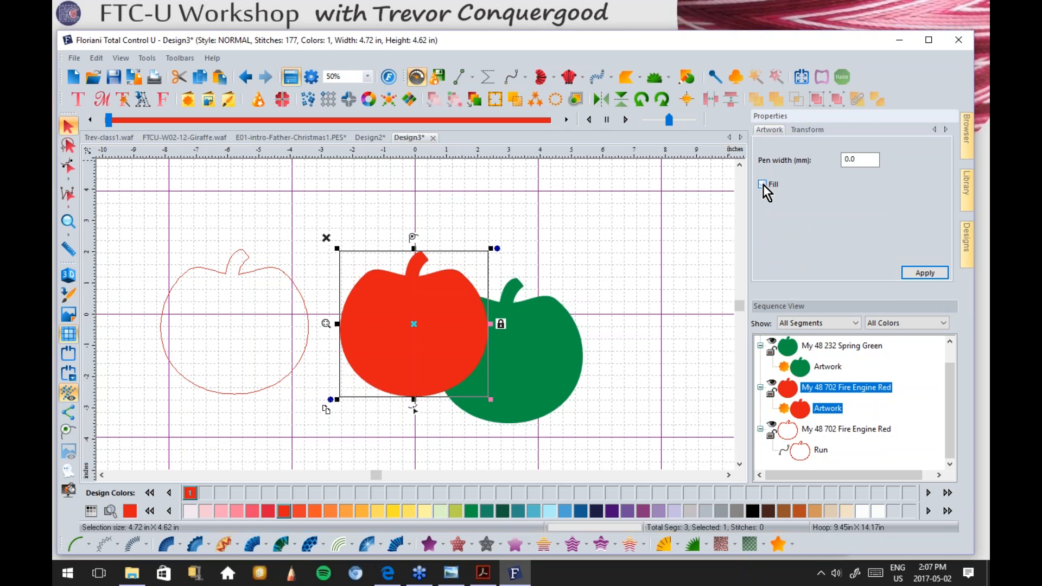
click(932, 273)
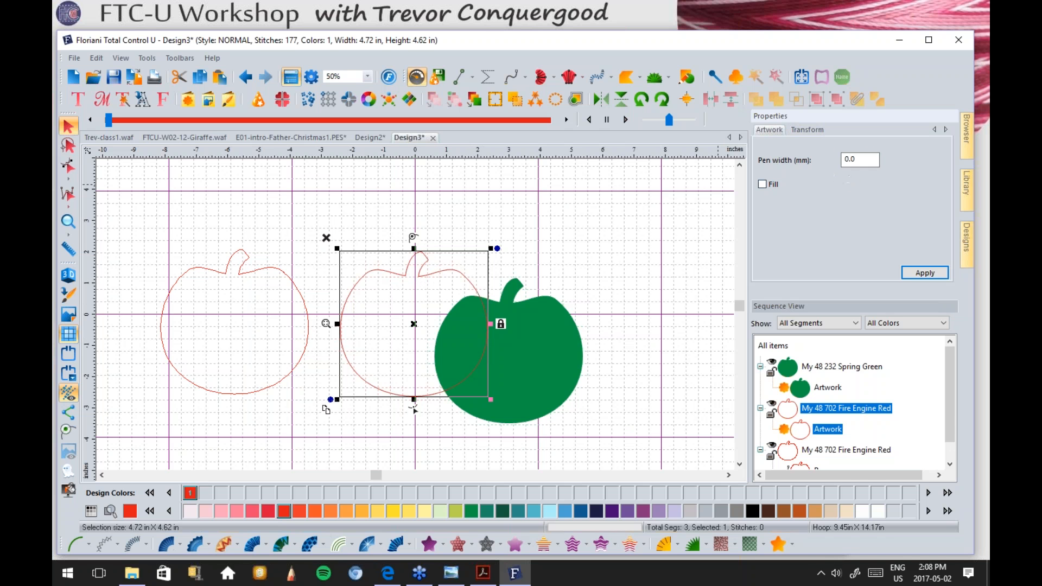
click(763, 183)
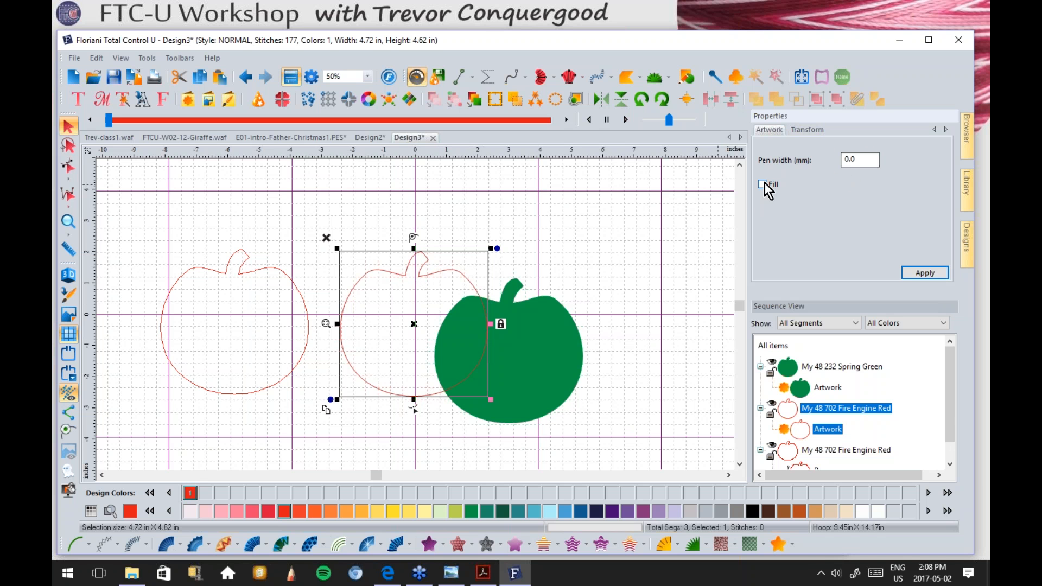
click(923, 273)
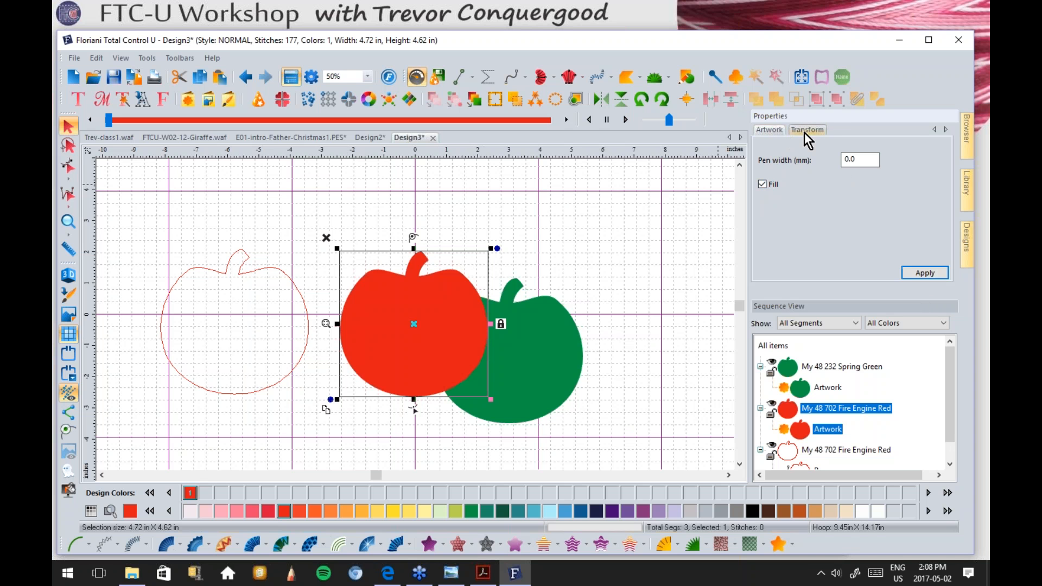
click(805, 132)
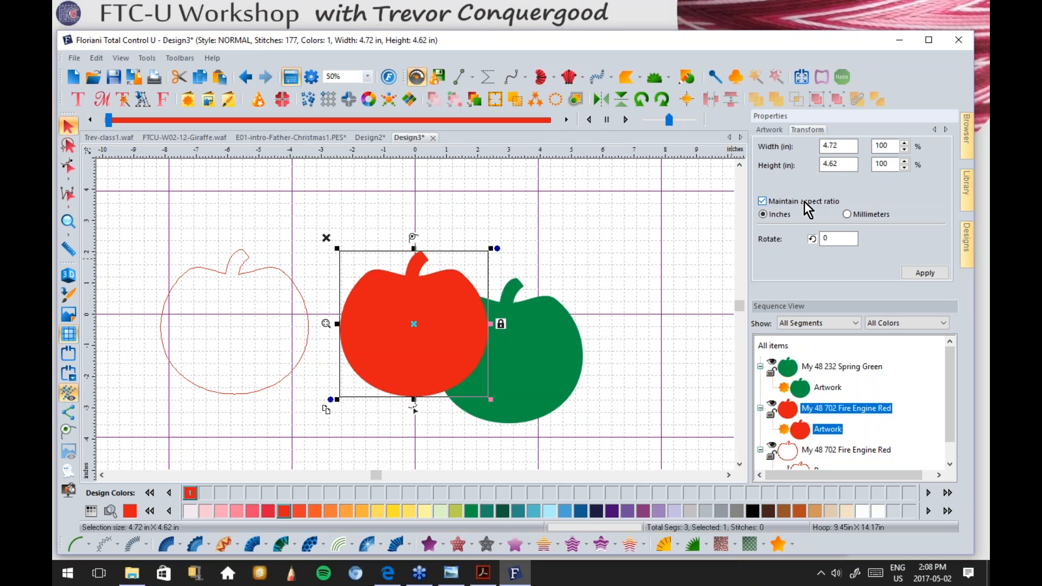
drag(491, 399, 478, 387)
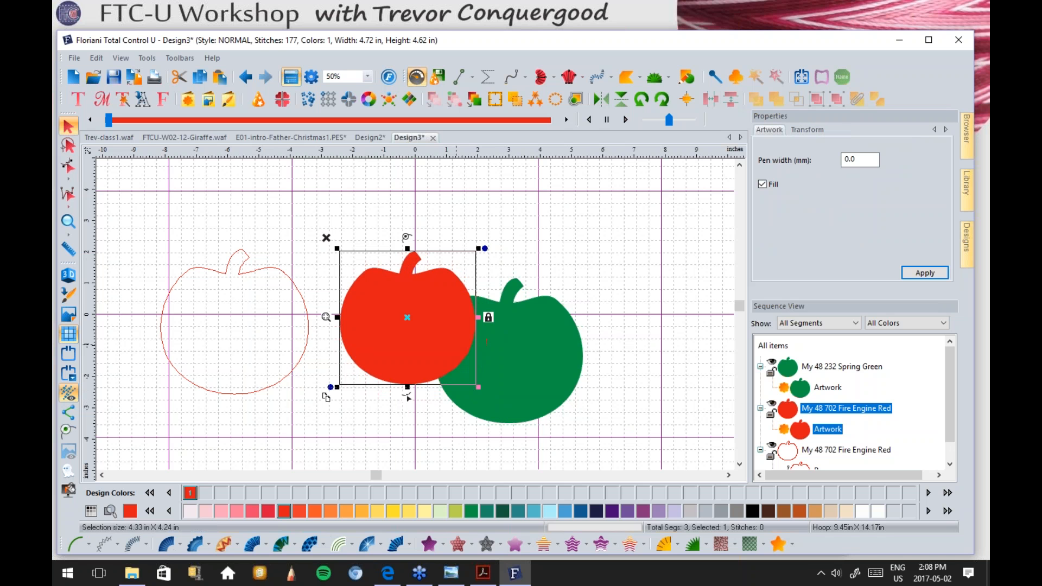
Step: Resize the filled red apple to 5 in wide and 5 in high with aspect ratio unlocked
click(814, 132)
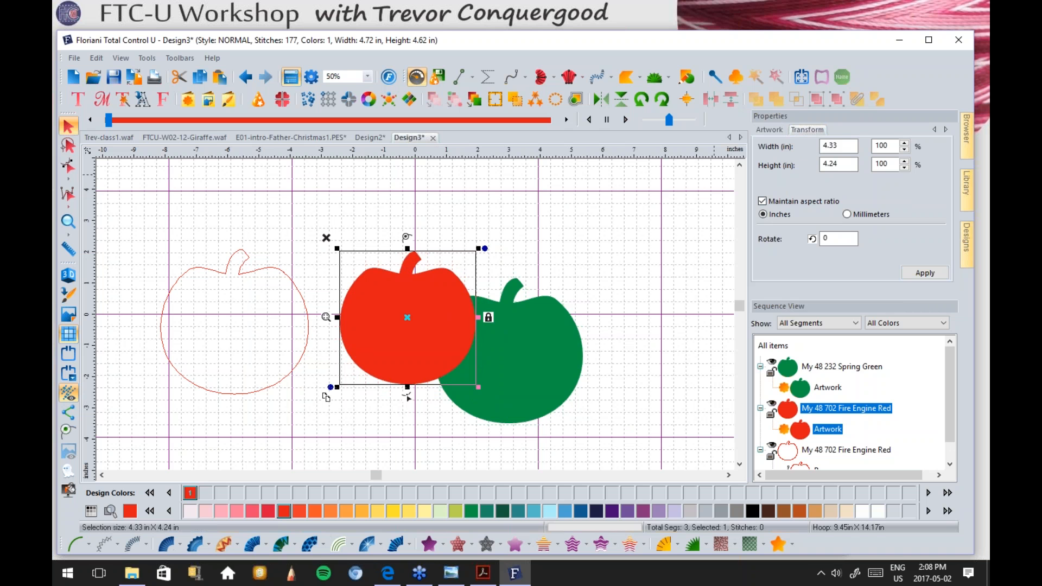
double_click(836, 146)
text(5)
key(Return)
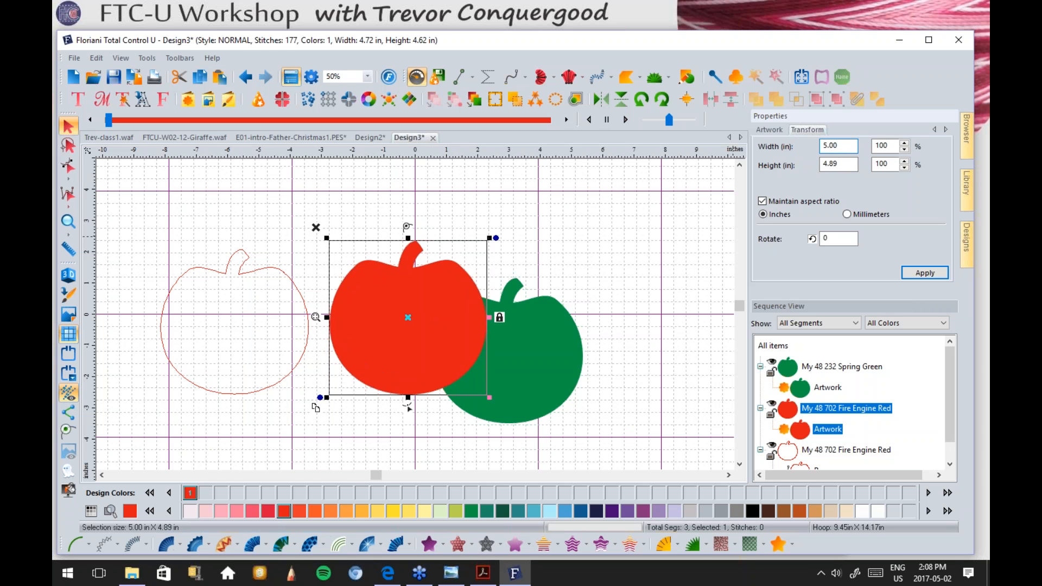
click(763, 202)
double_click(840, 165)
text(5)
key(Return)
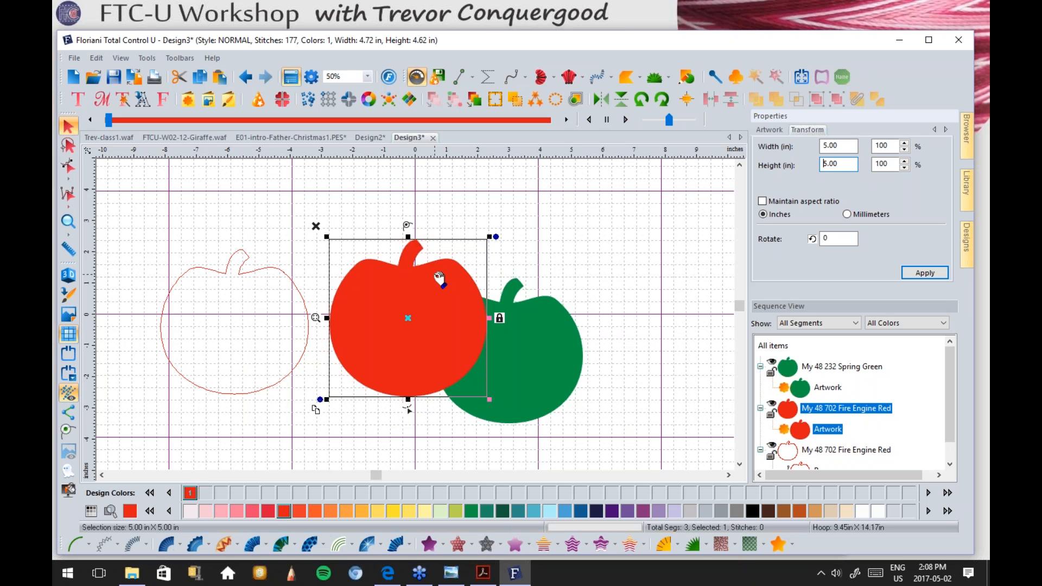
Step: Resize the run outline apple to 5 × 5 in and compare it with the filled apple
click(299, 287)
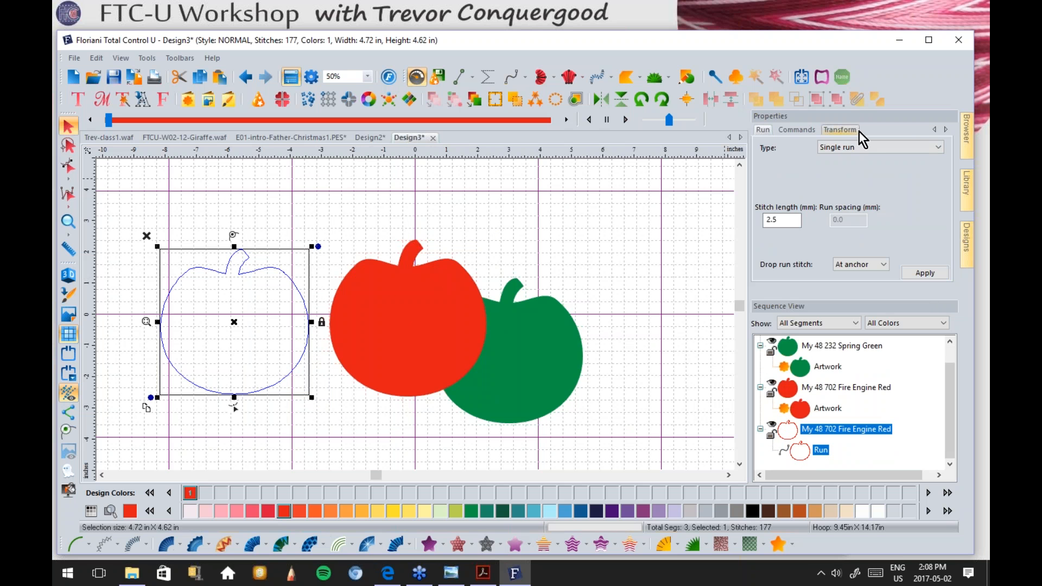
click(840, 129)
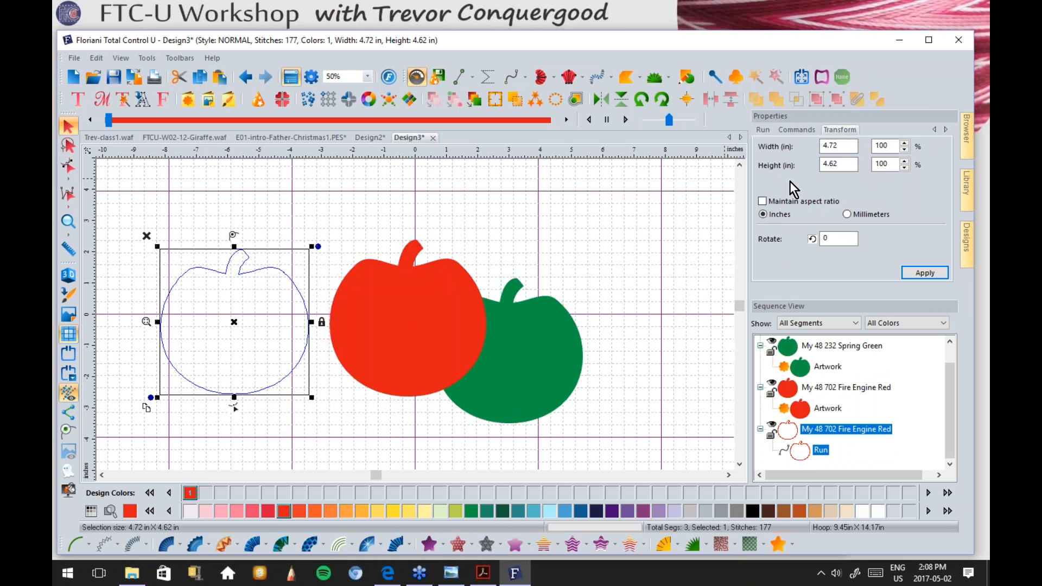
double_click(847, 147)
text(5)
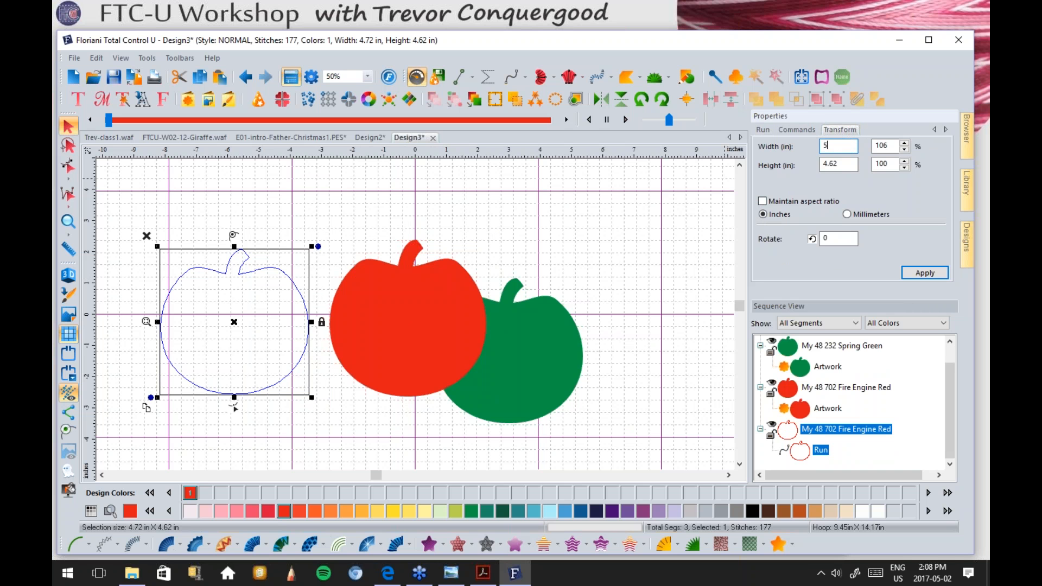
key(Tab)
text(5)
key(Return)
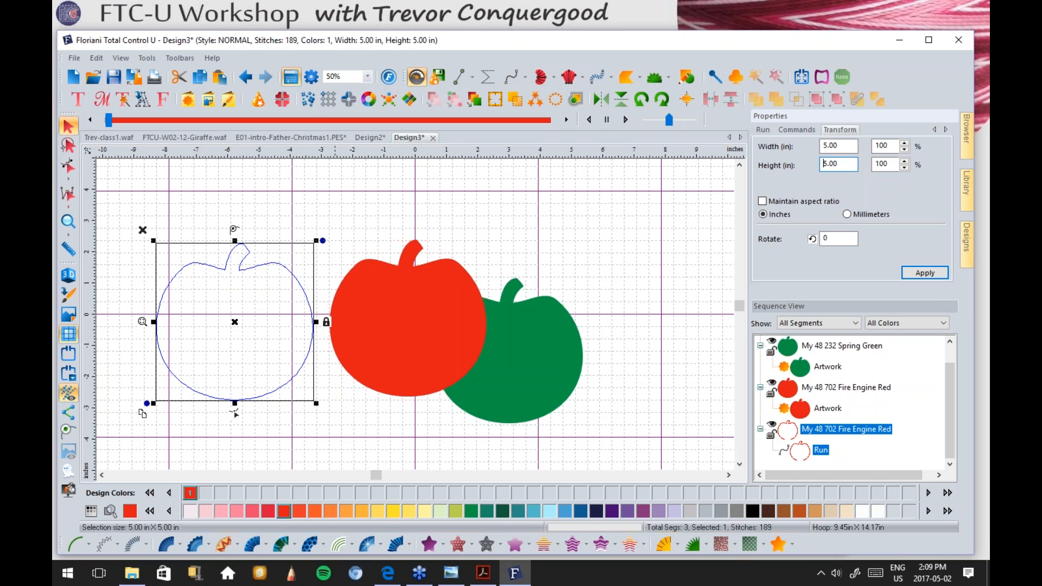
click(371, 302)
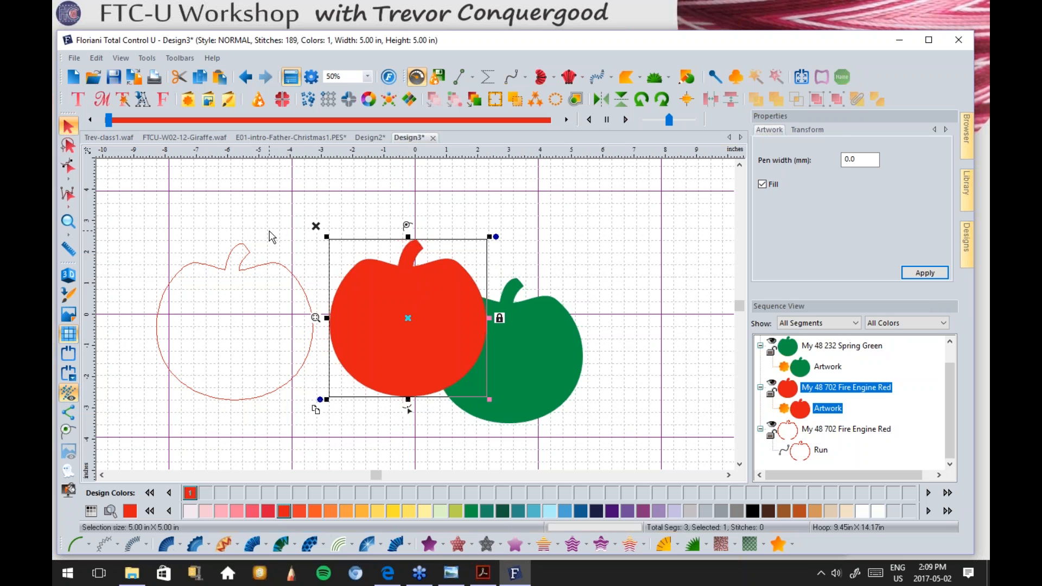
click(274, 266)
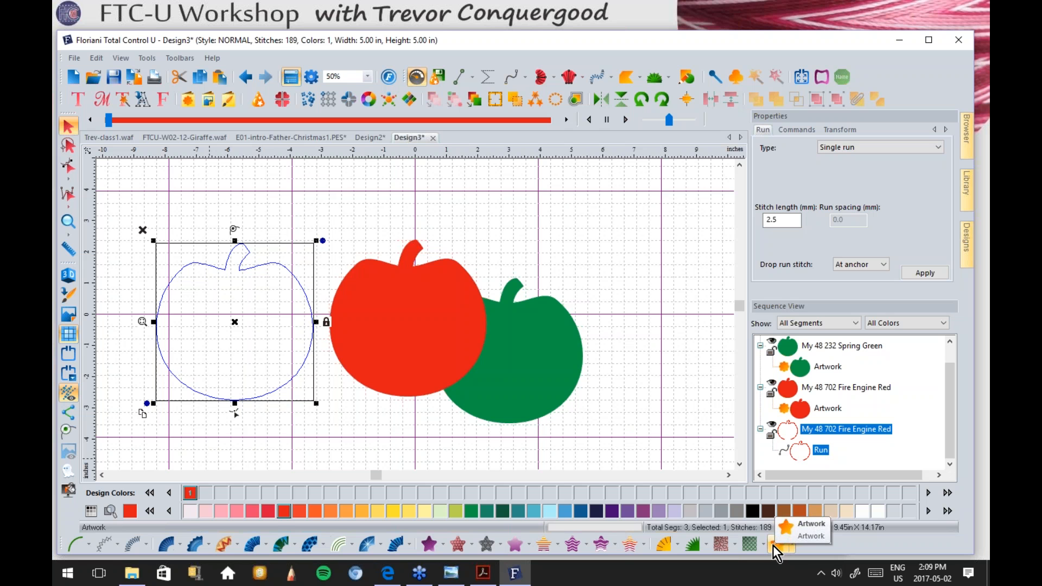
Step: Convert the outline to a motif run, zoom in on its curve, and try motif 204
click(102, 541)
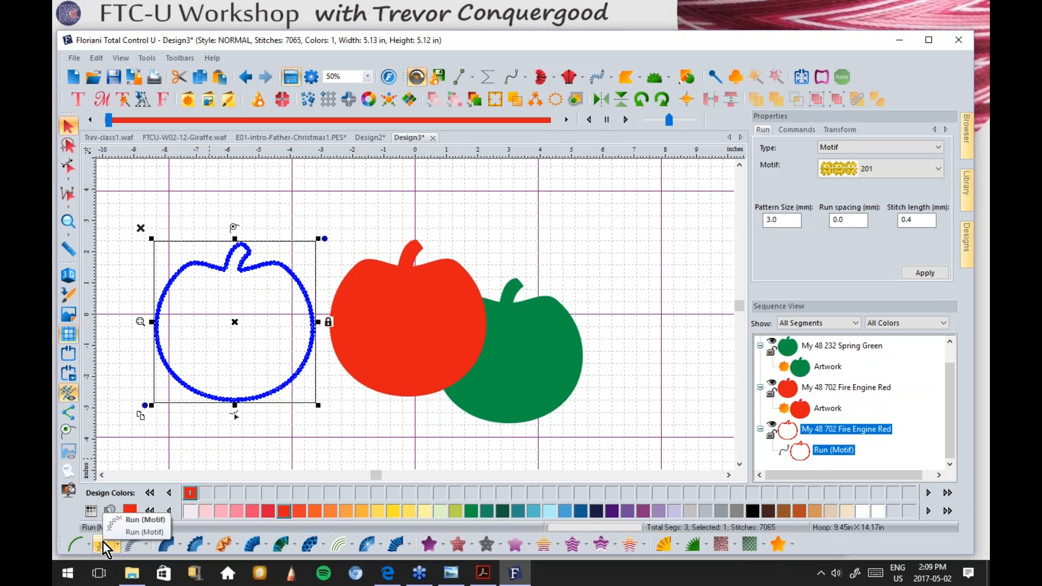
click(69, 225)
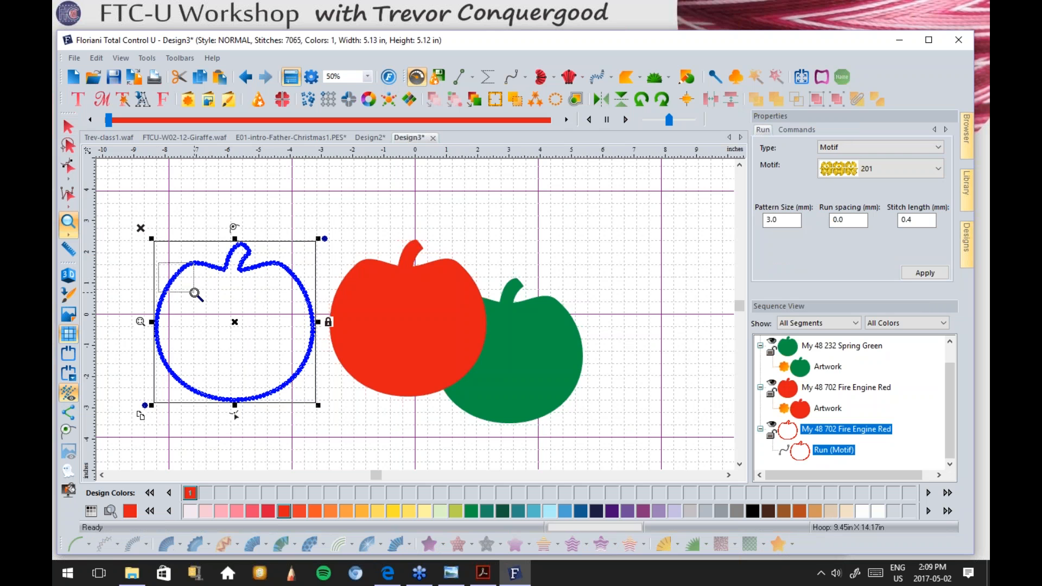
click(195, 289)
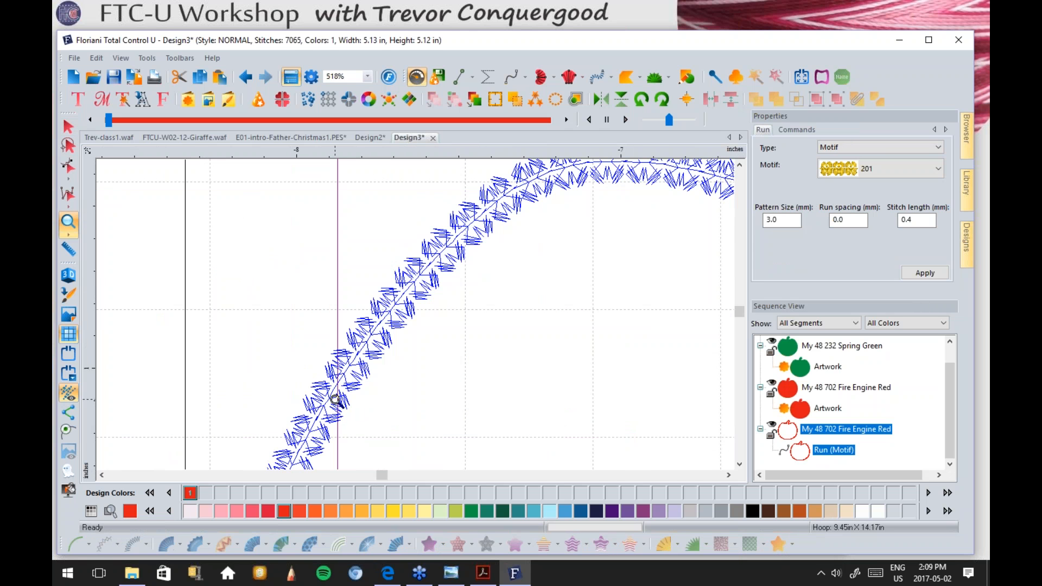
click(72, 126)
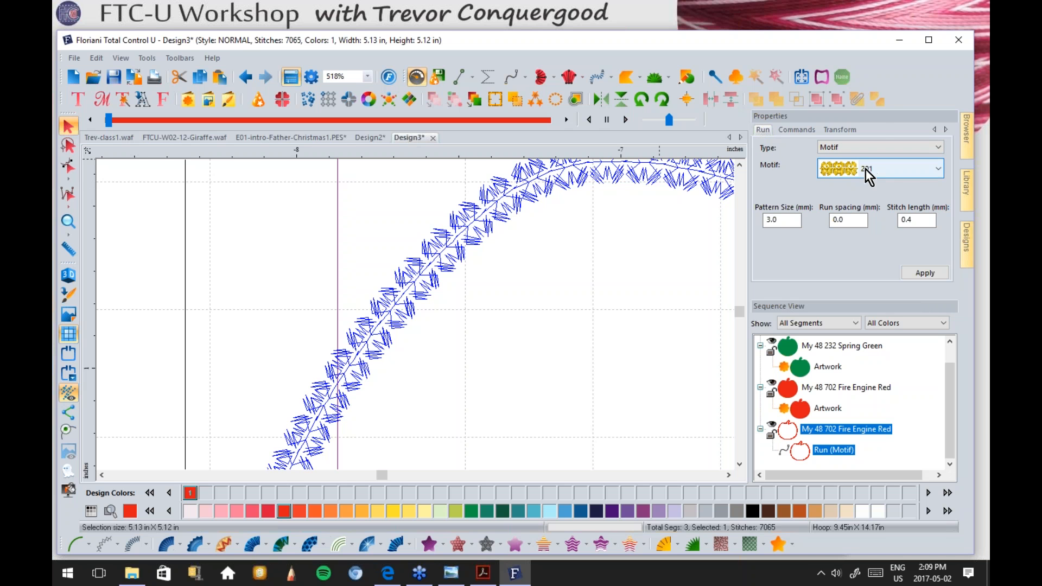
click(938, 168)
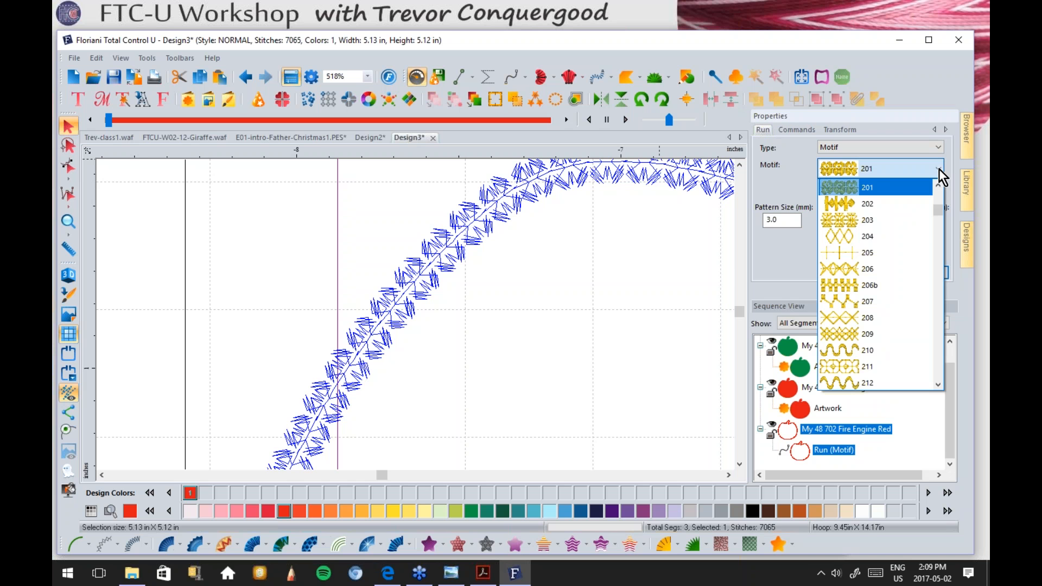
click(857, 242)
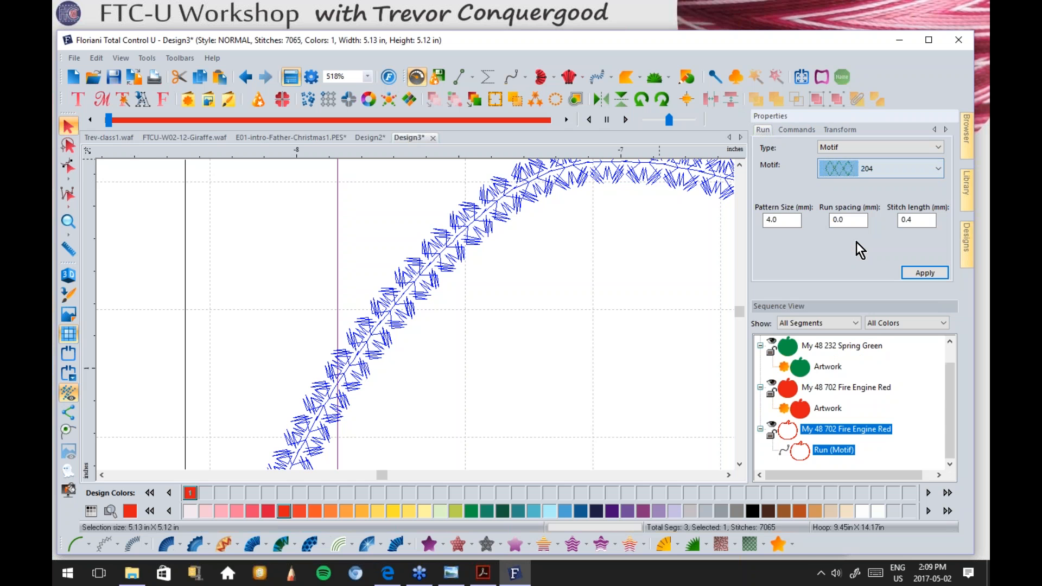
click(925, 273)
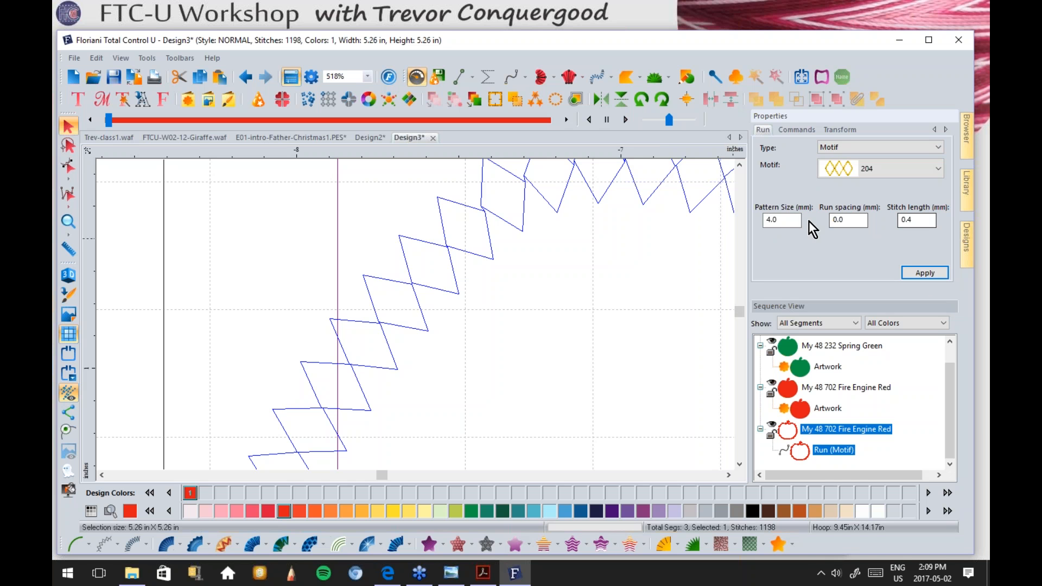
Step: Set a 2.0 mm pattern size, try motif 208, then apply wavy motif 210 and zoom out
double_click(776, 218)
text(2.0)
key(Return)
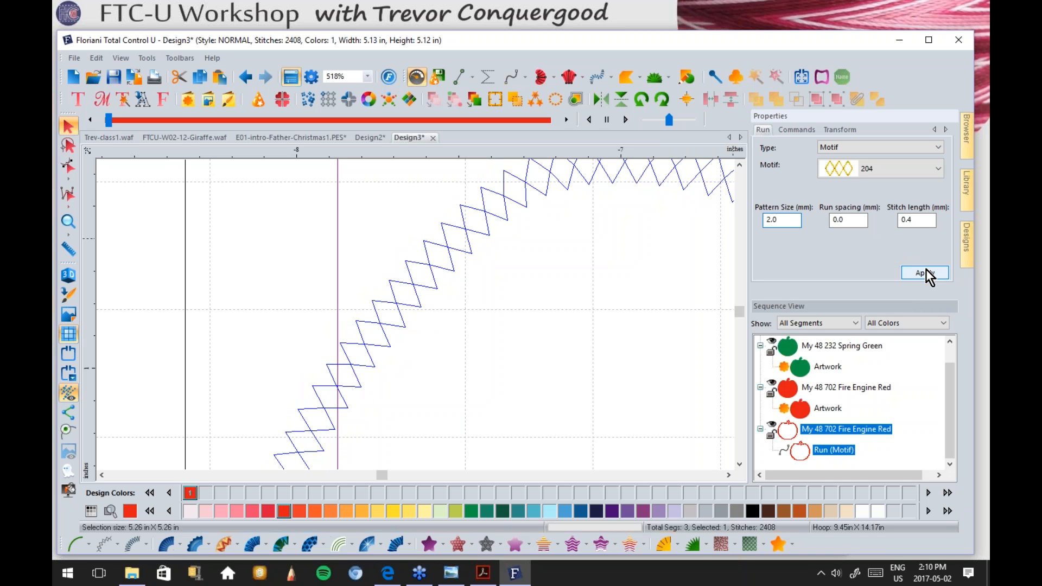
click(884, 170)
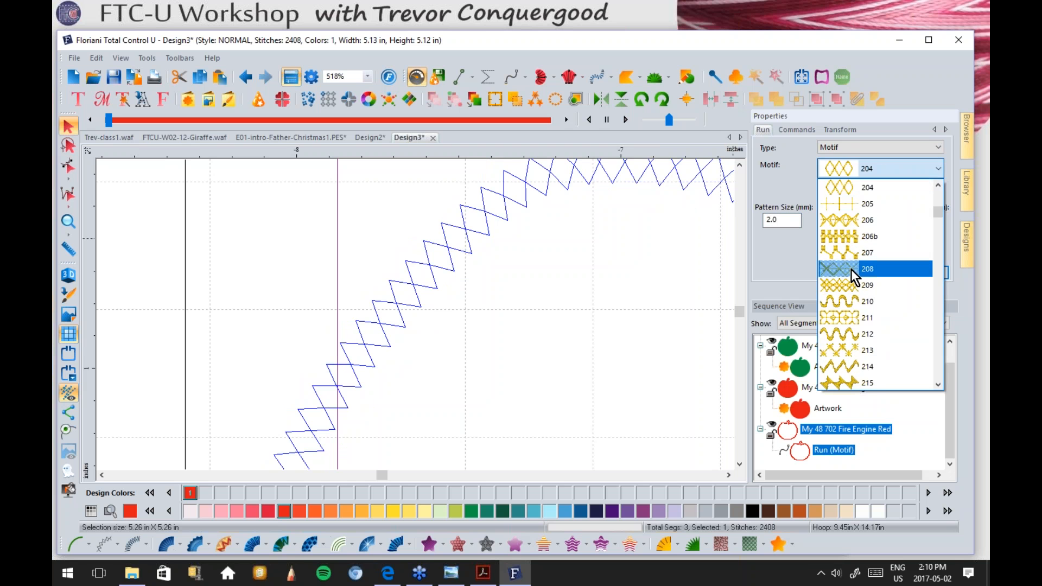
click(851, 269)
click(946, 276)
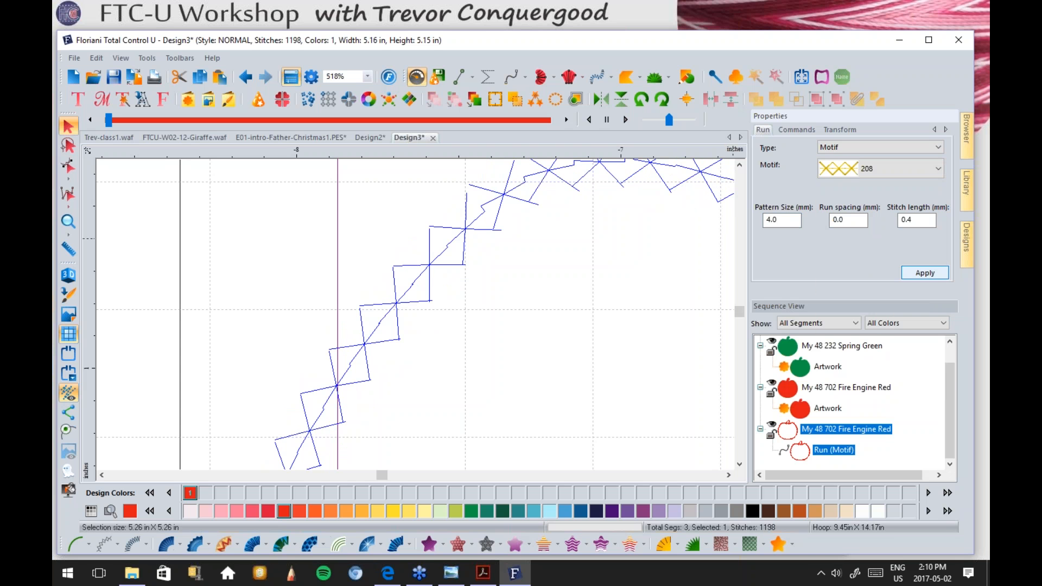
click(851, 164)
click(847, 220)
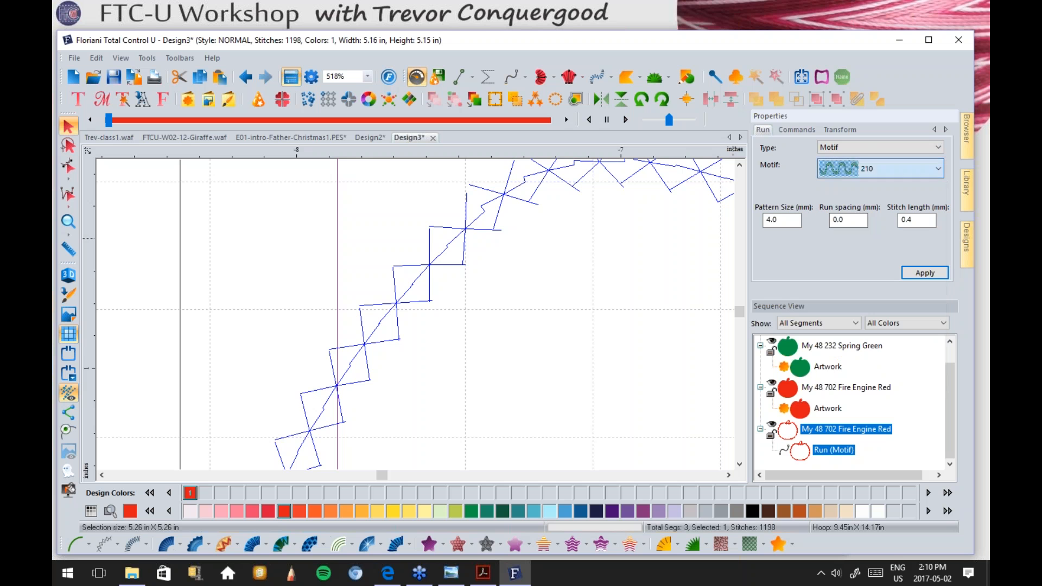
click(914, 272)
key(minus)
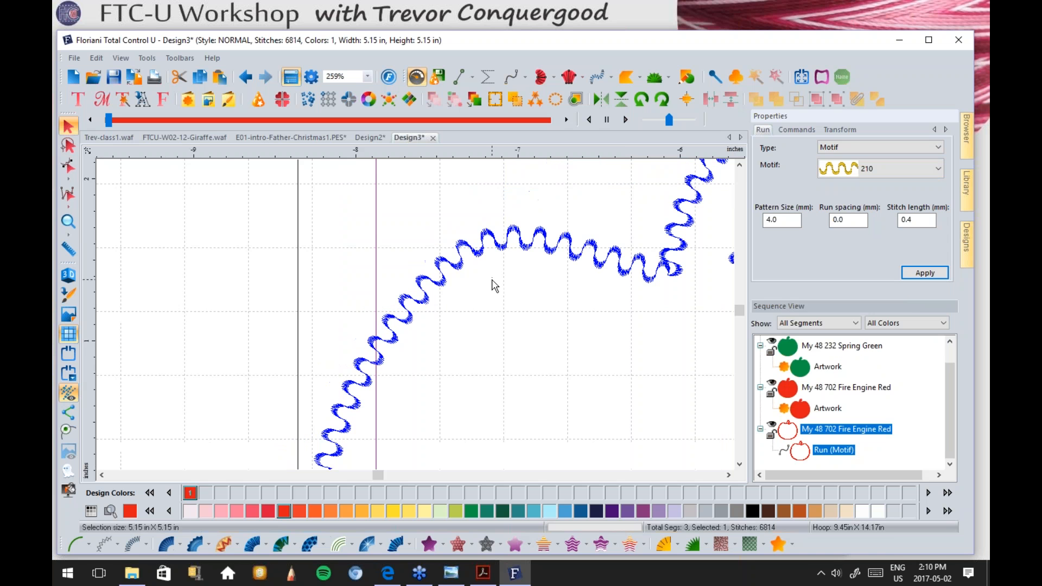
key(minus)
key(minus)
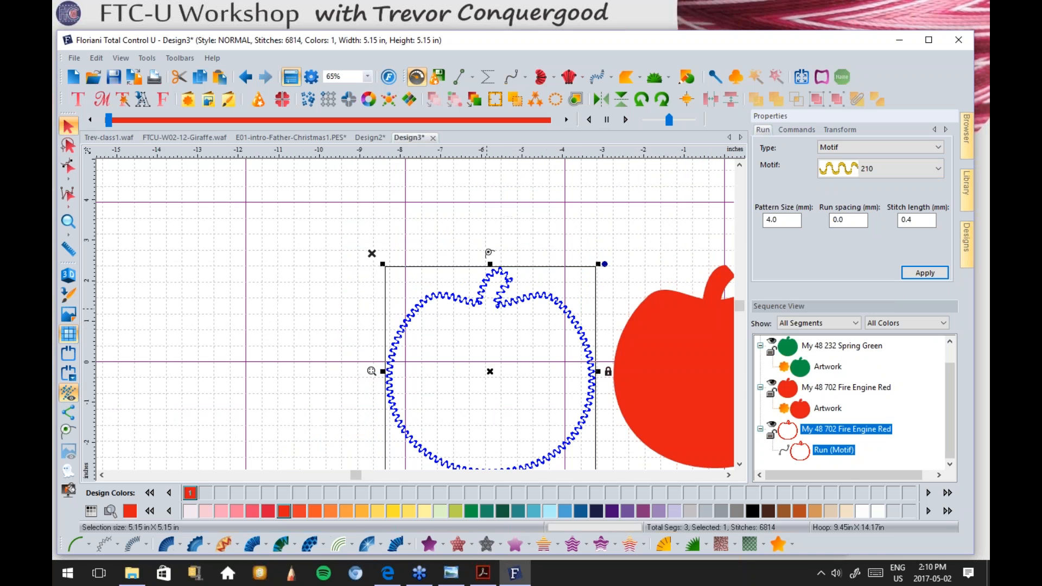
Step: Move the wavy apple outline up and left, then check each item in Sequence View
drag(542, 305, 404, 257)
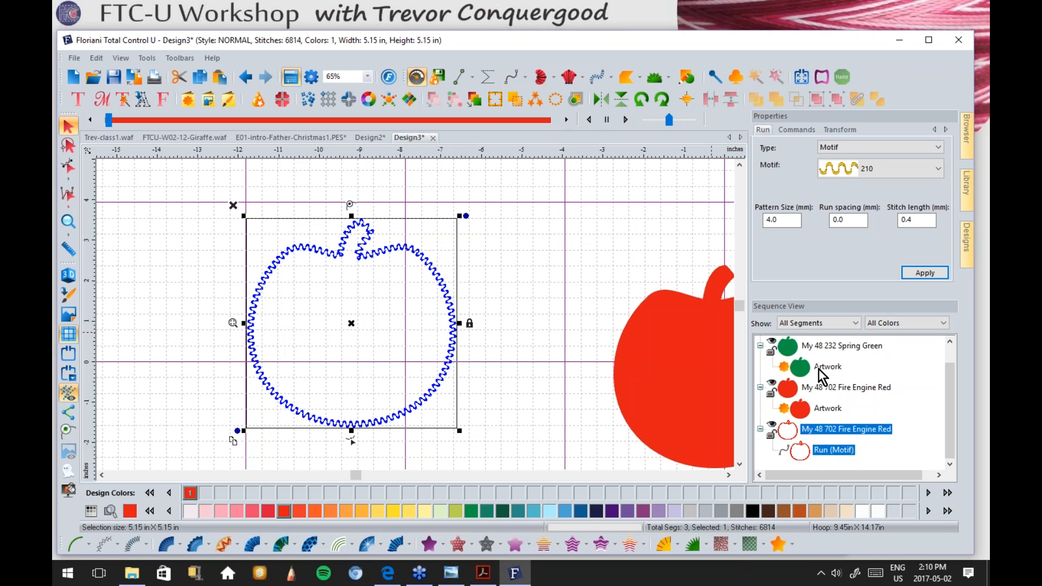
click(802, 367)
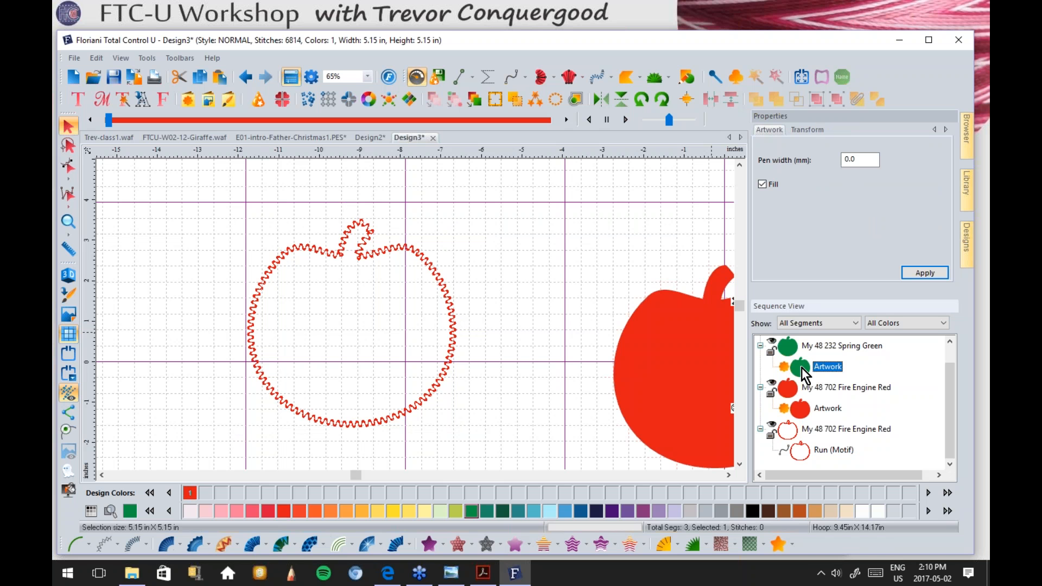
click(800, 410)
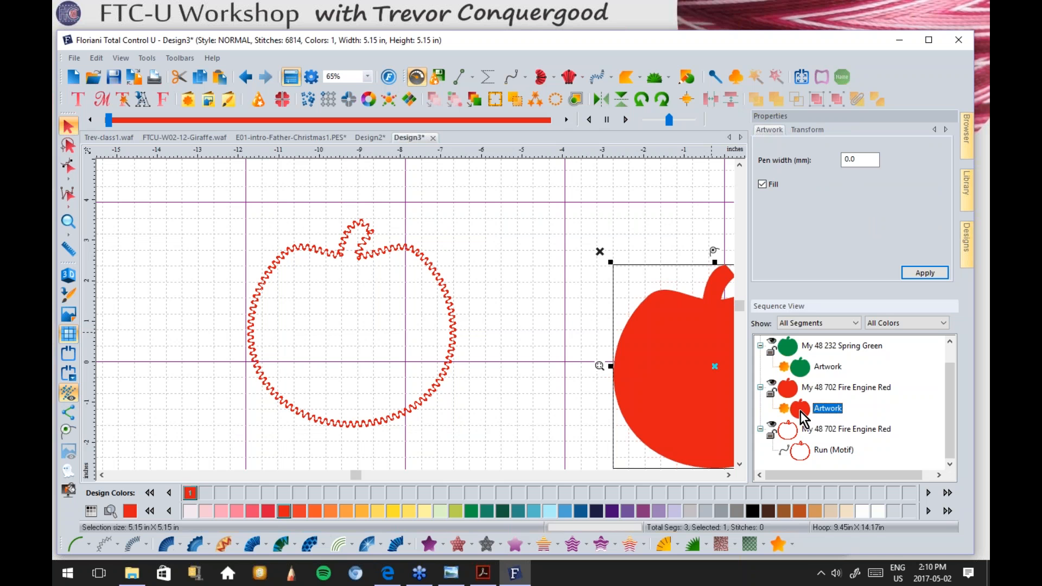
click(806, 453)
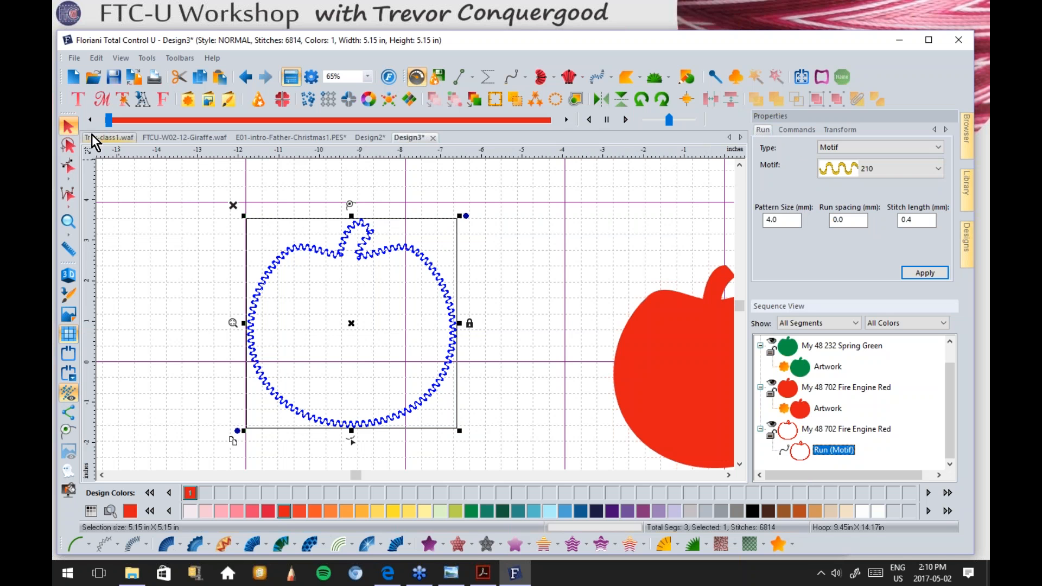
click(539, 263)
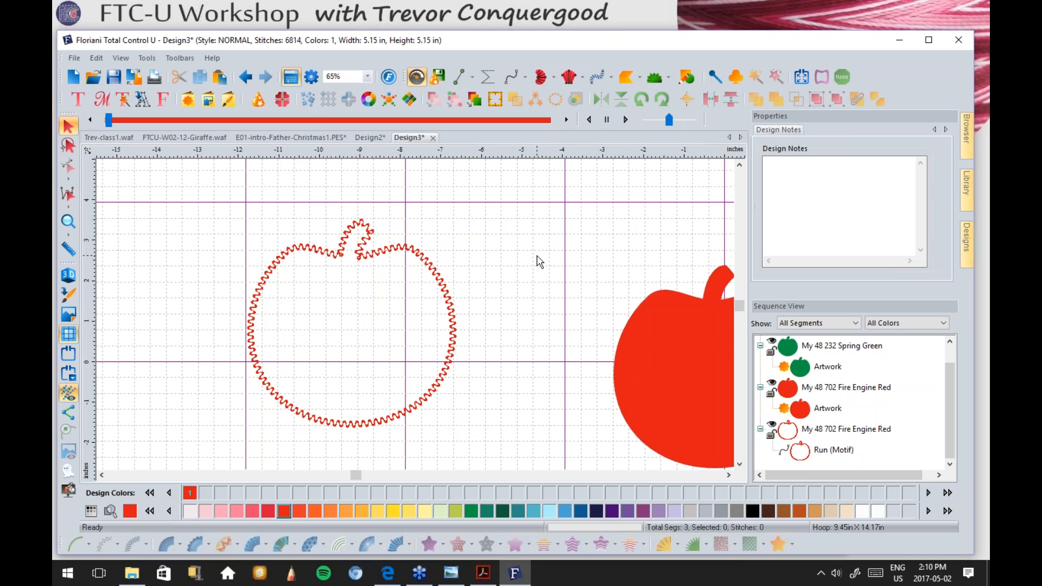
Step: Scroll to the filled apples and marquee-select the red and green apples together
click(729, 475)
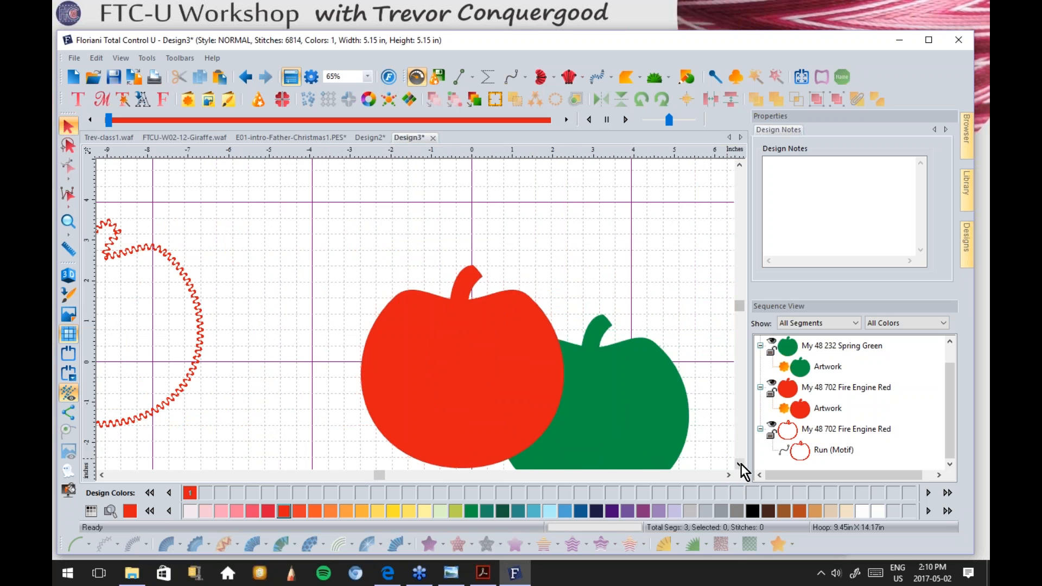
click(739, 464)
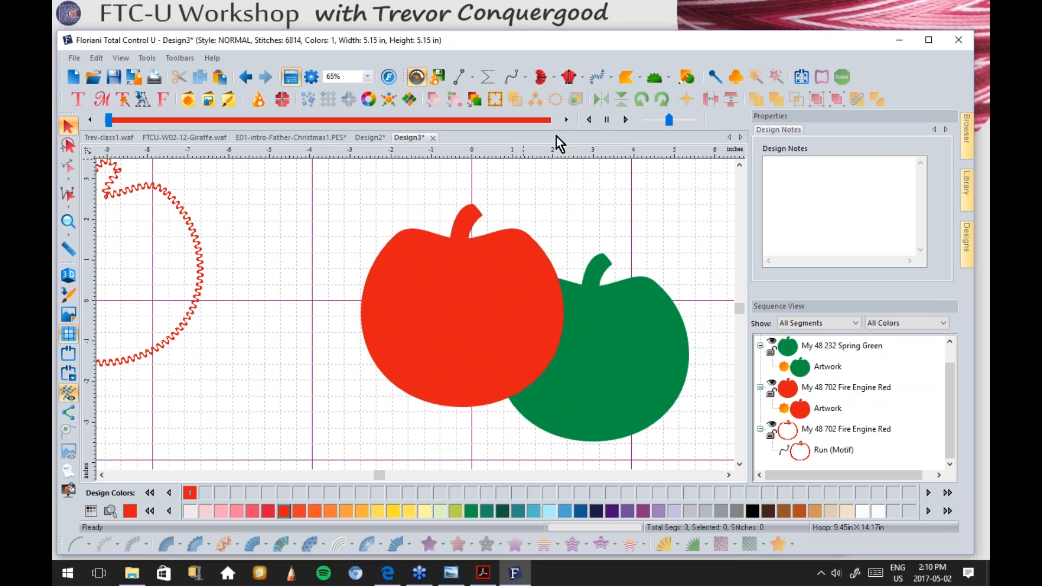
drag(326, 164, 716, 458)
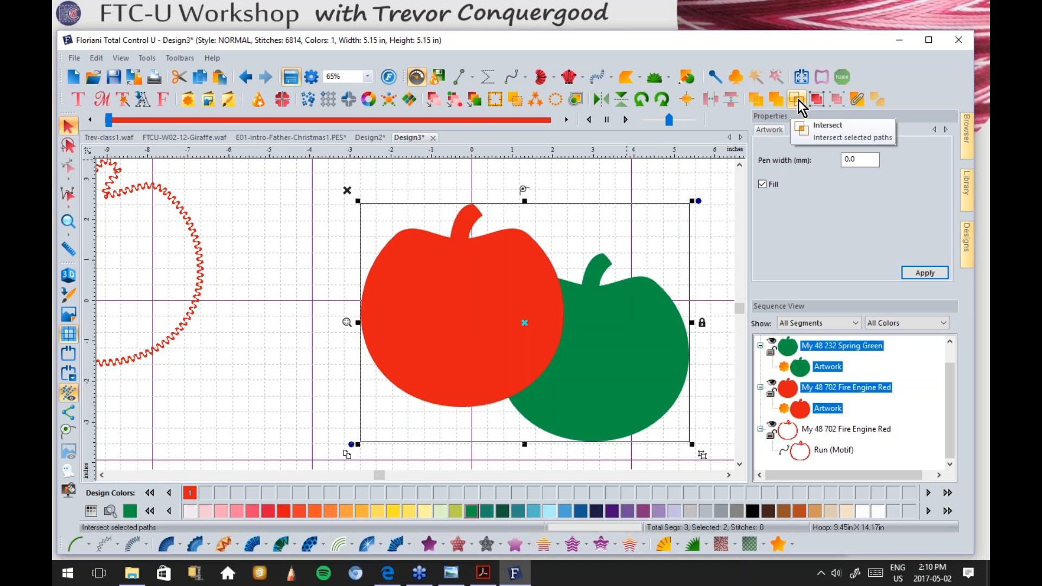
Step: Trim the red apple's overlap from the green apple, test the result, then undo the test changes
click(755, 96)
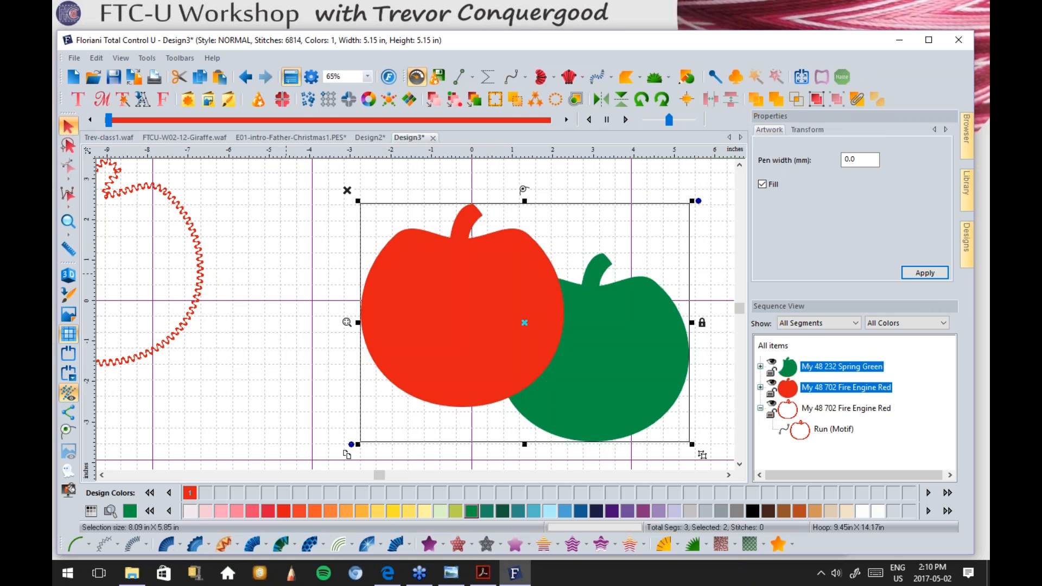
click(288, 251)
drag(382, 289, 351, 284)
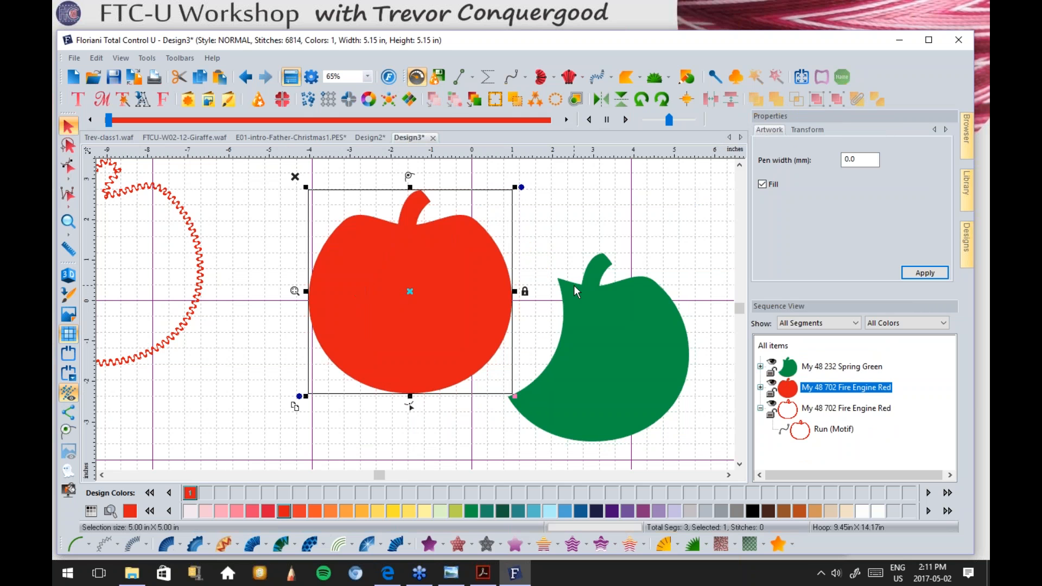
click(611, 334)
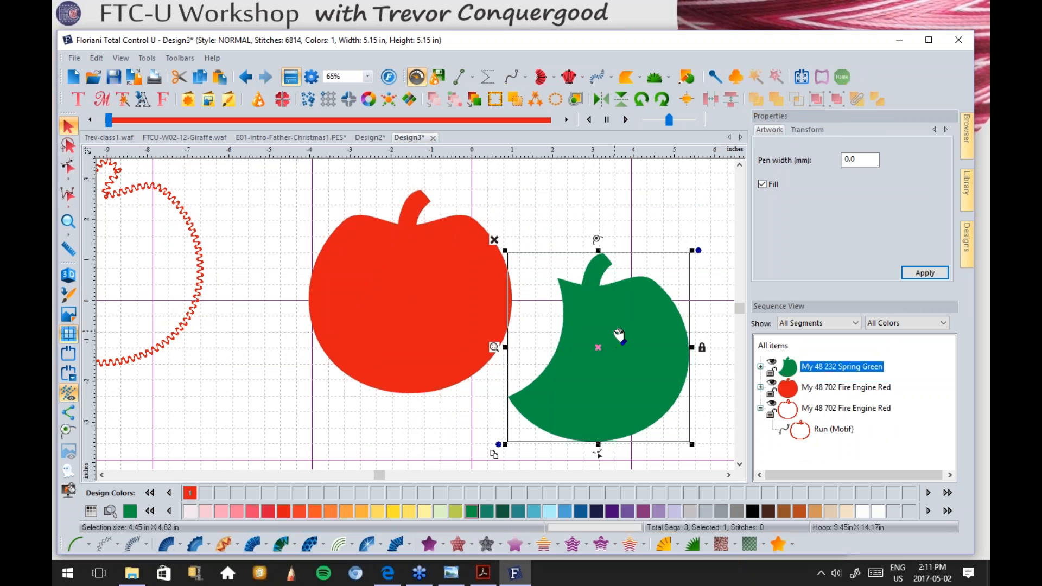
click(427, 543)
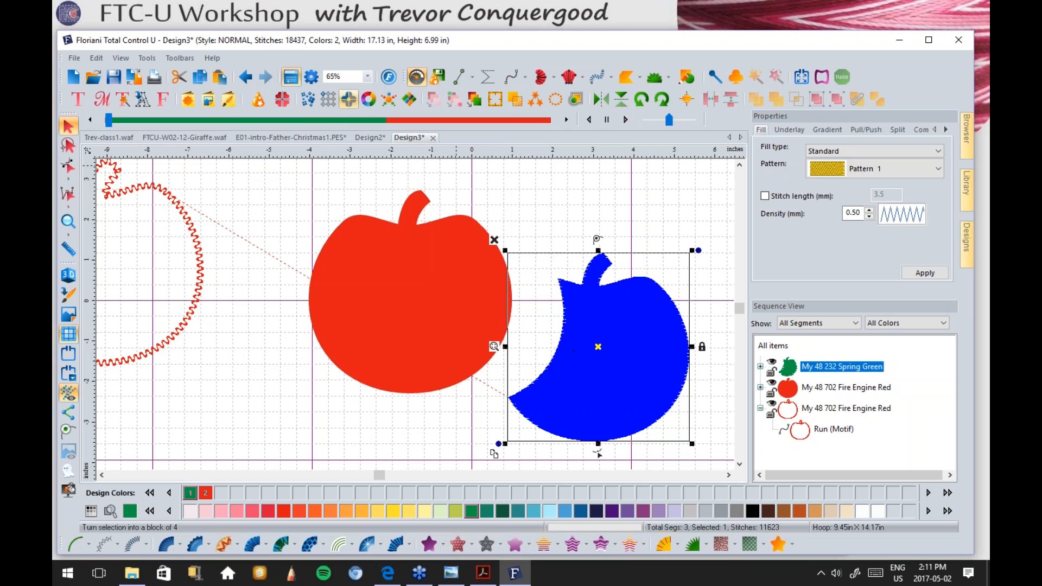
click(246, 75)
click(246, 75)
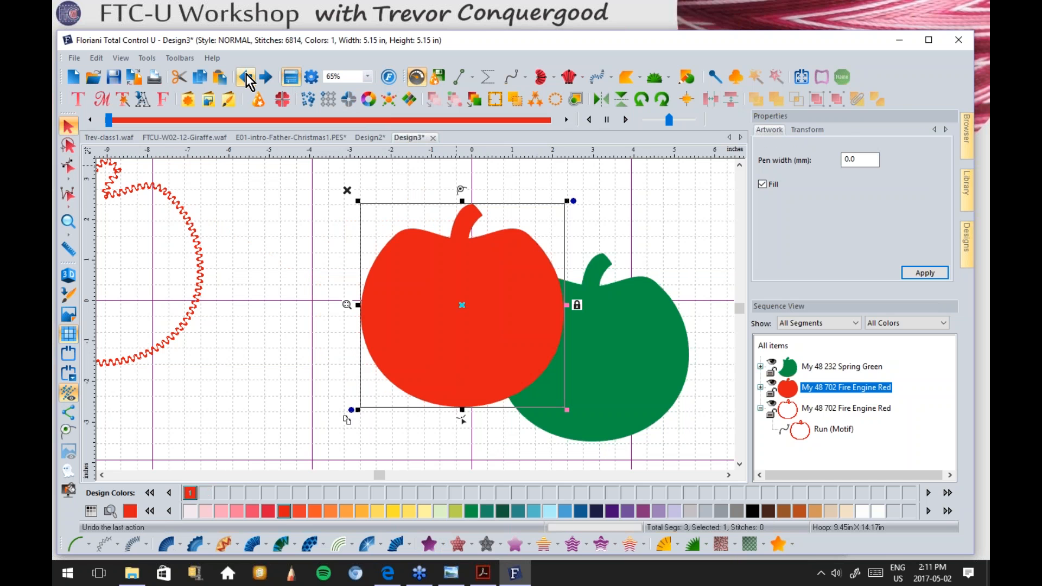
Step: Select both apples and convert them together to standard stitched fills
click(303, 189)
drag(303, 189, 712, 466)
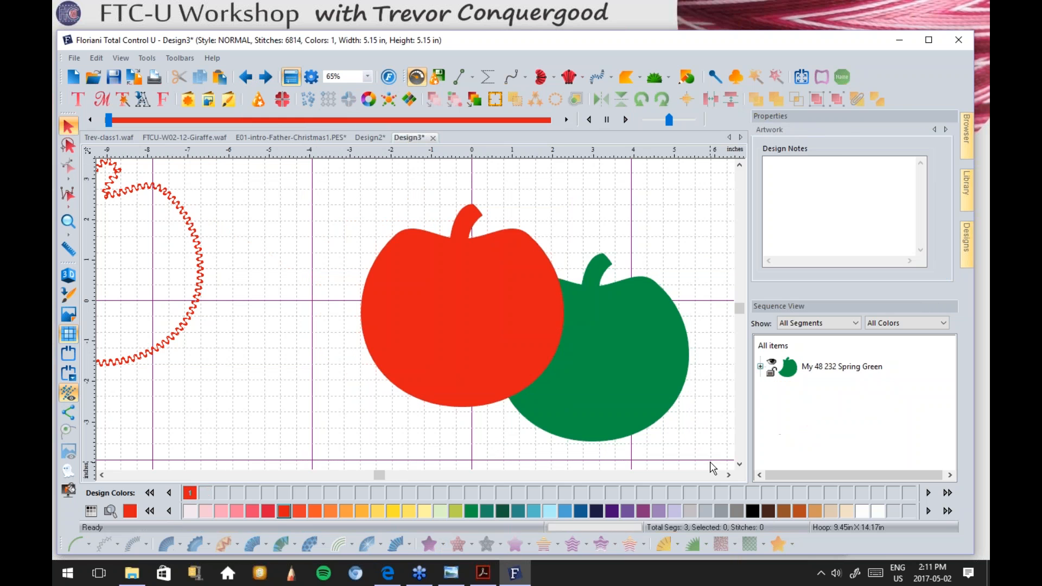
click(427, 549)
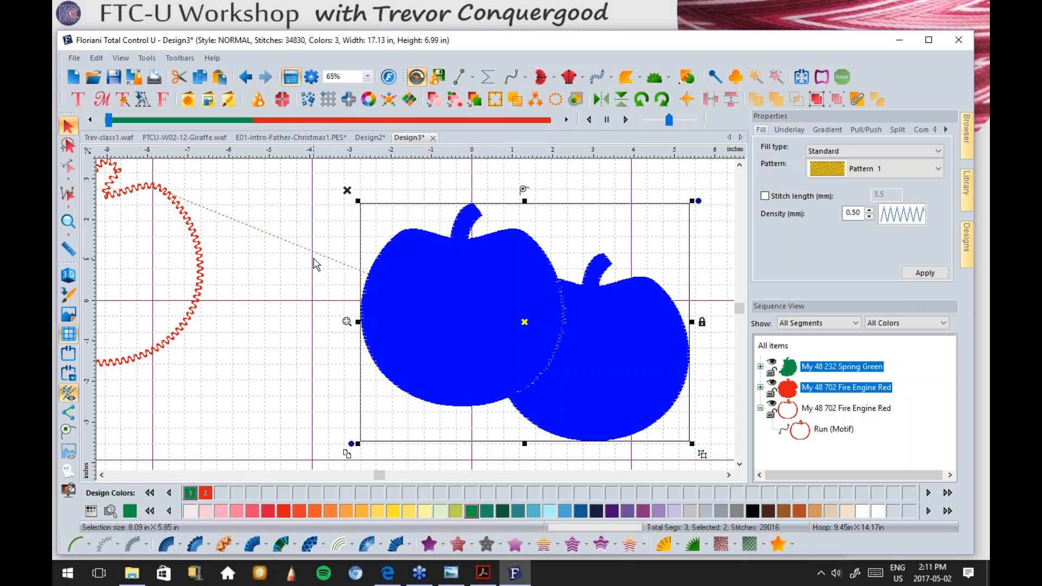
click(316, 265)
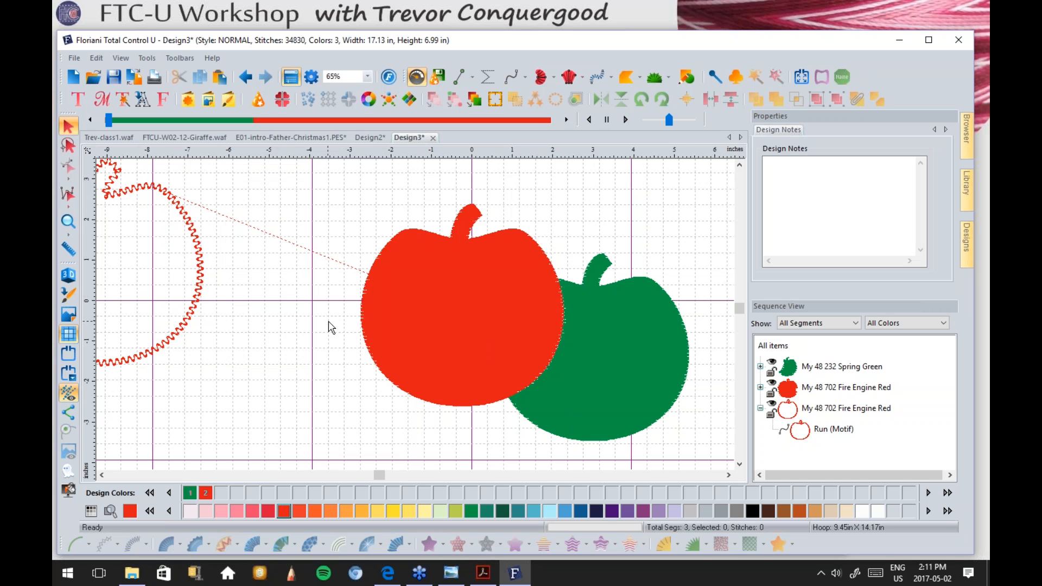
scroll(333, 326, down, 1)
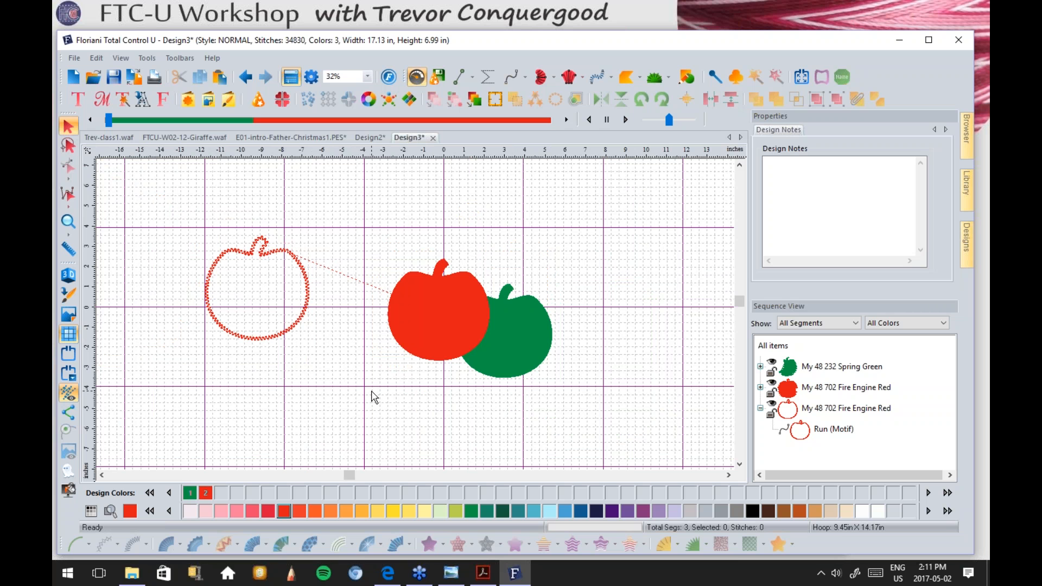
Step: Convert the wavy apple outline to a 2.5 mm Steil satin border and zoom onto its upper arc
click(302, 271)
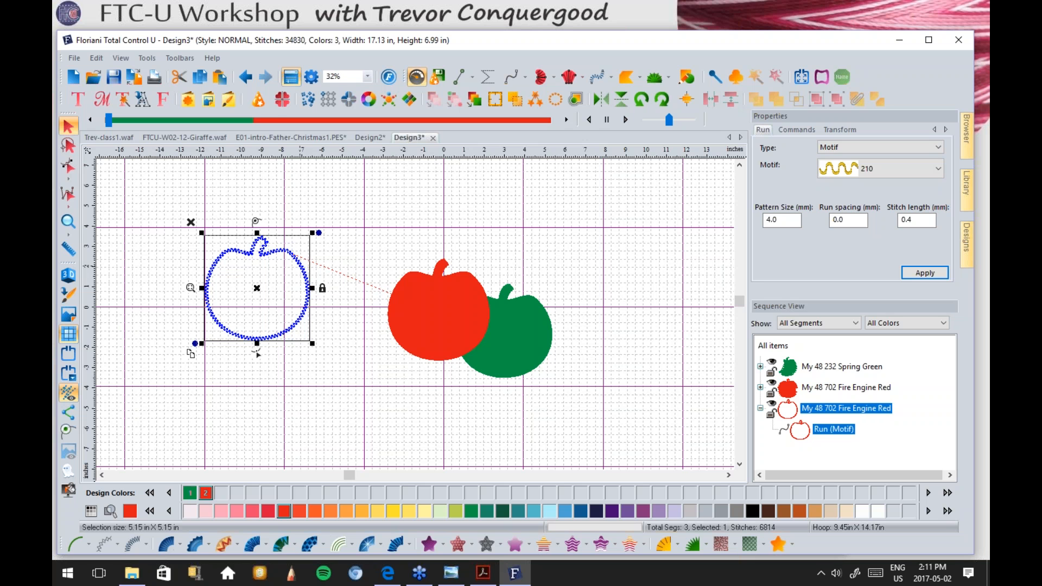
click(130, 545)
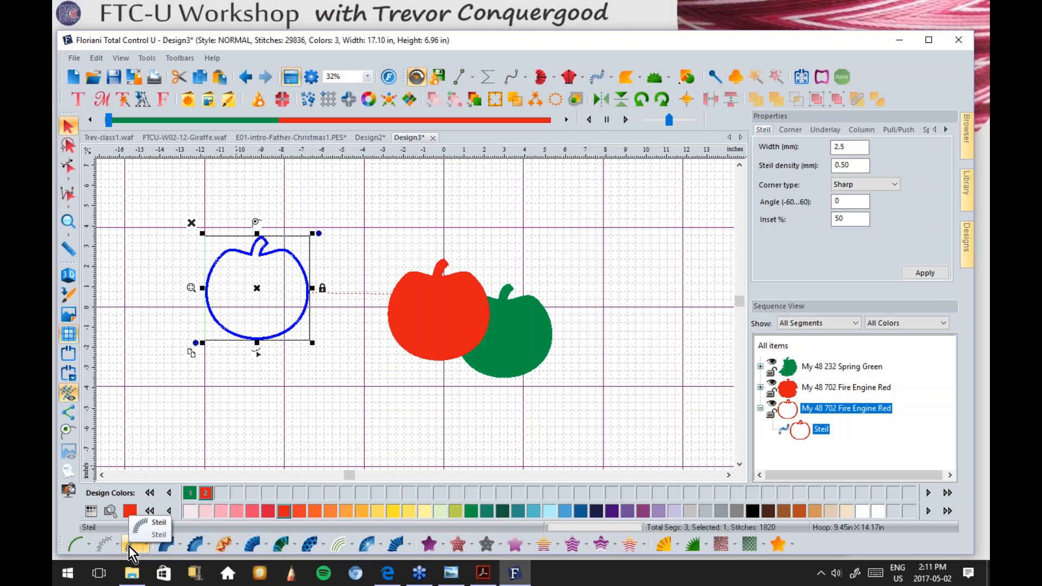
click(68, 221)
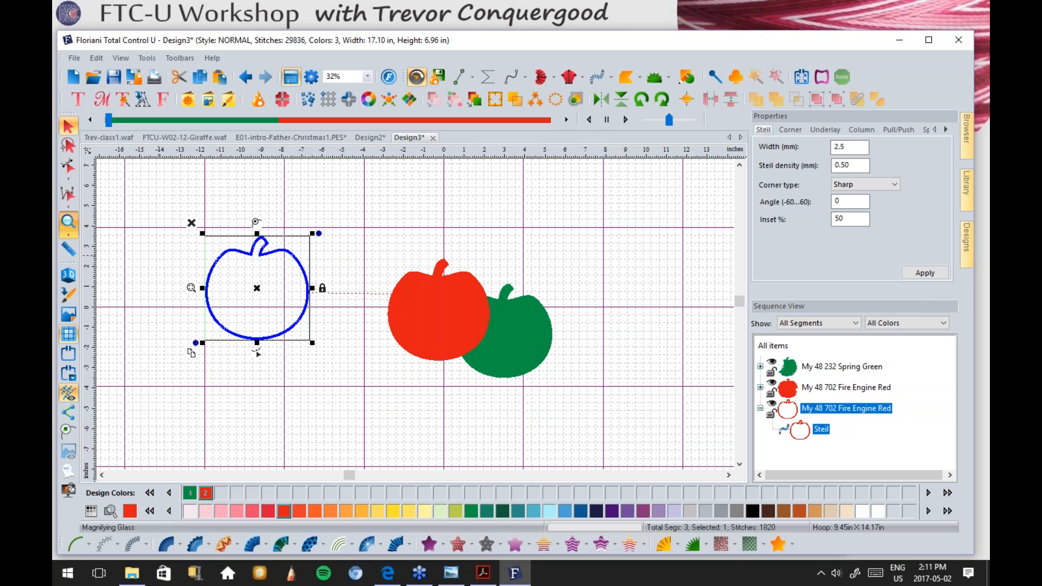
drag(202, 244, 239, 272)
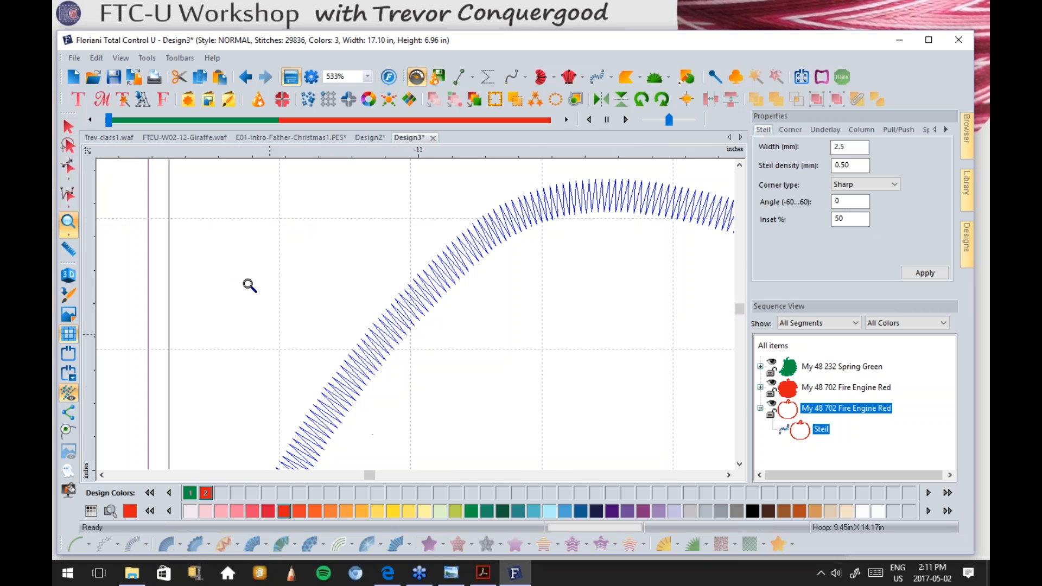
click(67, 126)
click(145, 252)
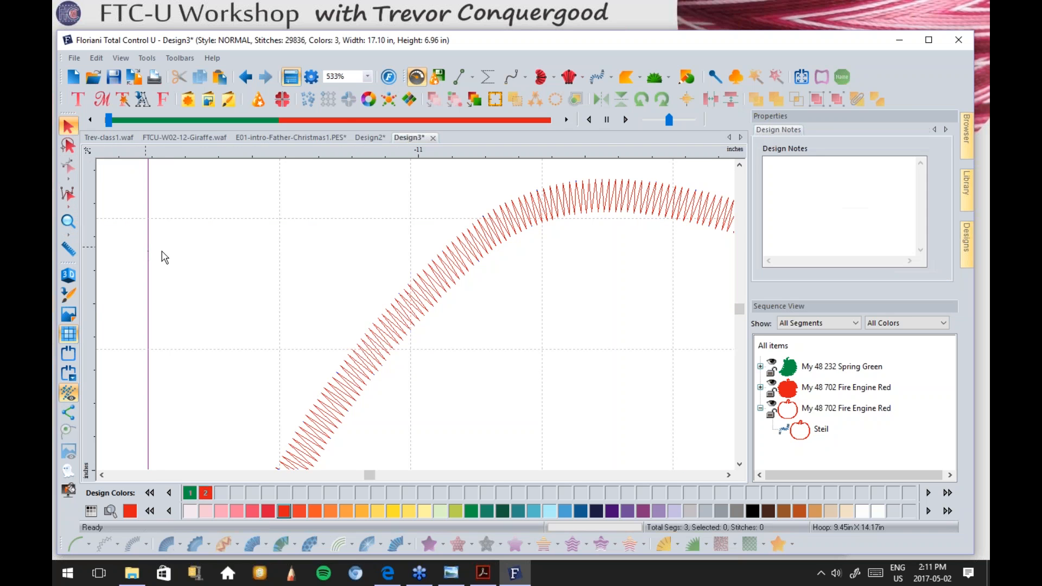
Step: Shift the view toward the filled apples and reselect the satin apple outline
scroll(569, 362, up, 1)
scroll(560, 362, down, 2)
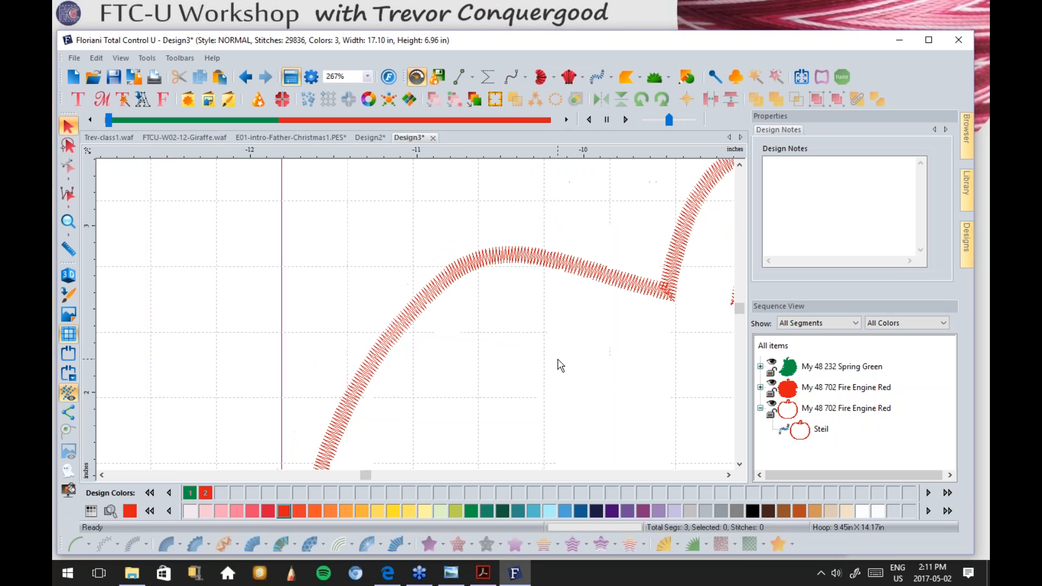
scroll(568, 388, down, 2)
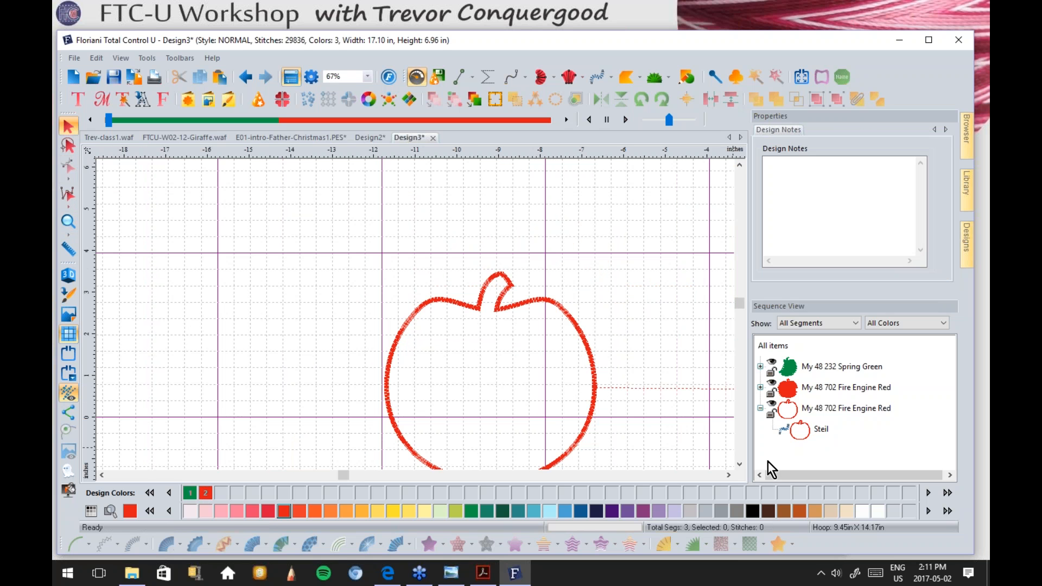
click(740, 464)
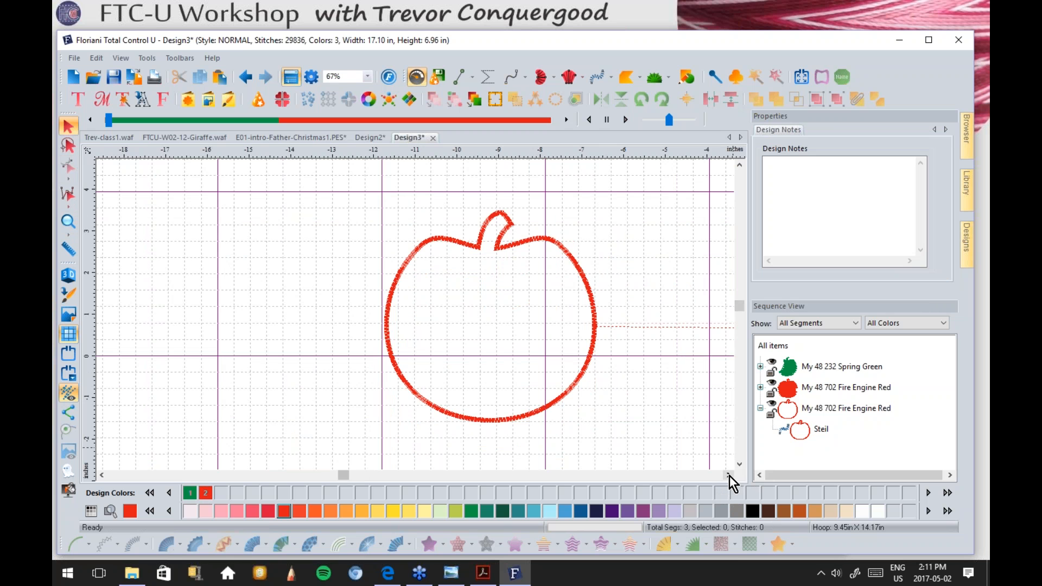
click(728, 476)
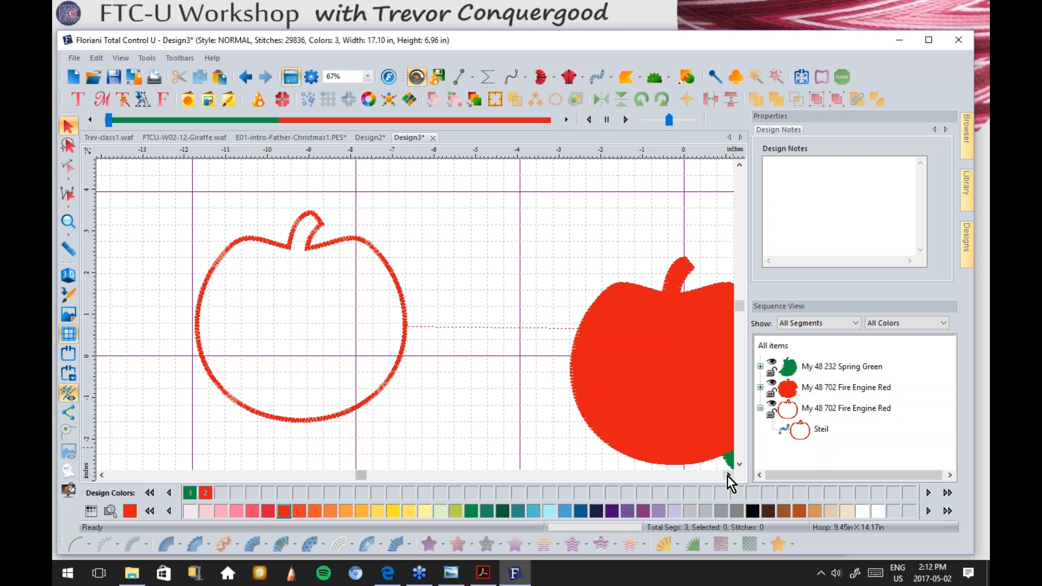
click(349, 245)
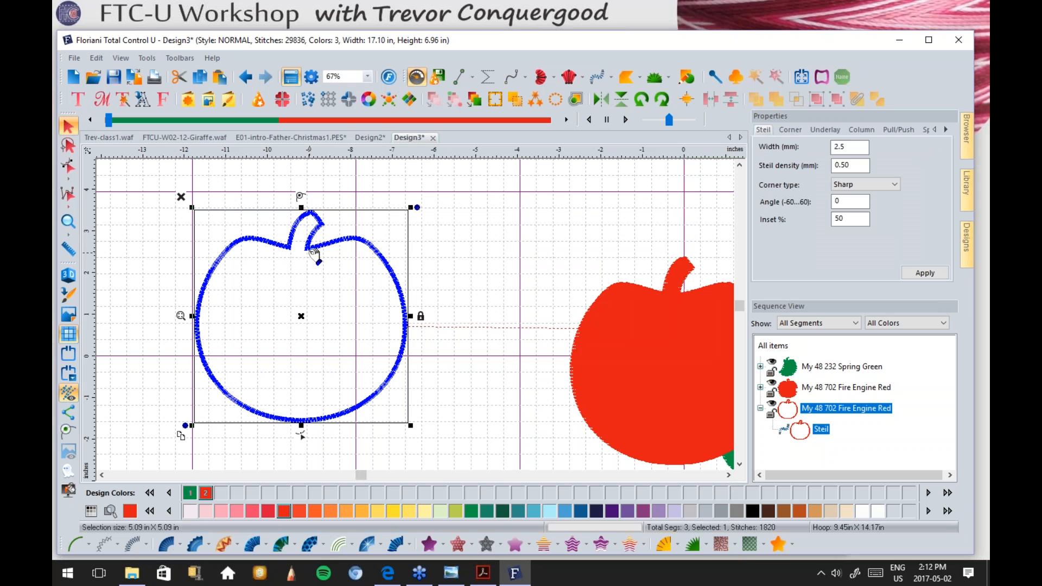
click(81, 234)
click(68, 221)
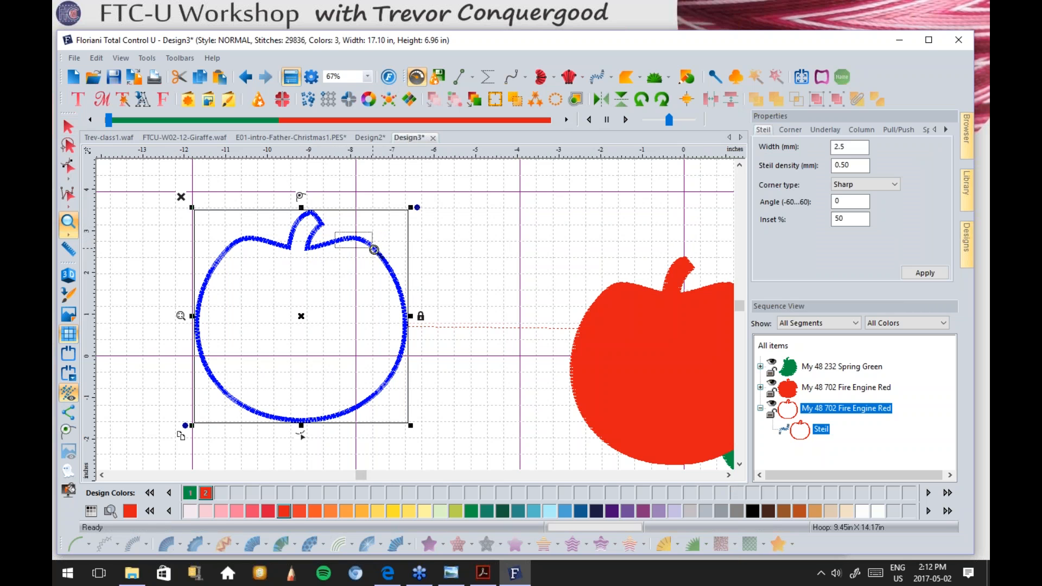
Step: Zoom in on the outline's satin stitches, zoom back out, and deselect the outline
drag(340, 234, 374, 251)
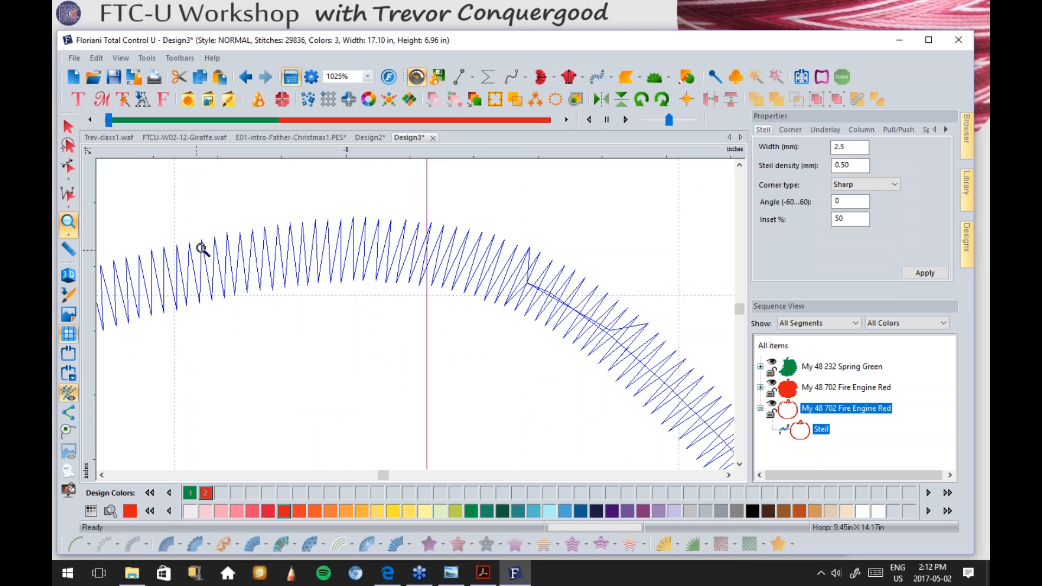
right_click(359, 281)
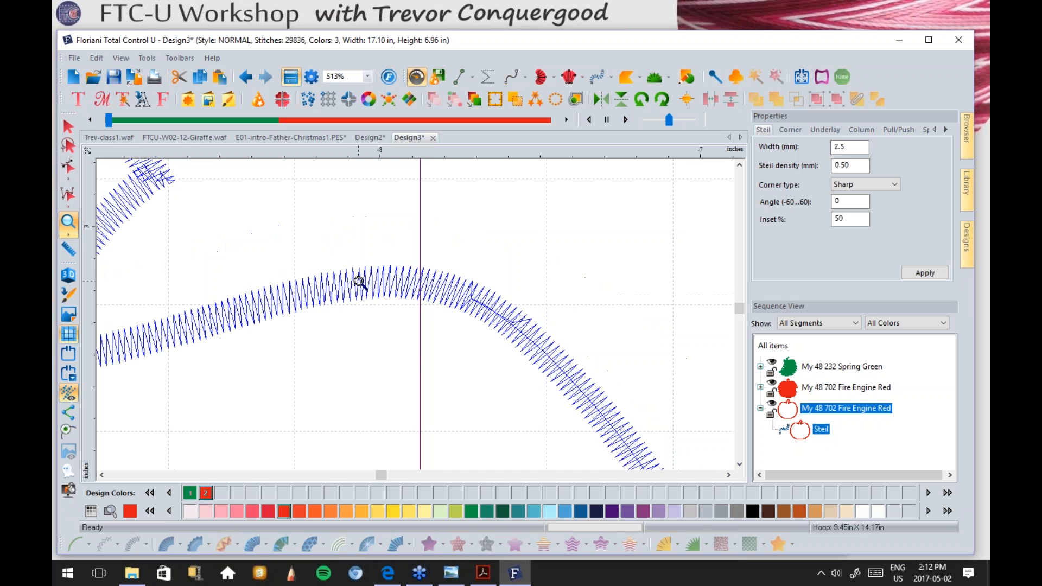
right_click(358, 281)
right_click(285, 370)
right_click(285, 371)
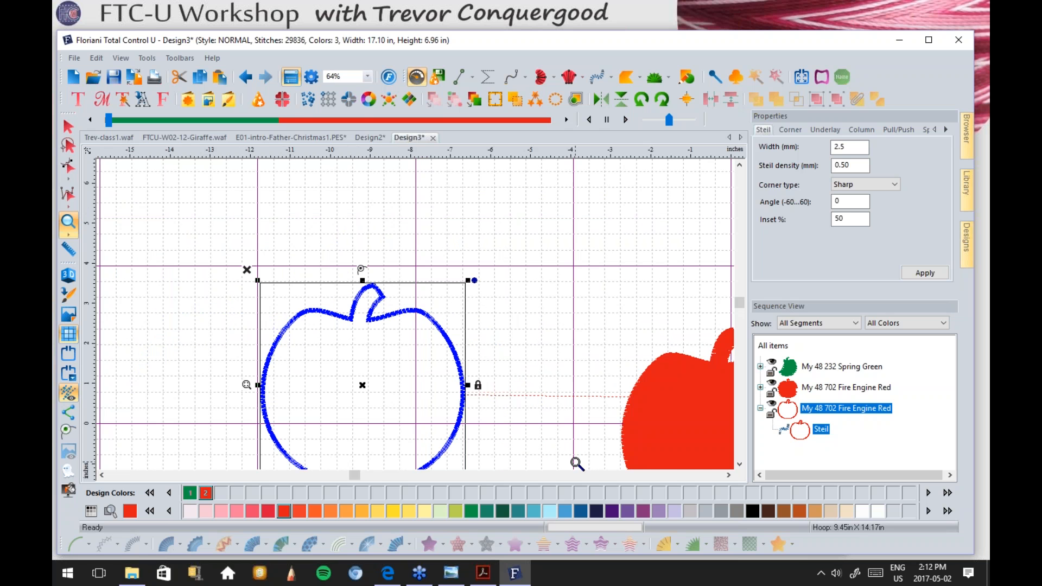
click(739, 464)
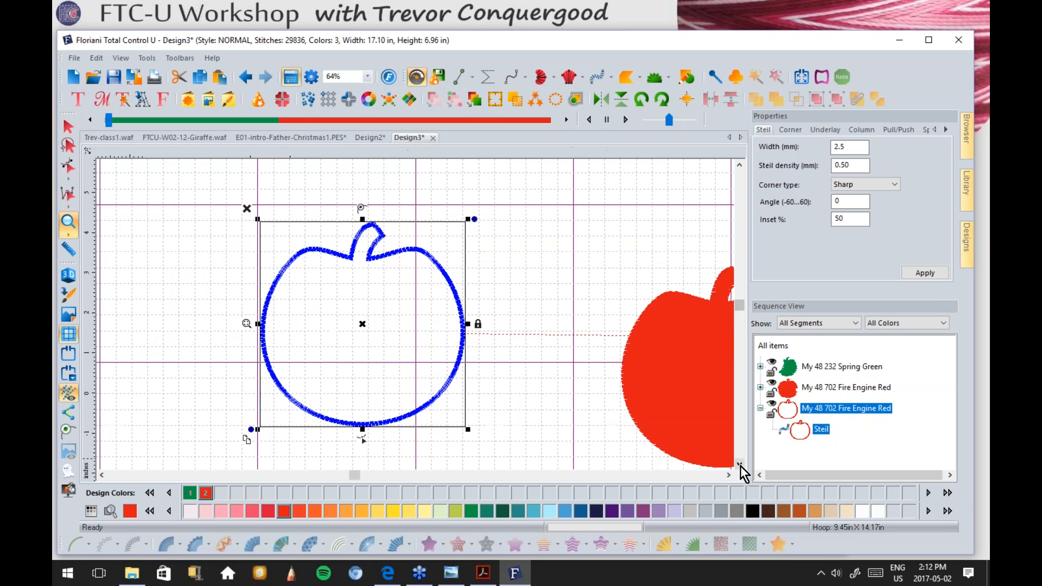
click(67, 128)
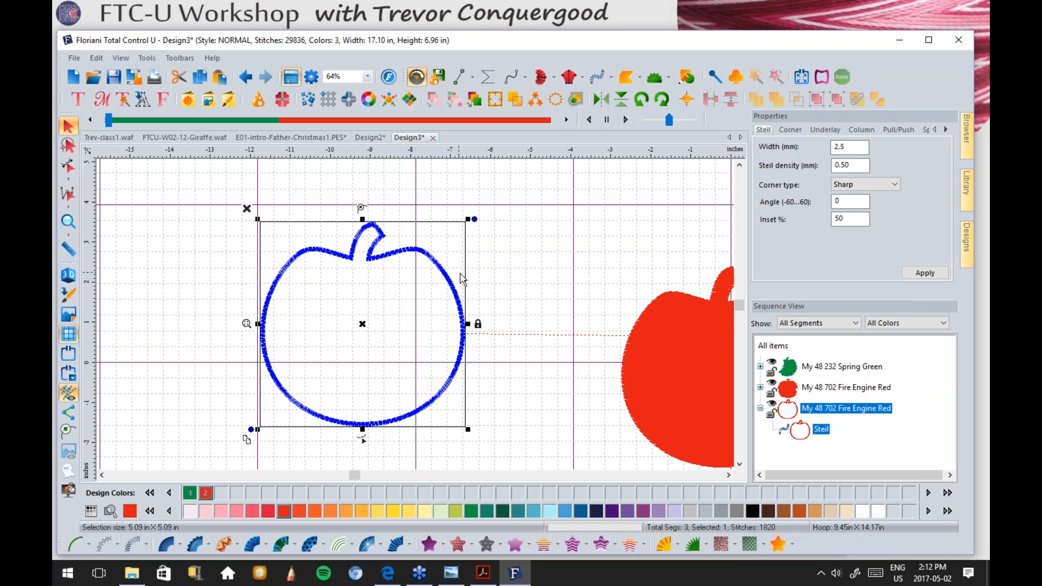
click(494, 283)
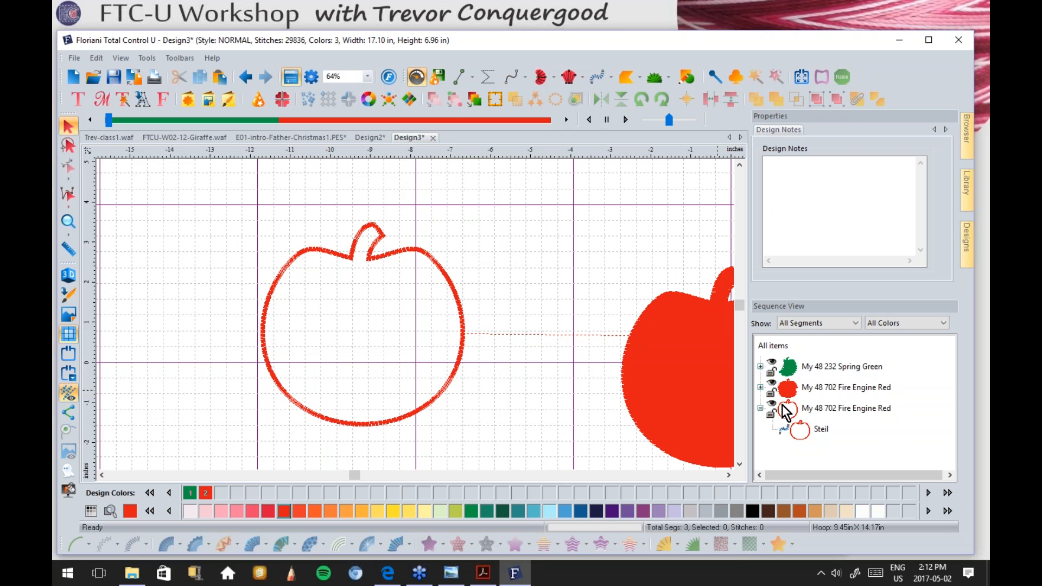
Step: Select the Spring Green apple's Fill segment and review its Pattern 1 fill and underlay settings
click(760, 366)
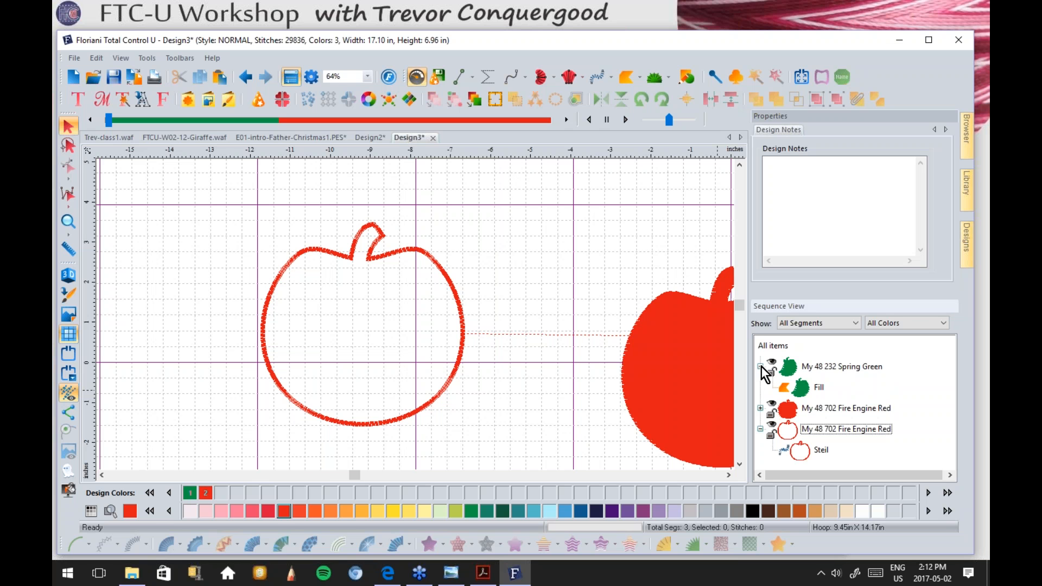
click(806, 386)
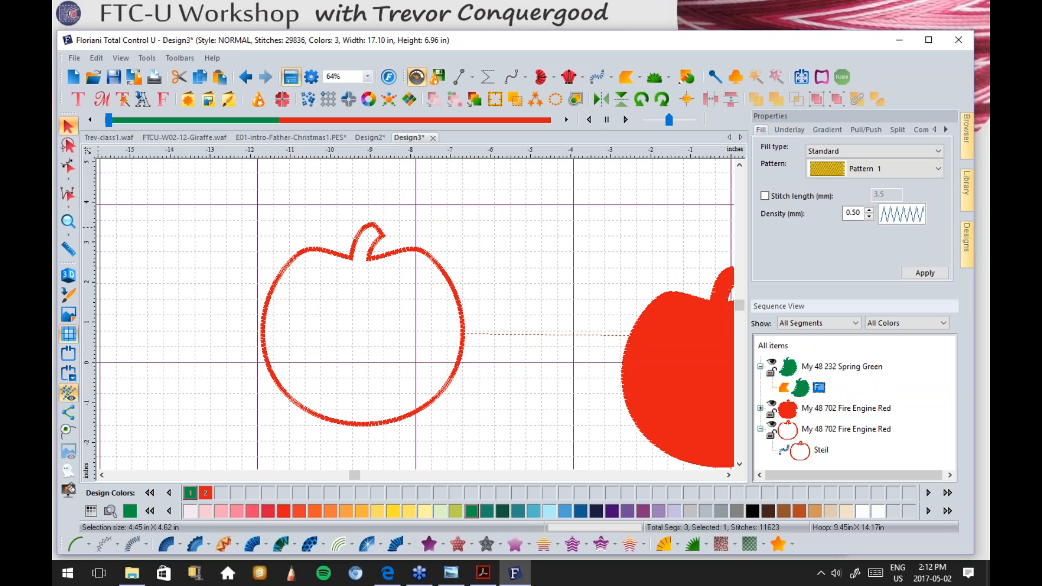
click(69, 228)
click(67, 223)
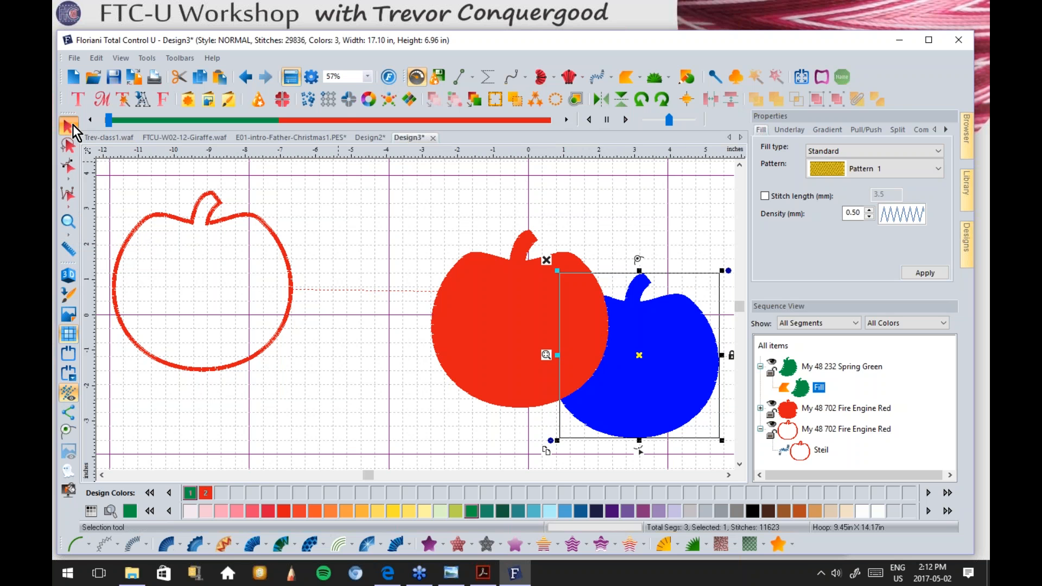
click(396, 204)
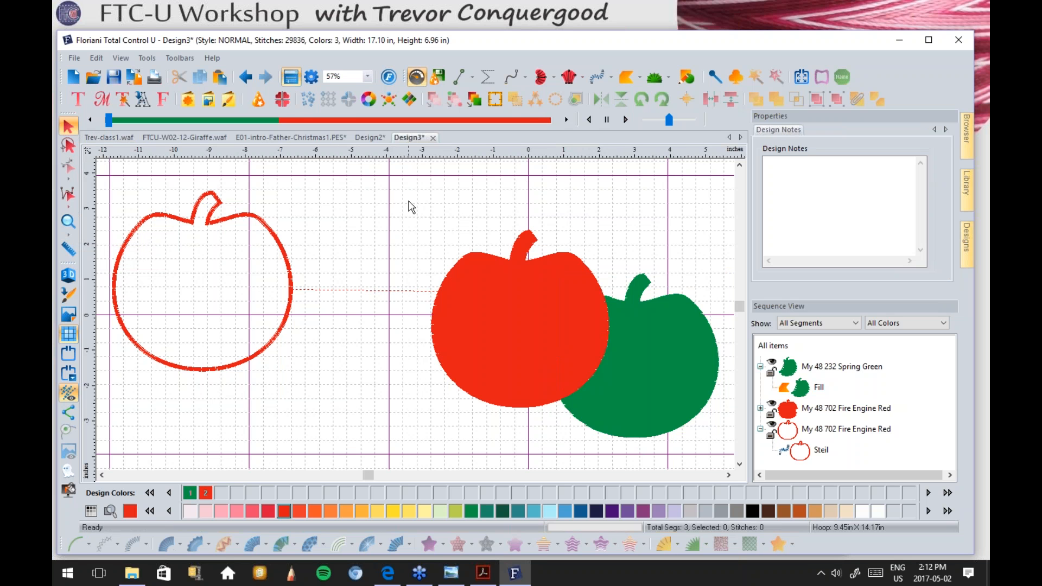
click(648, 321)
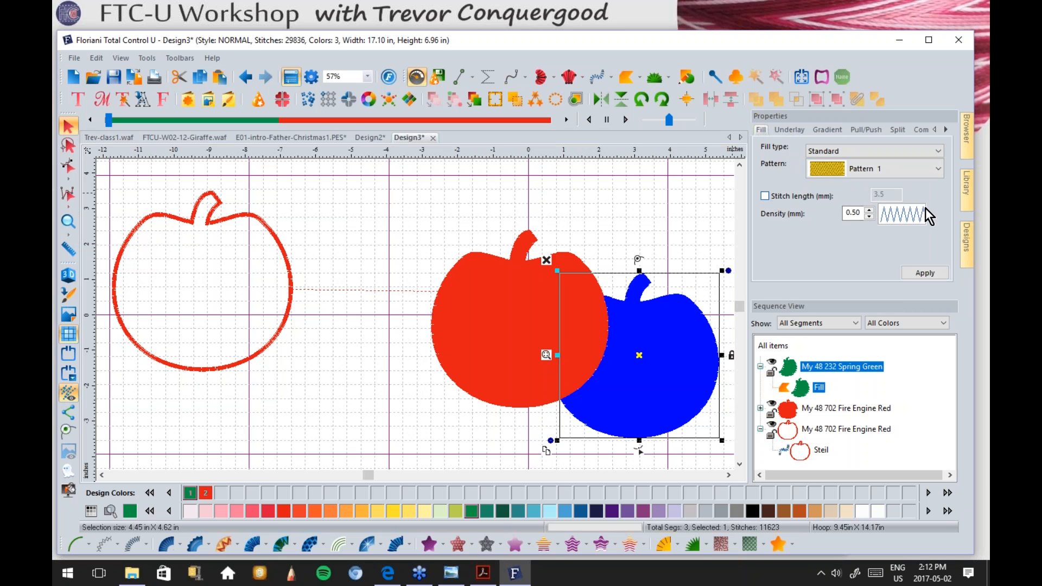
click(884, 168)
click(885, 168)
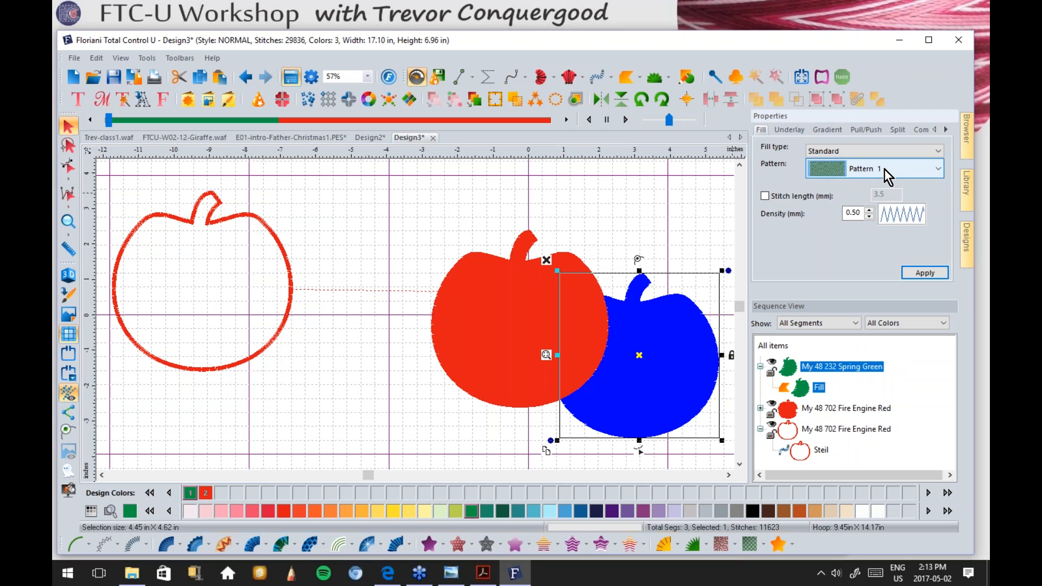
click(787, 131)
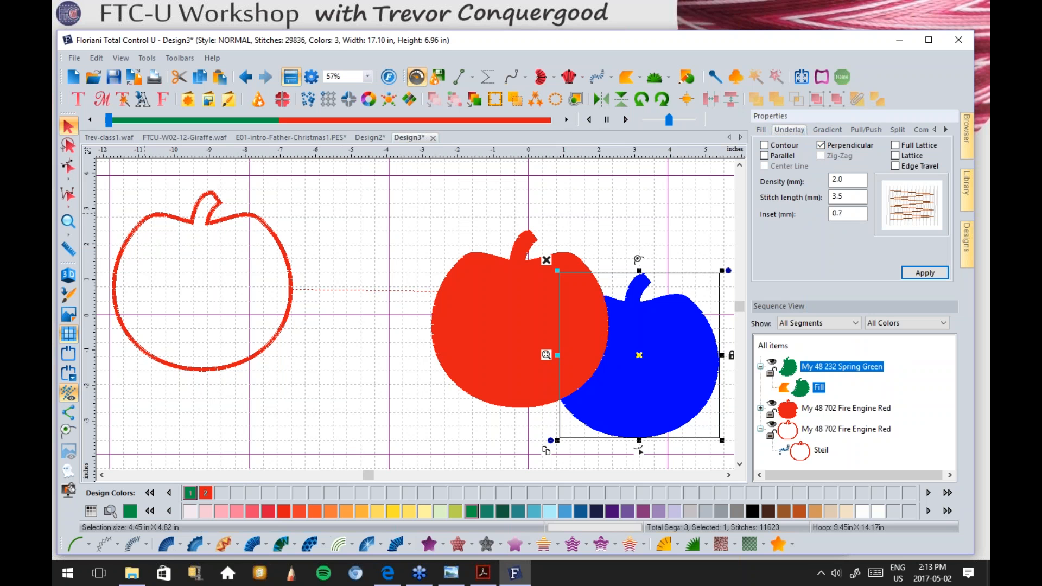
Step: Zoom into the green apple's fill stitches where the apples overlap, then zoom back out
click(68, 221)
drag(569, 304, 682, 384)
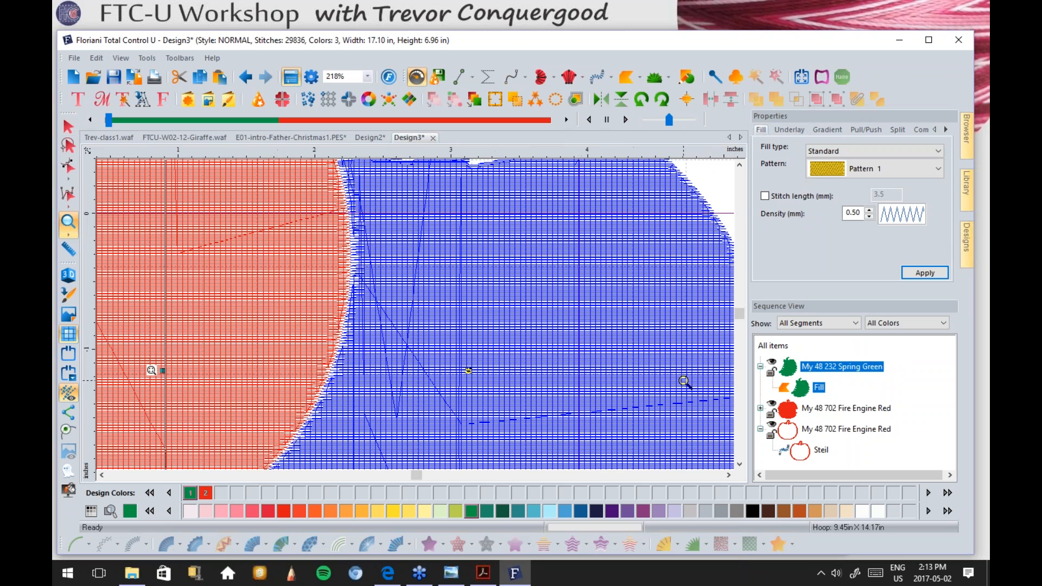
drag(491, 200, 622, 291)
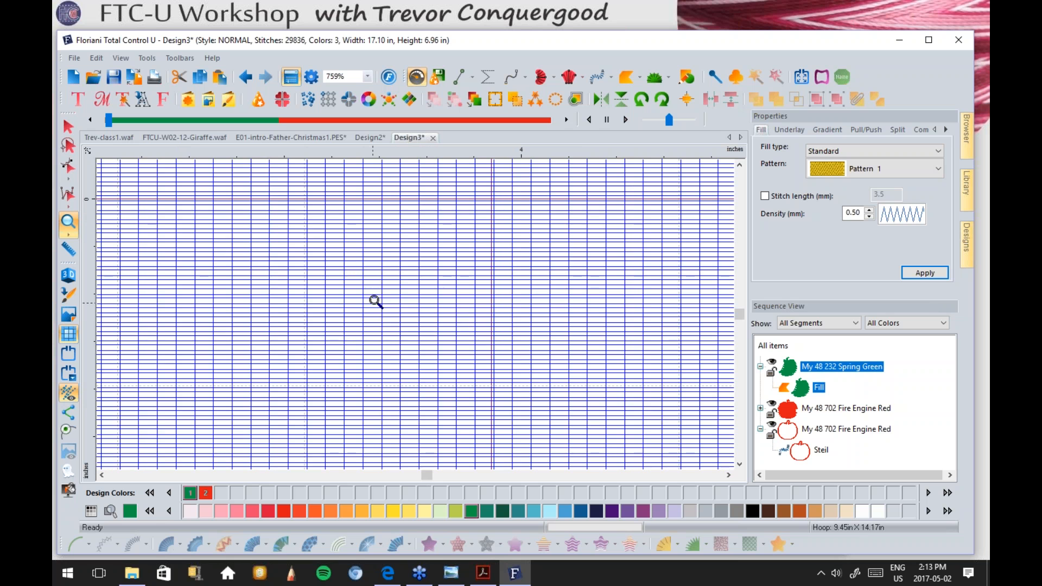
right_click(423, 300)
right_click(423, 300)
right_click(423, 300)
click(68, 126)
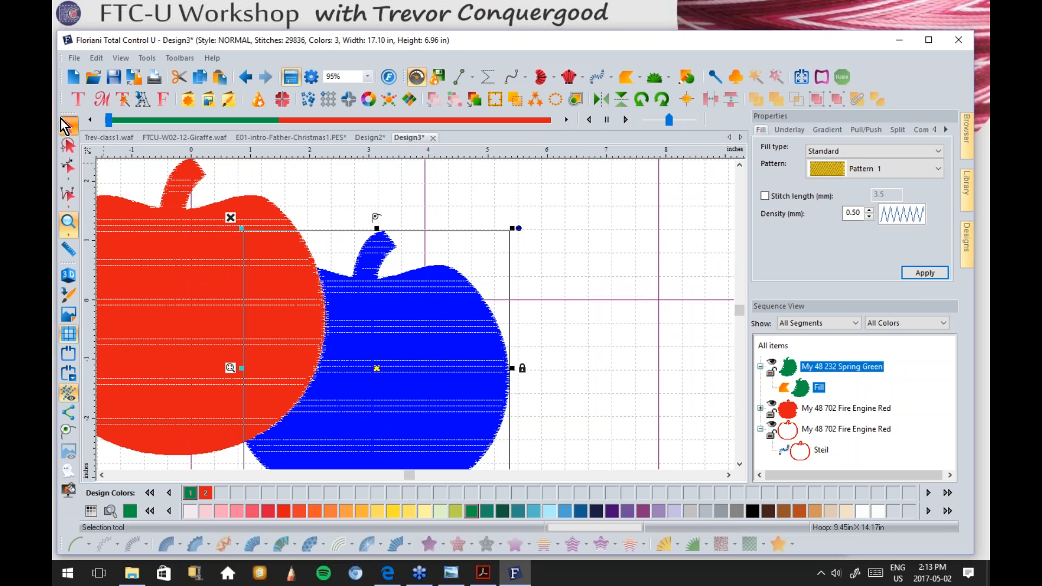
click(786, 129)
Step: Apply contour underlay to the green apple, and contour plus full lattice without perpendicular to the red
click(763, 144)
click(925, 273)
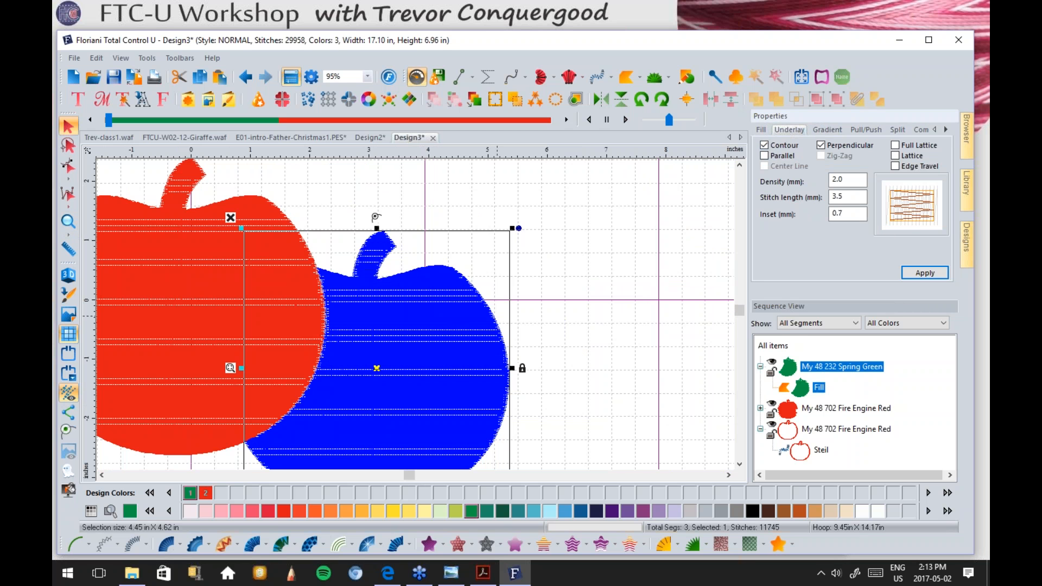
click(208, 214)
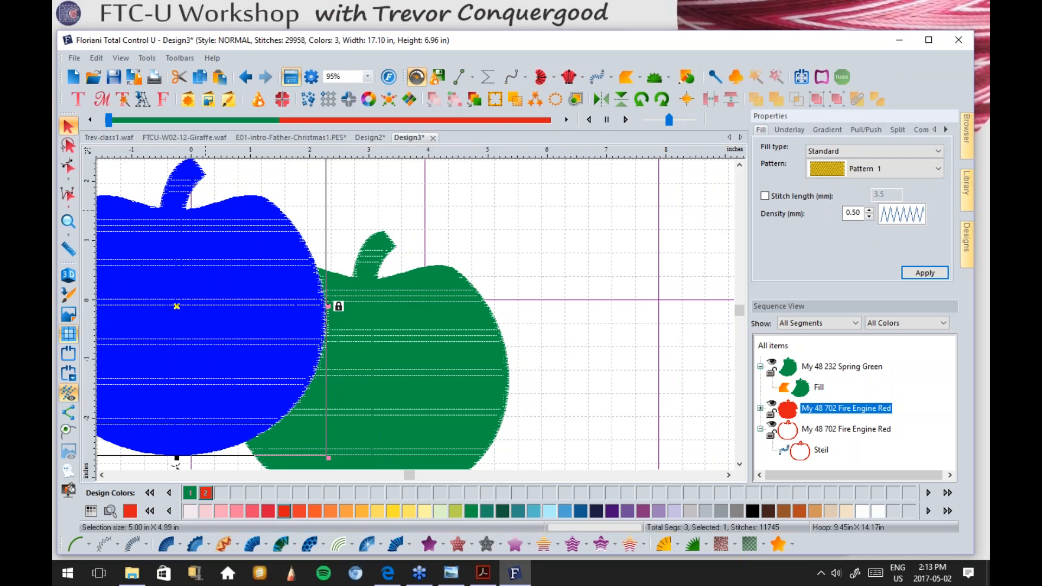
click(787, 129)
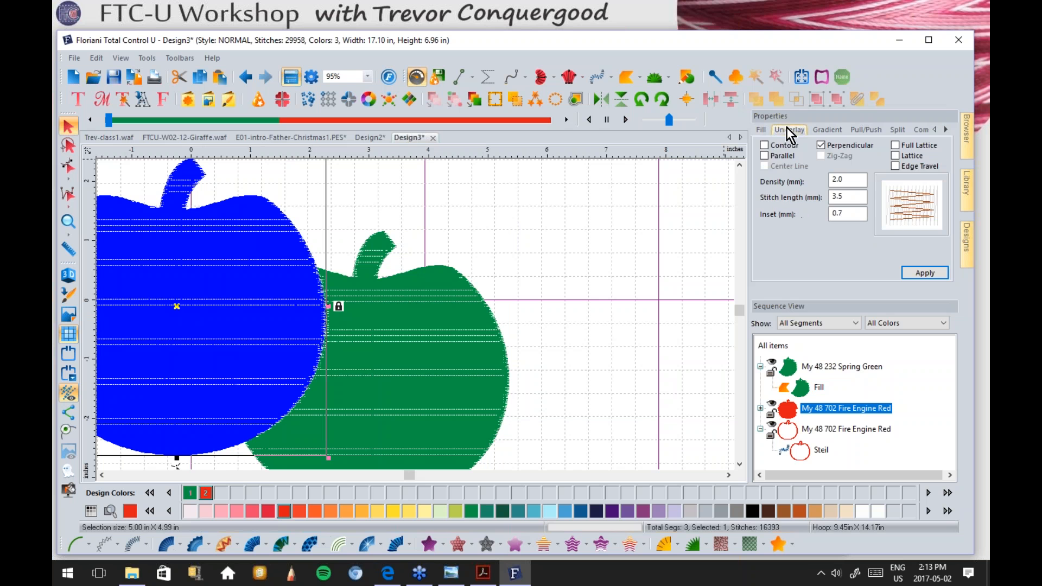
click(765, 145)
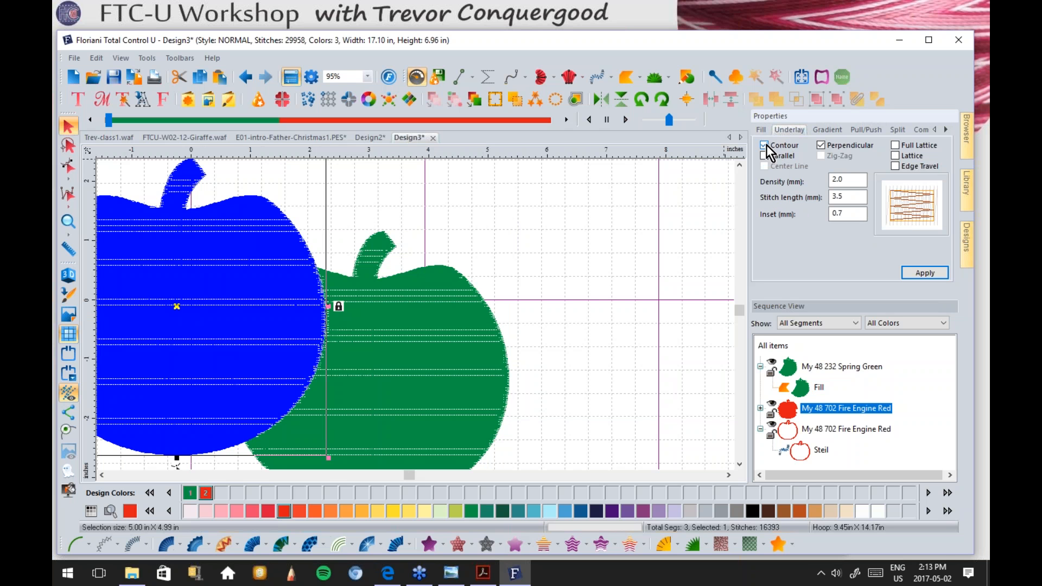
click(895, 145)
click(821, 144)
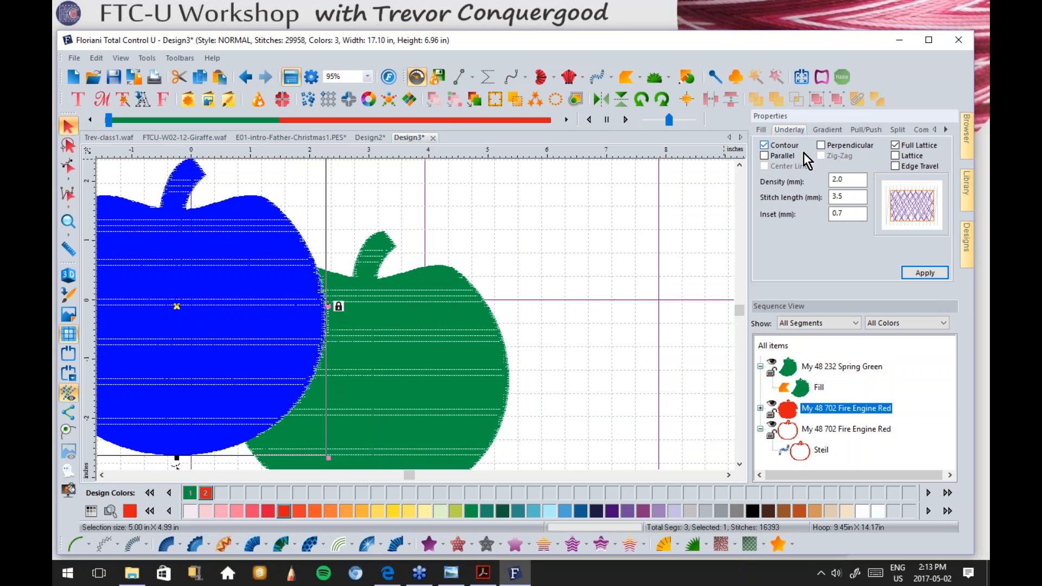
click(934, 272)
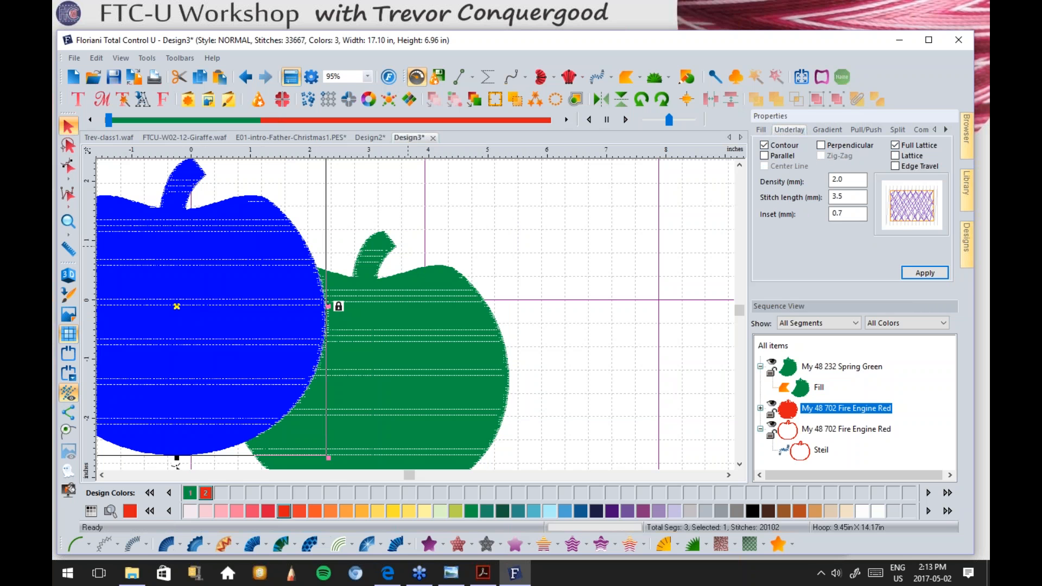
Step: Zoom in on the red apple's lattice underlay, then zoom out to the whole design
click(68, 228)
drag(208, 200, 298, 271)
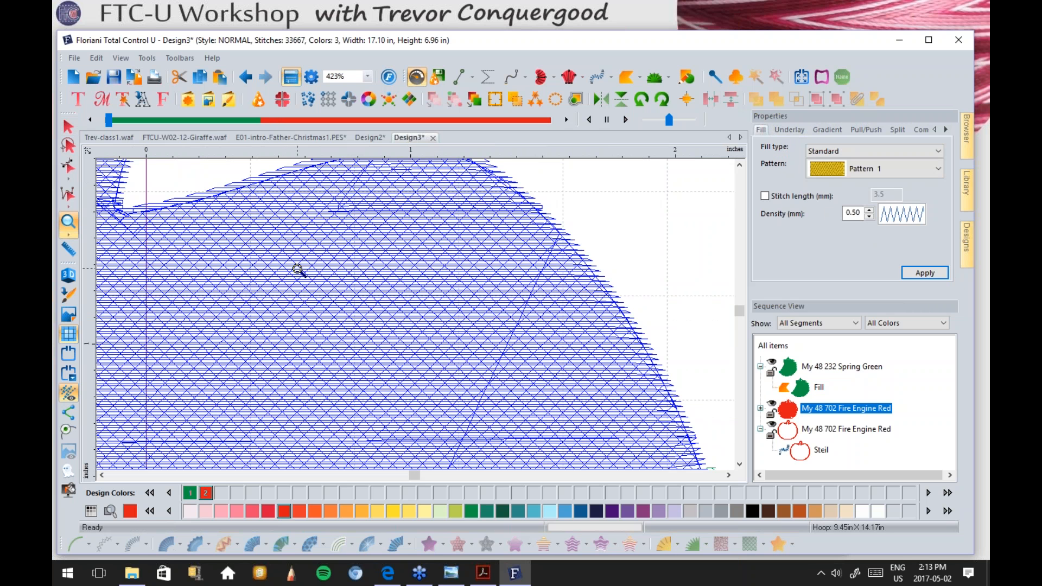
right_click(332, 325)
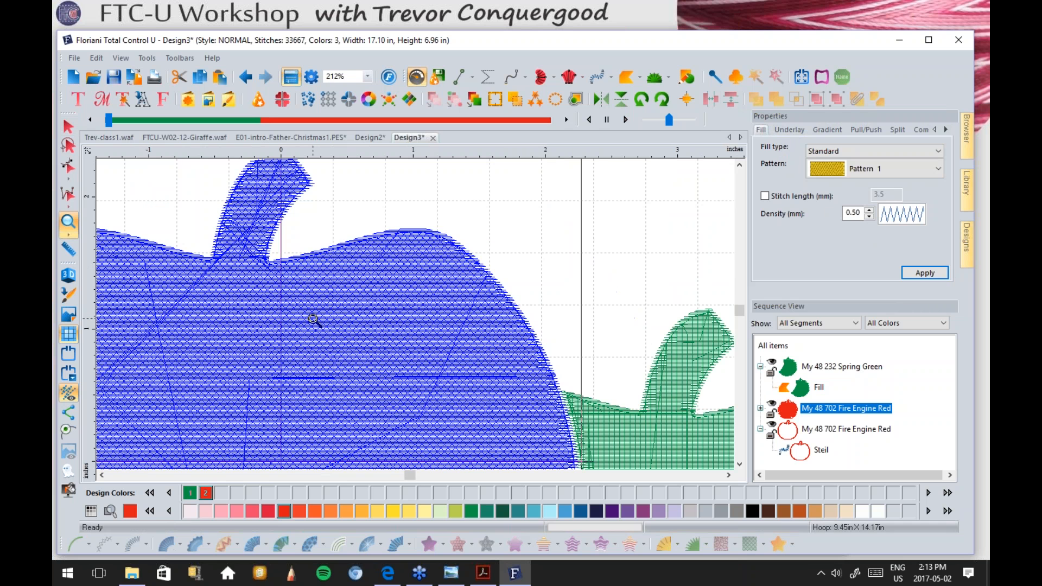
right_click(328, 342)
right_click(442, 408)
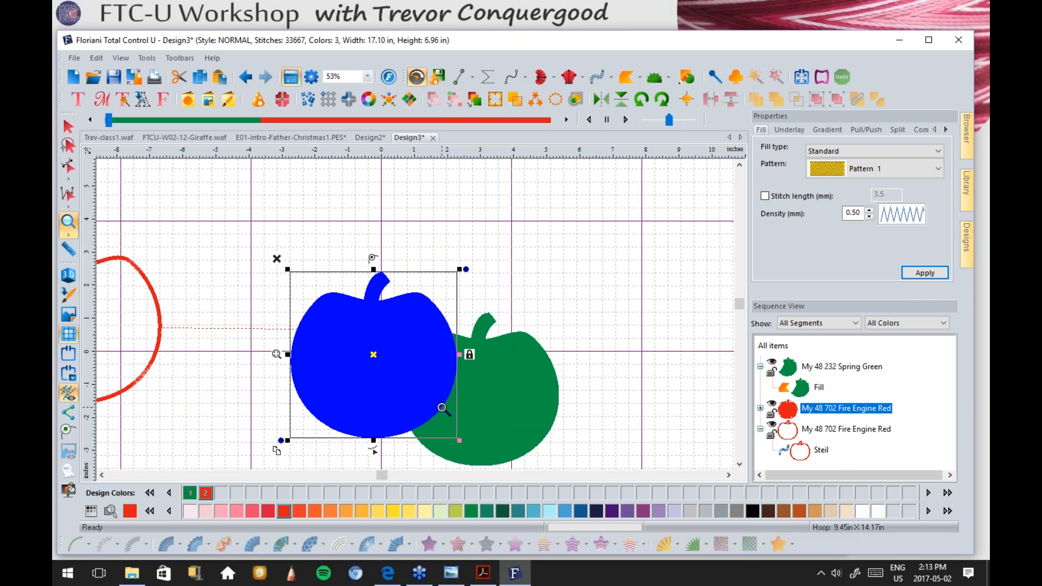
right_click(443, 408)
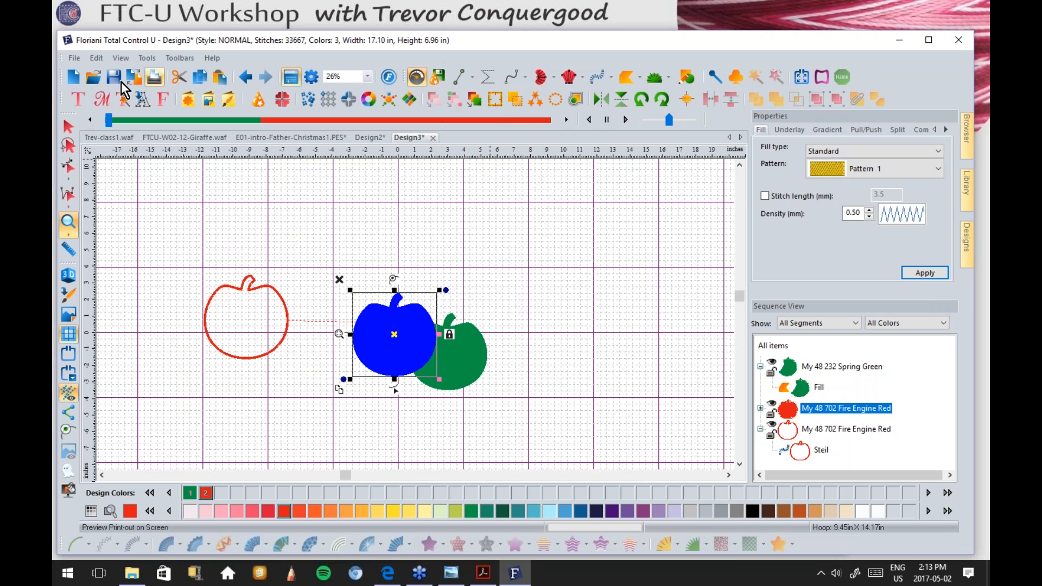
Step: Start a new design, insert the teddy bear shape, and convert it to a standard fill
click(73, 77)
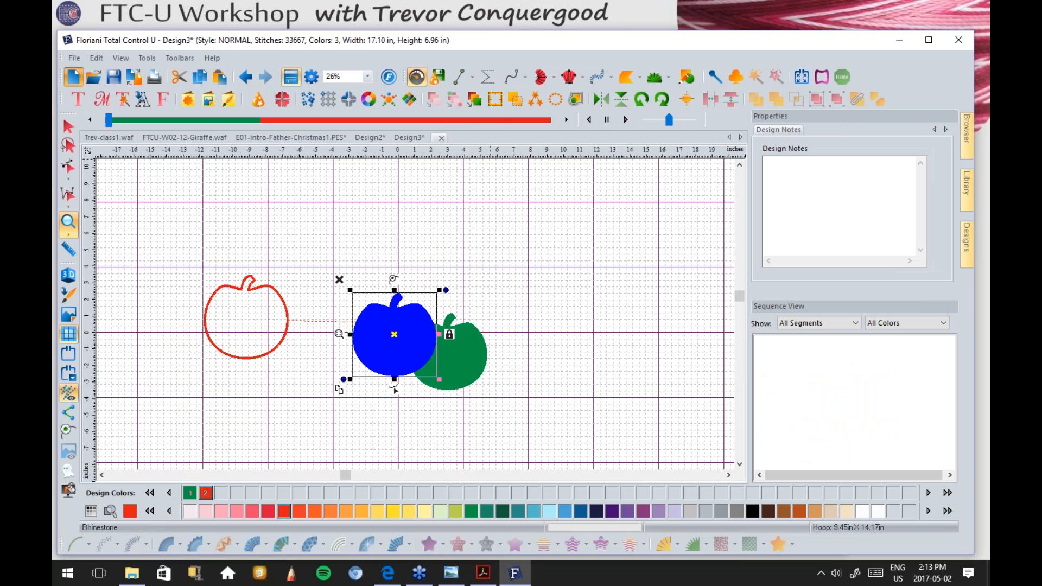
click(188, 103)
double_click(435, 269)
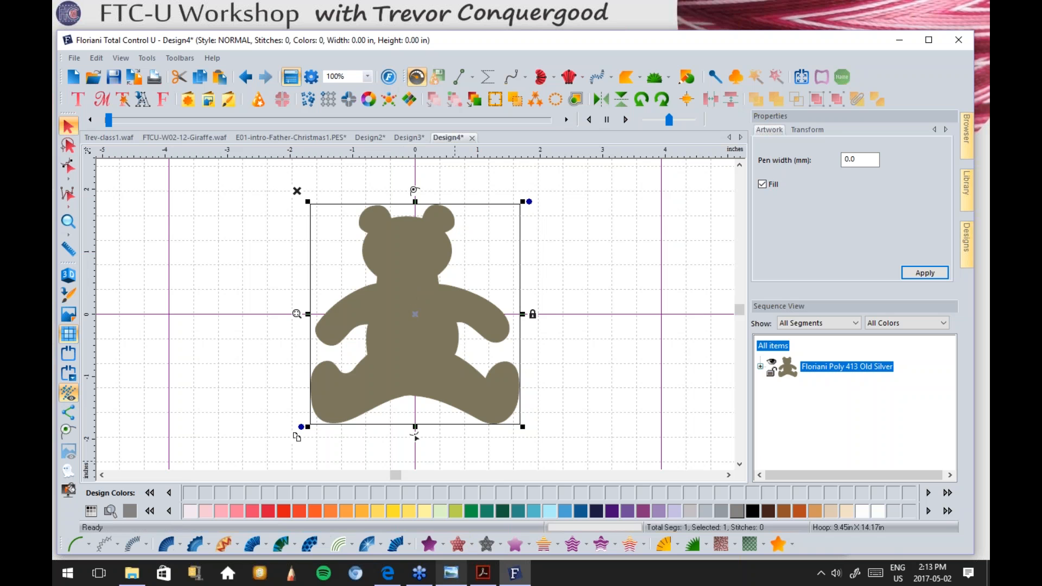
click(428, 543)
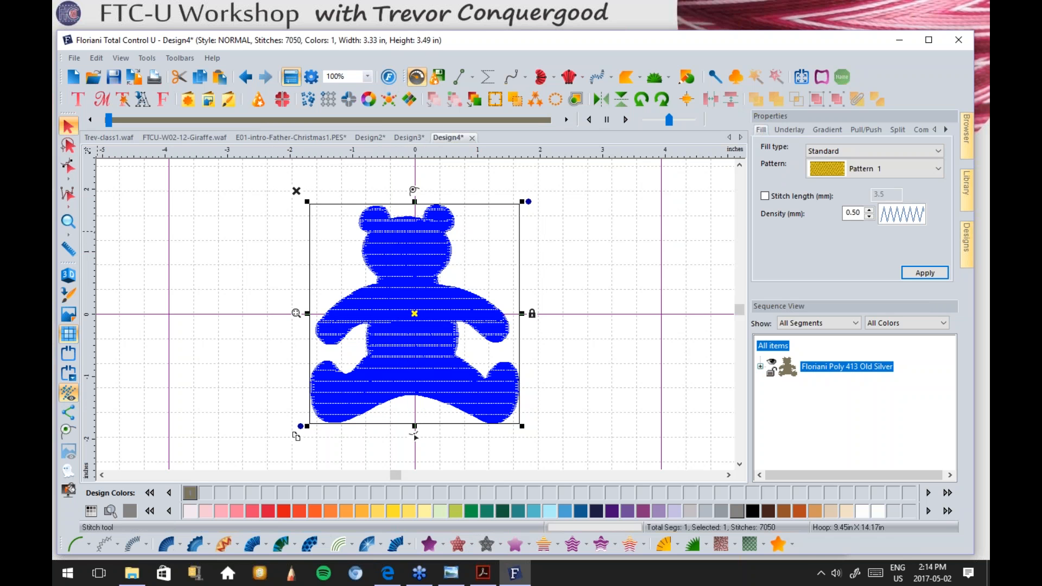
Step: Zoom in on the bear's left ear, then fit the whole bear and deselect it
click(68, 228)
drag(343, 205, 411, 268)
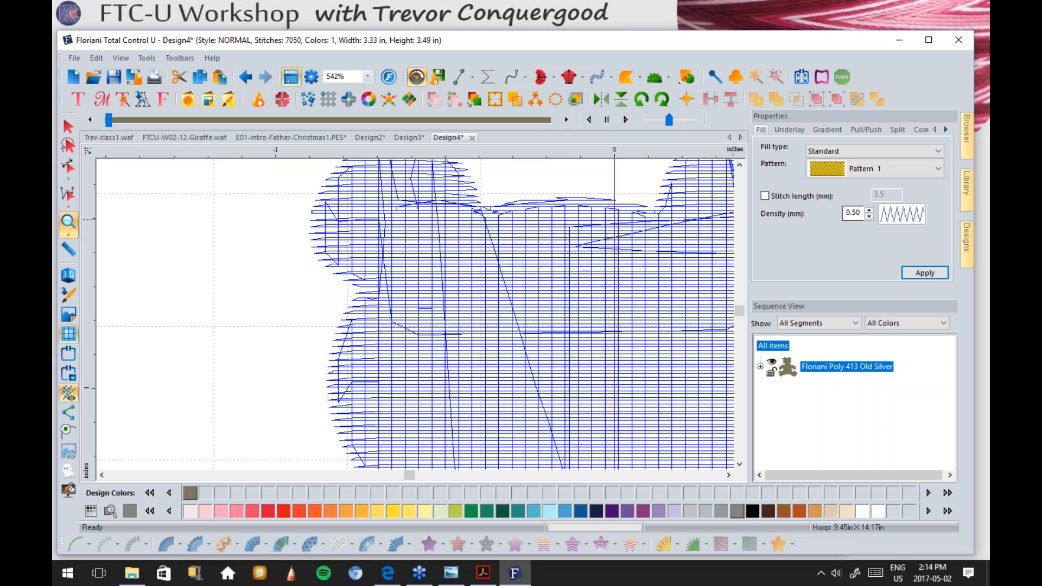
double_click(66, 220)
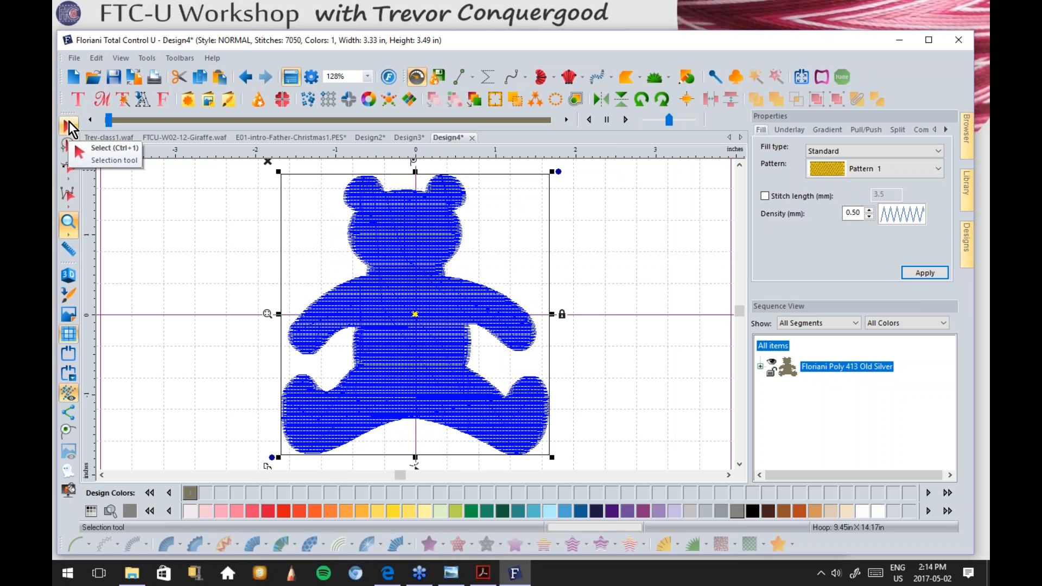
click(70, 129)
click(233, 265)
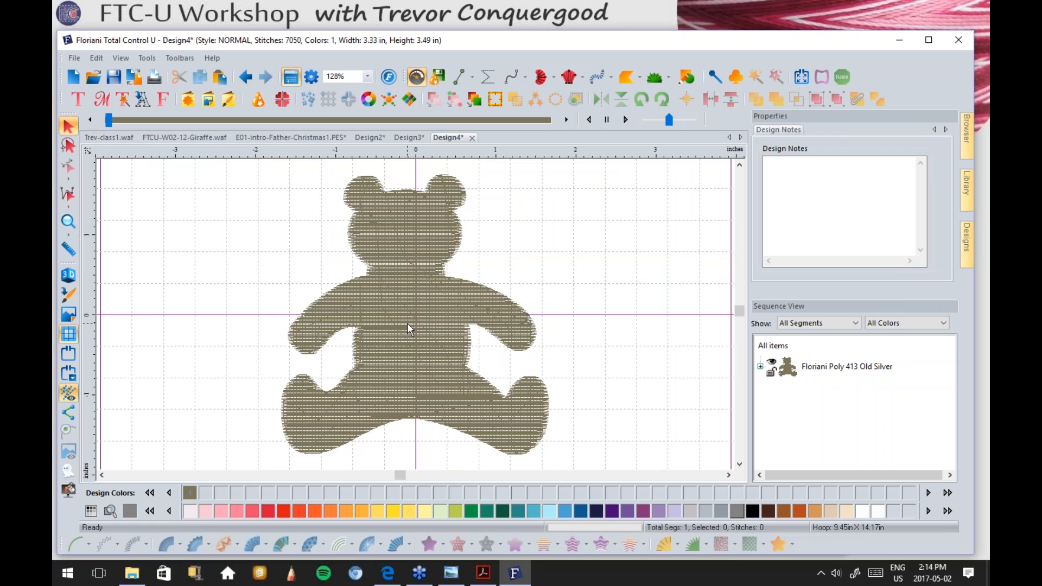
scroll(408, 323, down, 1)
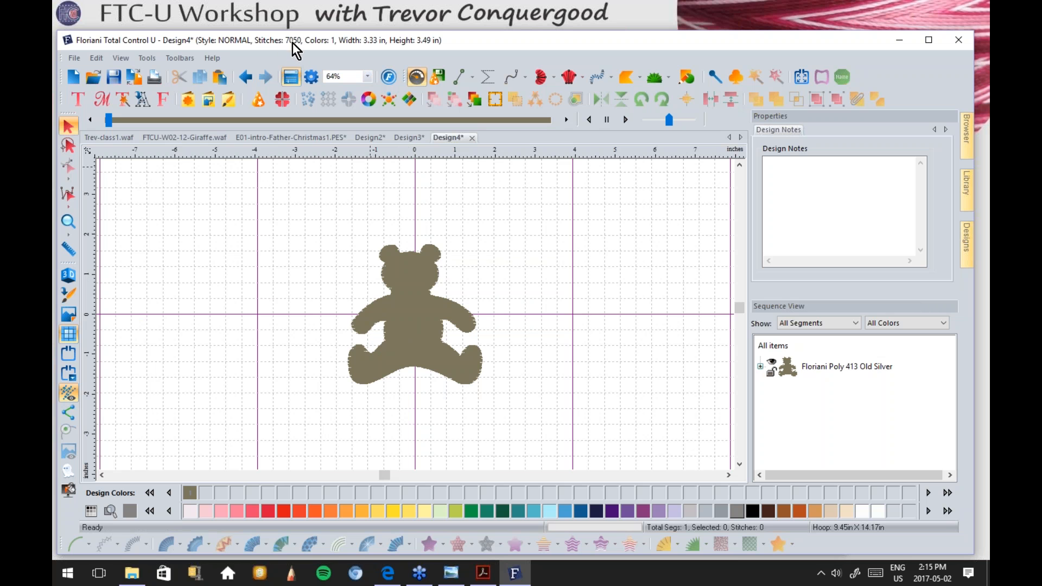
Step: Select the teddy bear to show its Pattern 1 fill at 0.50 mm density
click(419, 291)
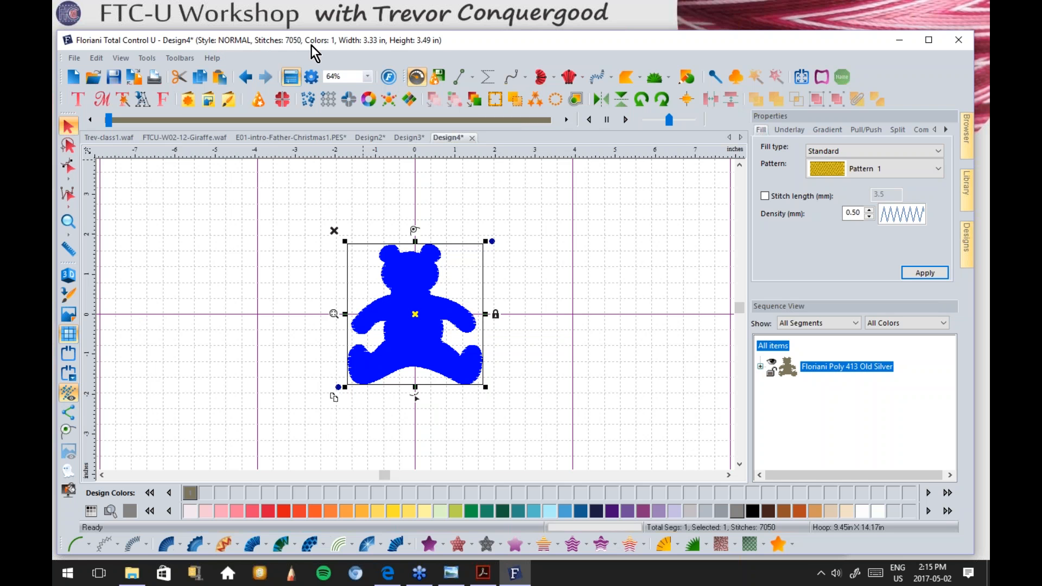
Step: Start a Save2Sew conversion and choose Fleece - I Digitized as the fabric
click(437, 78)
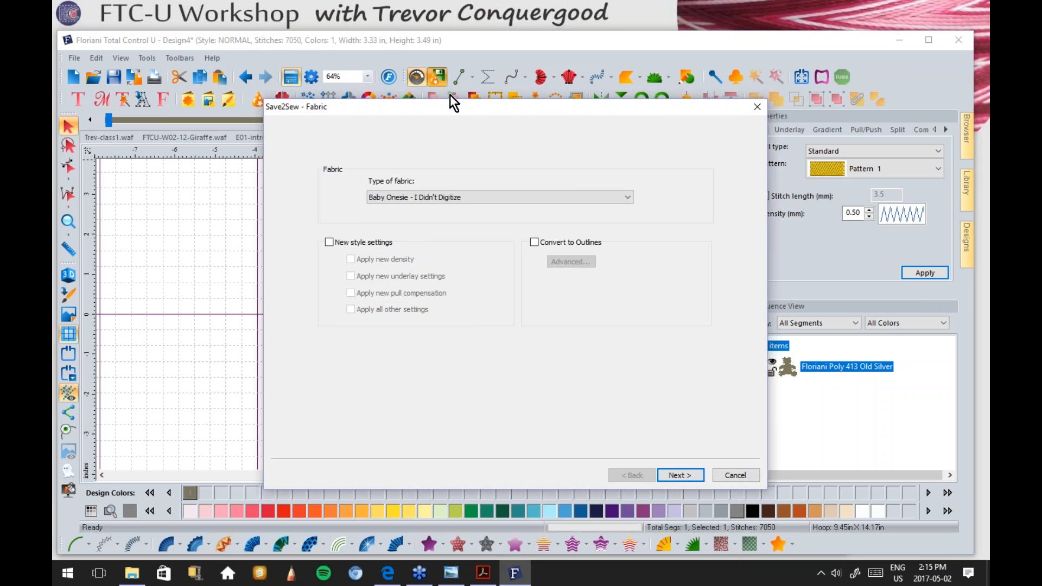
drag(447, 109, 474, 68)
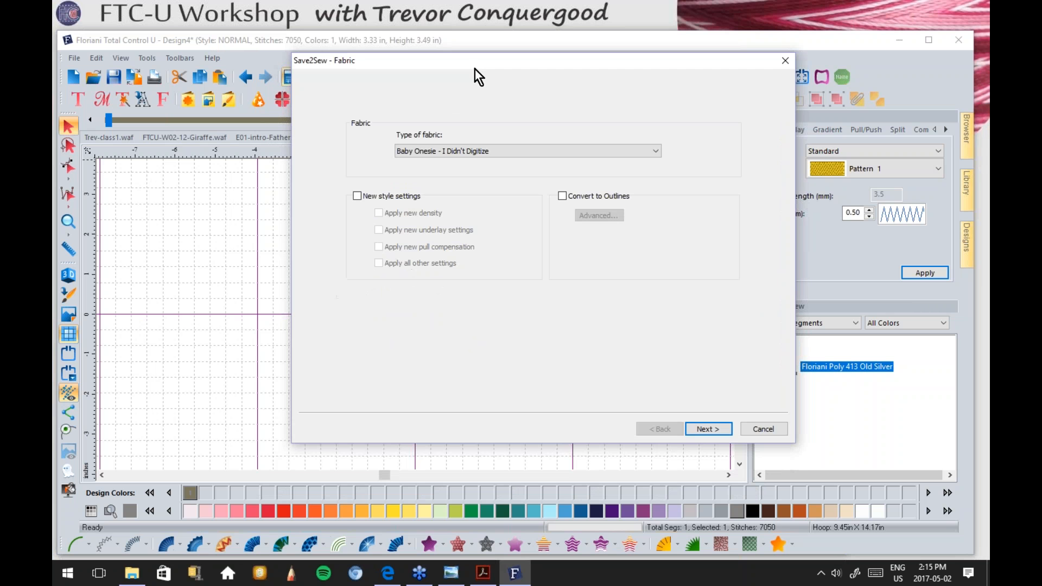
click(452, 151)
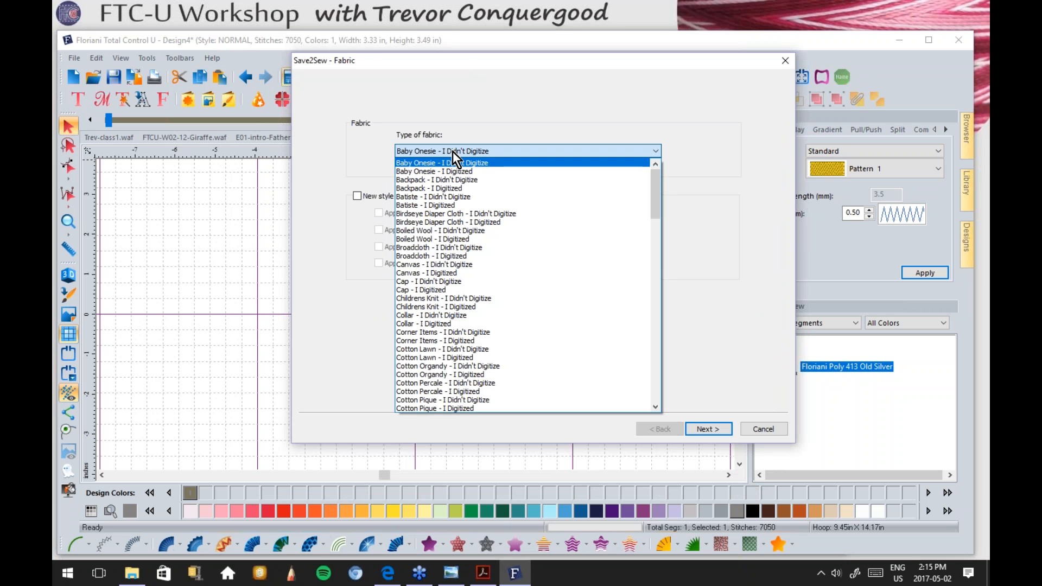
drag(652, 184, 653, 230)
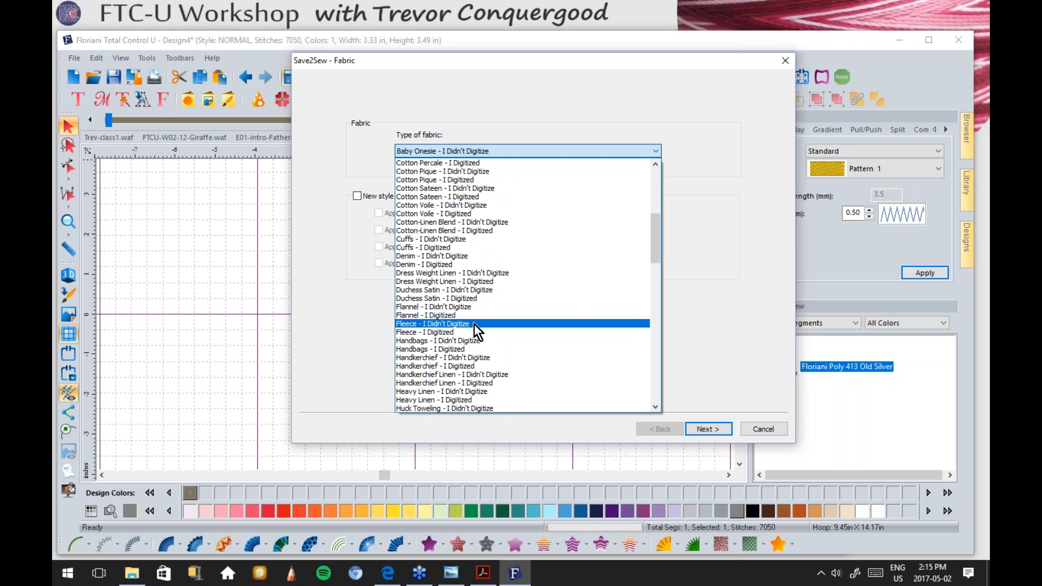
click(447, 332)
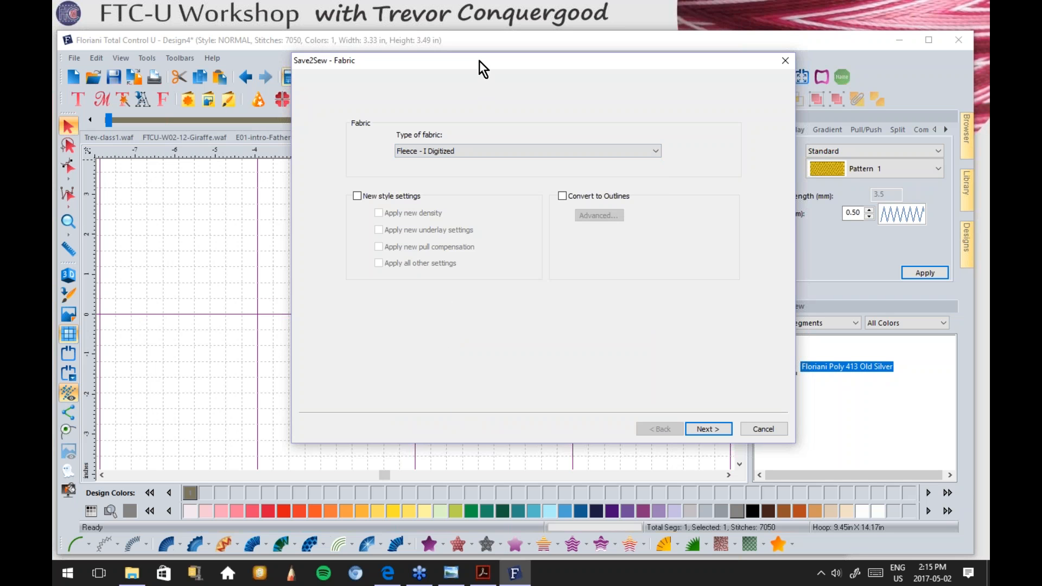
drag(481, 57, 511, 31)
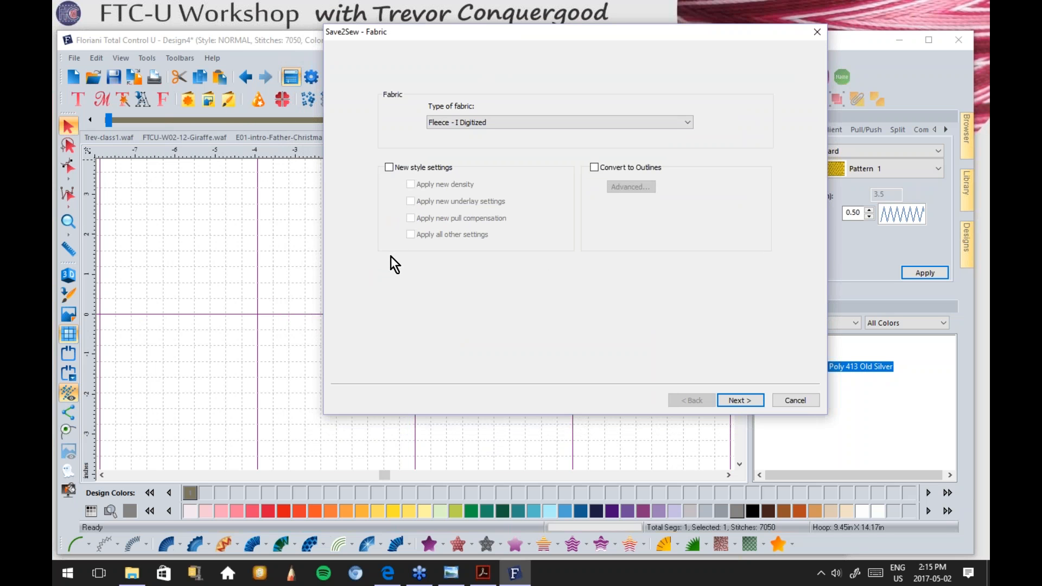
Step: Turn on all new style settings and finish through the stabilizer and topping instructions
click(388, 167)
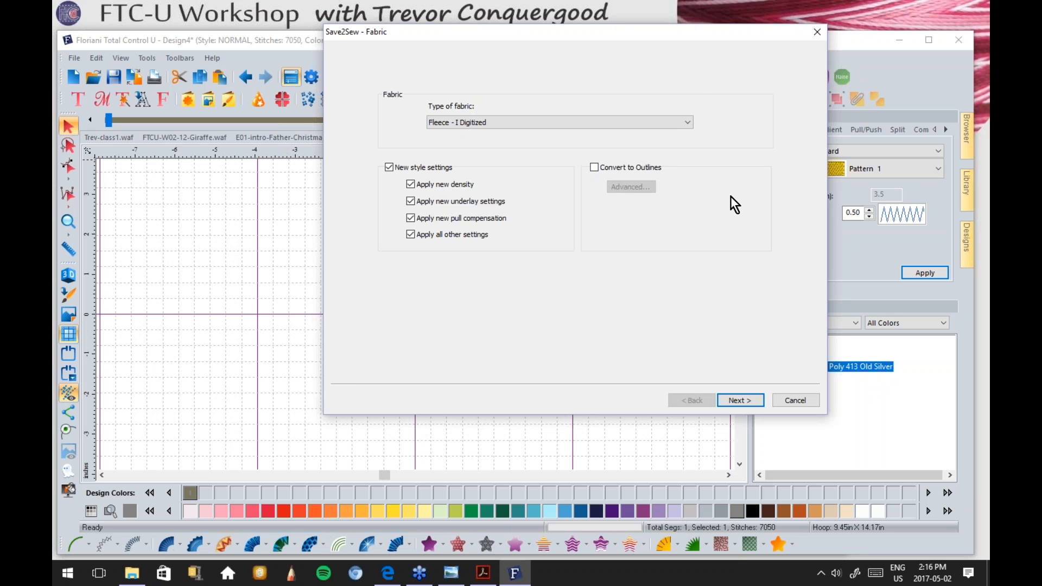
drag(552, 31, 594, 39)
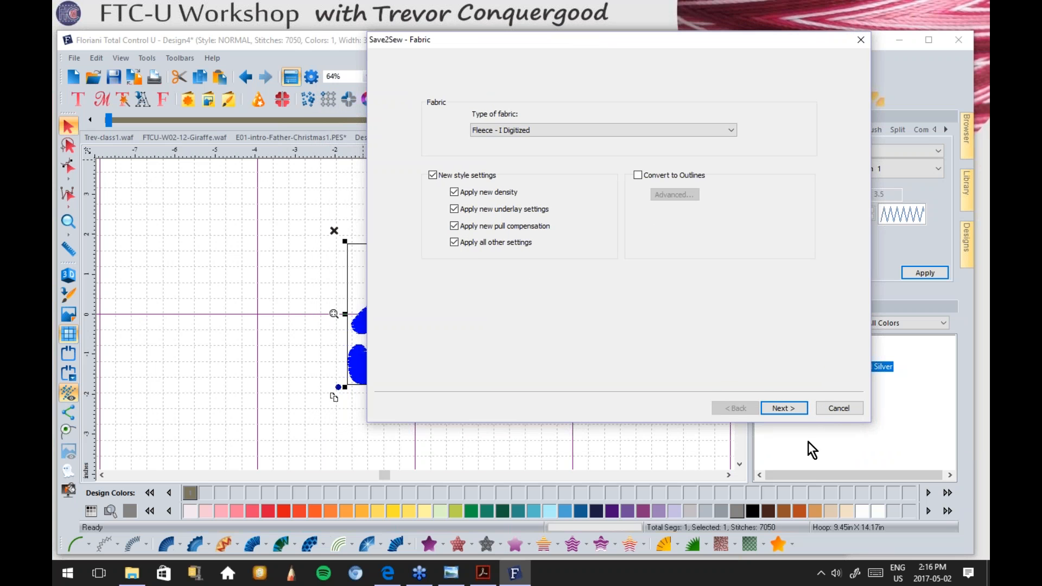
click(789, 409)
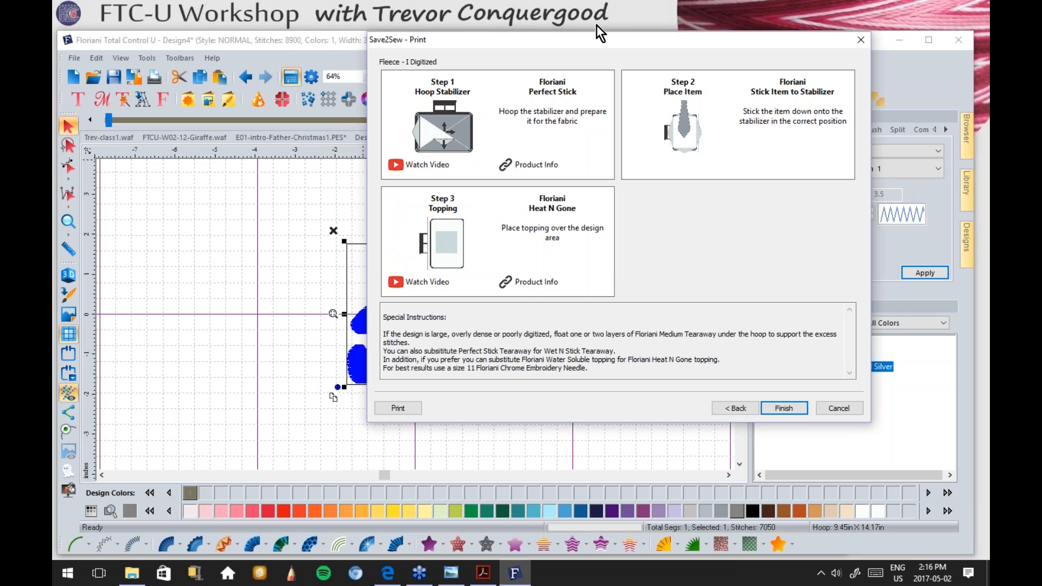
drag(595, 43, 633, 34)
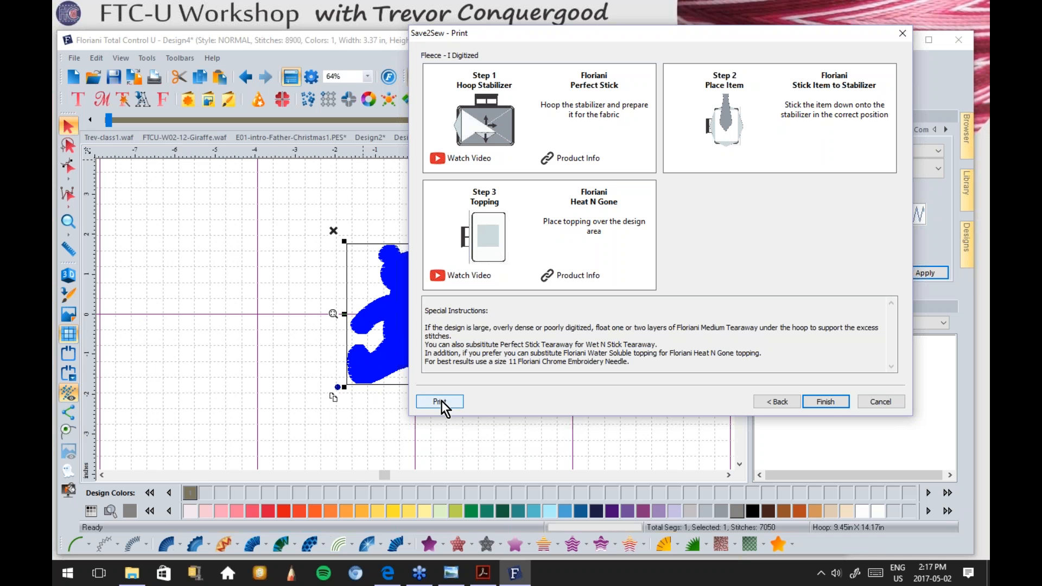
click(825, 401)
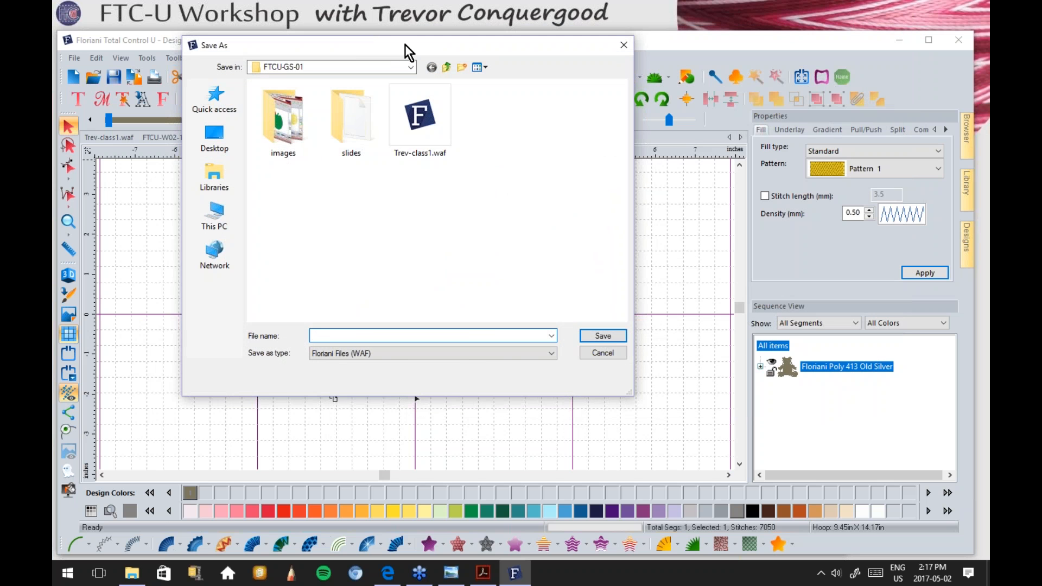
Step: Enter 'jlgfljkg' as the file name and dismiss the Save As window
drag(405, 45, 428, 38)
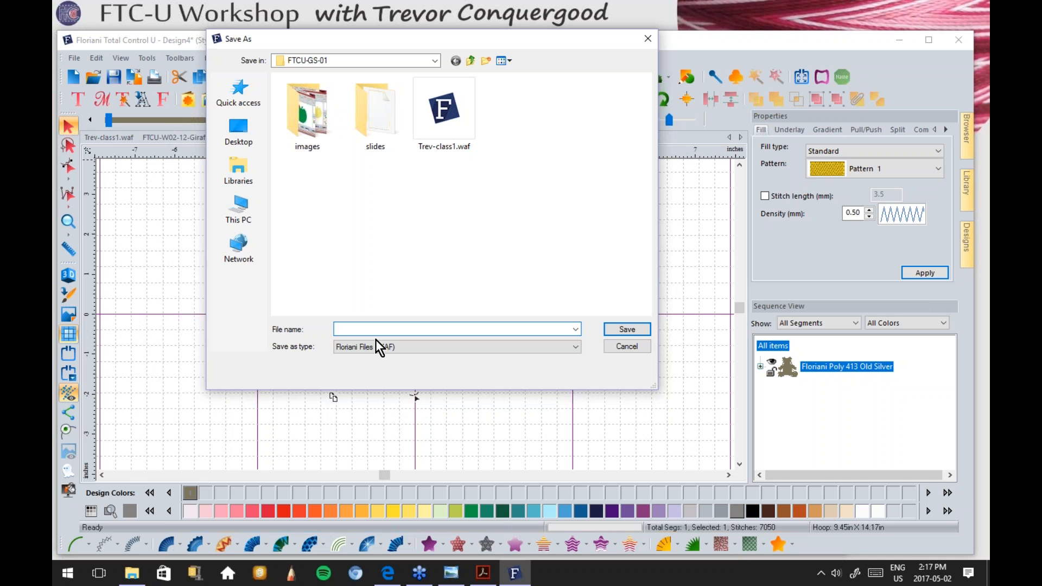
text(jlgfljkg)
click(627, 329)
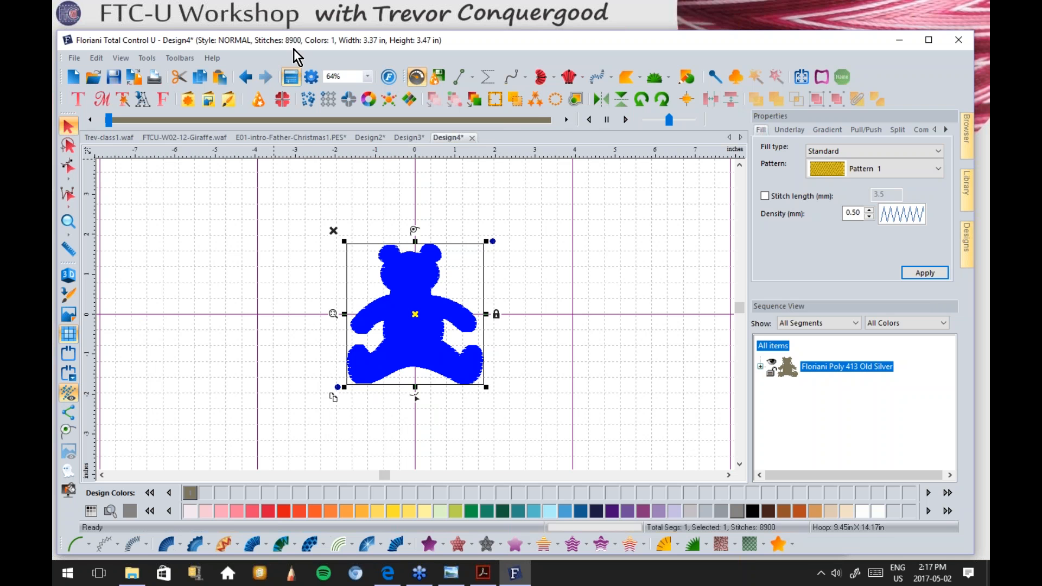
Step: Zoom in on the bear's fleece crosshatch, then undo, redo and undo the conversion to compare
click(72, 219)
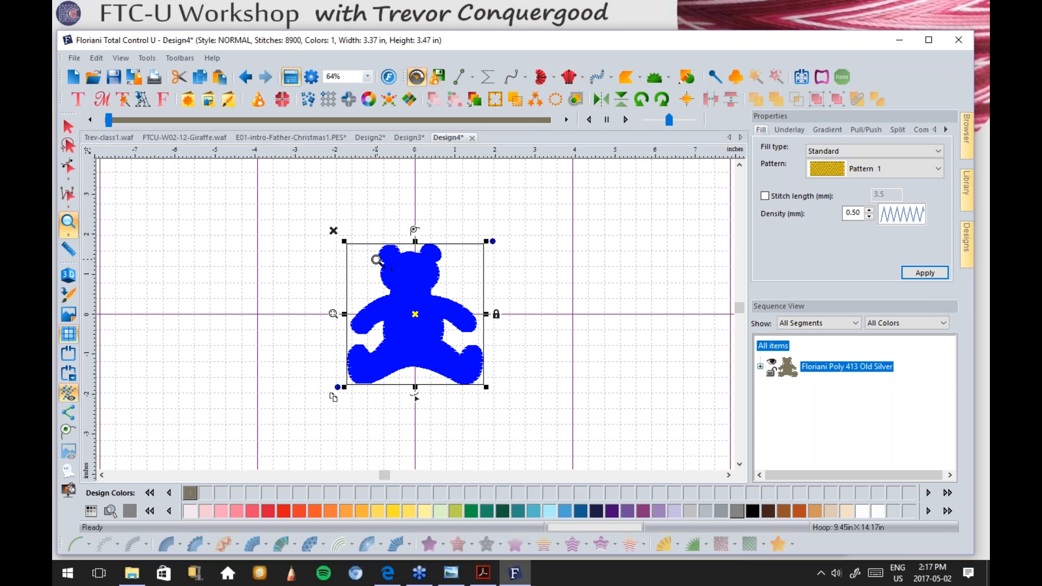
drag(374, 258, 405, 290)
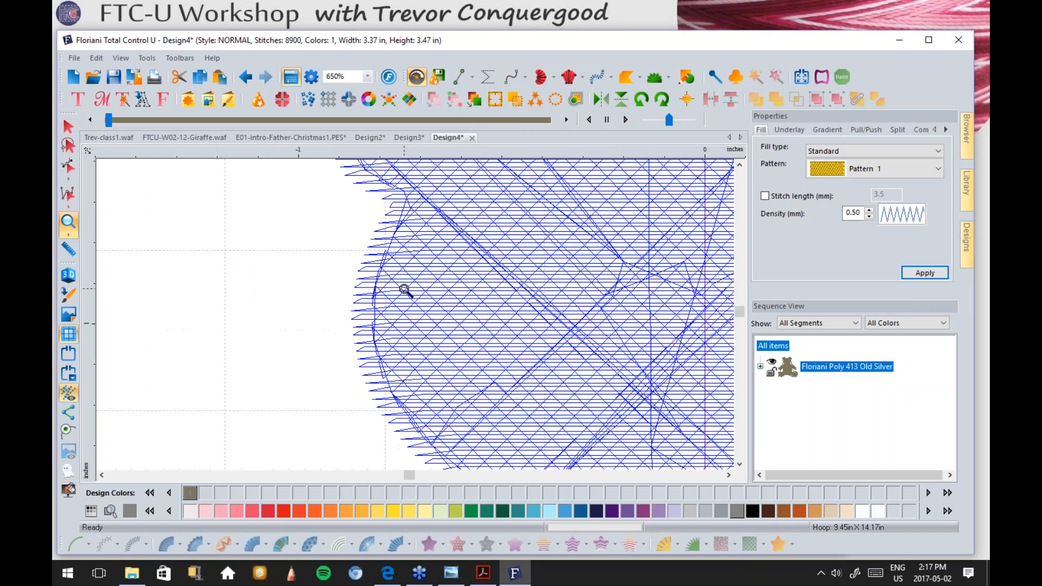
right_click(563, 297)
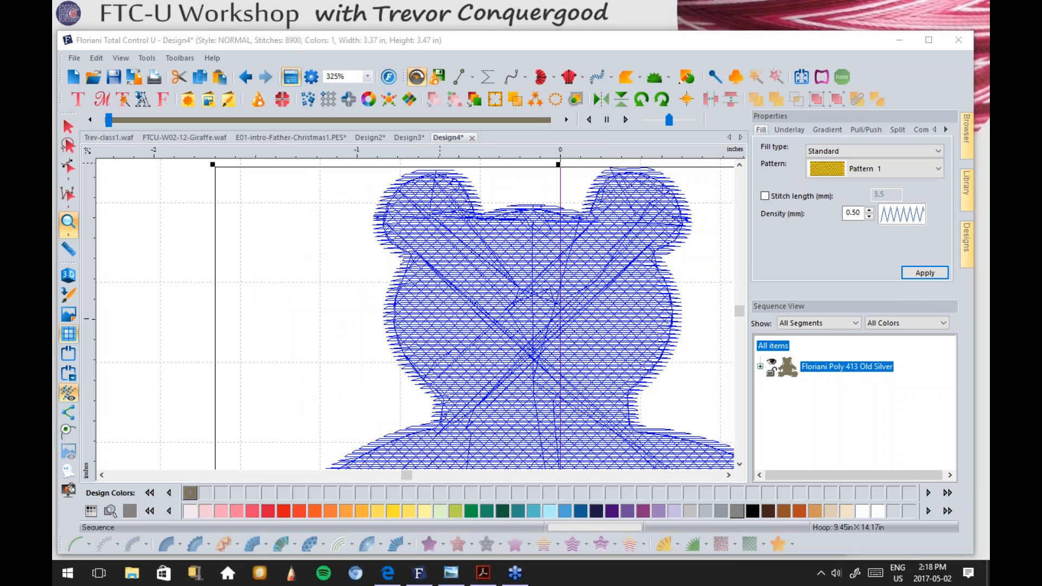
click(434, 44)
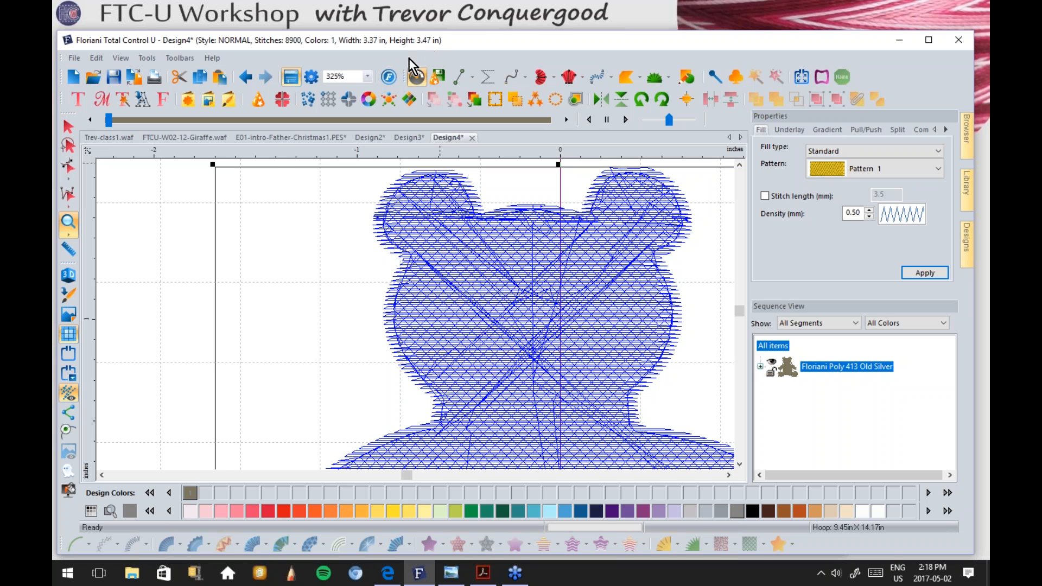
click(245, 77)
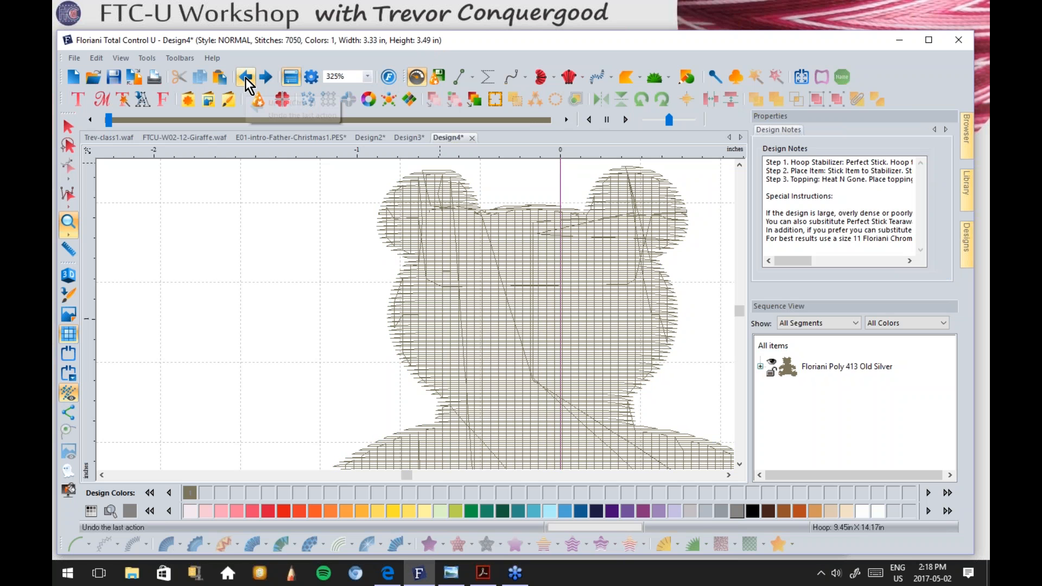
click(267, 77)
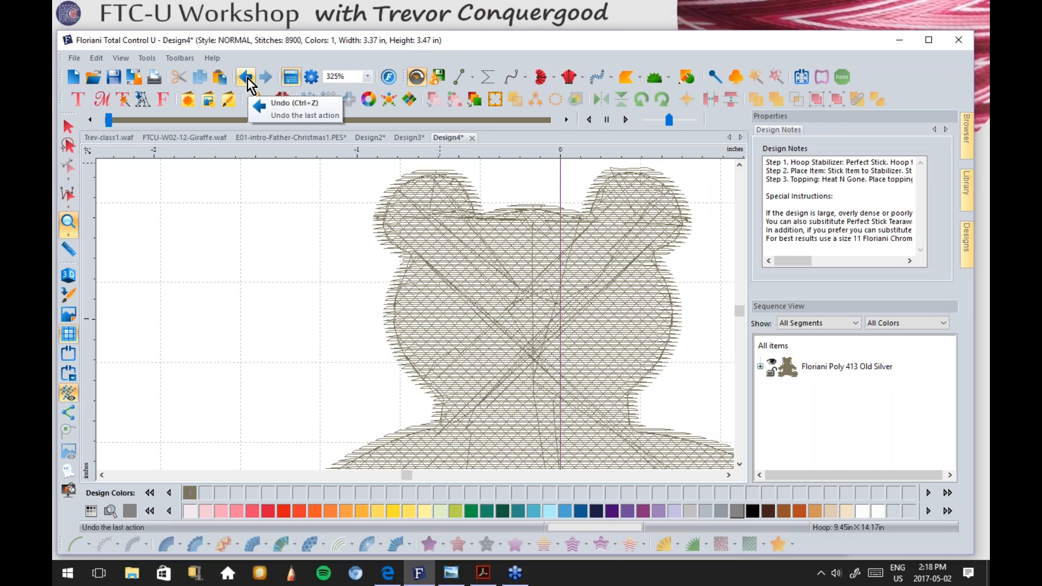
click(246, 77)
Step: Zoom to frame the whole restored 7050-stitch bear and select its fill
right_click(397, 345)
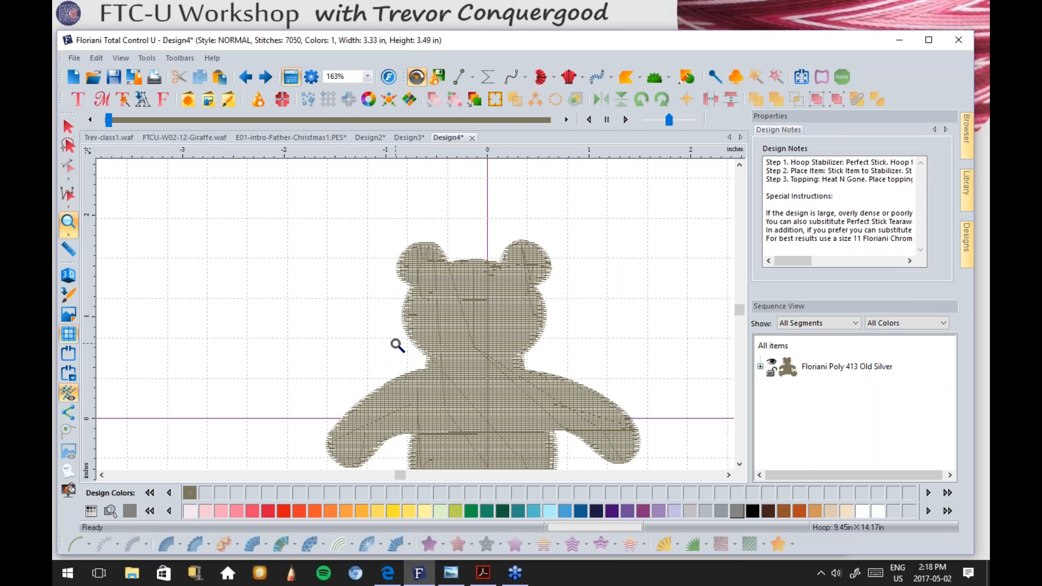
right_click(419, 371)
click(69, 127)
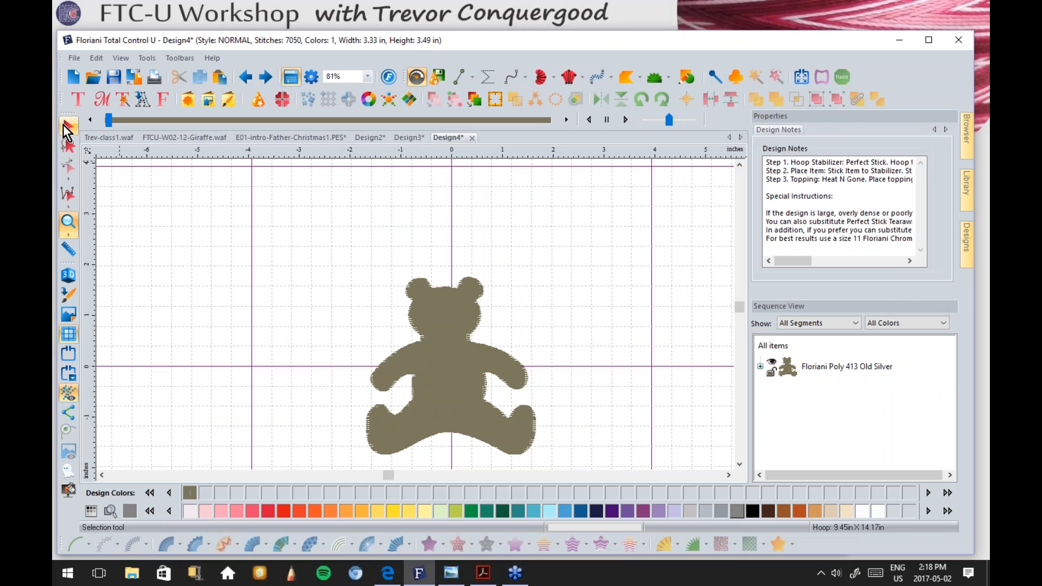
click(69, 222)
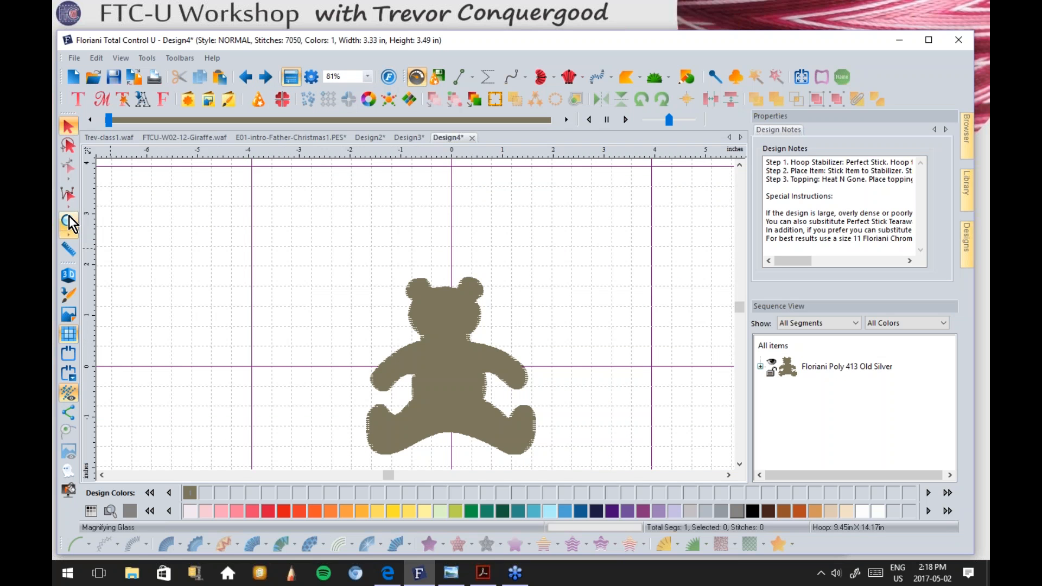
drag(378, 275, 540, 465)
click(69, 127)
click(385, 211)
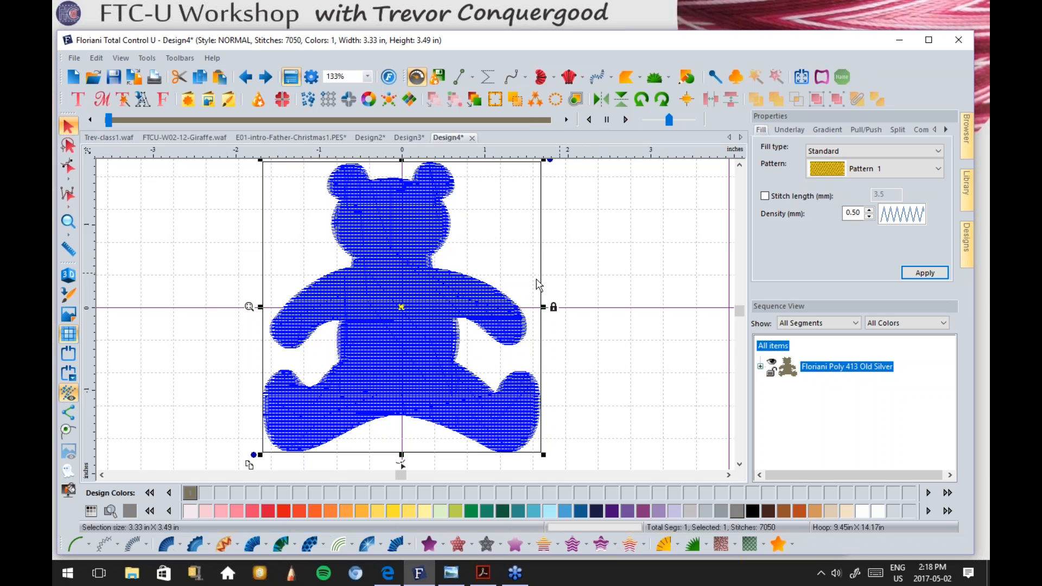
Step: Add a Full Lattice underlay to the teddy bear fill
click(790, 129)
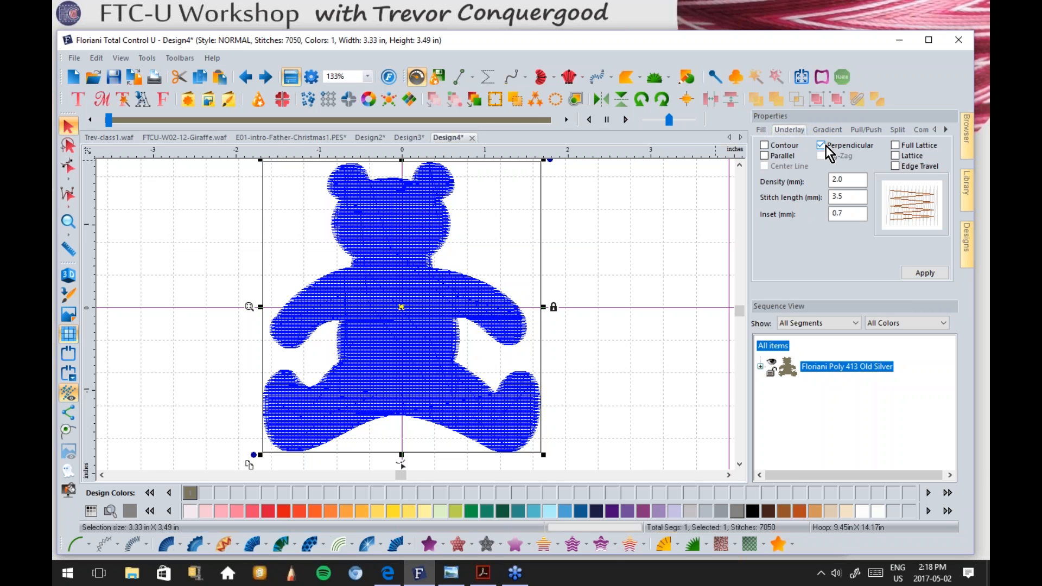
click(896, 145)
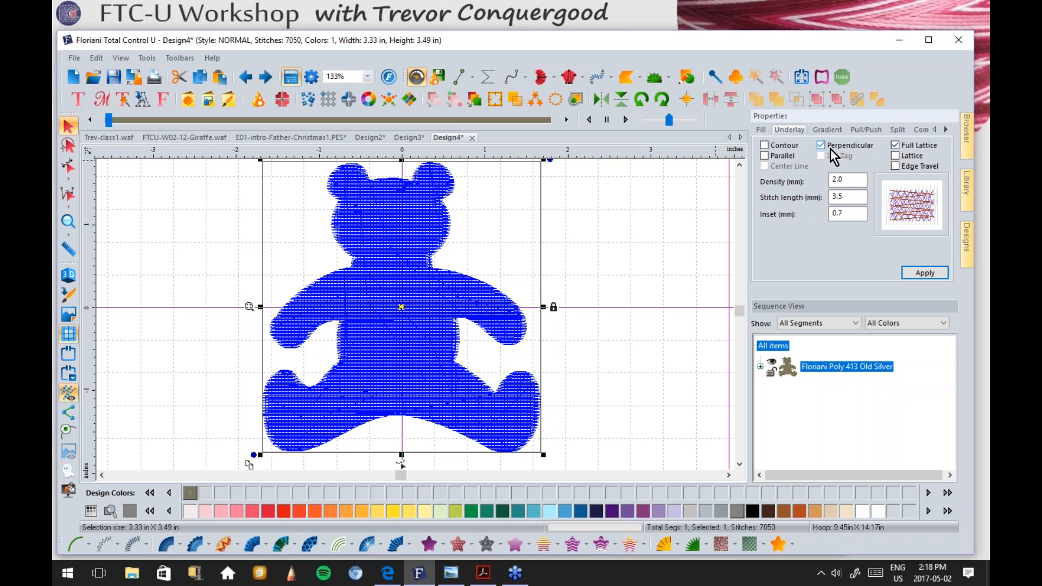
click(929, 270)
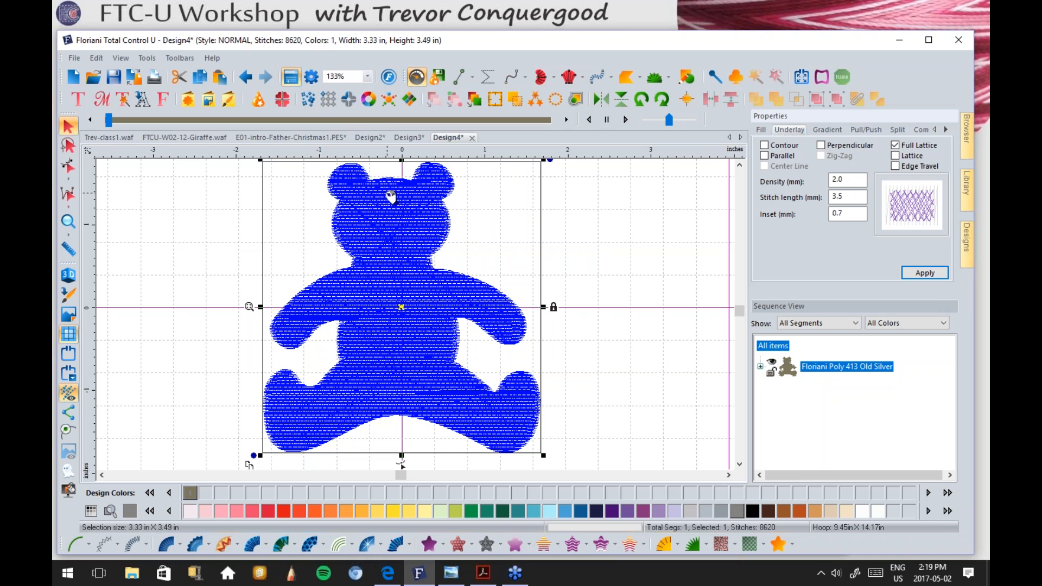
Step: Check the bear's pull/push compensation, then reselect the bear to show its fill settings
click(867, 129)
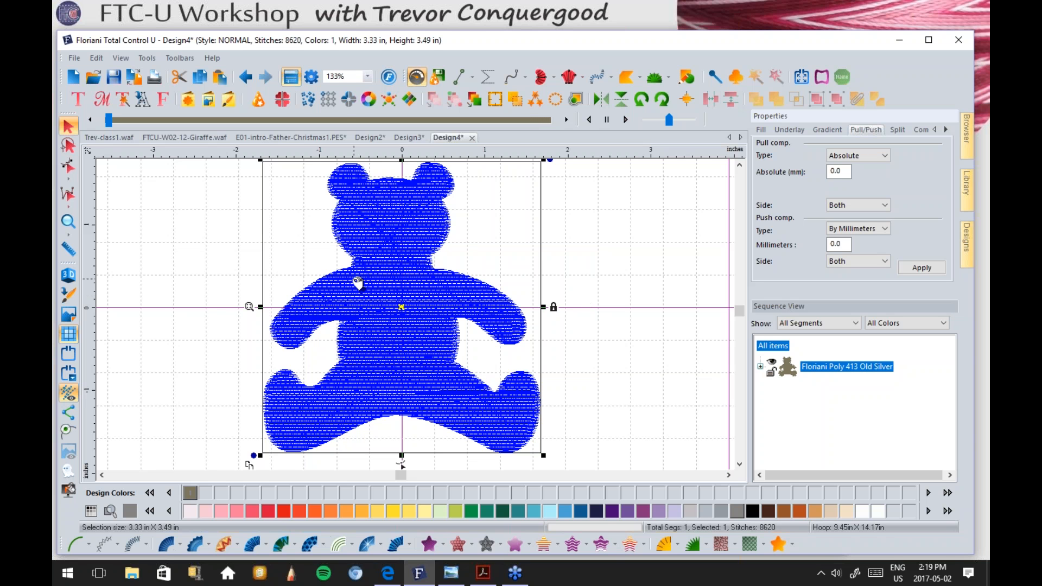
click(210, 284)
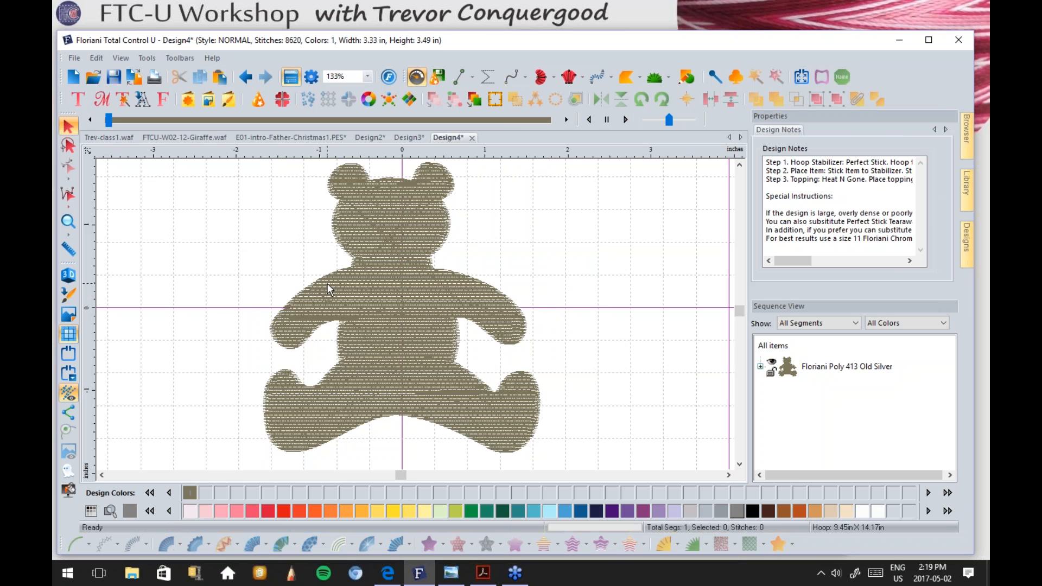
click(396, 258)
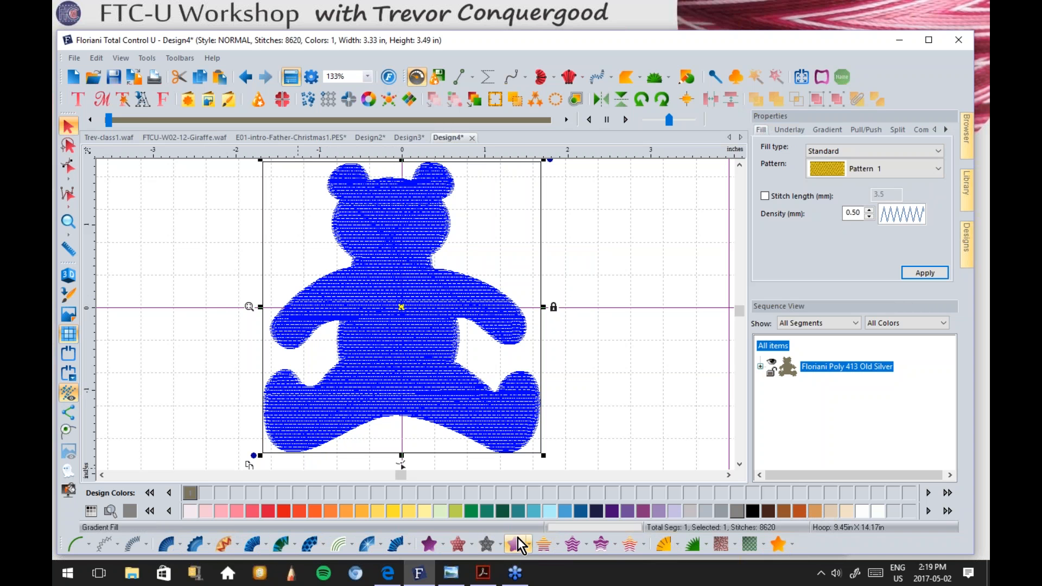
Step: Convert the teddy bear to a Fancy fill and show its stitches in 3D view
click(460, 545)
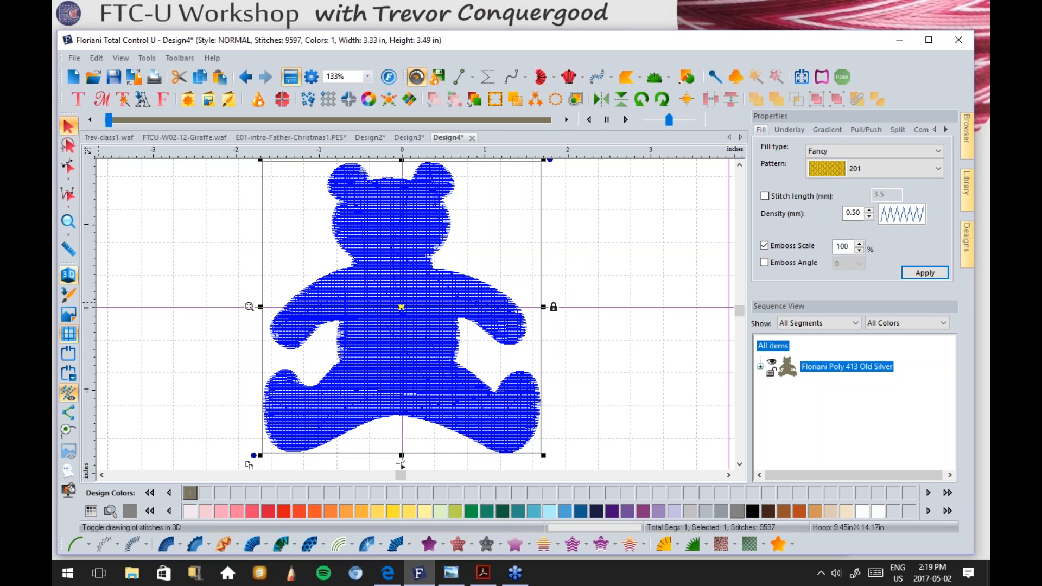
click(194, 221)
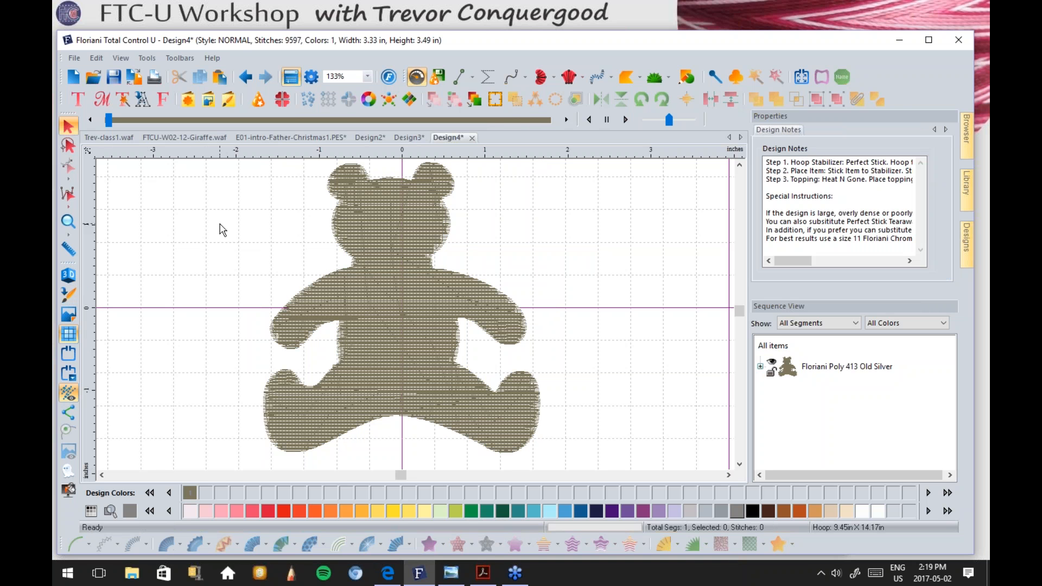
click(68, 275)
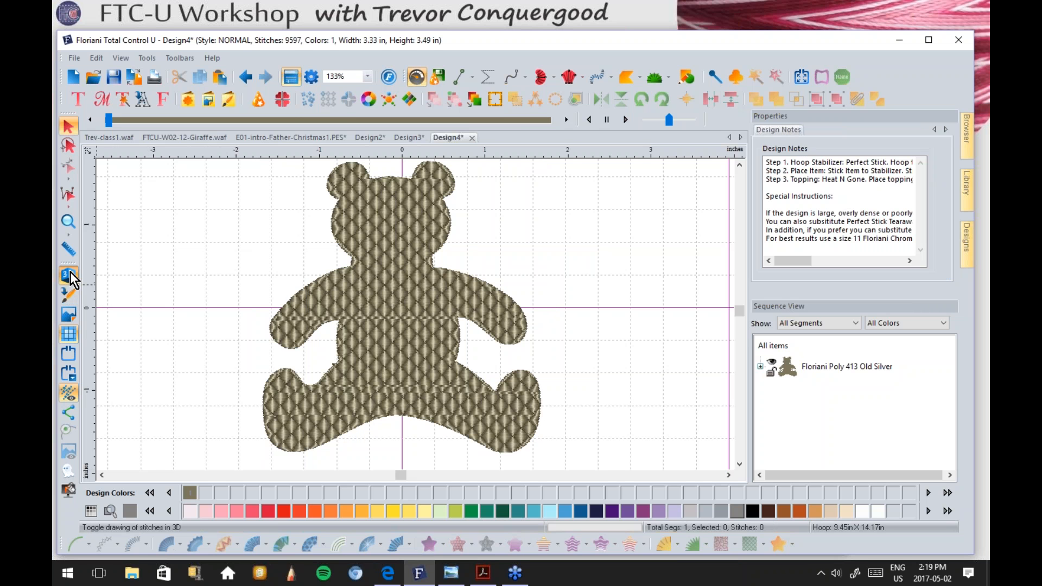
click(395, 249)
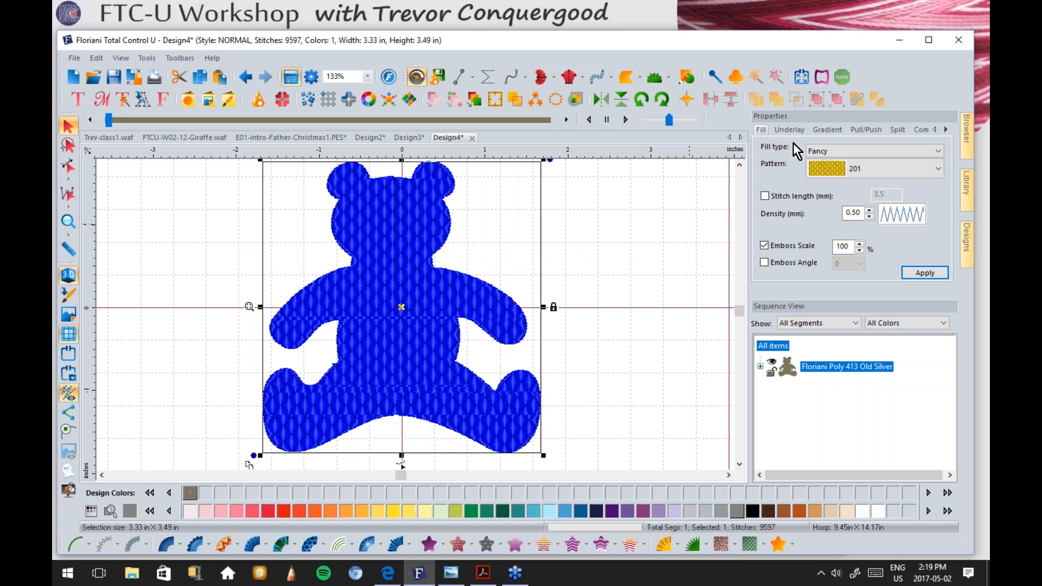
Step: Try fancy pattern 209, then apply fancy fill pattern 216 to the bear
click(868, 168)
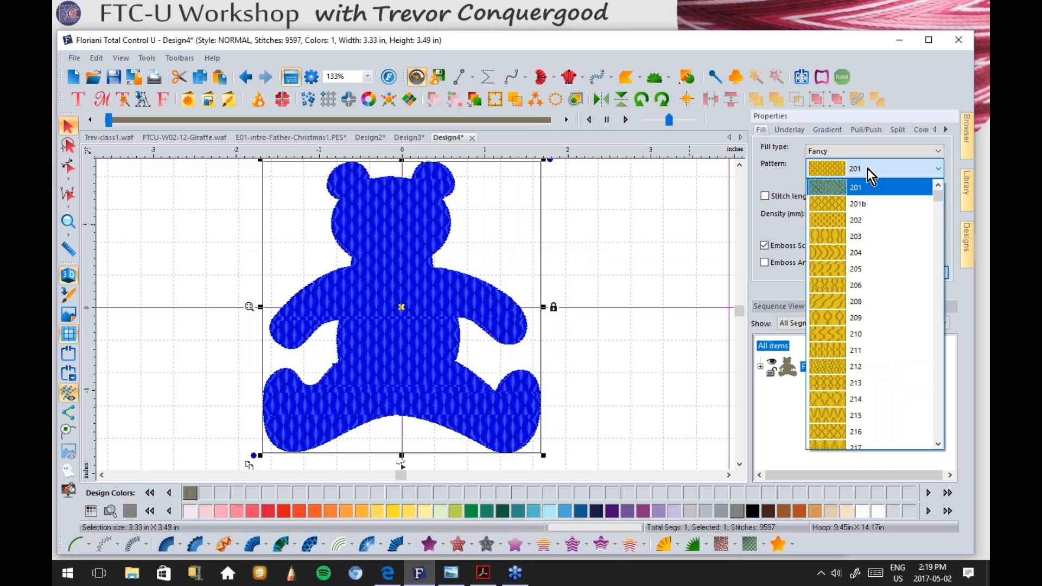
click(832, 319)
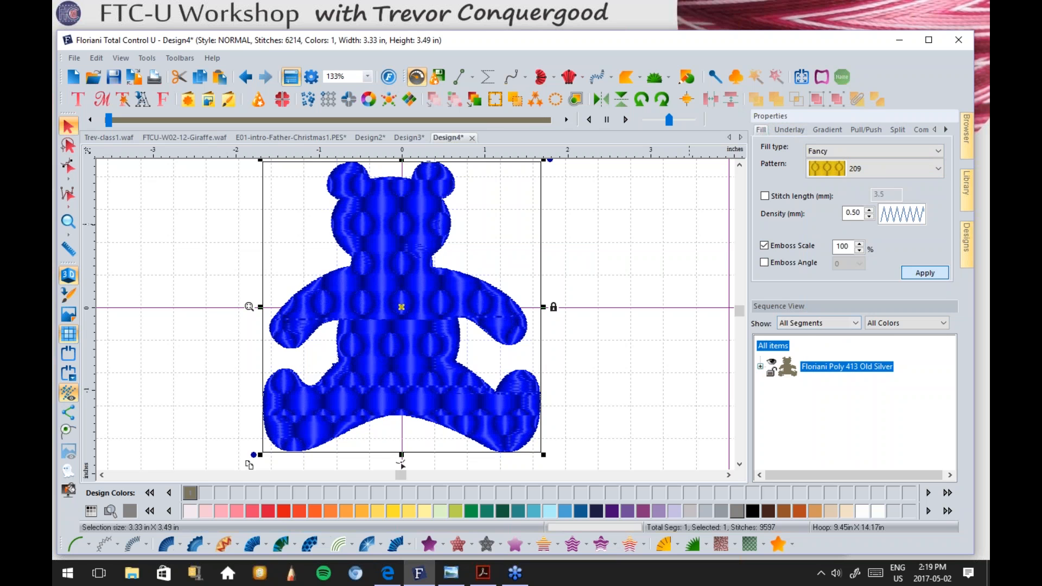
click(884, 167)
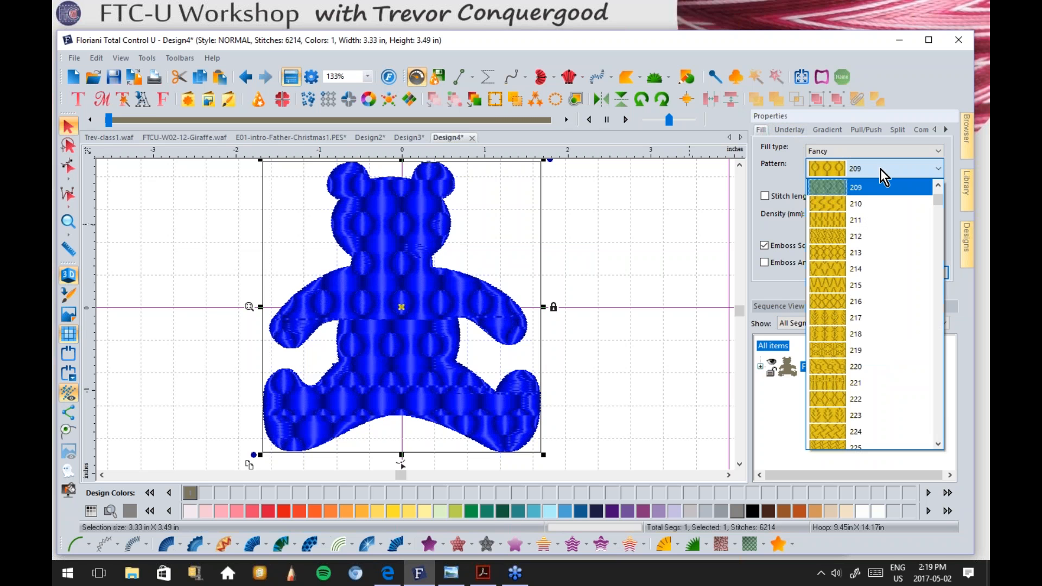
click(846, 301)
click(925, 271)
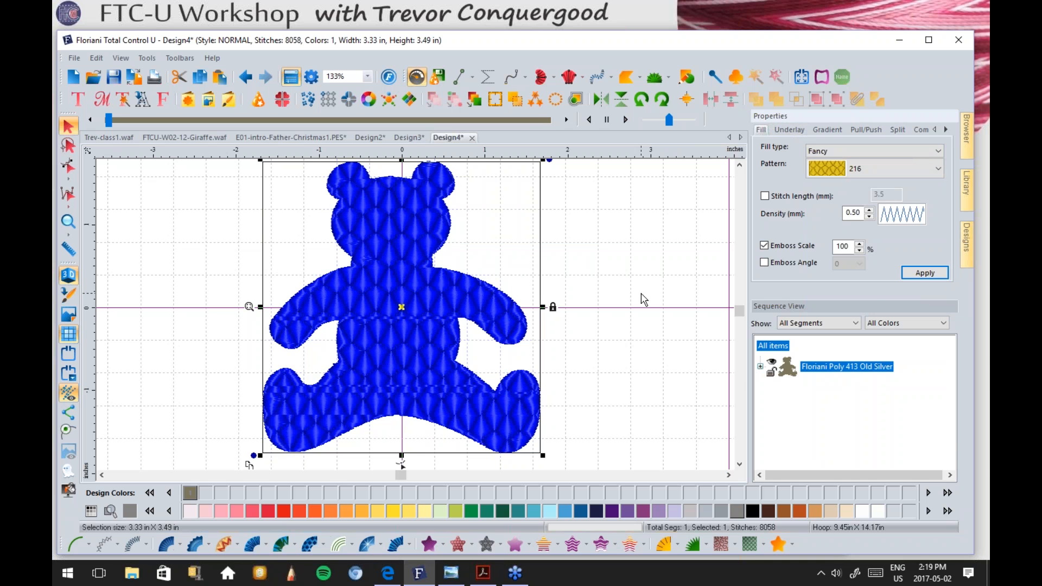
Step: Convert the bear to a Motif fill using motif pattern 210
click(487, 542)
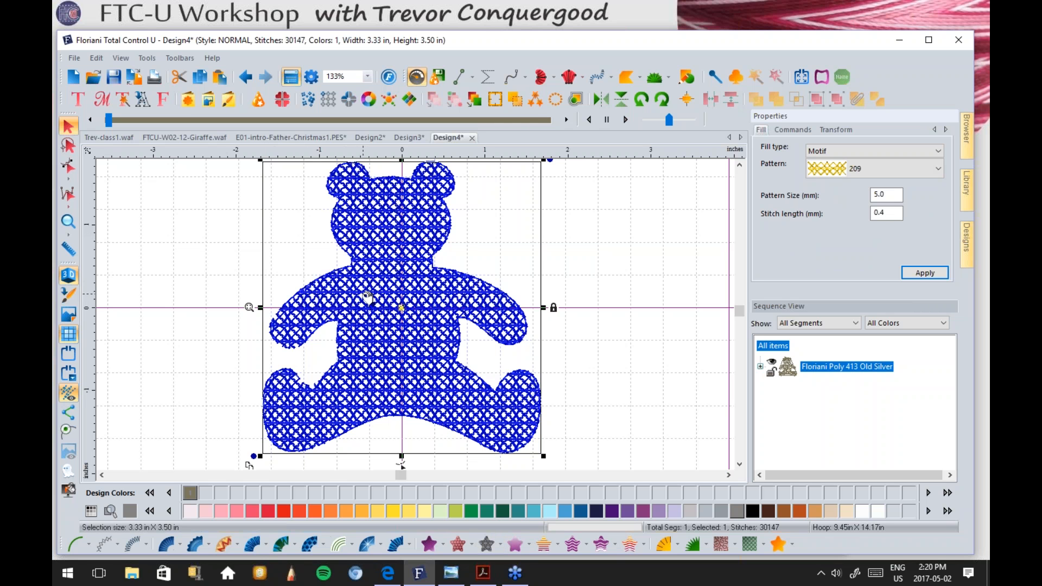
click(849, 169)
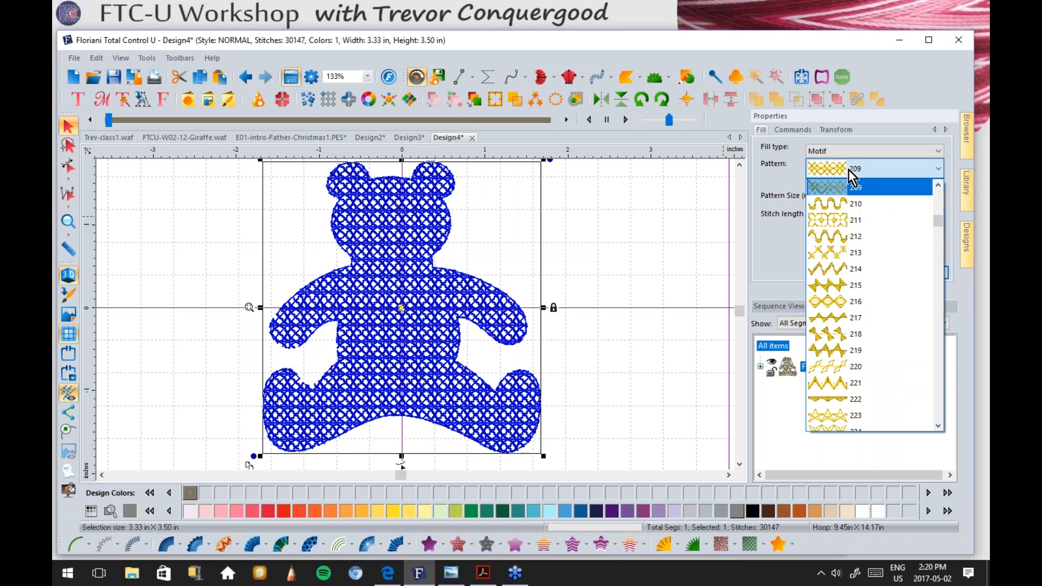
click(840, 202)
click(919, 269)
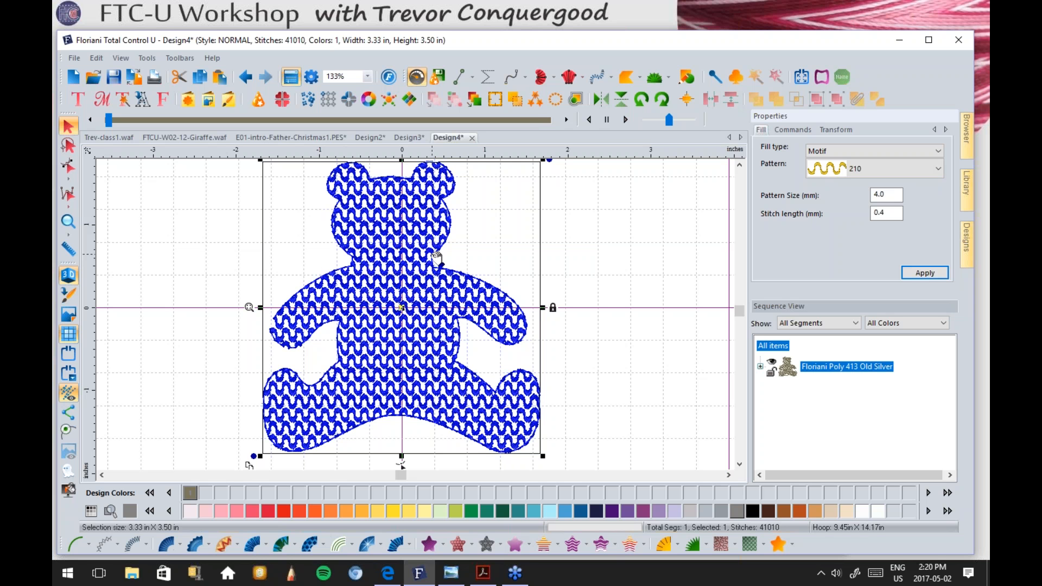
Step: Enlarge the motif pattern size to 6.0 mm, preview the stitches, then show the workshop slides
double_click(887, 194)
click(927, 273)
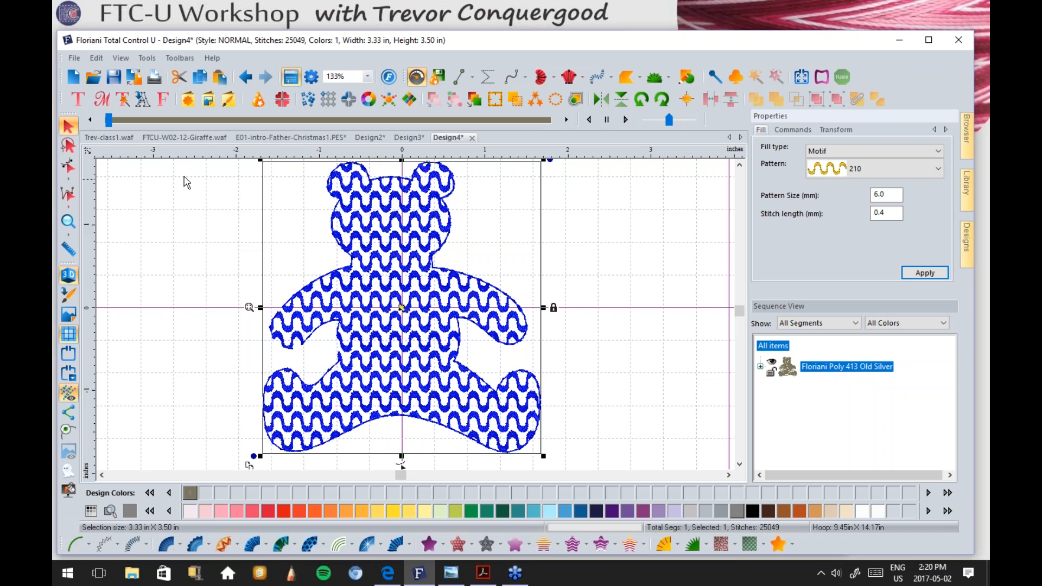
click(193, 259)
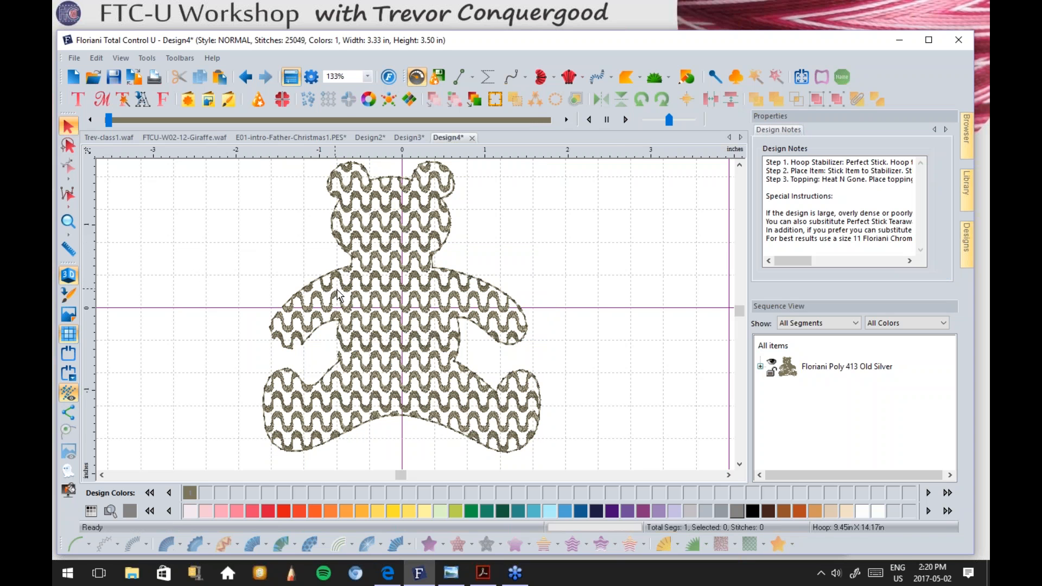
scroll(401, 311, down, 1)
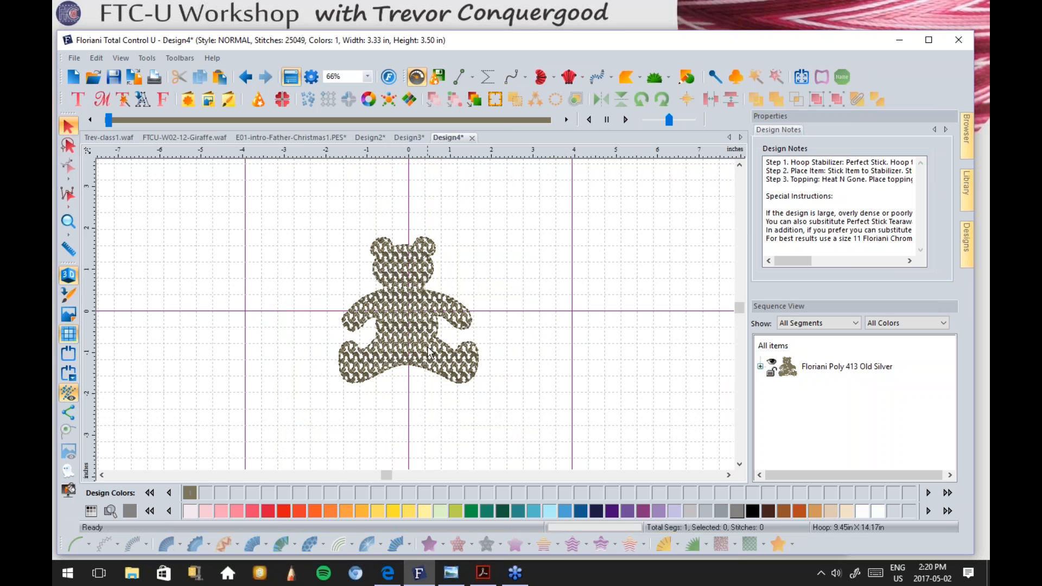
click(451, 573)
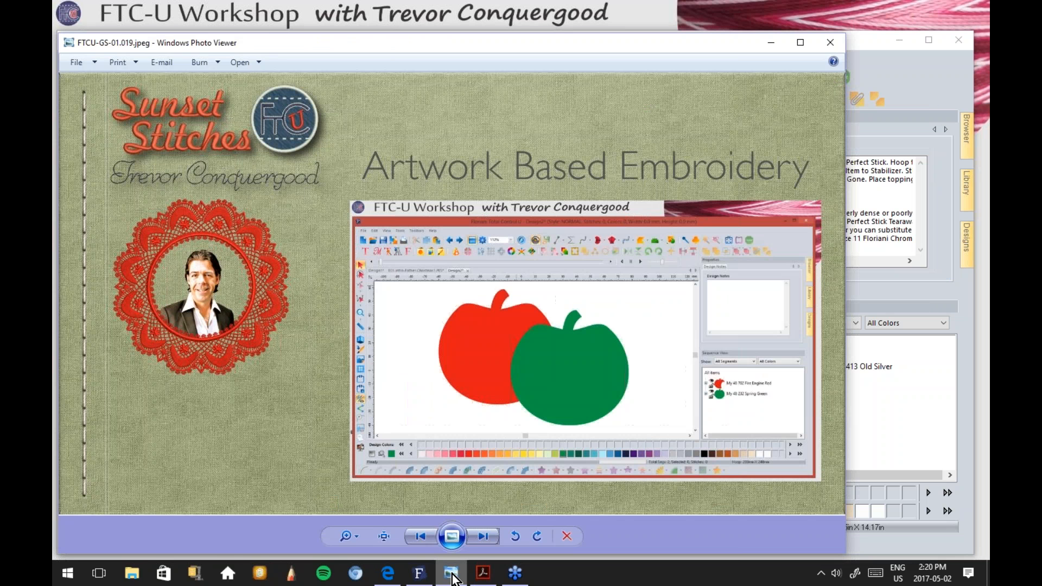
Step: Advance to the Styles of Embroidery slide, then return to the Design4 teddy bear in Floriani
click(478, 537)
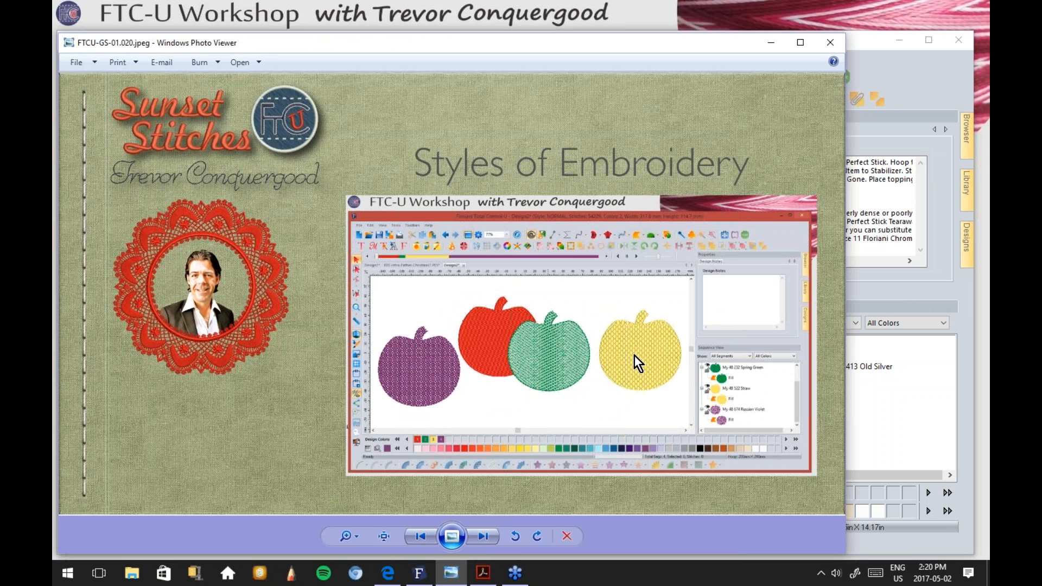
click(920, 70)
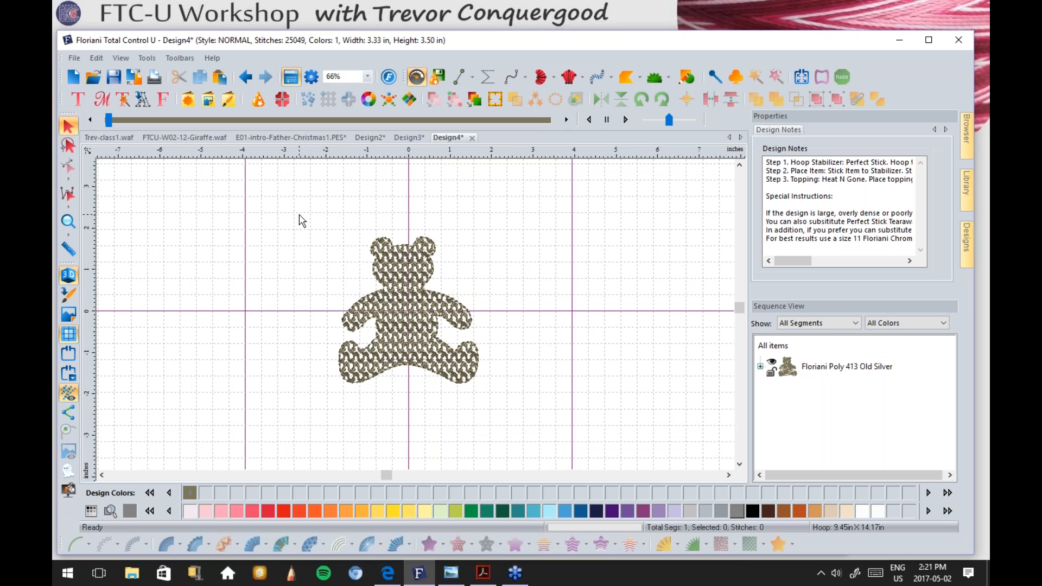
Step: Bring Photo Viewer back and advance to the 'Sunset Stitches' family photo slide
click(453, 579)
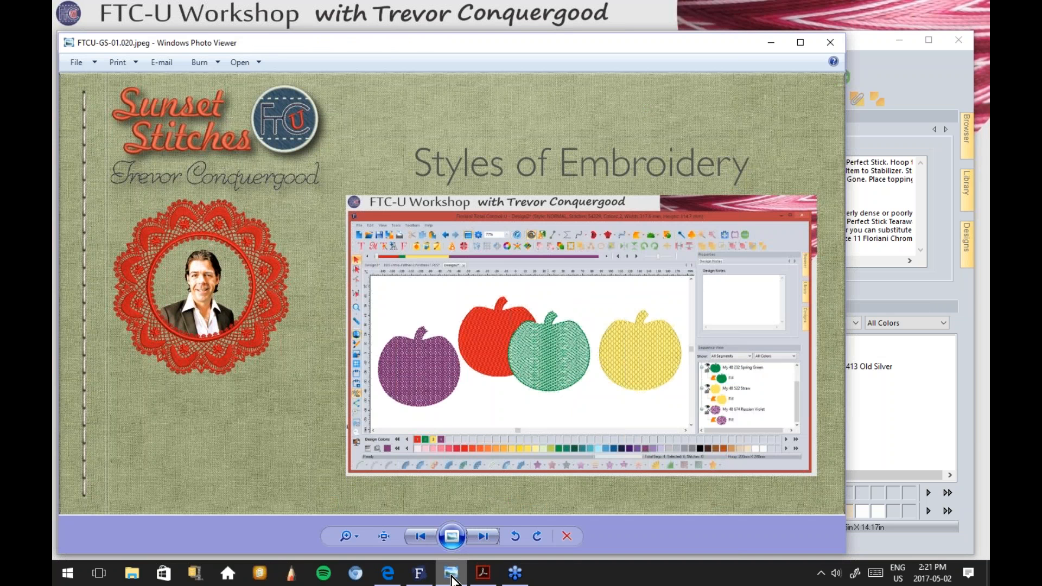
click(481, 537)
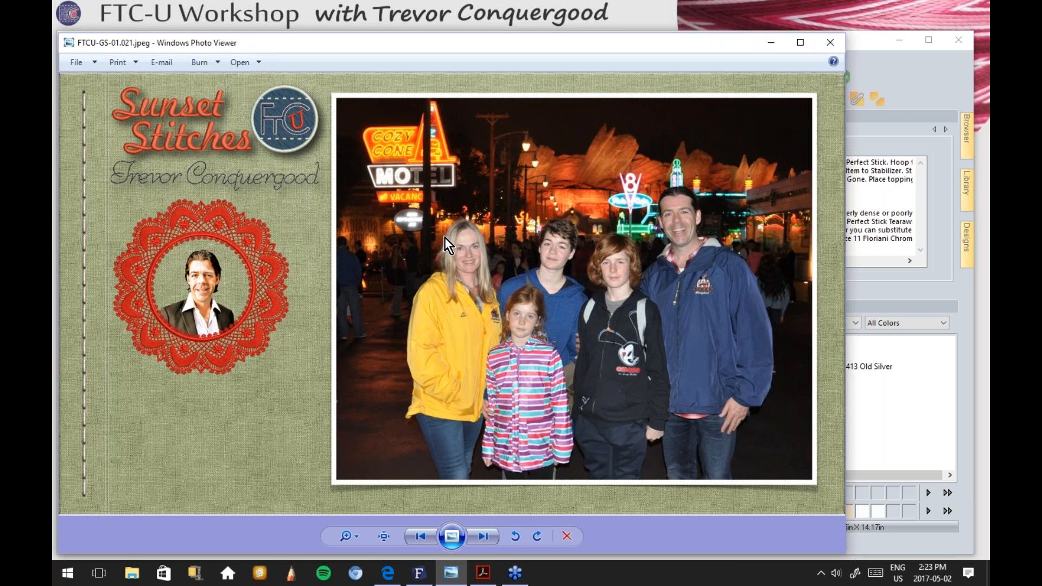
Step: Advance past the 1984 computer photo to slide FTCU-GS-01.023.jpeg with the decorated truck
click(479, 537)
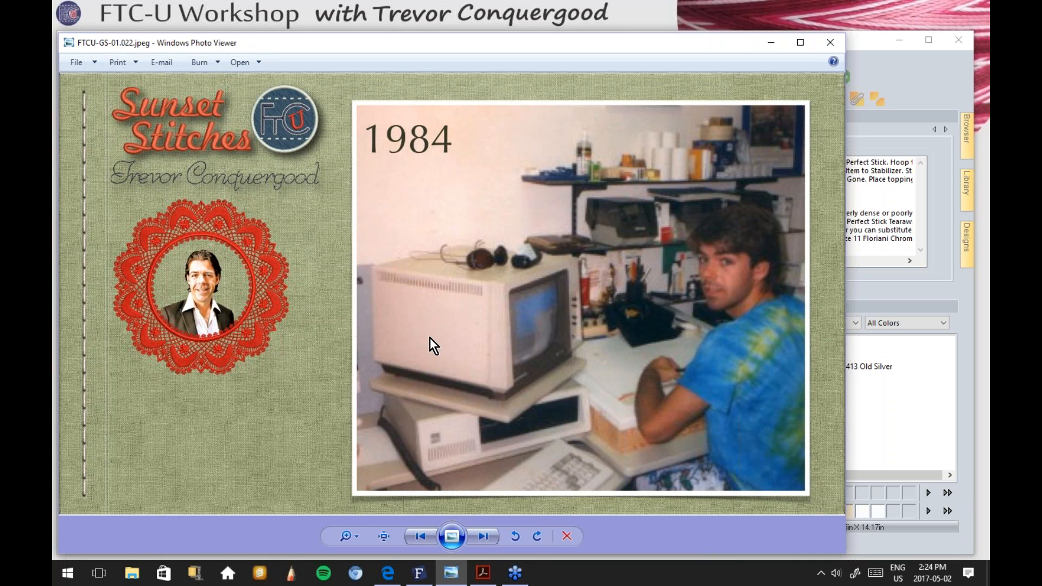
click(477, 535)
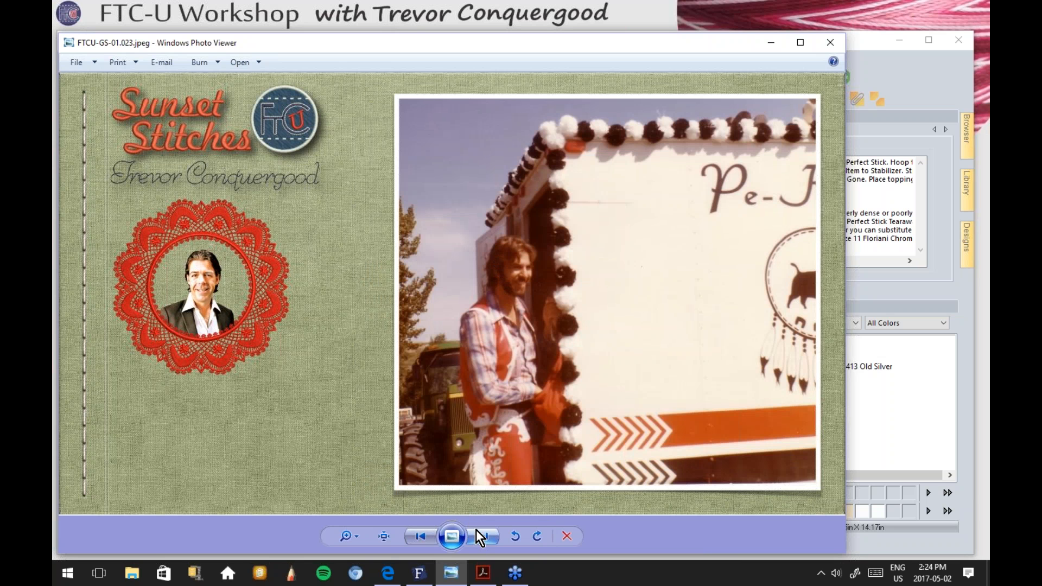